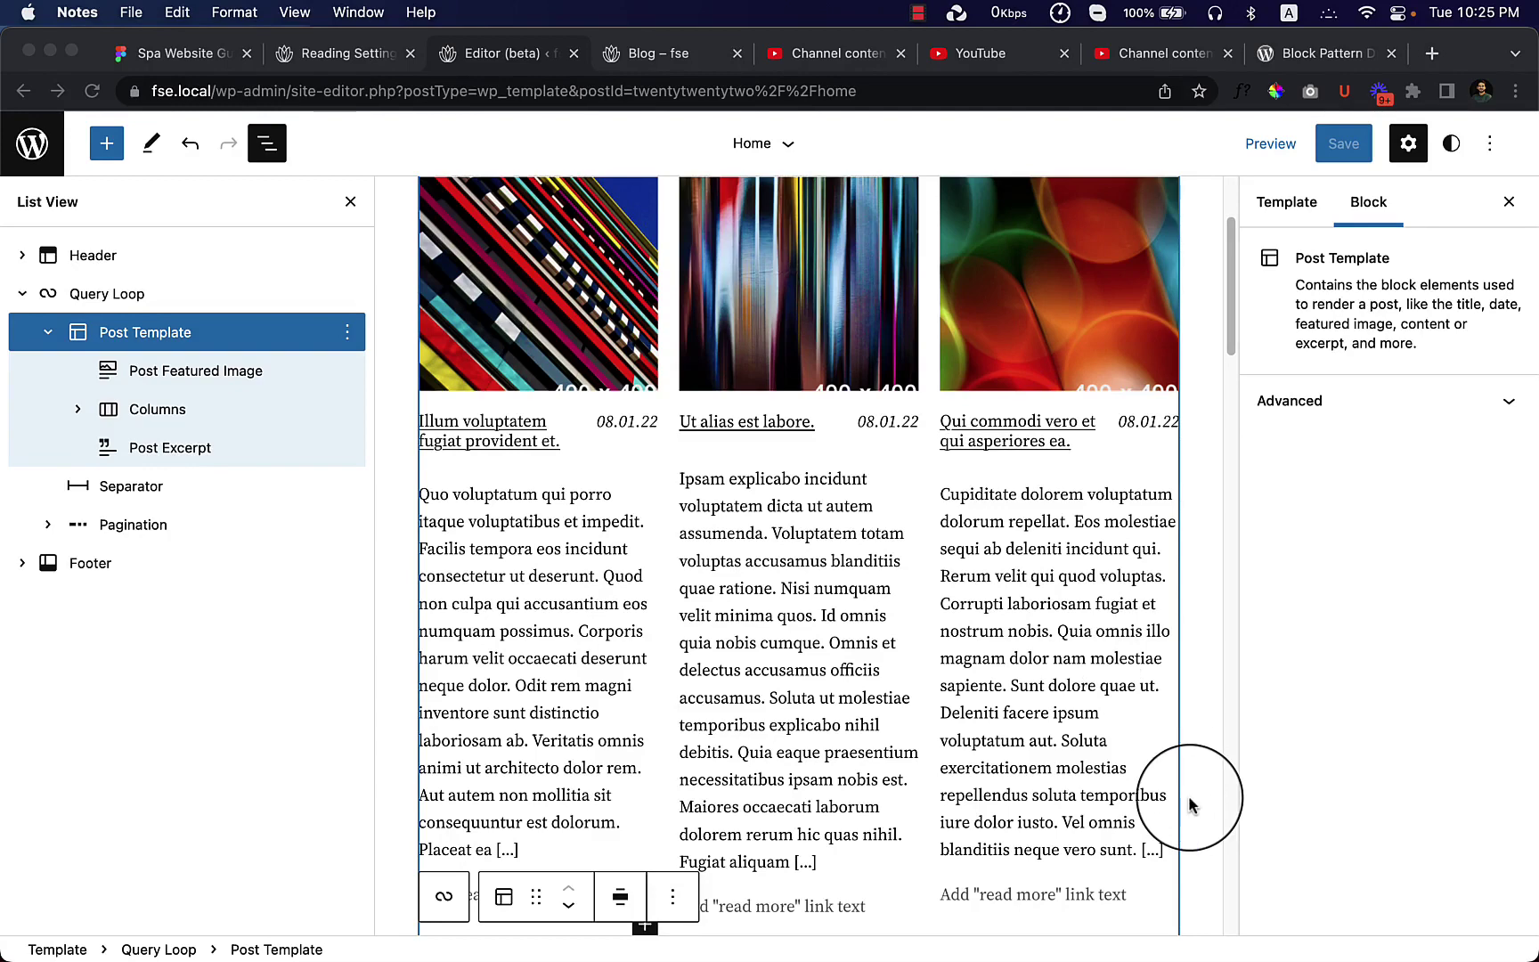
# Search the WordPress.org Pattern Directory for 'blog' instead of 'service'
pyautogui.click(1340, 60)
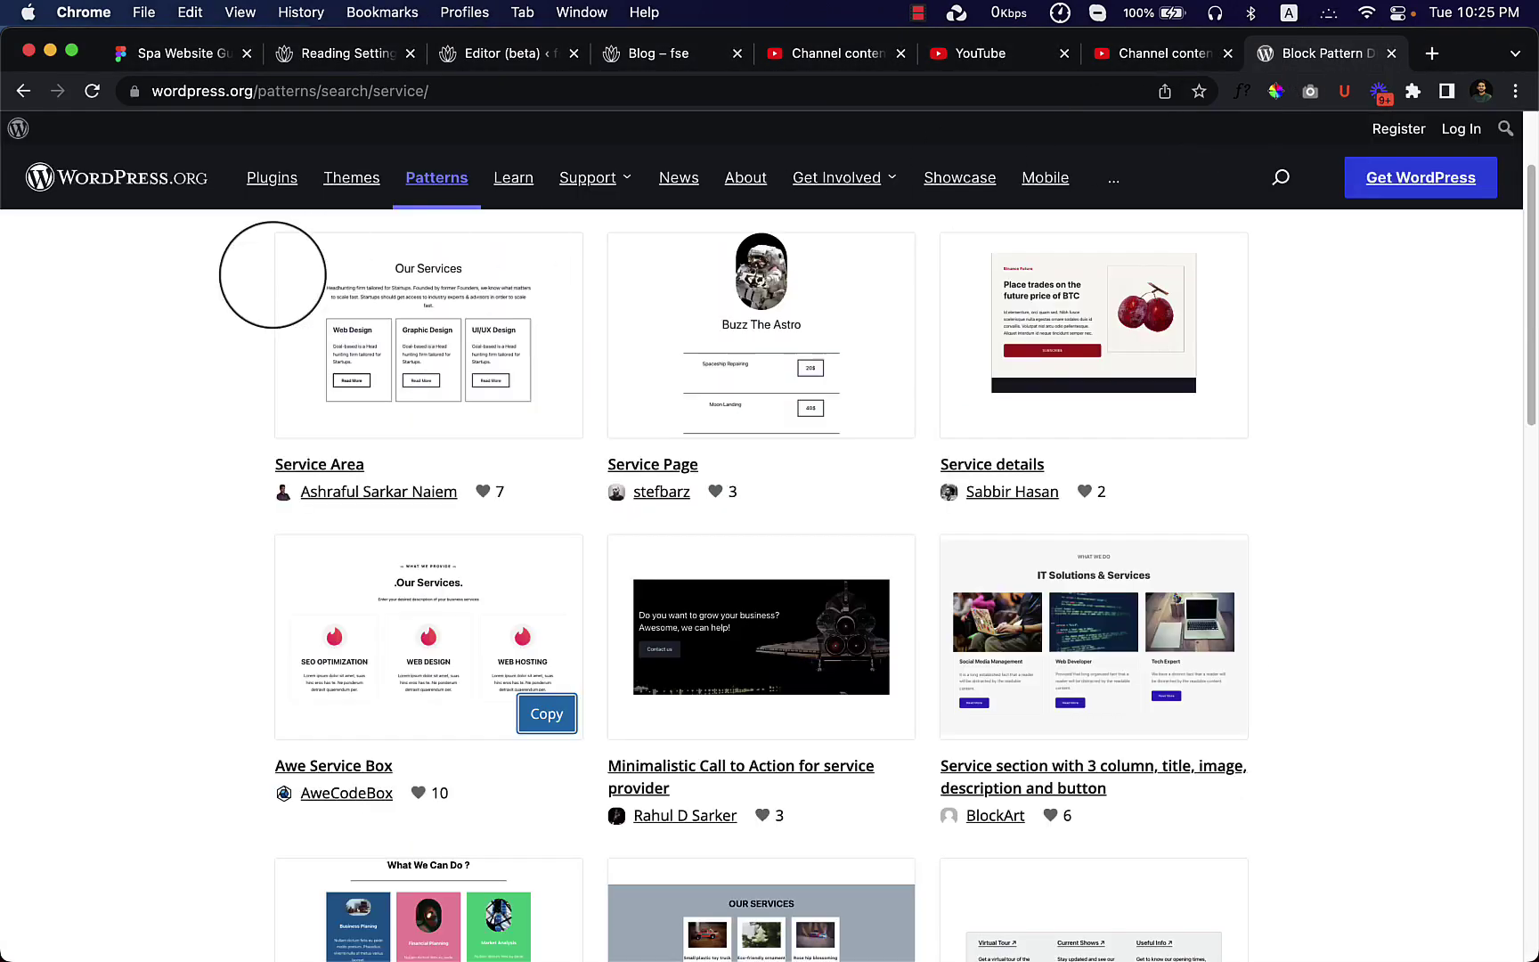
pyautogui.scroll(3, 767, 441)
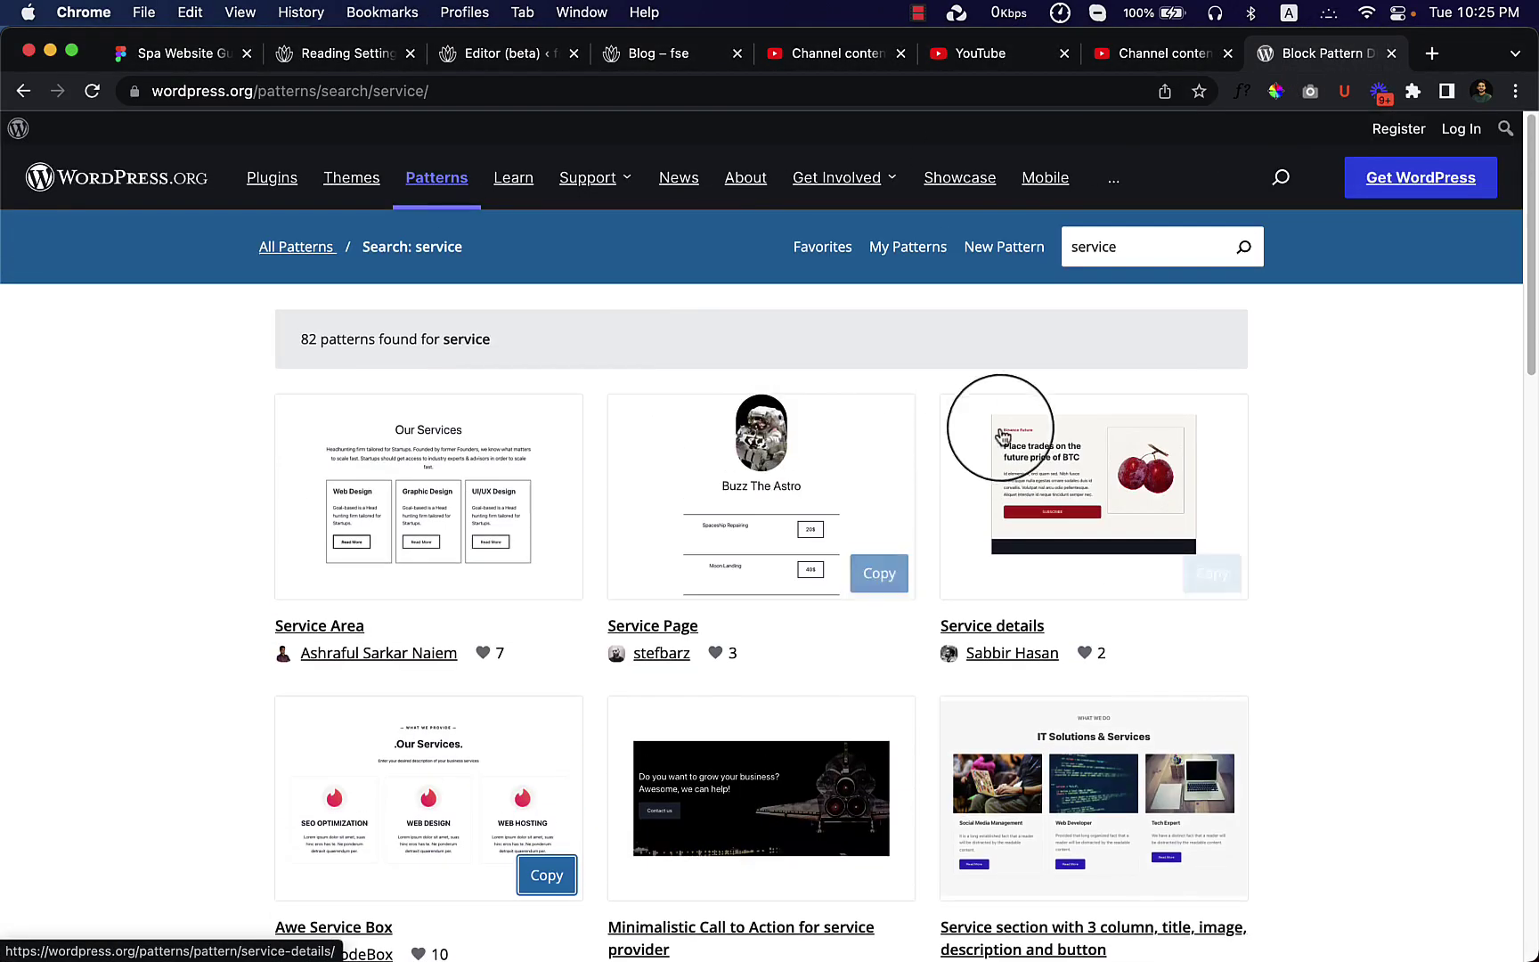
pyautogui.tripleClick(720, 352)
pyautogui.moveTo(1073, 247); pyautogui.dragTo(1133, 247)
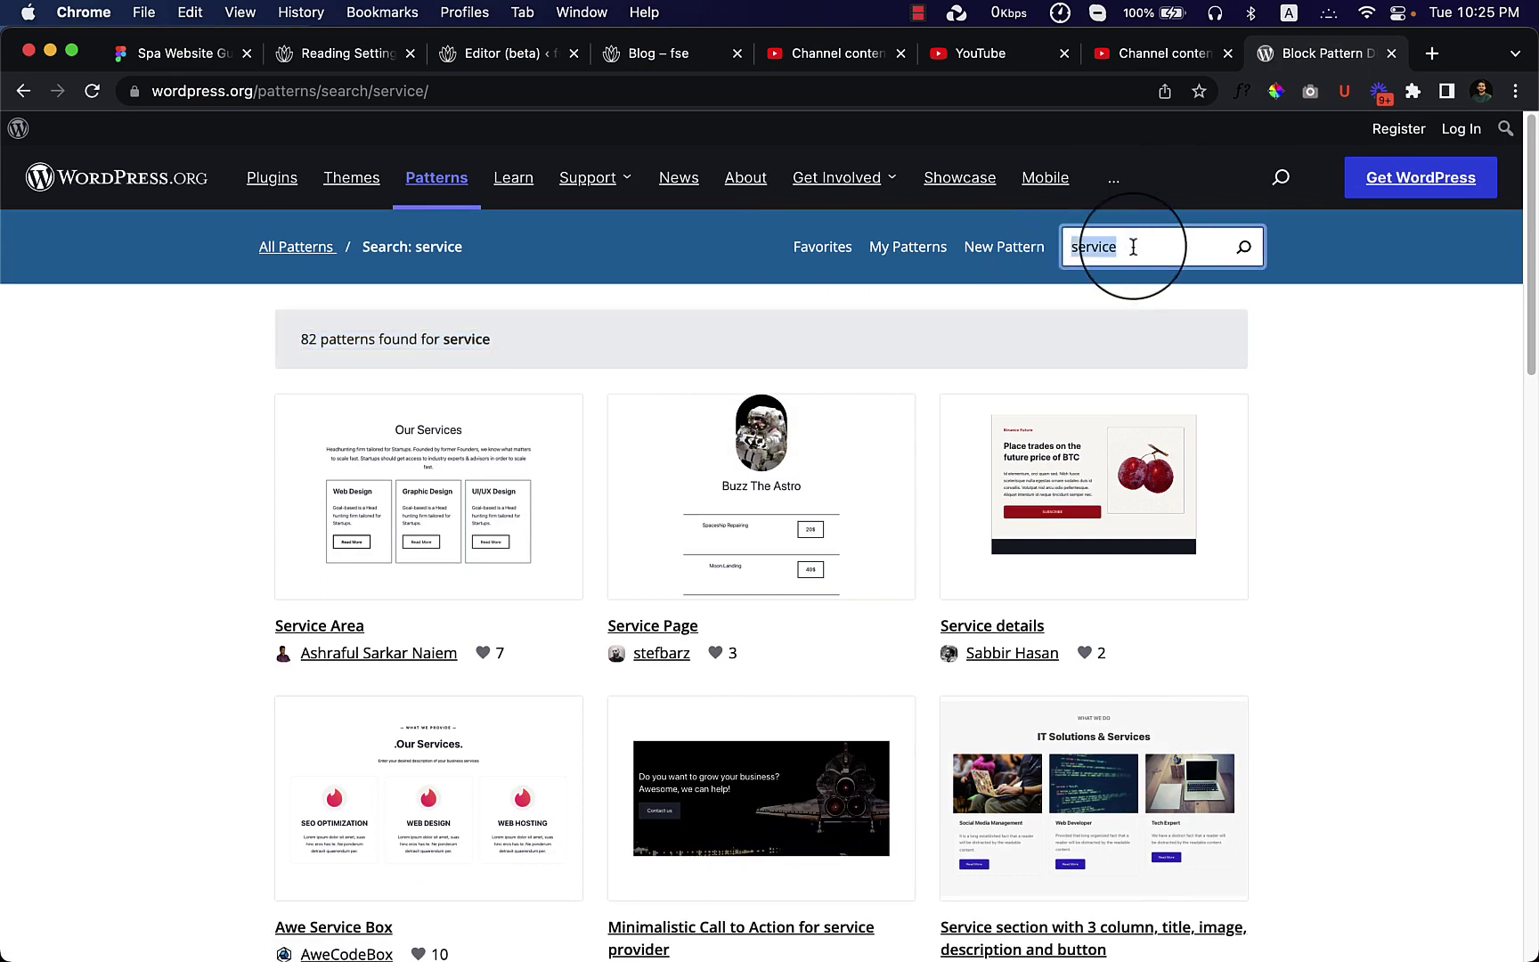
pyautogui.write('blog')
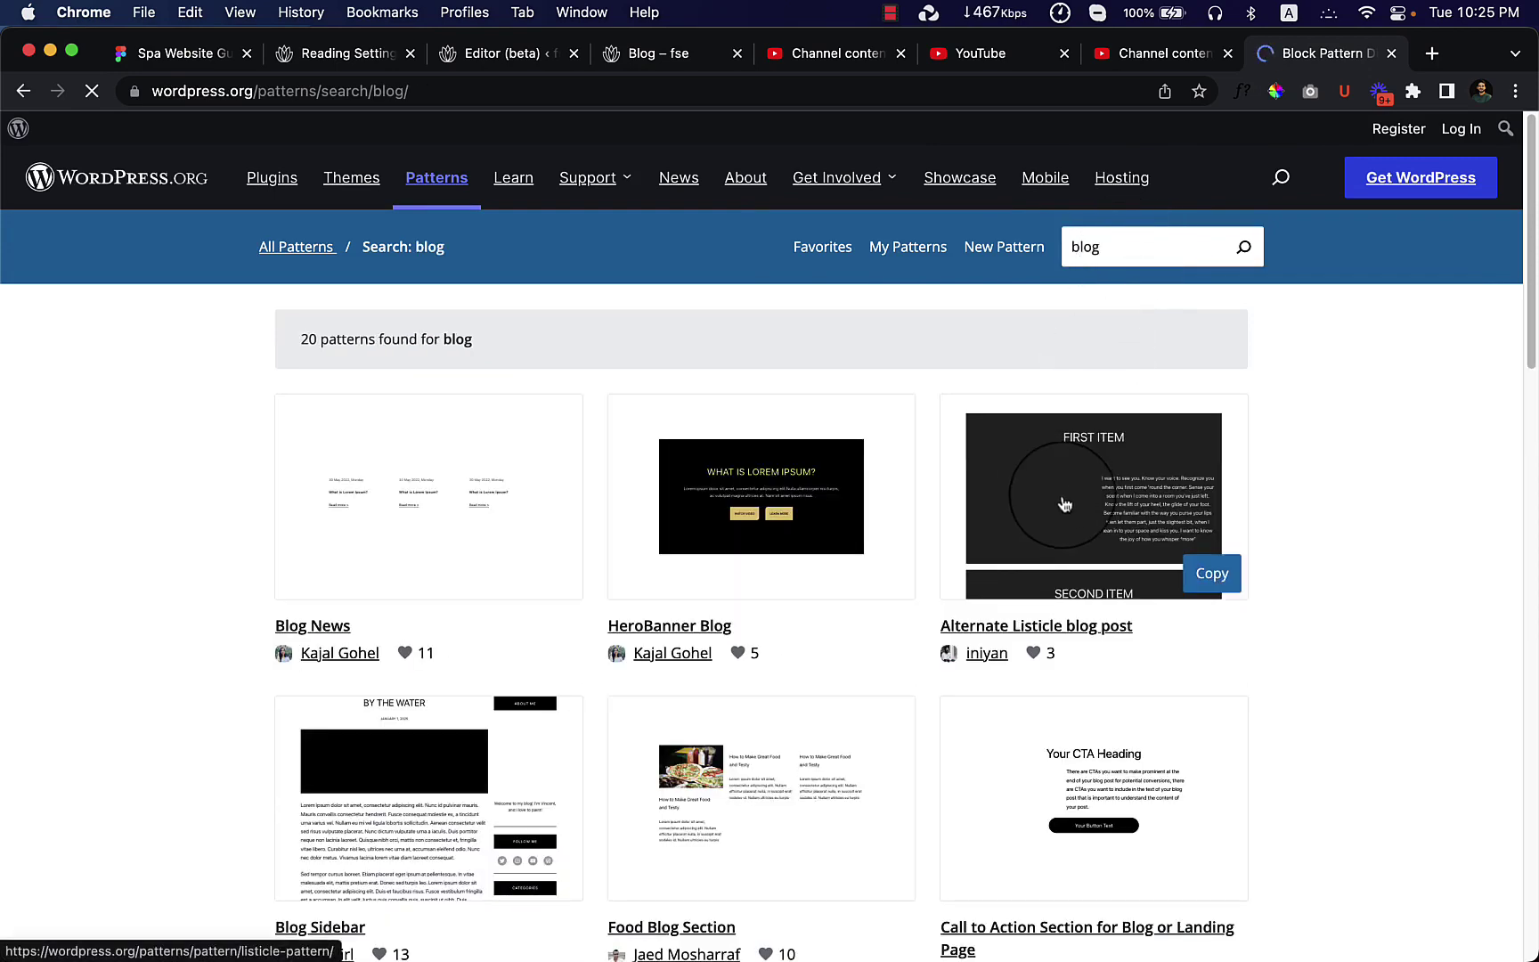
# Scroll through the 20 blog pattern results for layout ideas
pyautogui.scroll(-1, 745, 595)
pyautogui.scroll(-1, 745, 595)
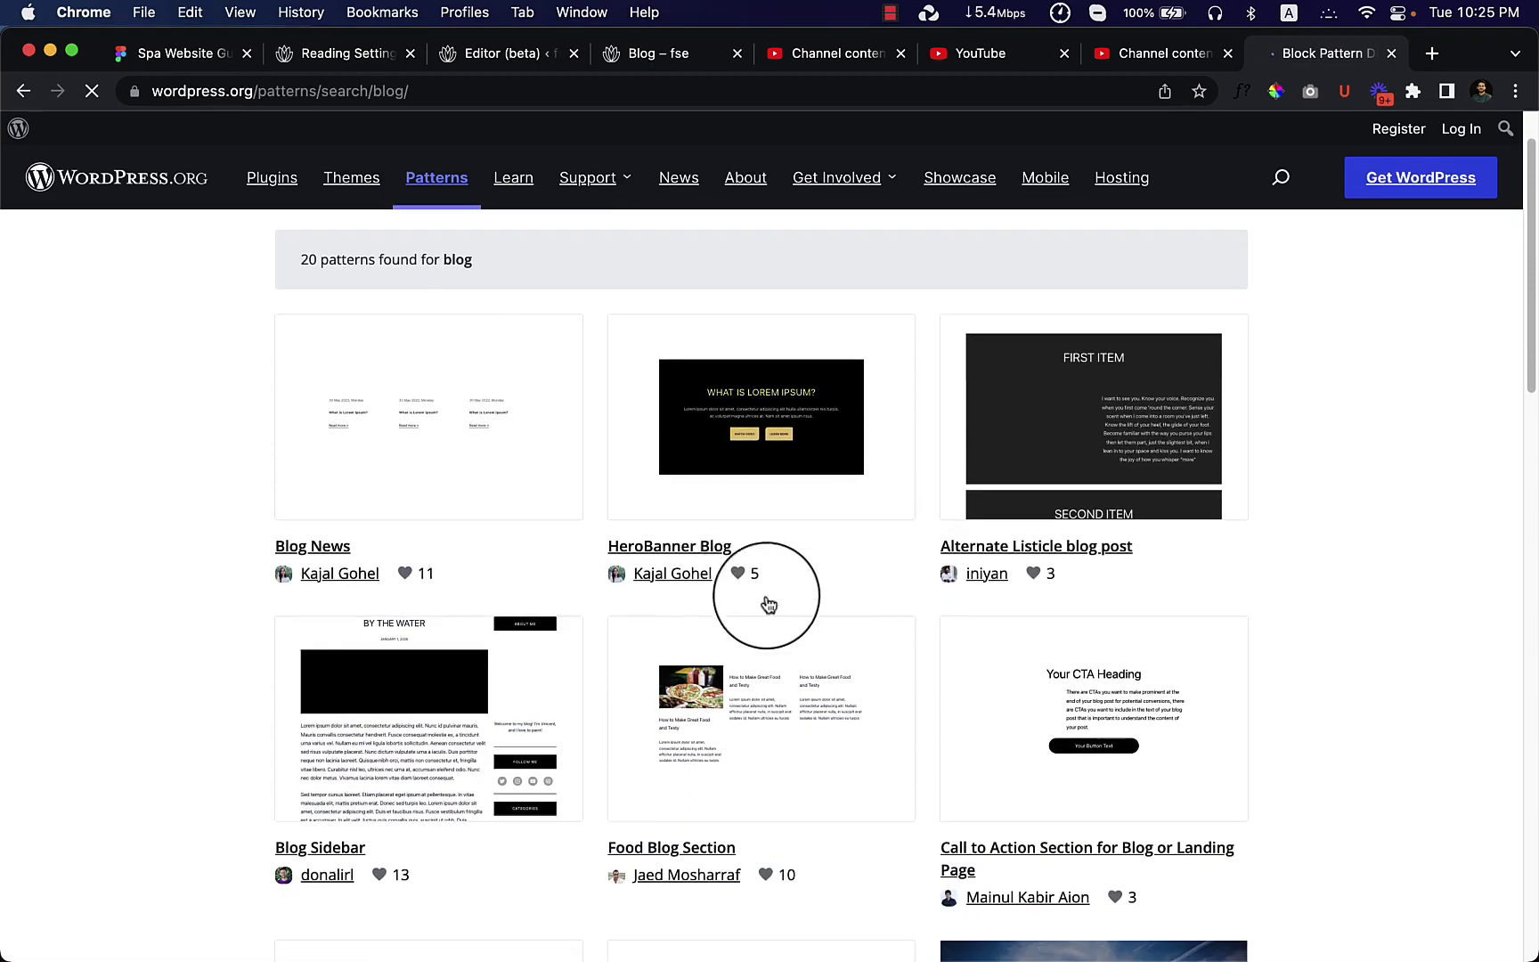
pyautogui.moveTo(861, 631)
pyautogui.scroll(-10, 862, 630)
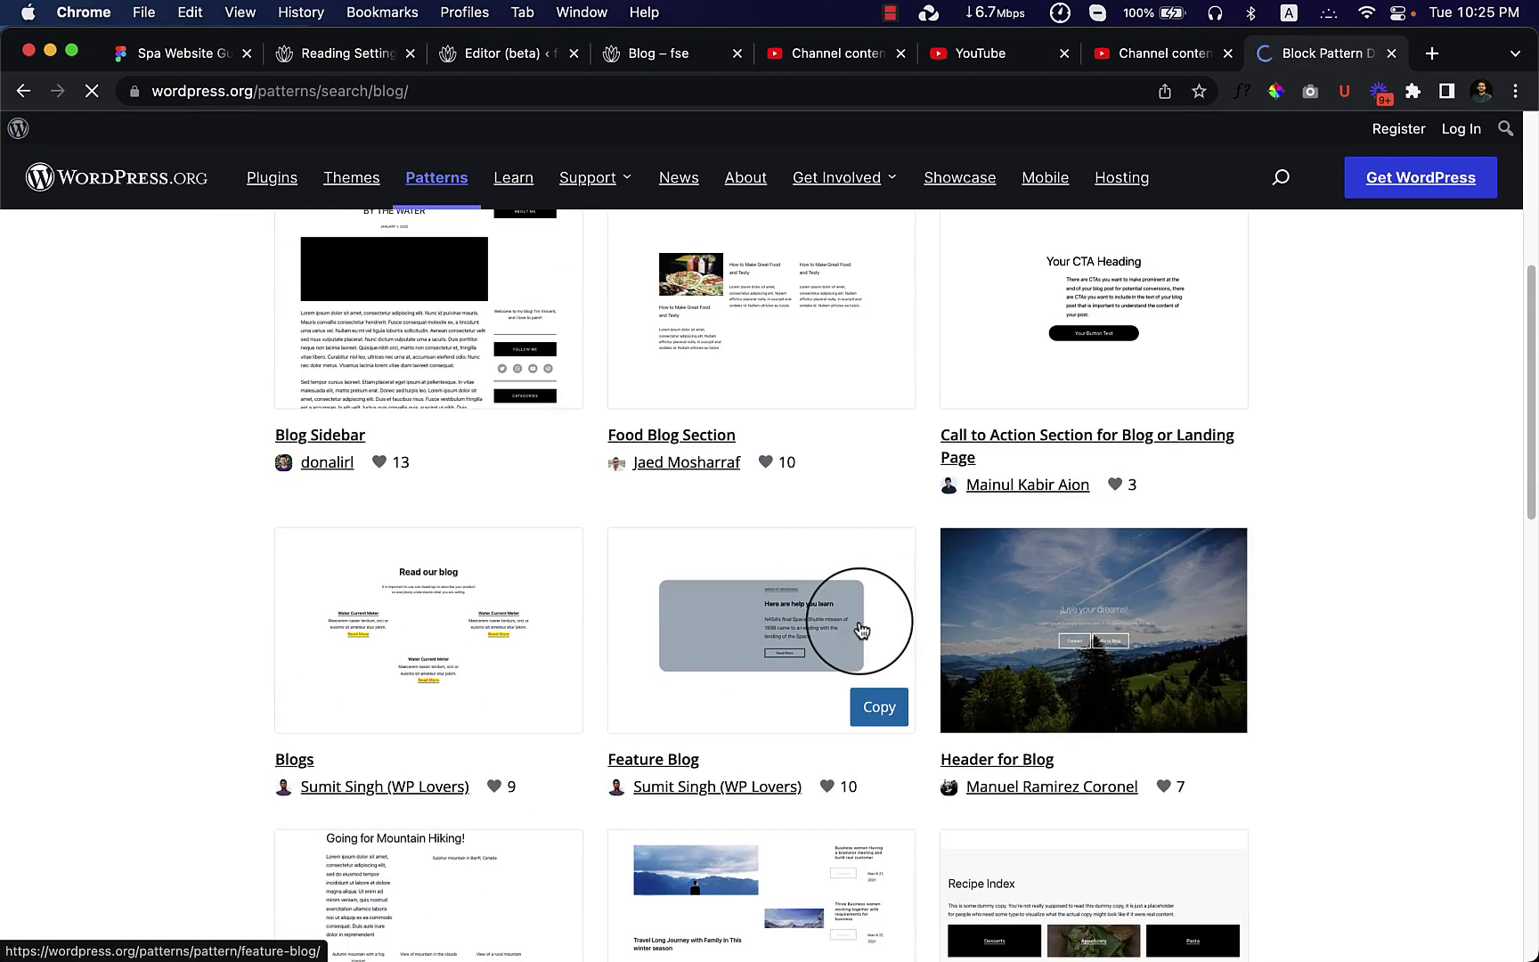
pyautogui.scroll(-6, 861, 629)
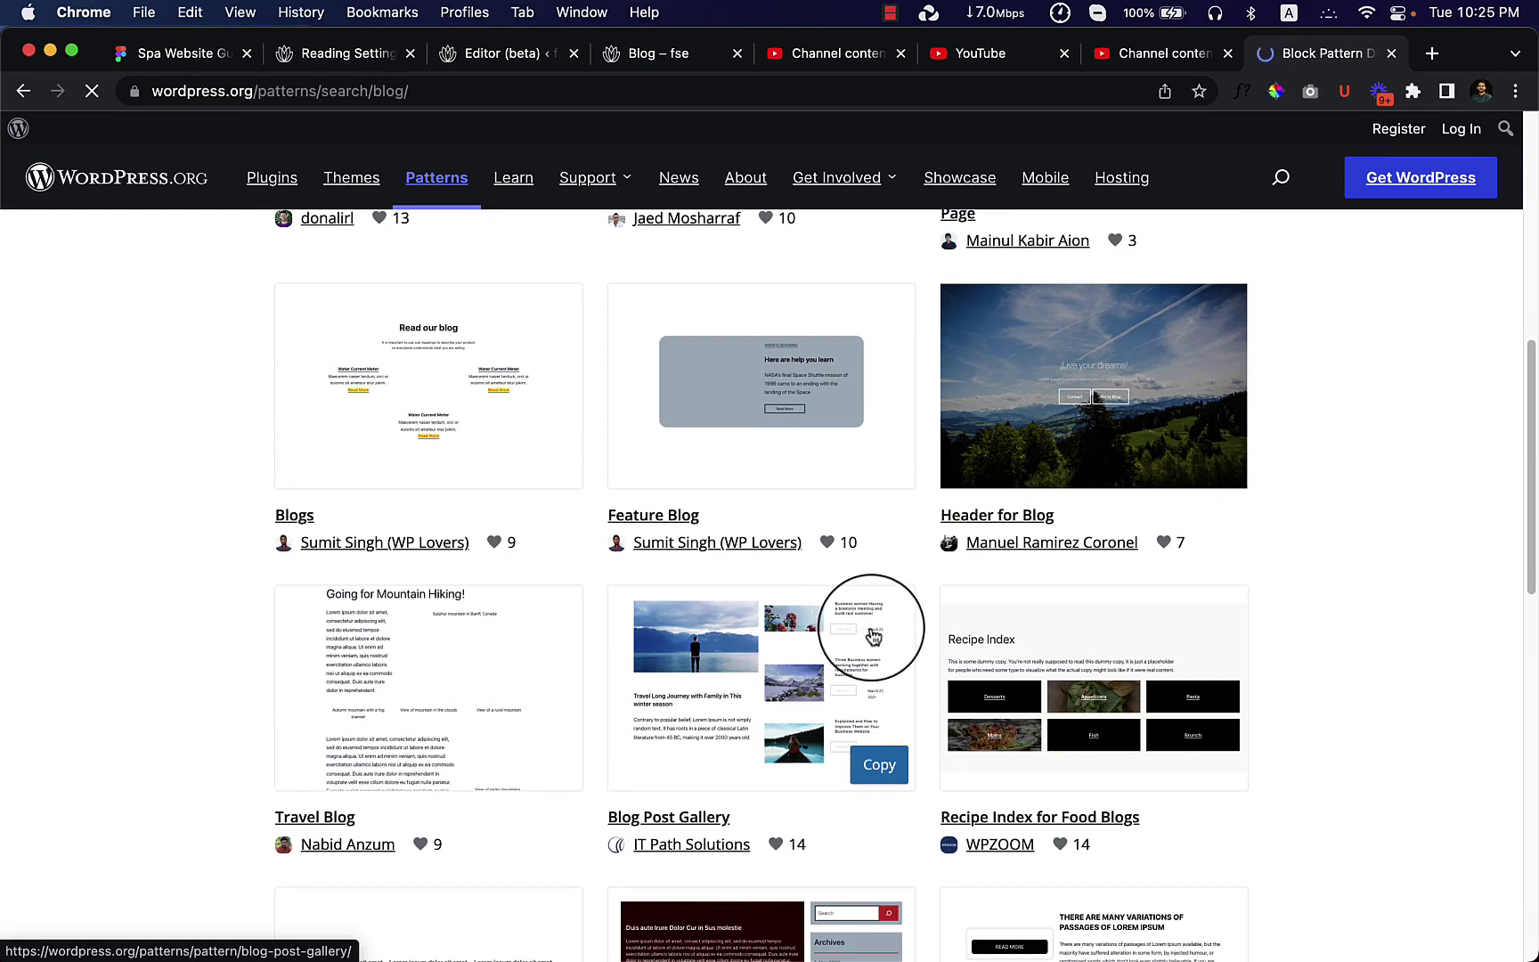
pyautogui.scroll(-13, 874, 636)
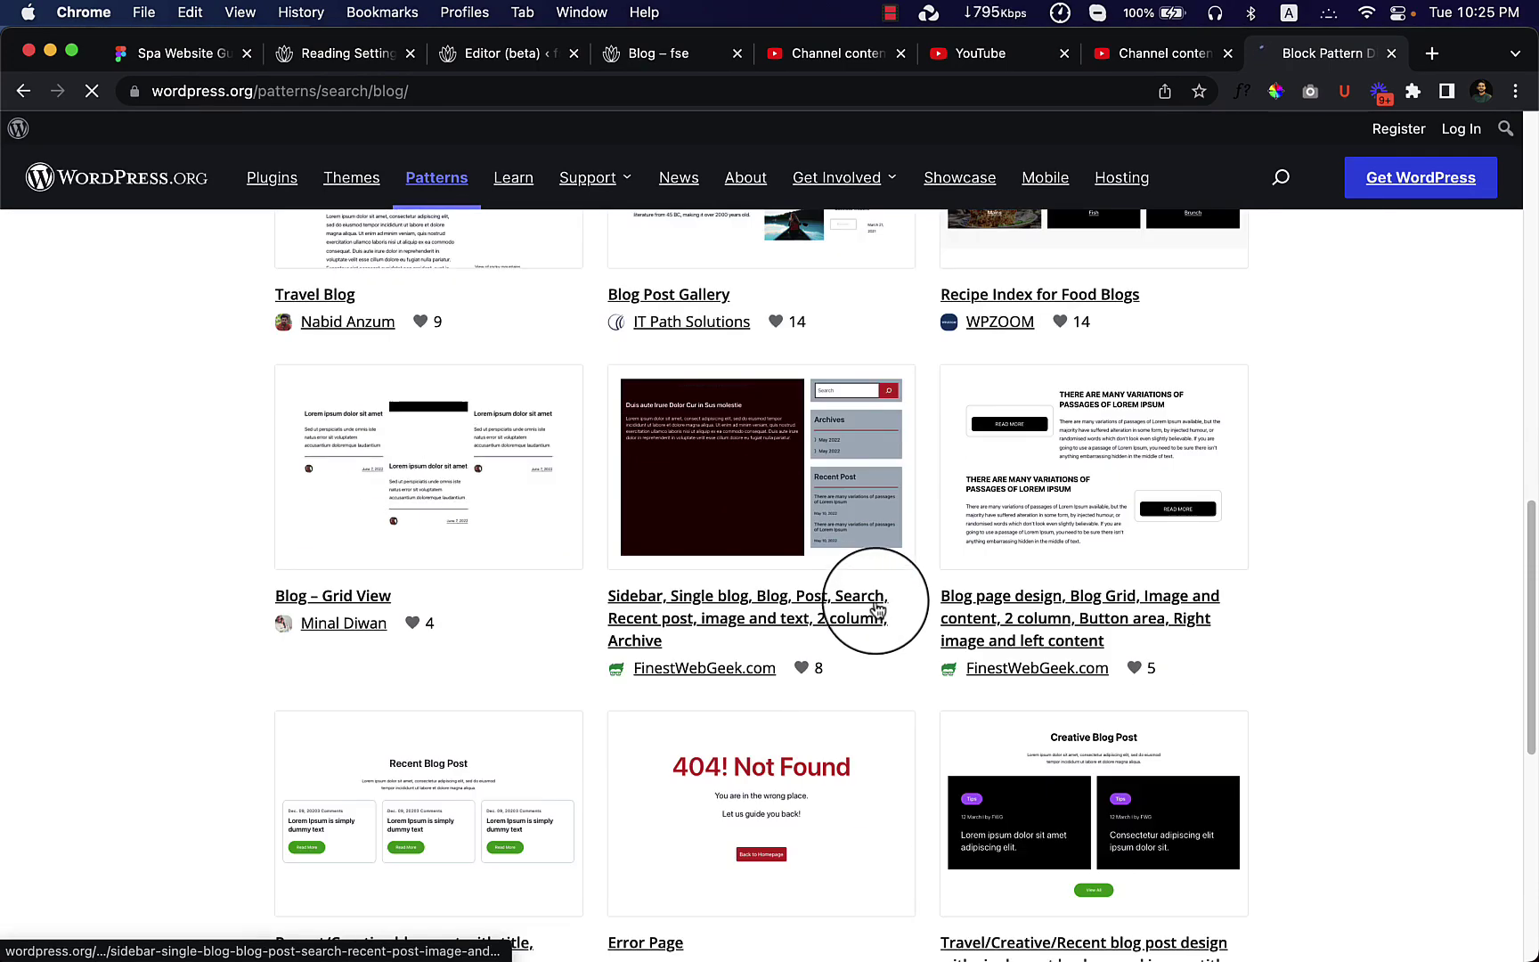
pyautogui.scroll(-12, 874, 593)
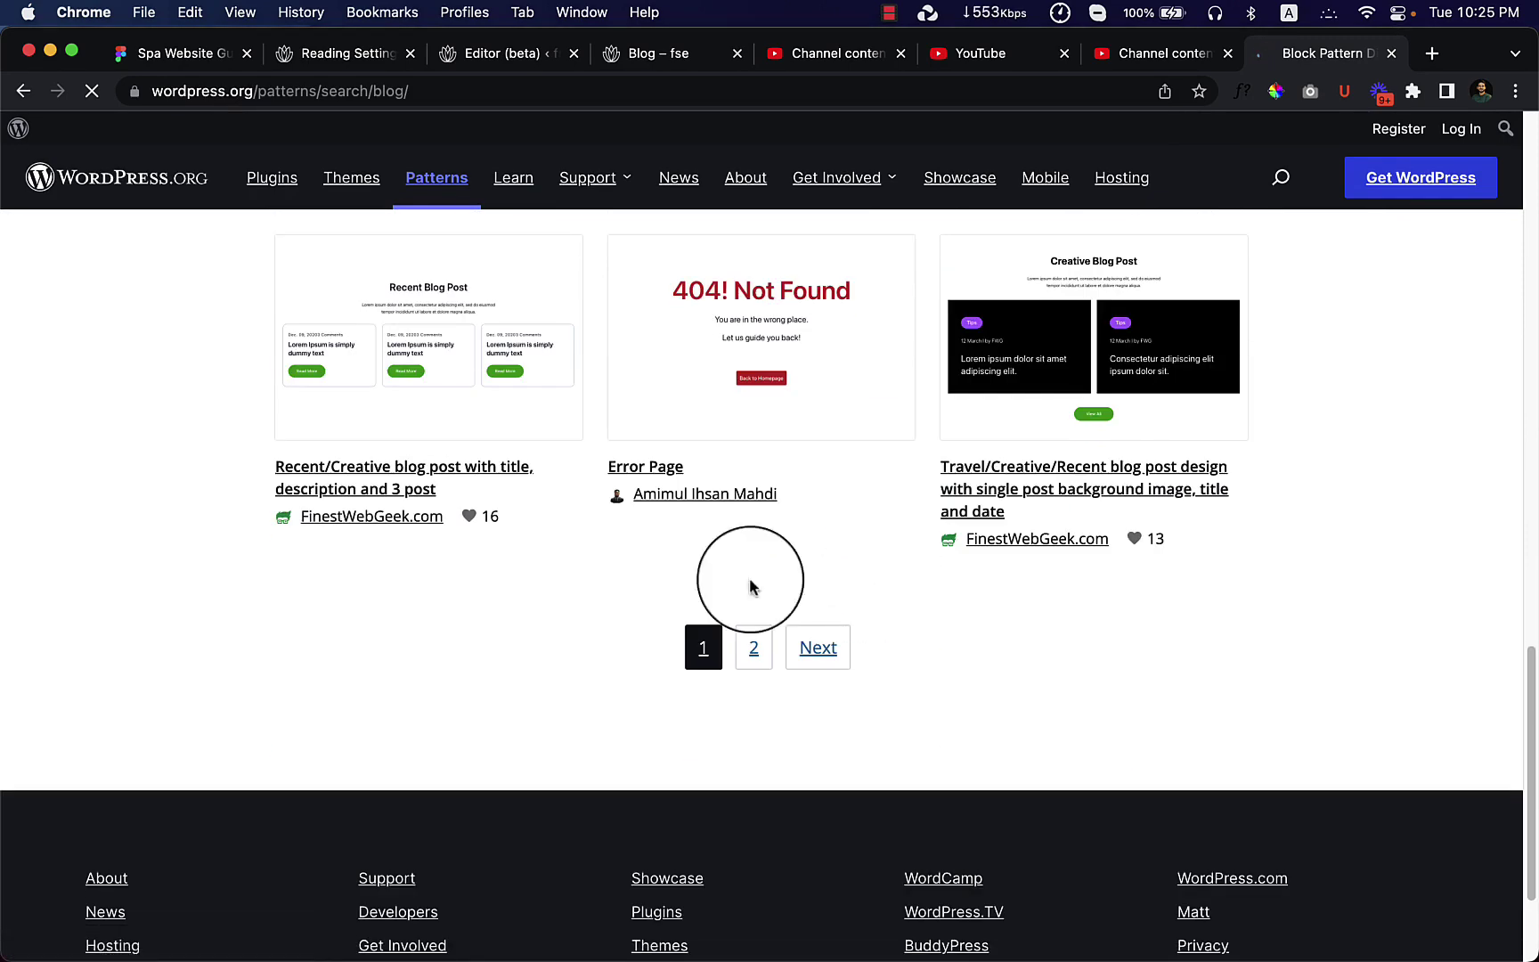
pyautogui.scroll(20, 910, 543)
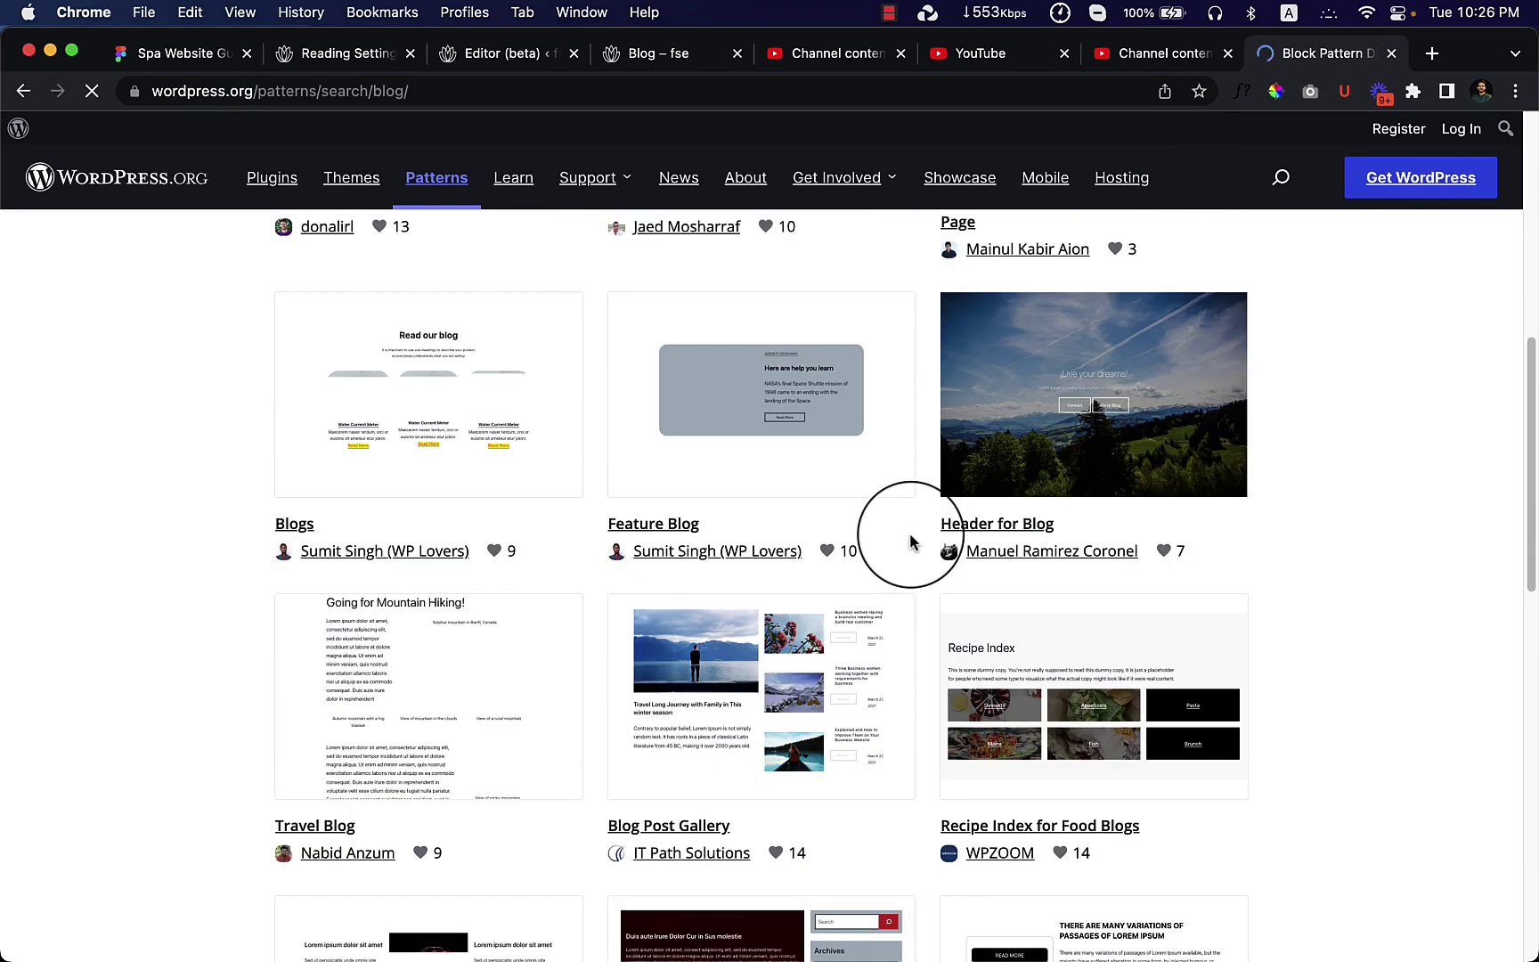
pyautogui.scroll(15, 911, 538)
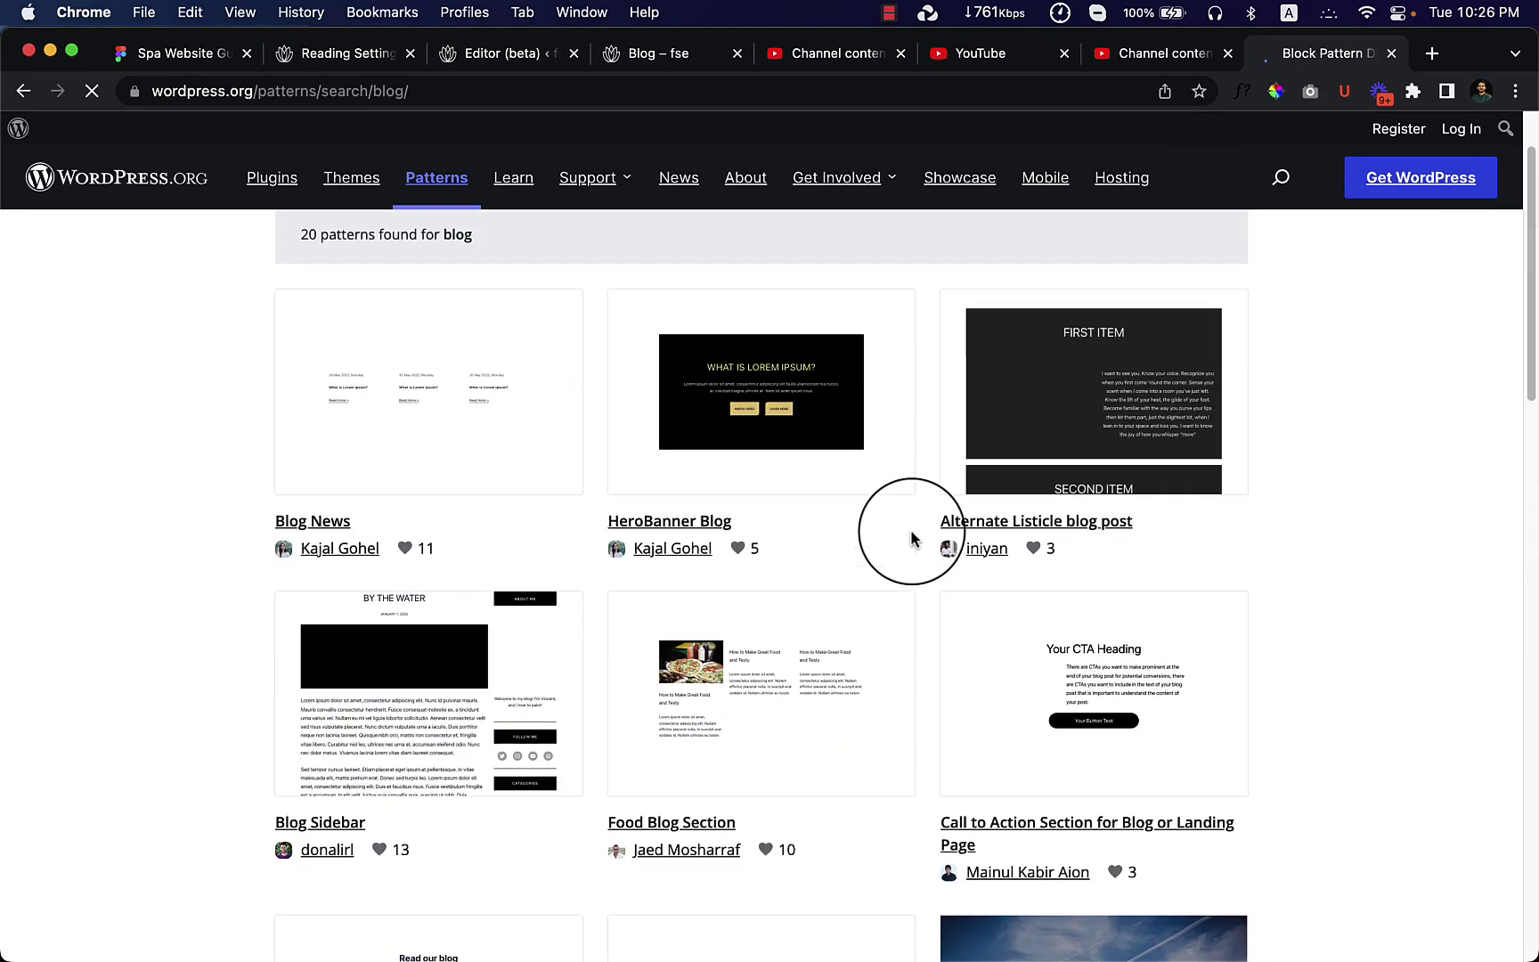
# Back in the home template, remove the Post Excerpt block from the post grid
pyautogui.click(522, 59)
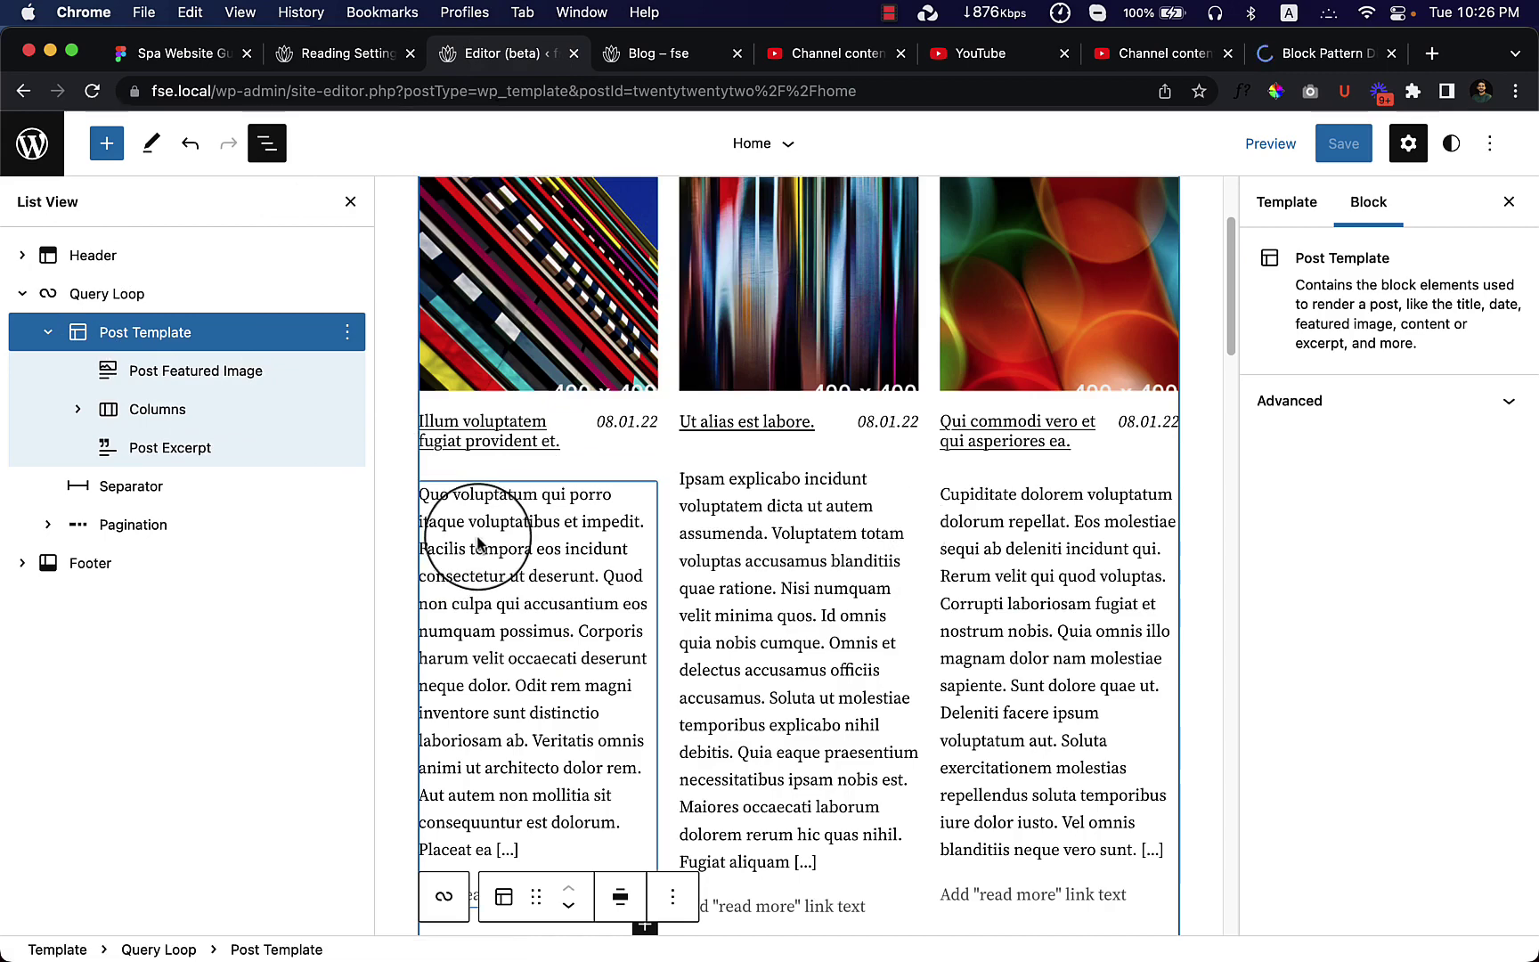
pyautogui.click(265, 457)
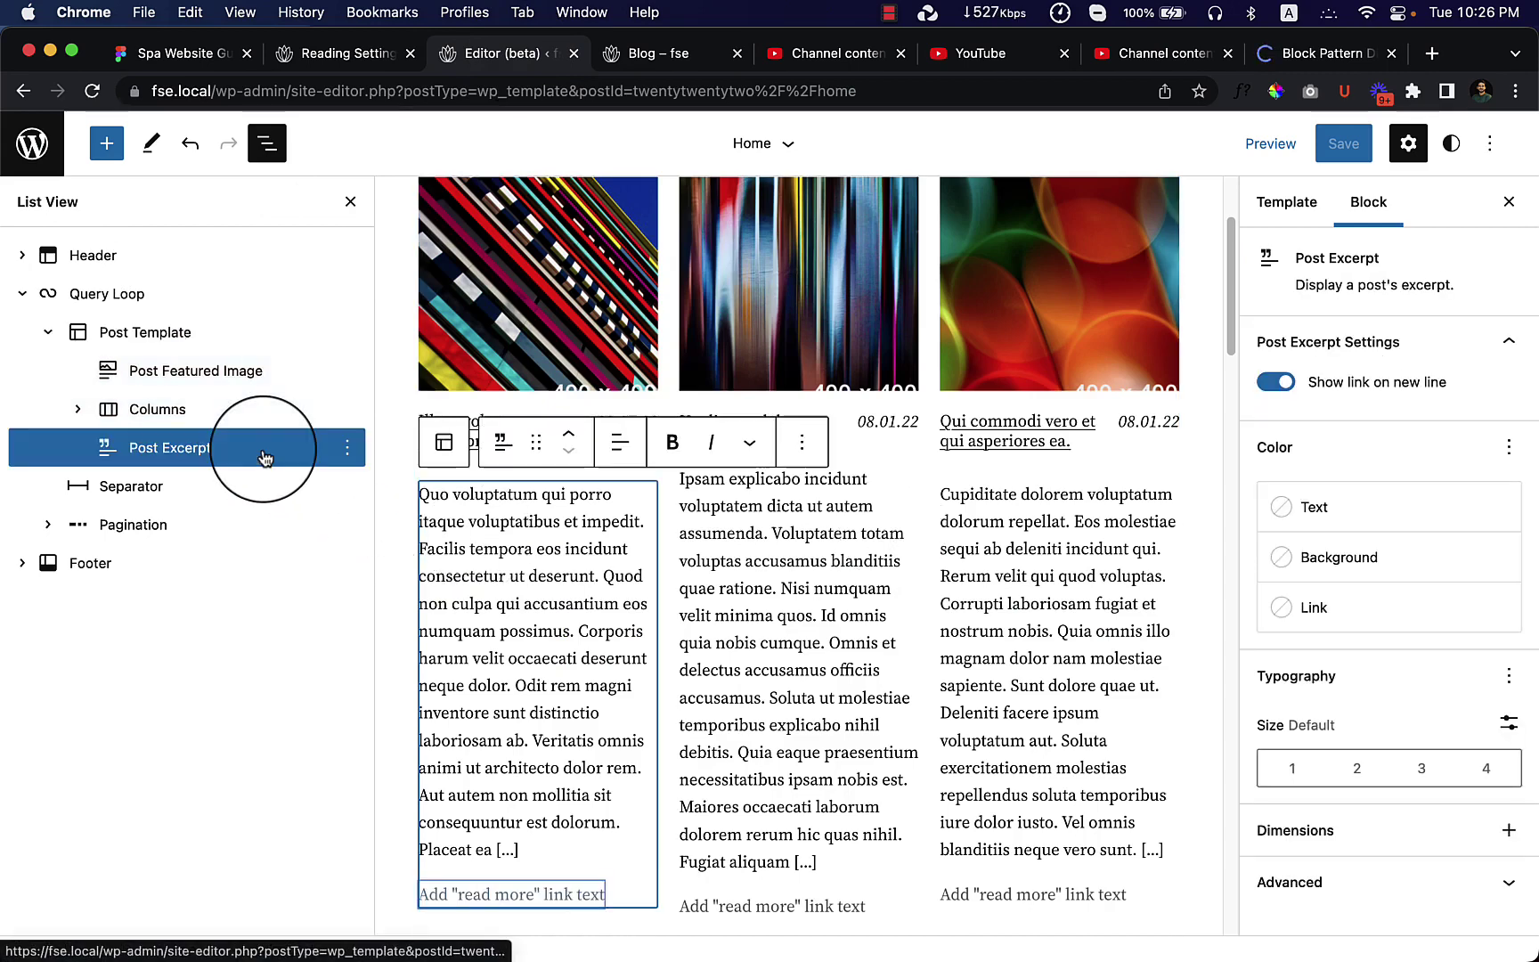
pyautogui.click(349, 449)
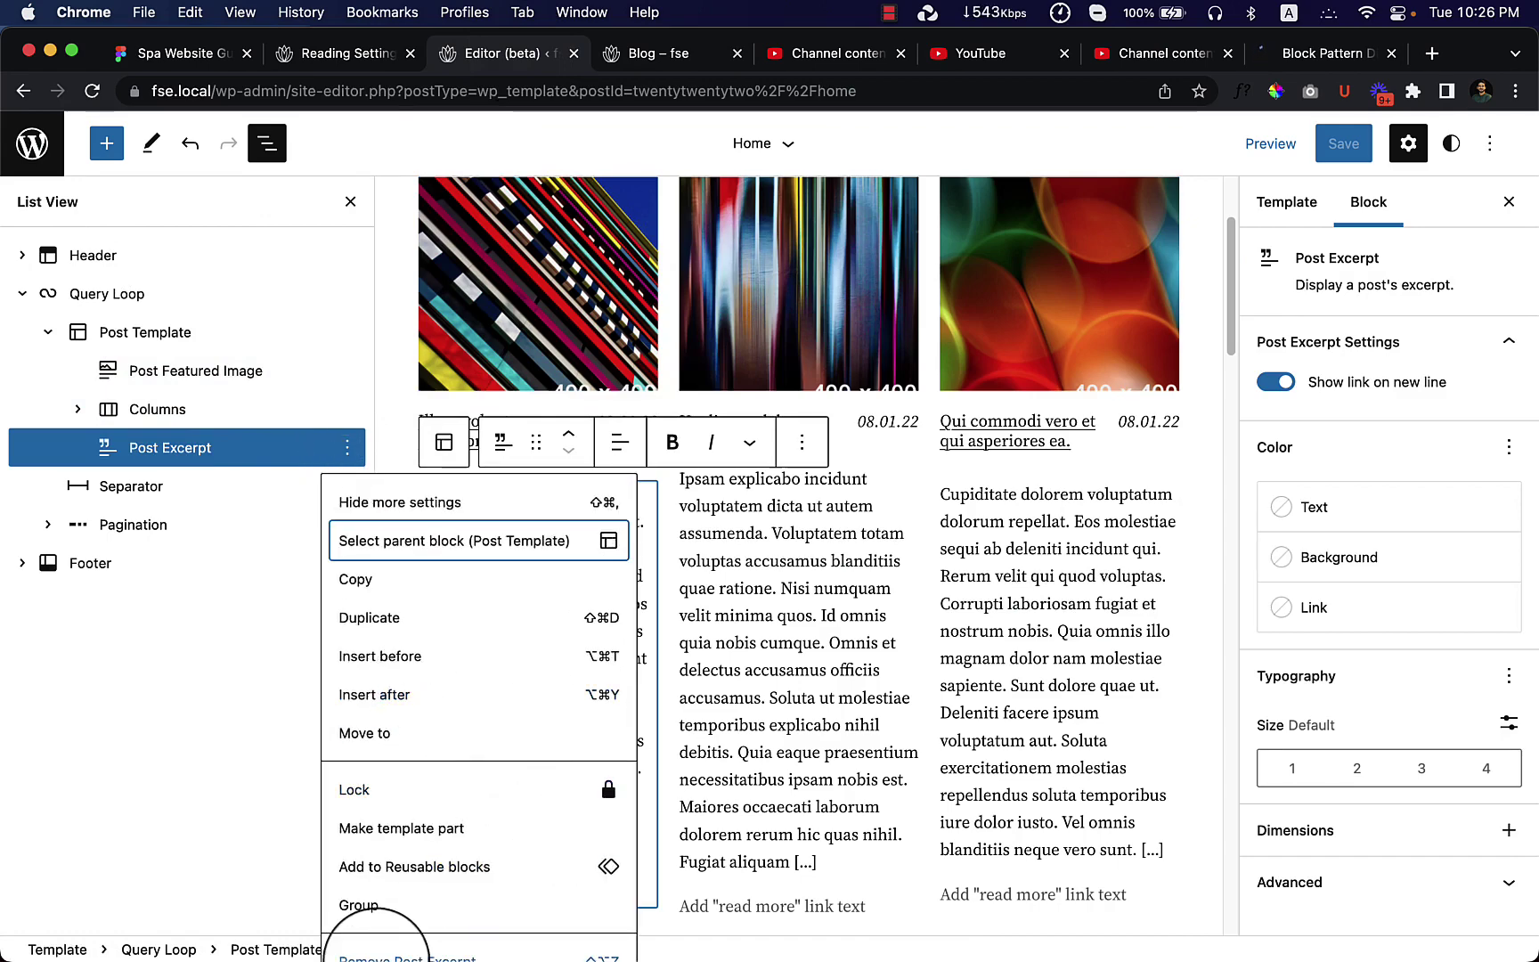
pyautogui.scroll(-5, 427, 935)
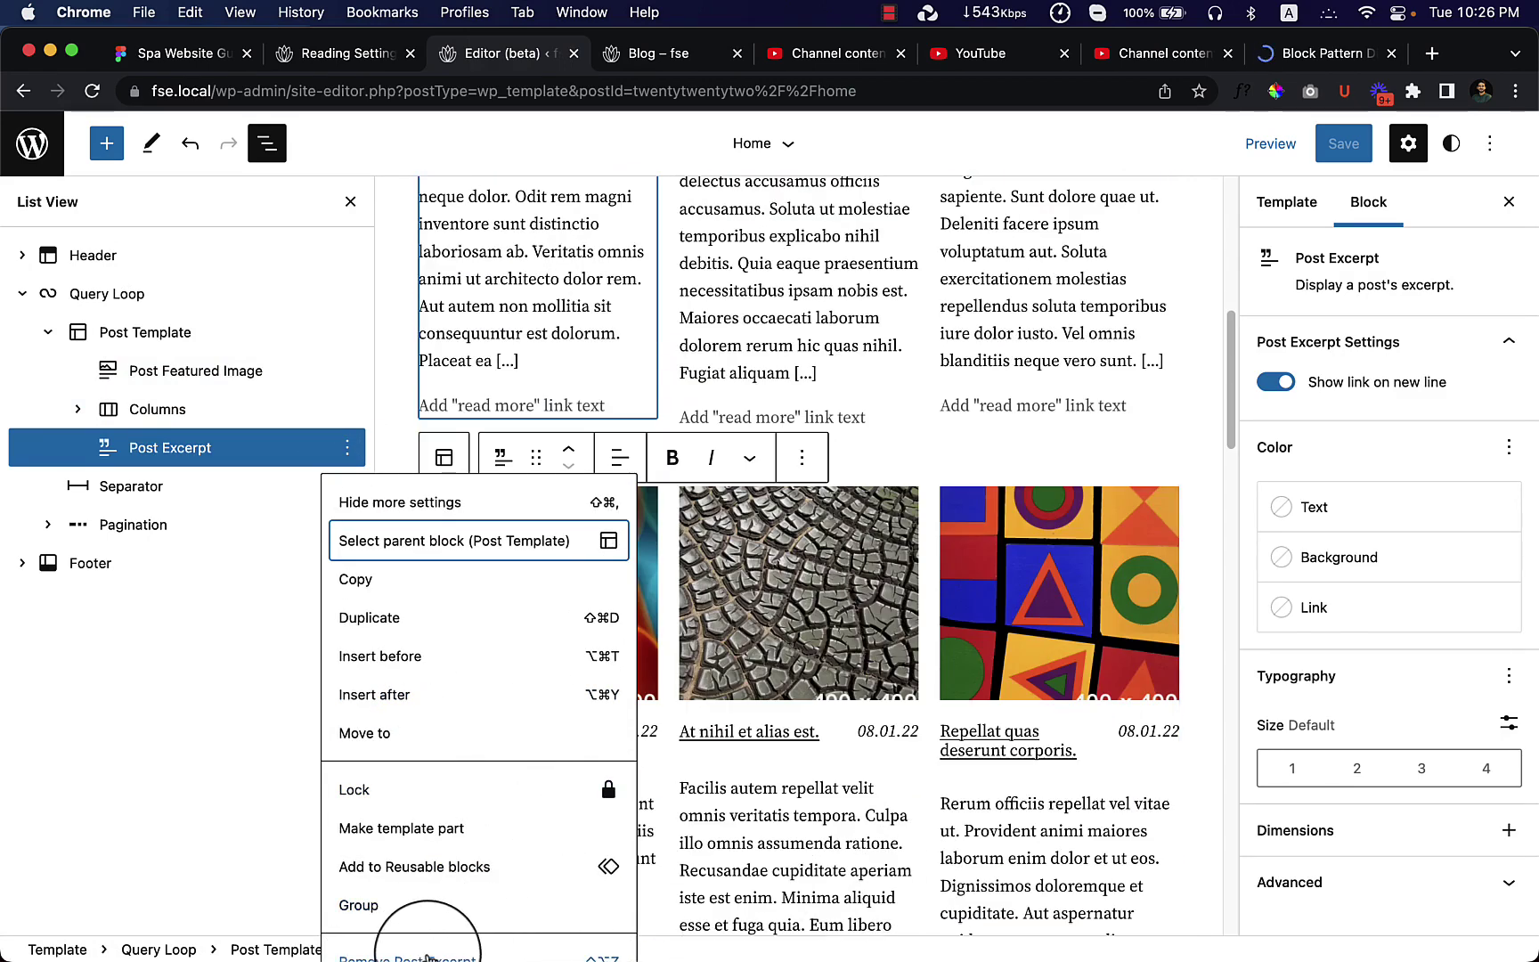
pyautogui.click(427, 958)
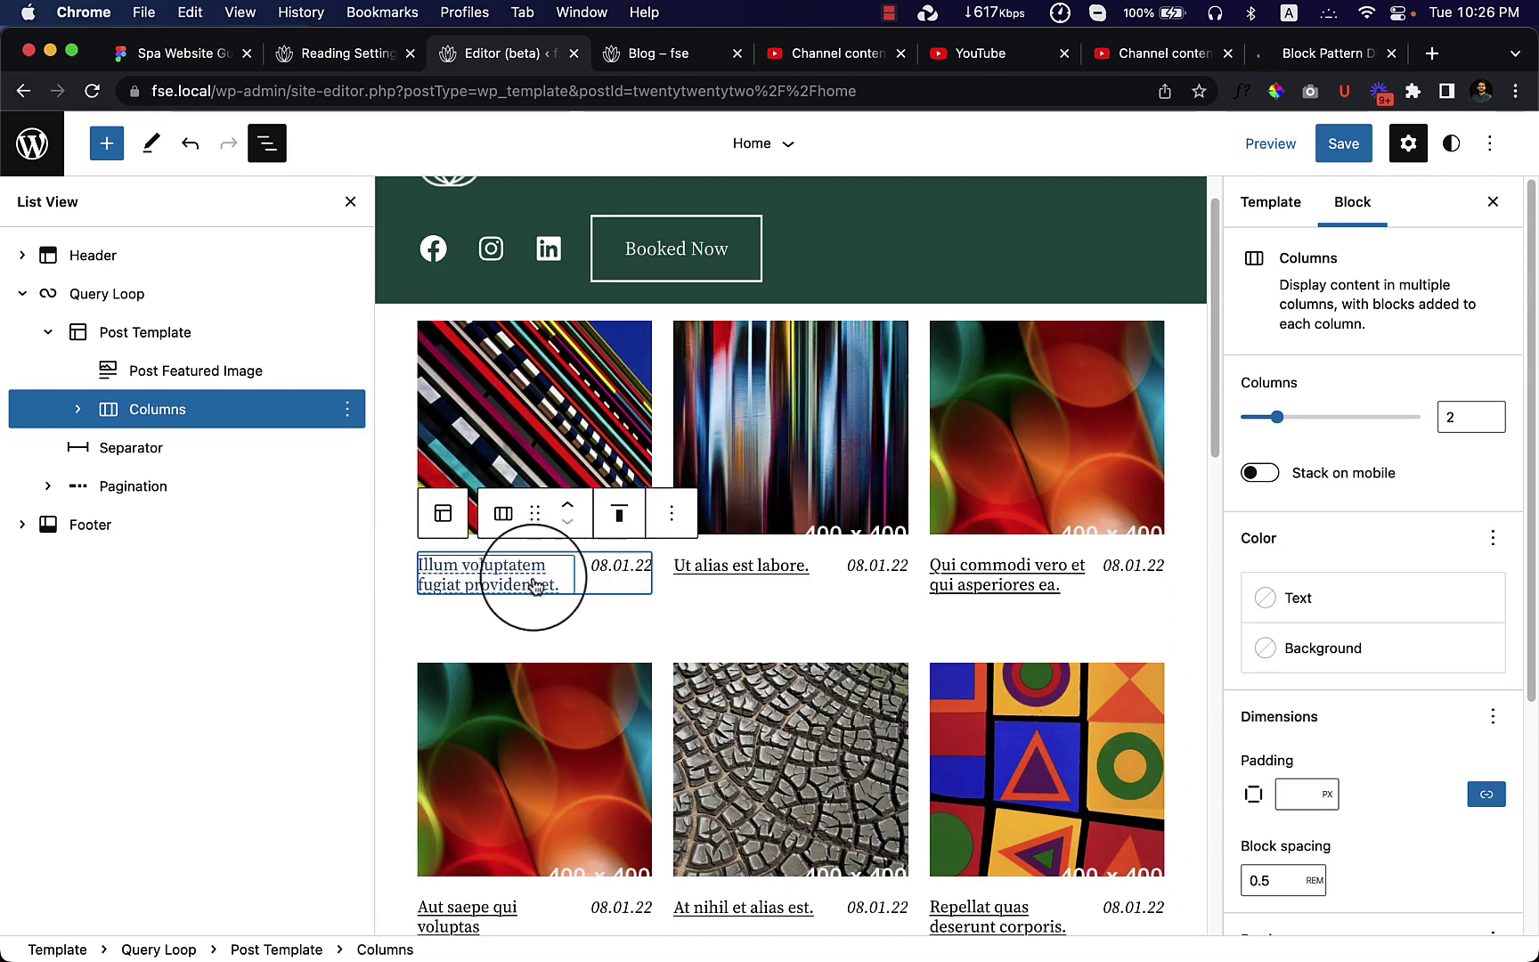
# Select the Post Date block, open its more-actions menu, and zoom the page to 90%
pyautogui.click(621, 577)
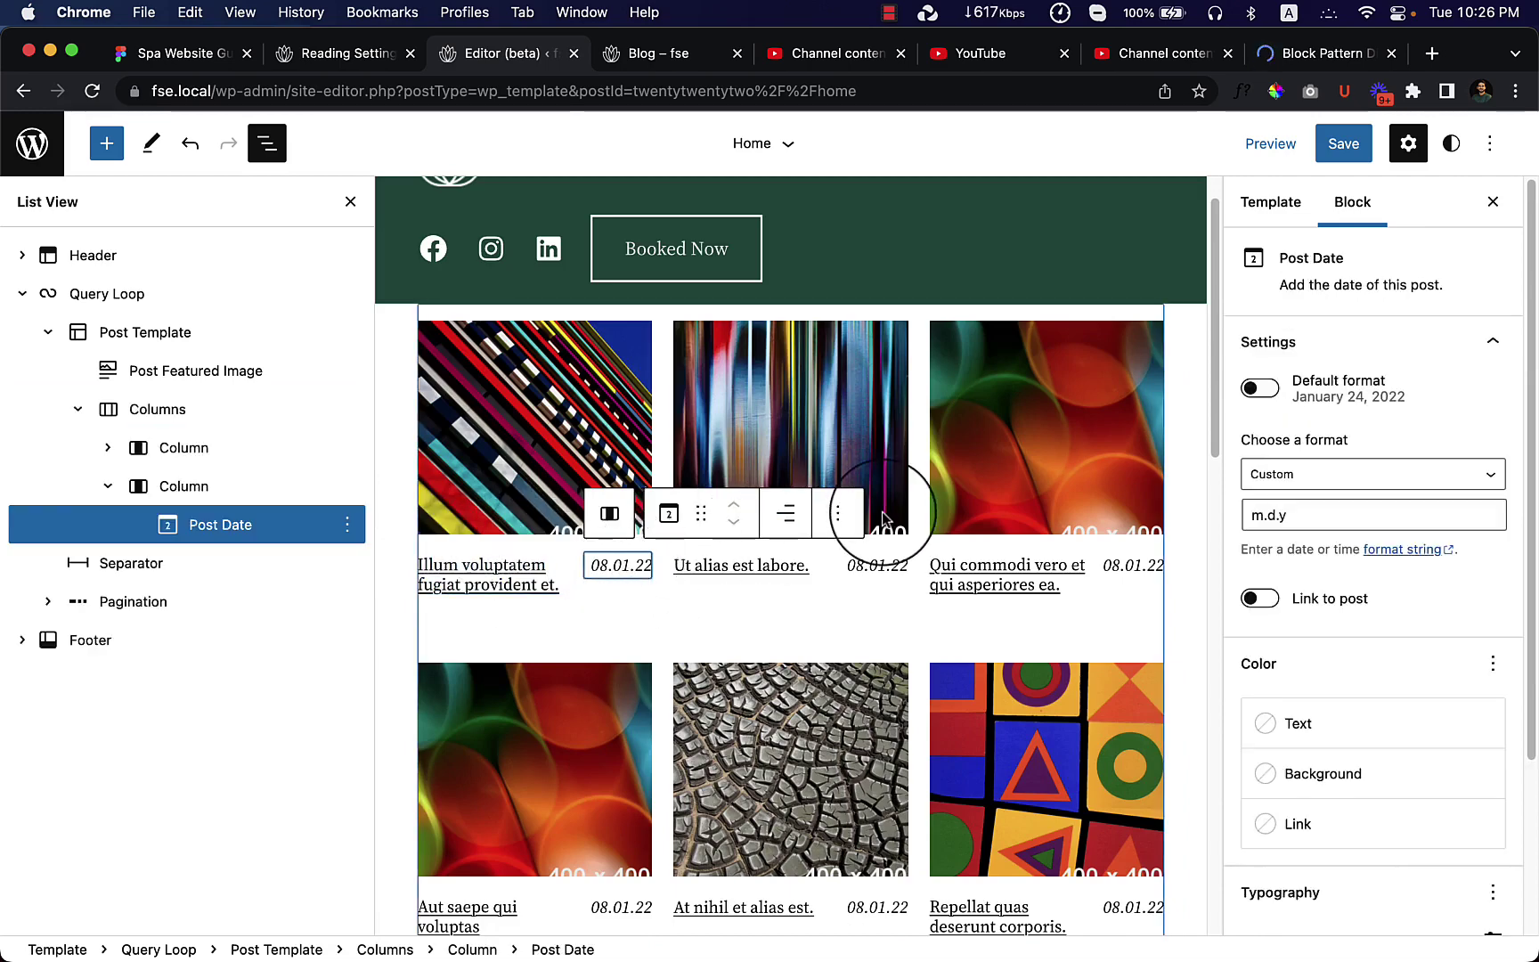
pyautogui.click(347, 525)
pyautogui.scroll(-6, 374, 873)
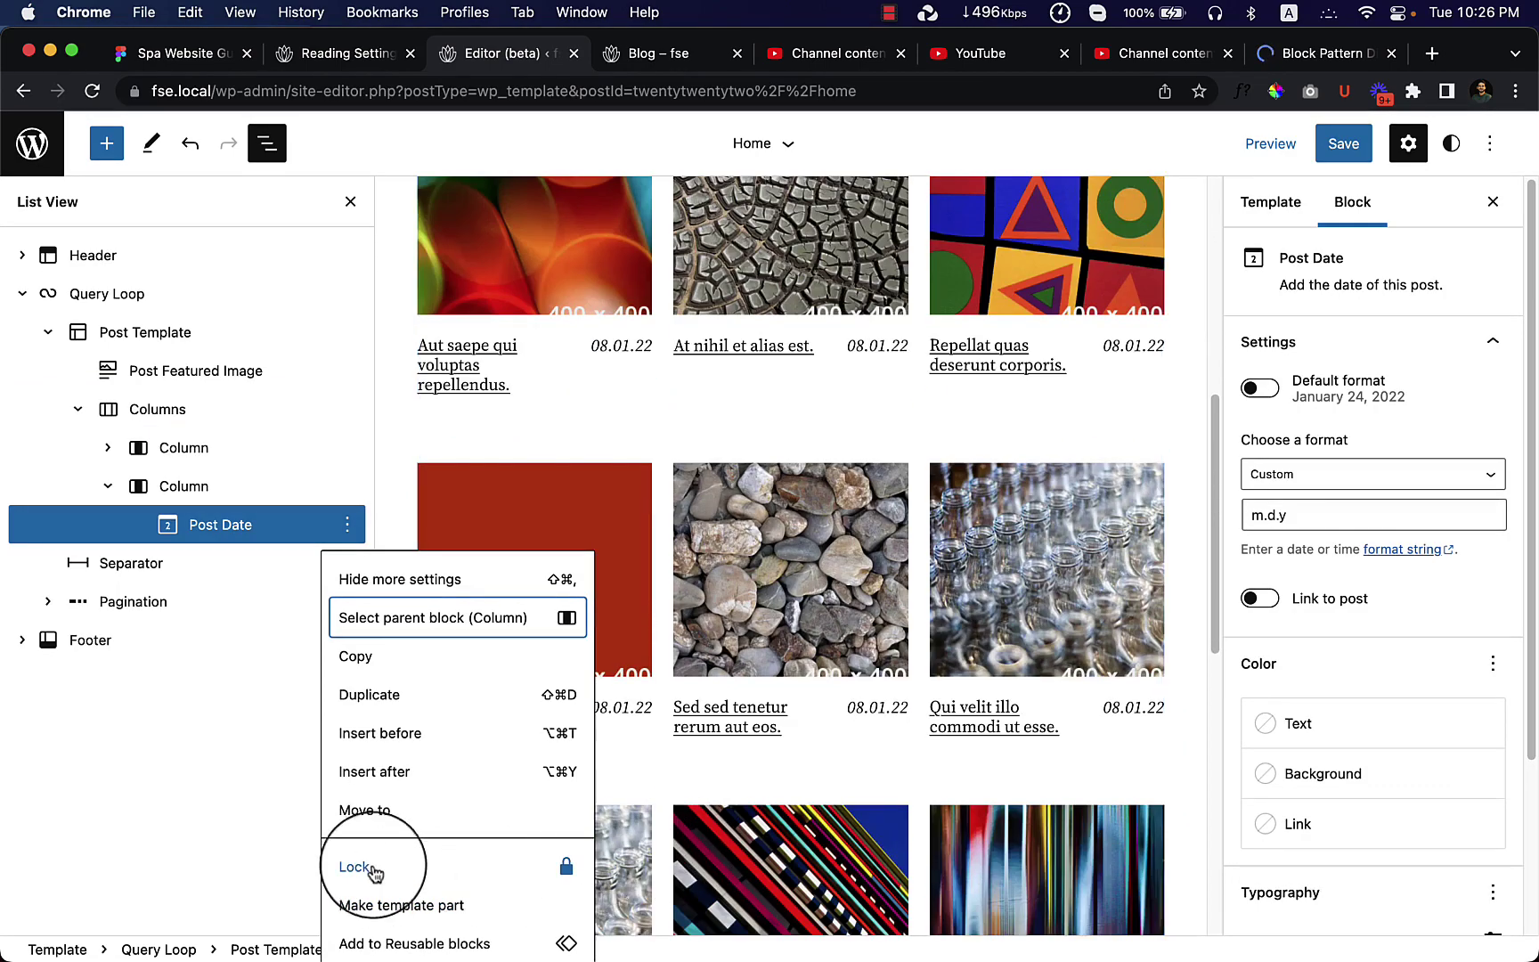
pyautogui.press('super+minus')
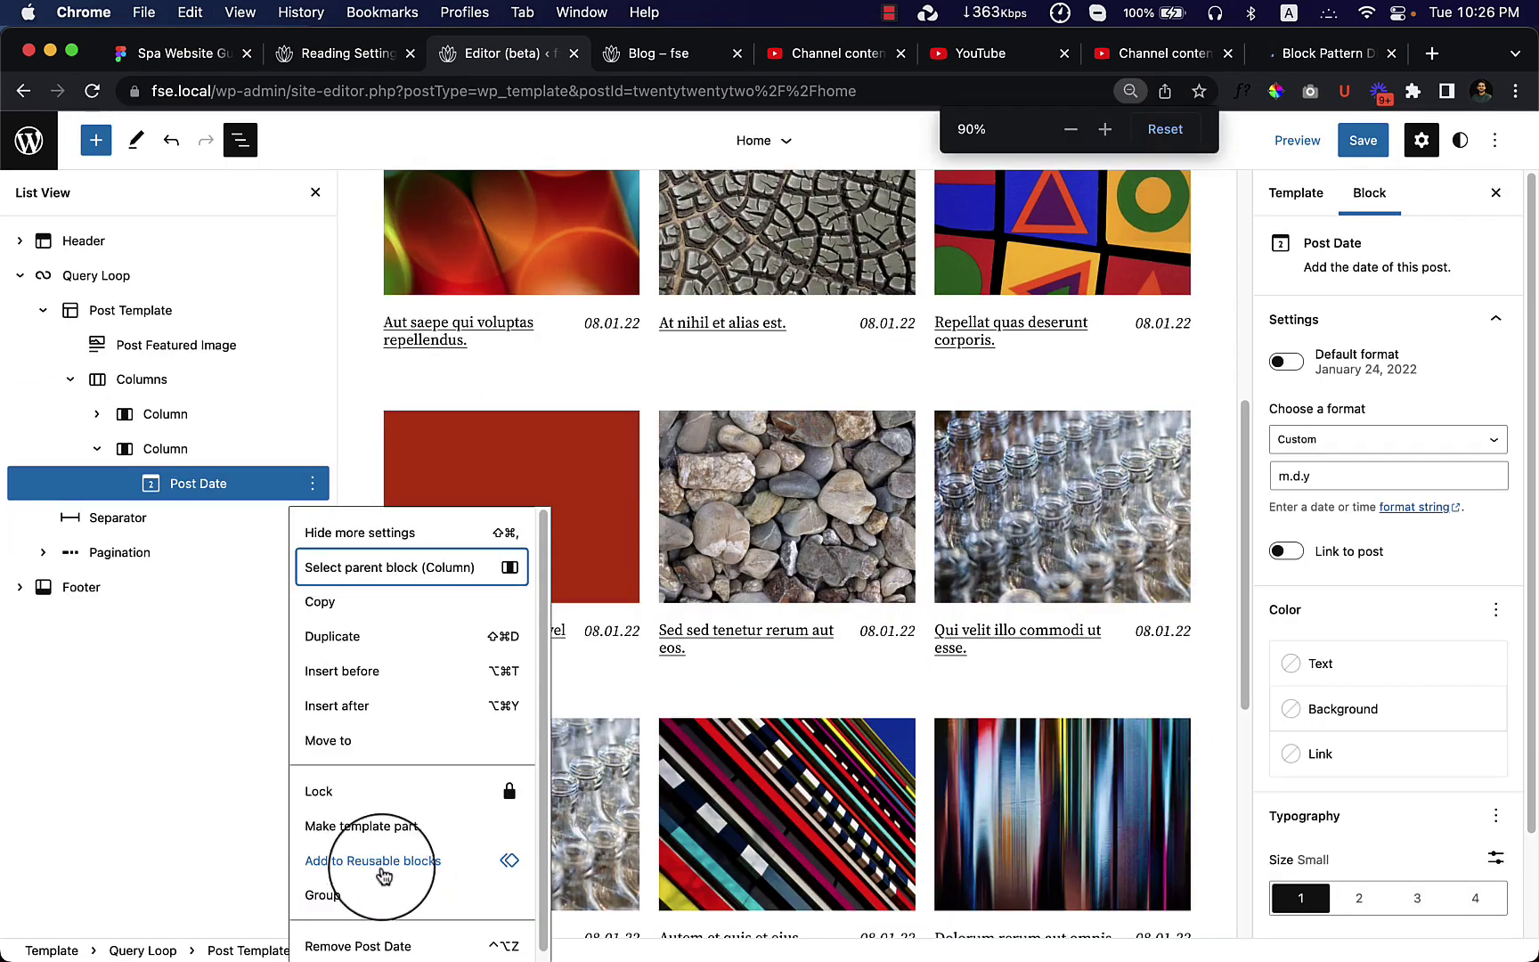
# Remove the Post Date and the empty second column, then select the first column's Post Title
pyautogui.click(392, 942)
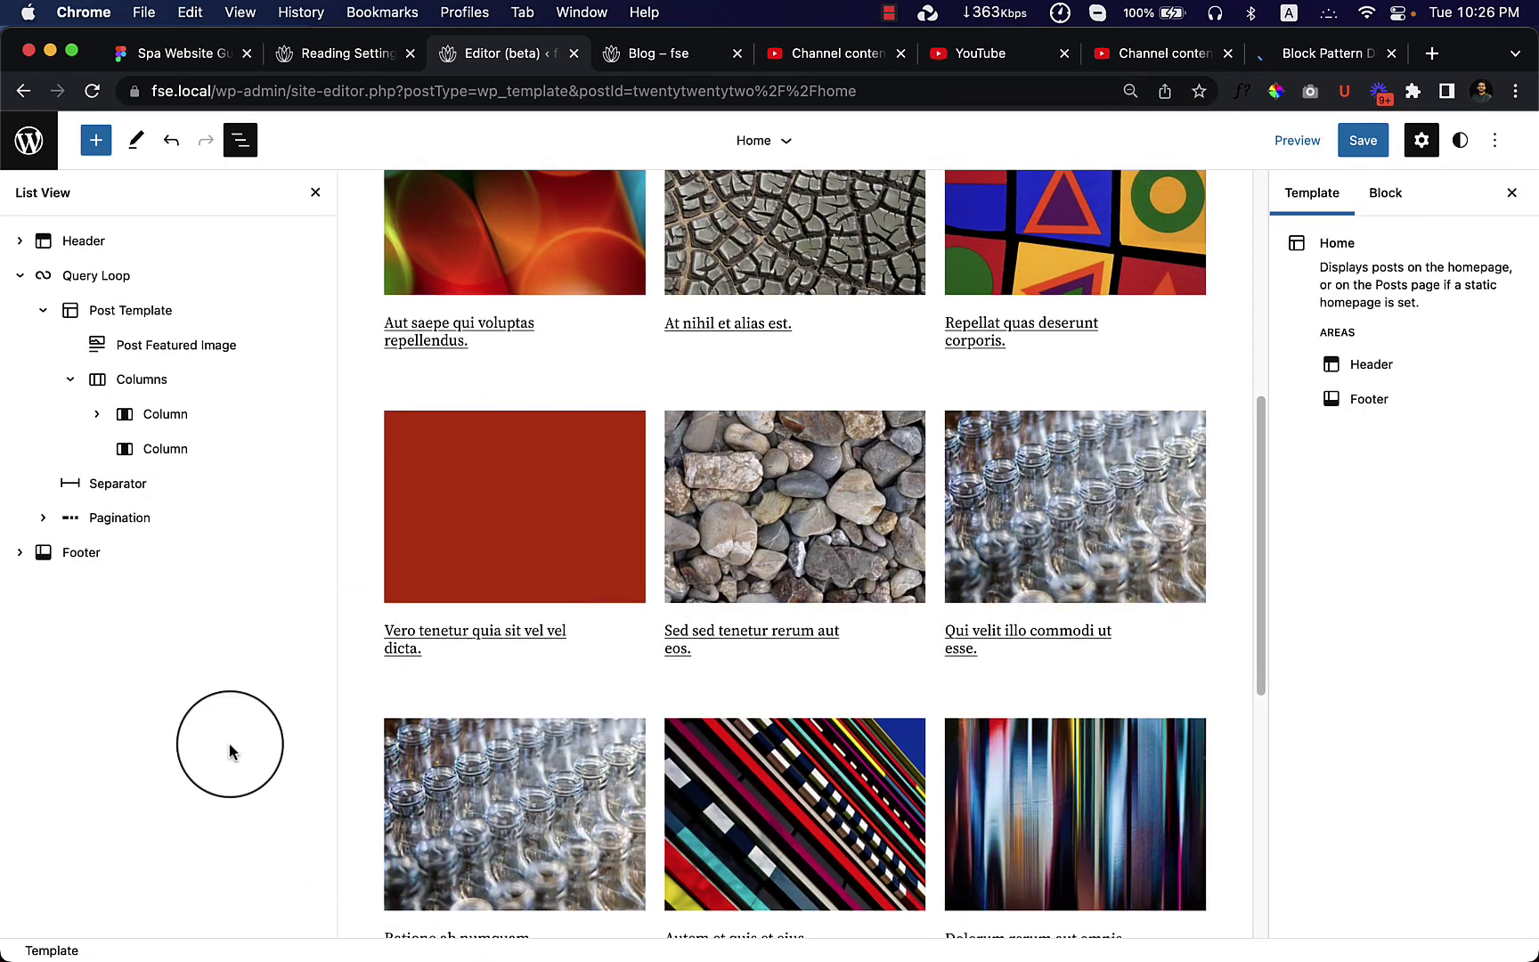
pyautogui.click(216, 453)
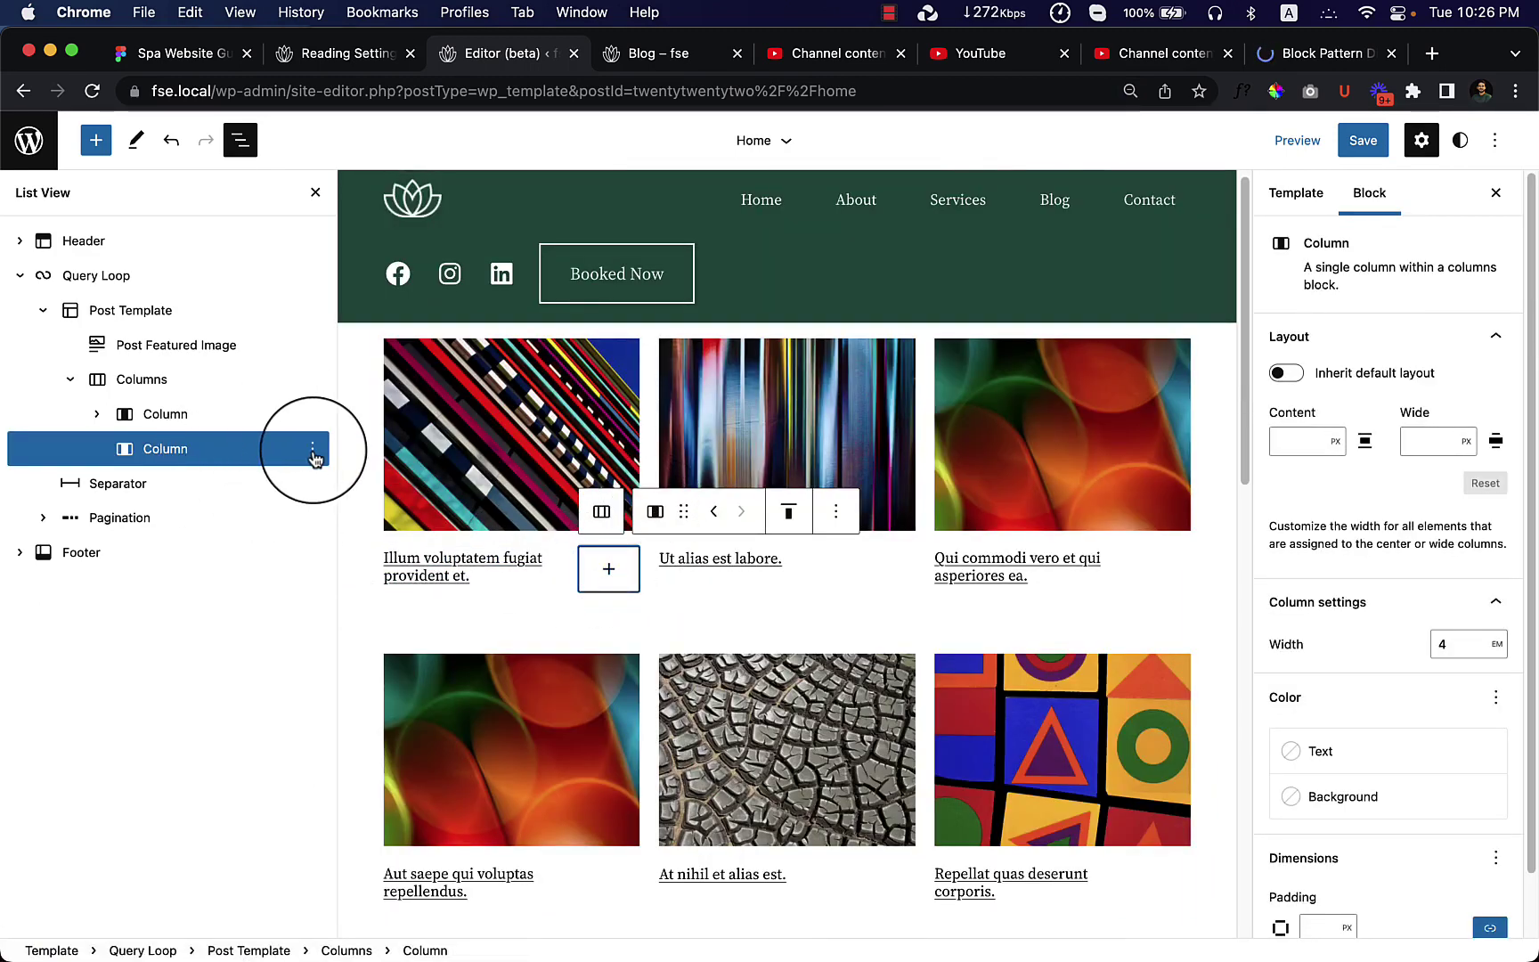
pyautogui.click(313, 456)
pyautogui.click(352, 753)
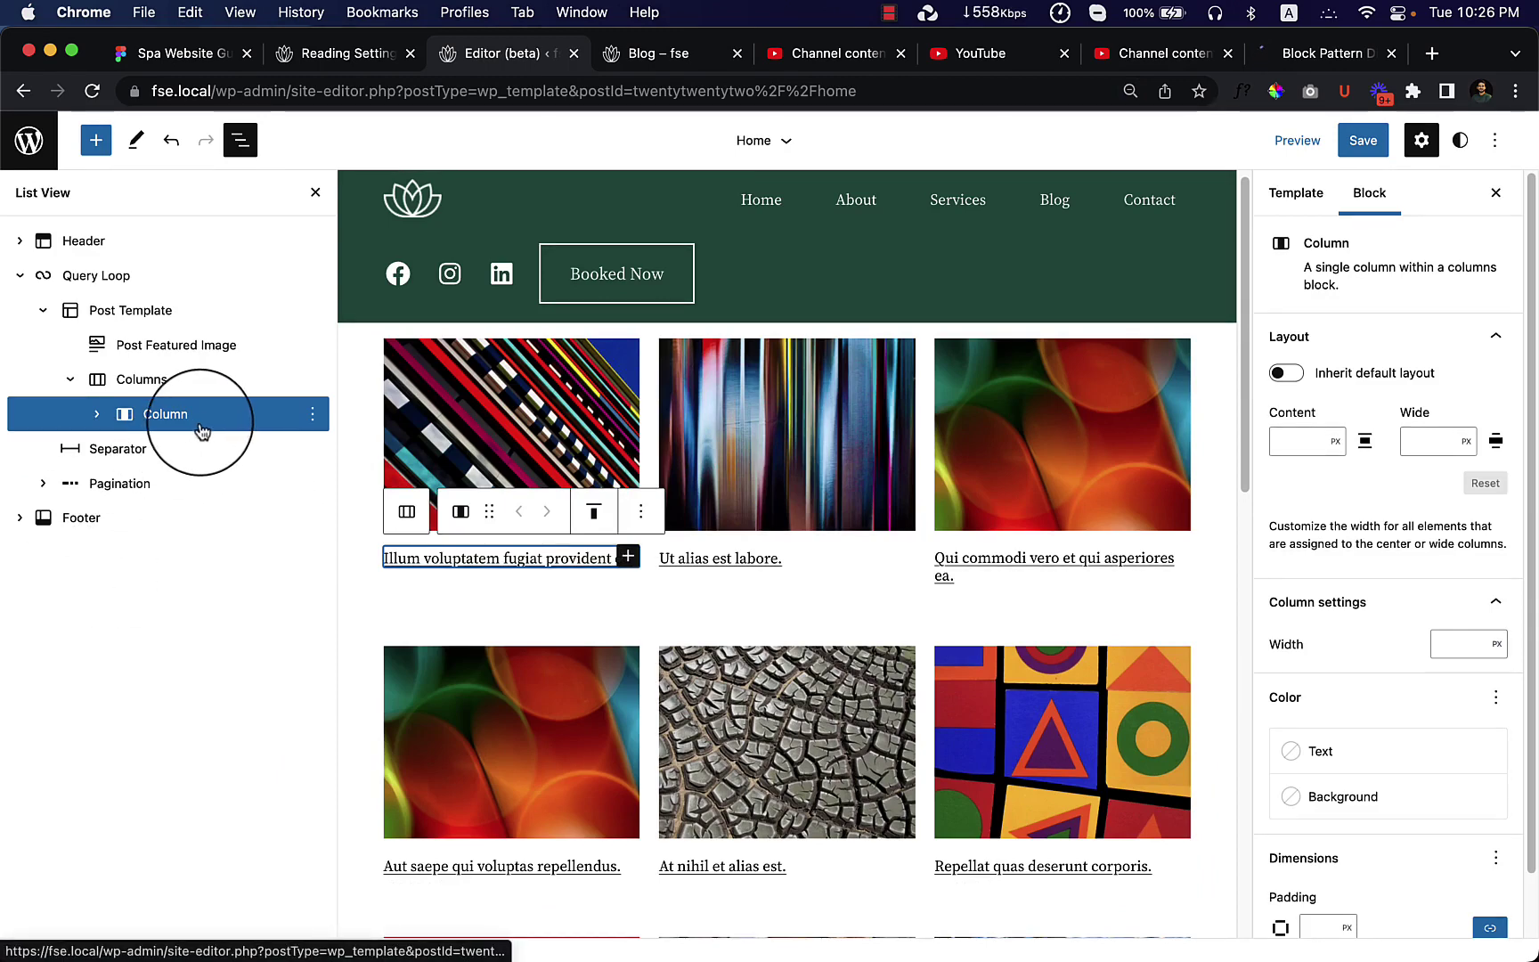
pyautogui.click(96, 413)
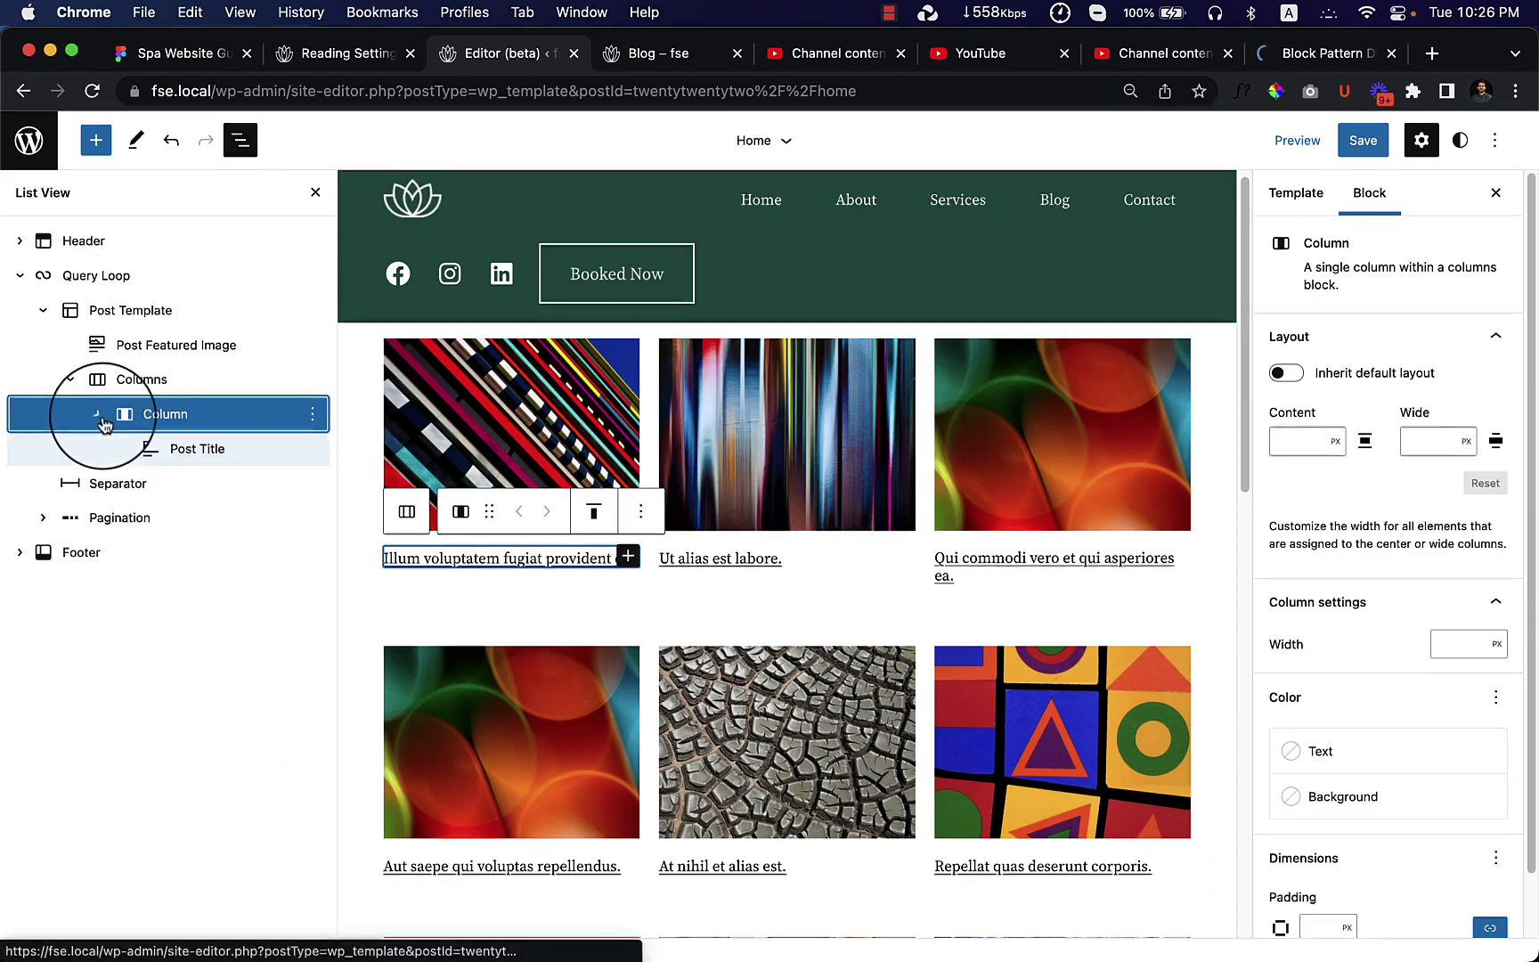
pyautogui.click(203, 455)
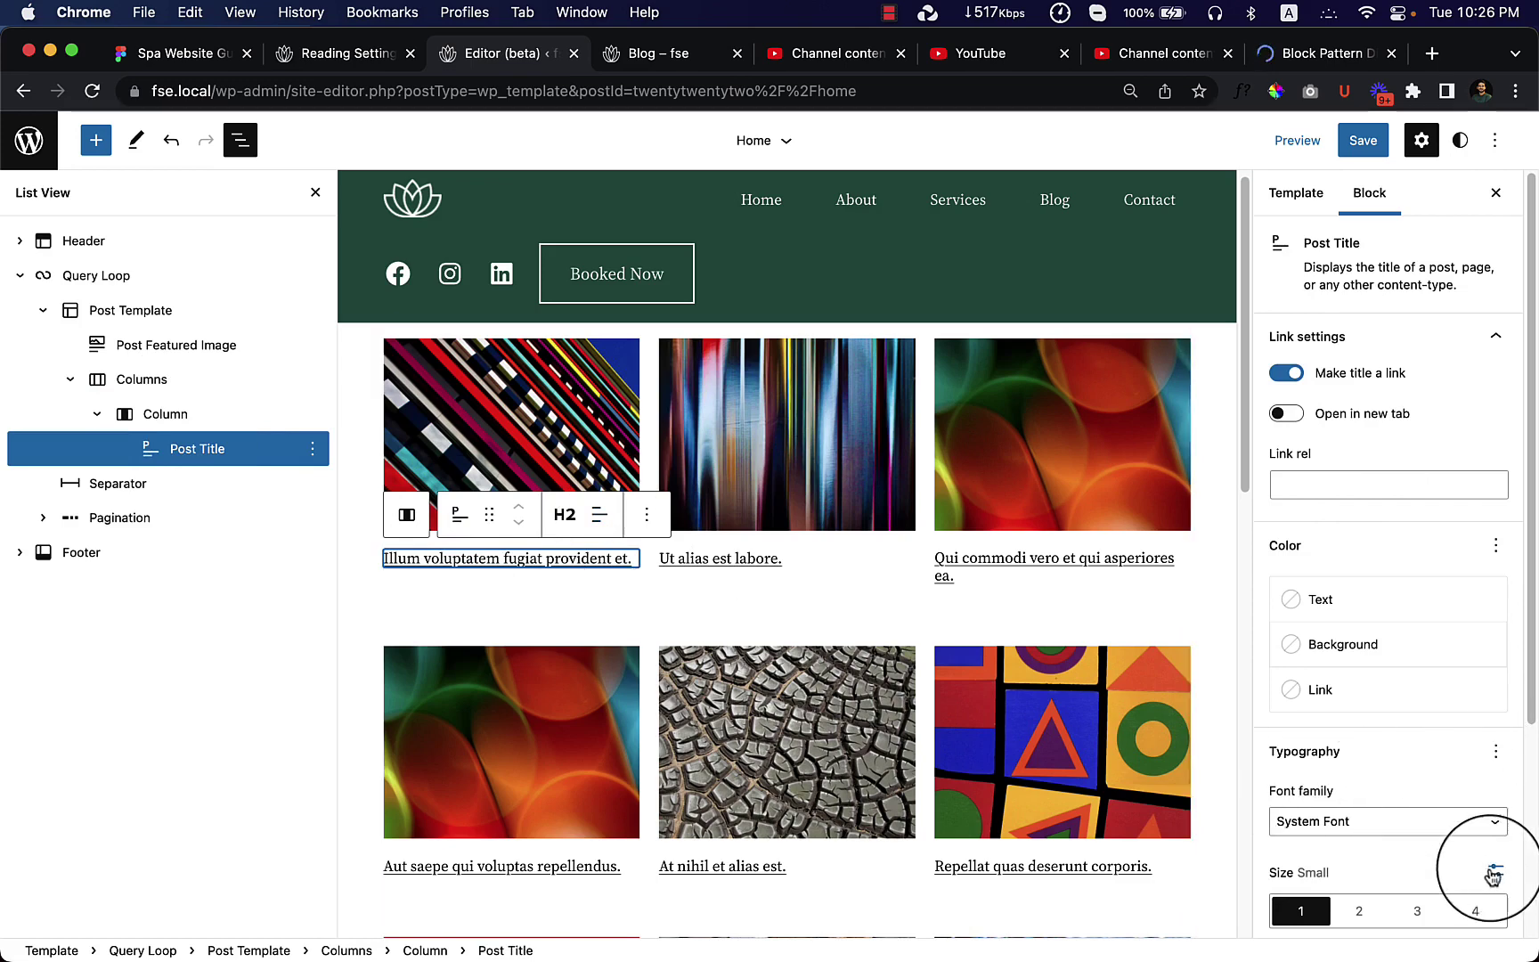
# Style the post titles as H2, Semi Bold, Source Serif Pro after trying size presets
pyautogui.scroll(-3, 1461, 837)
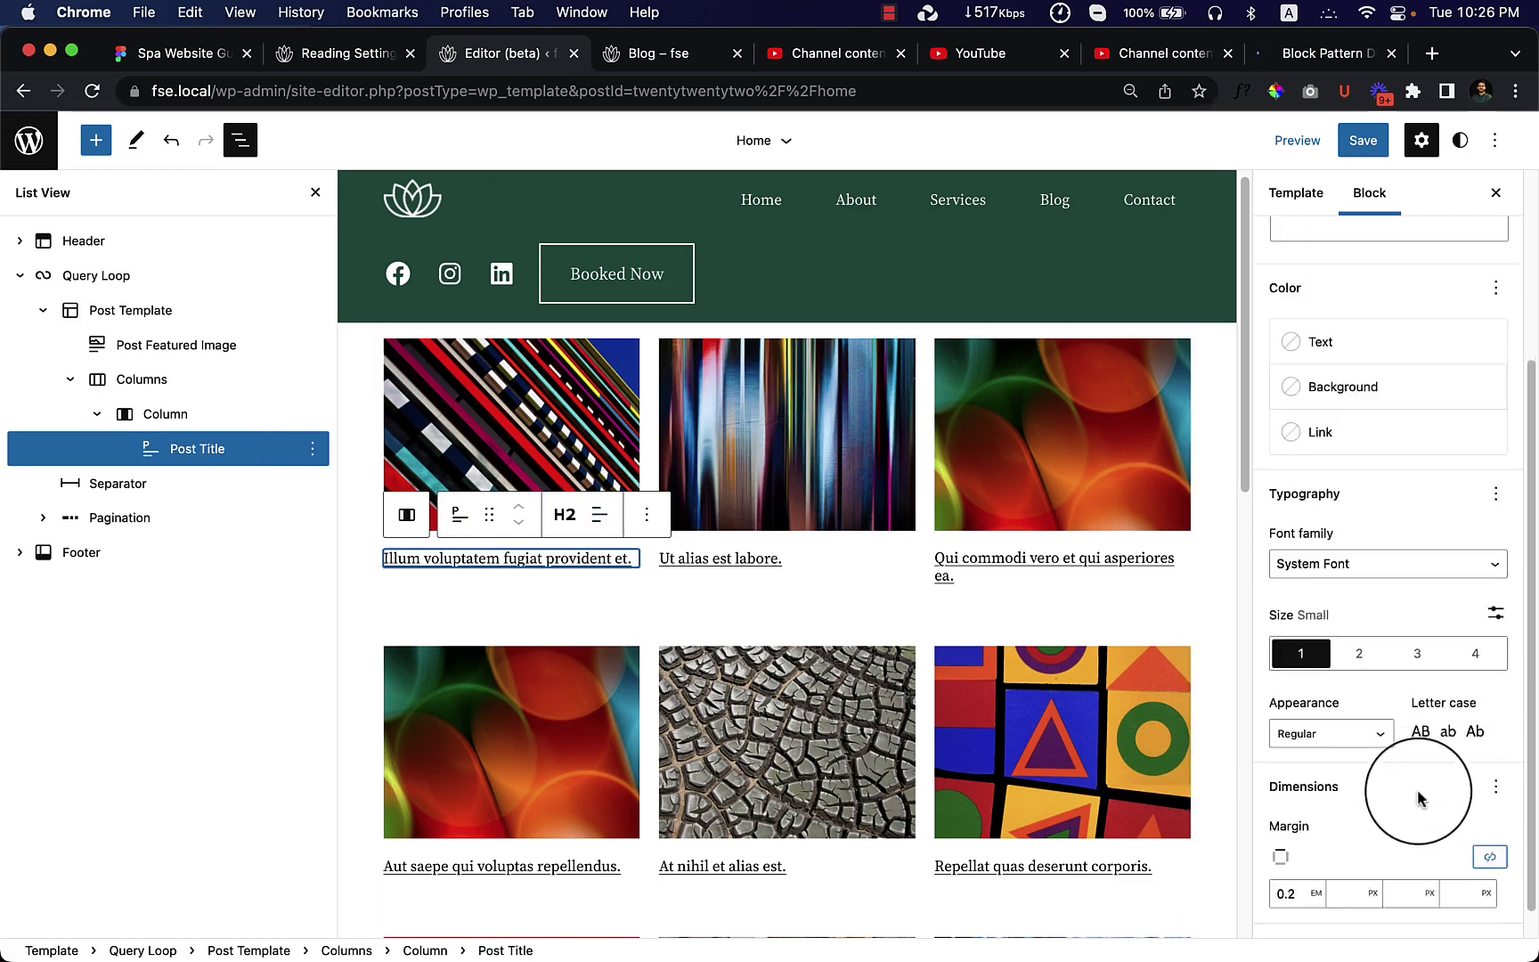
pyautogui.click(1428, 642)
pyautogui.click(1486, 647)
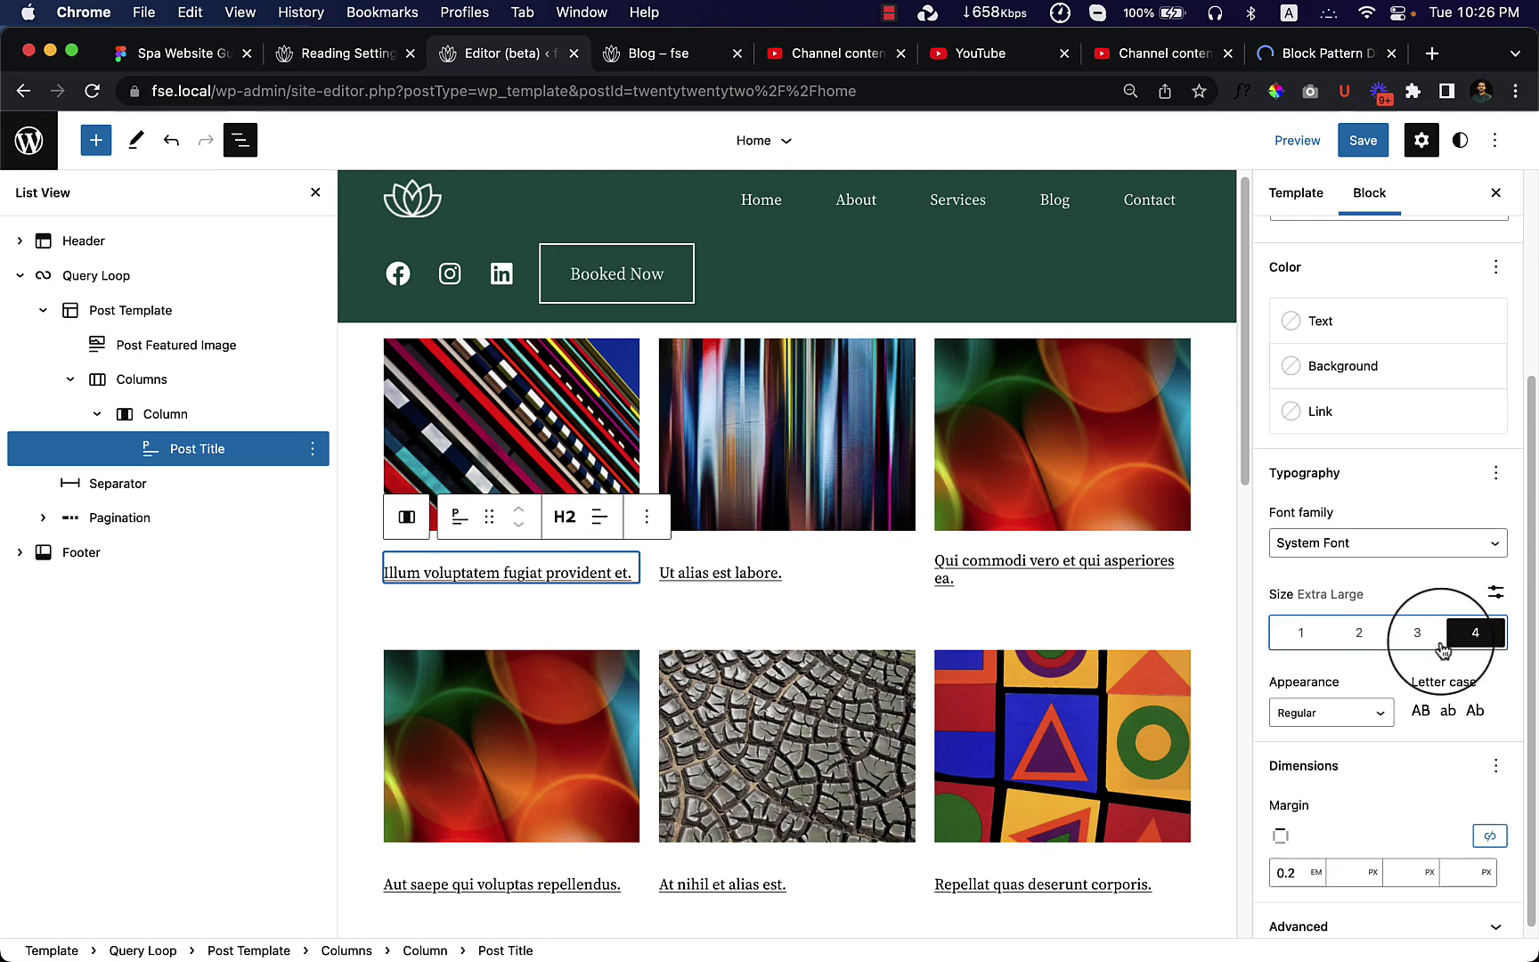
pyautogui.click(567, 517)
pyautogui.click(567, 612)
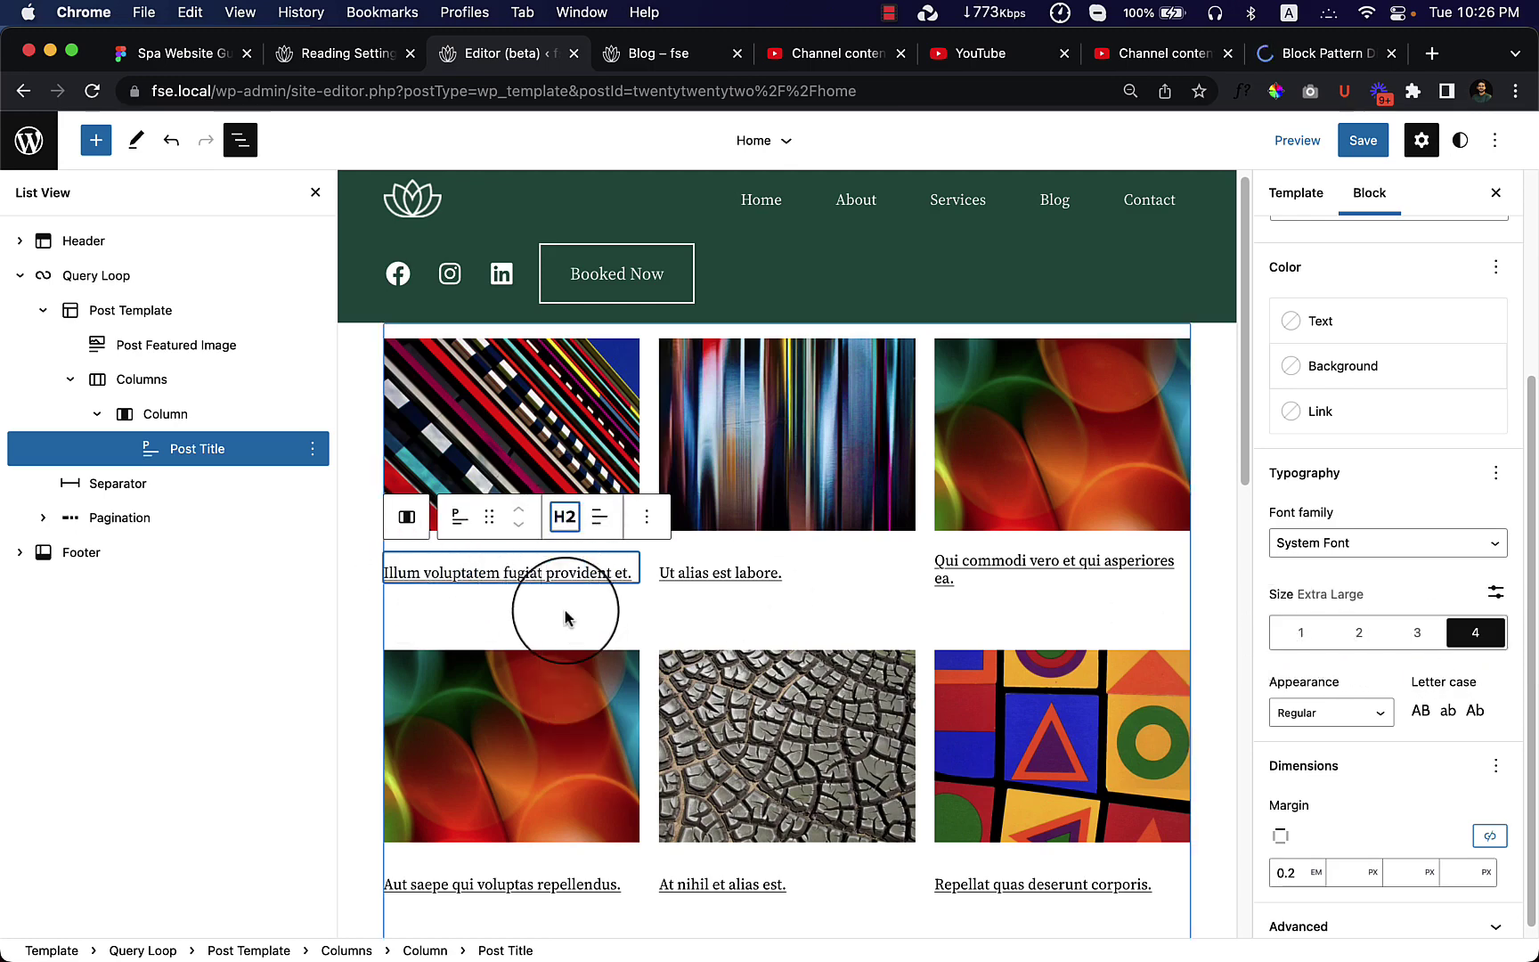
pyautogui.click(1313, 634)
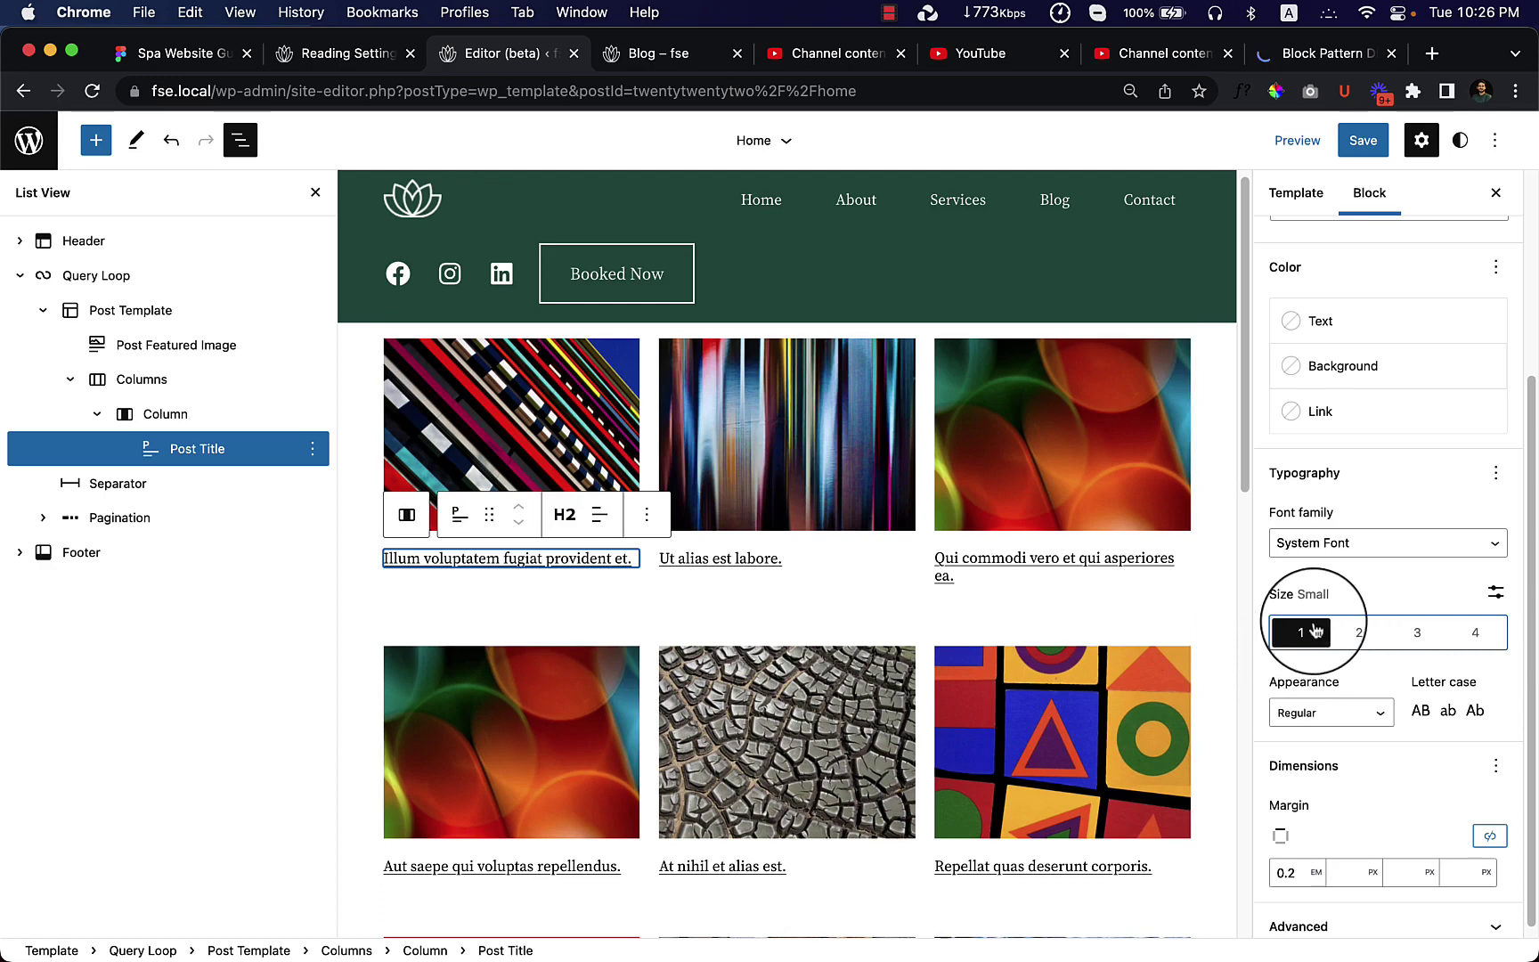
pyautogui.click(1318, 713)
pyautogui.click(1333, 863)
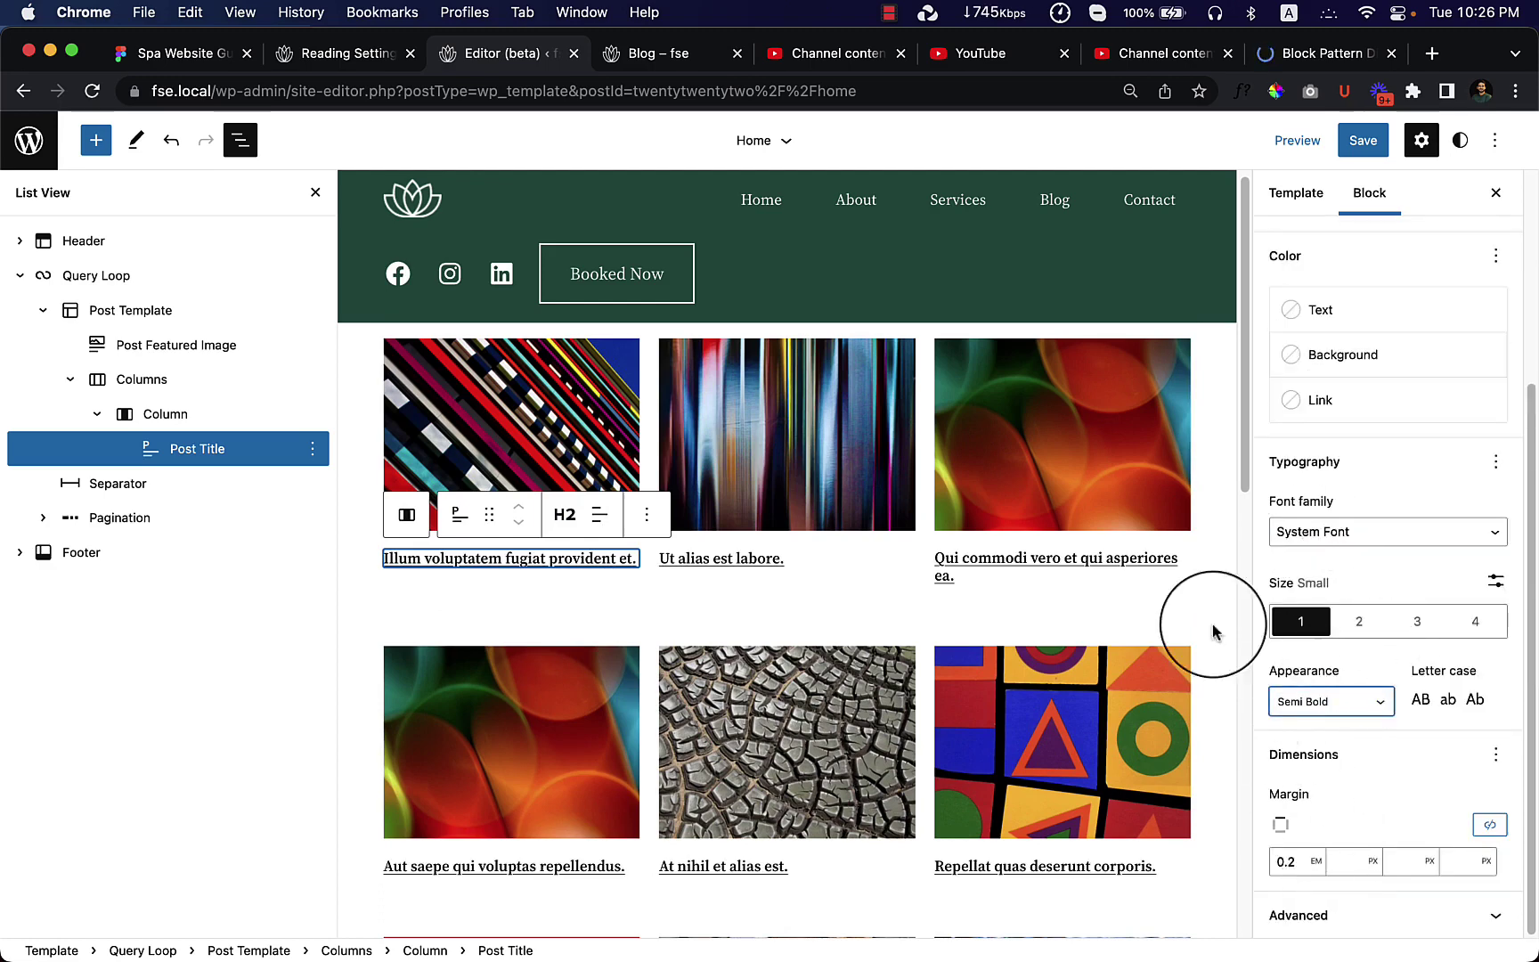
pyautogui.click(1380, 532)
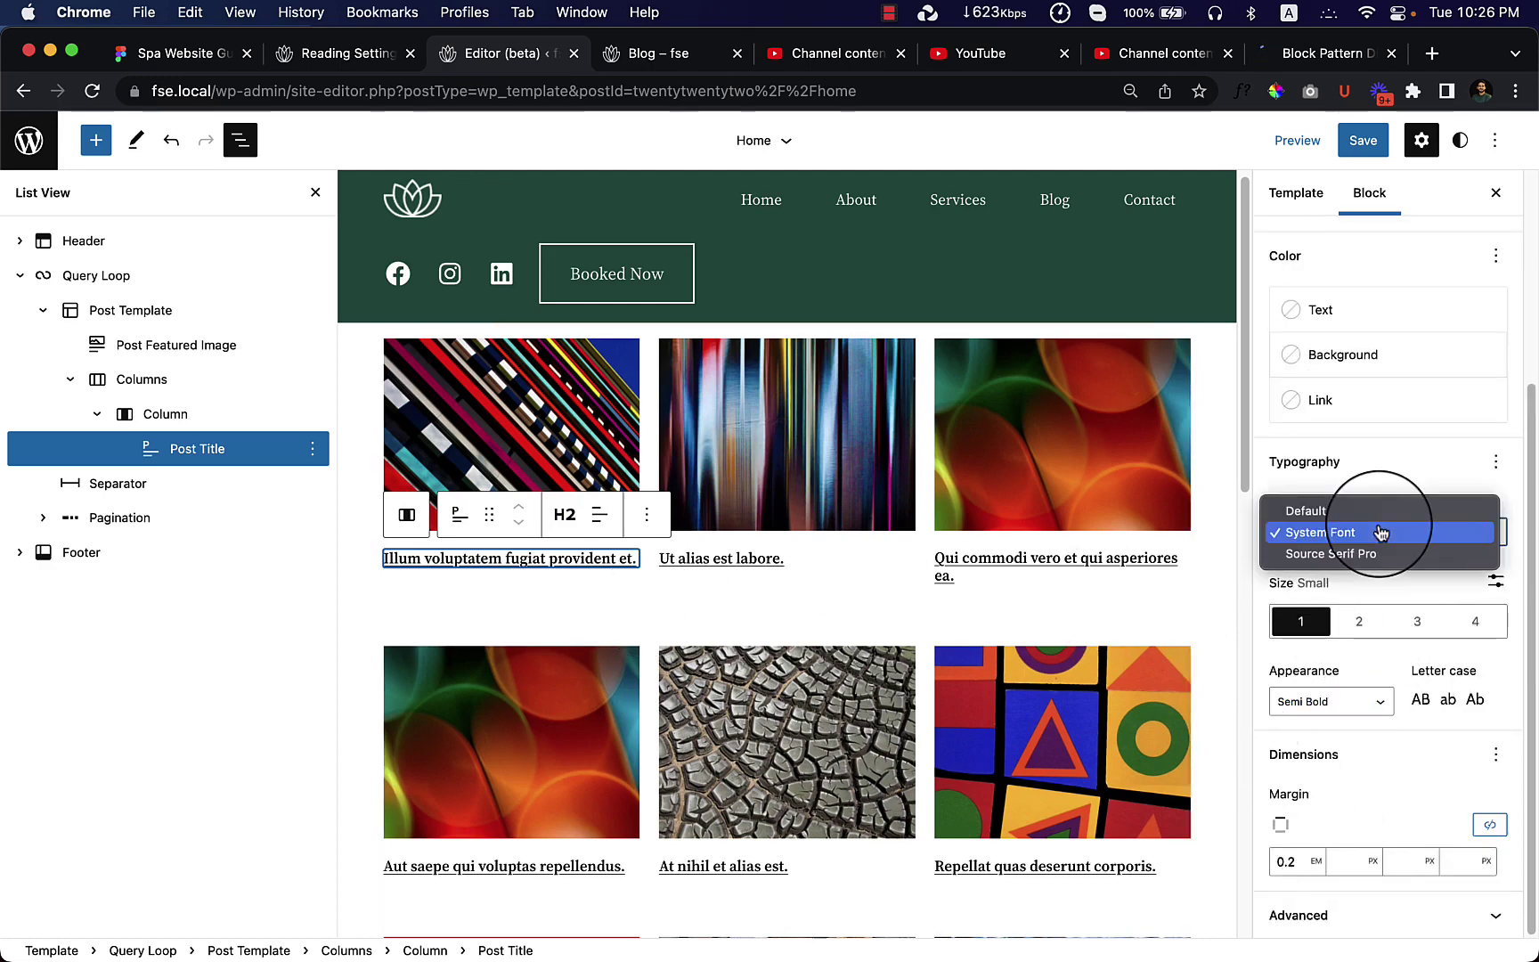
pyautogui.click(1389, 554)
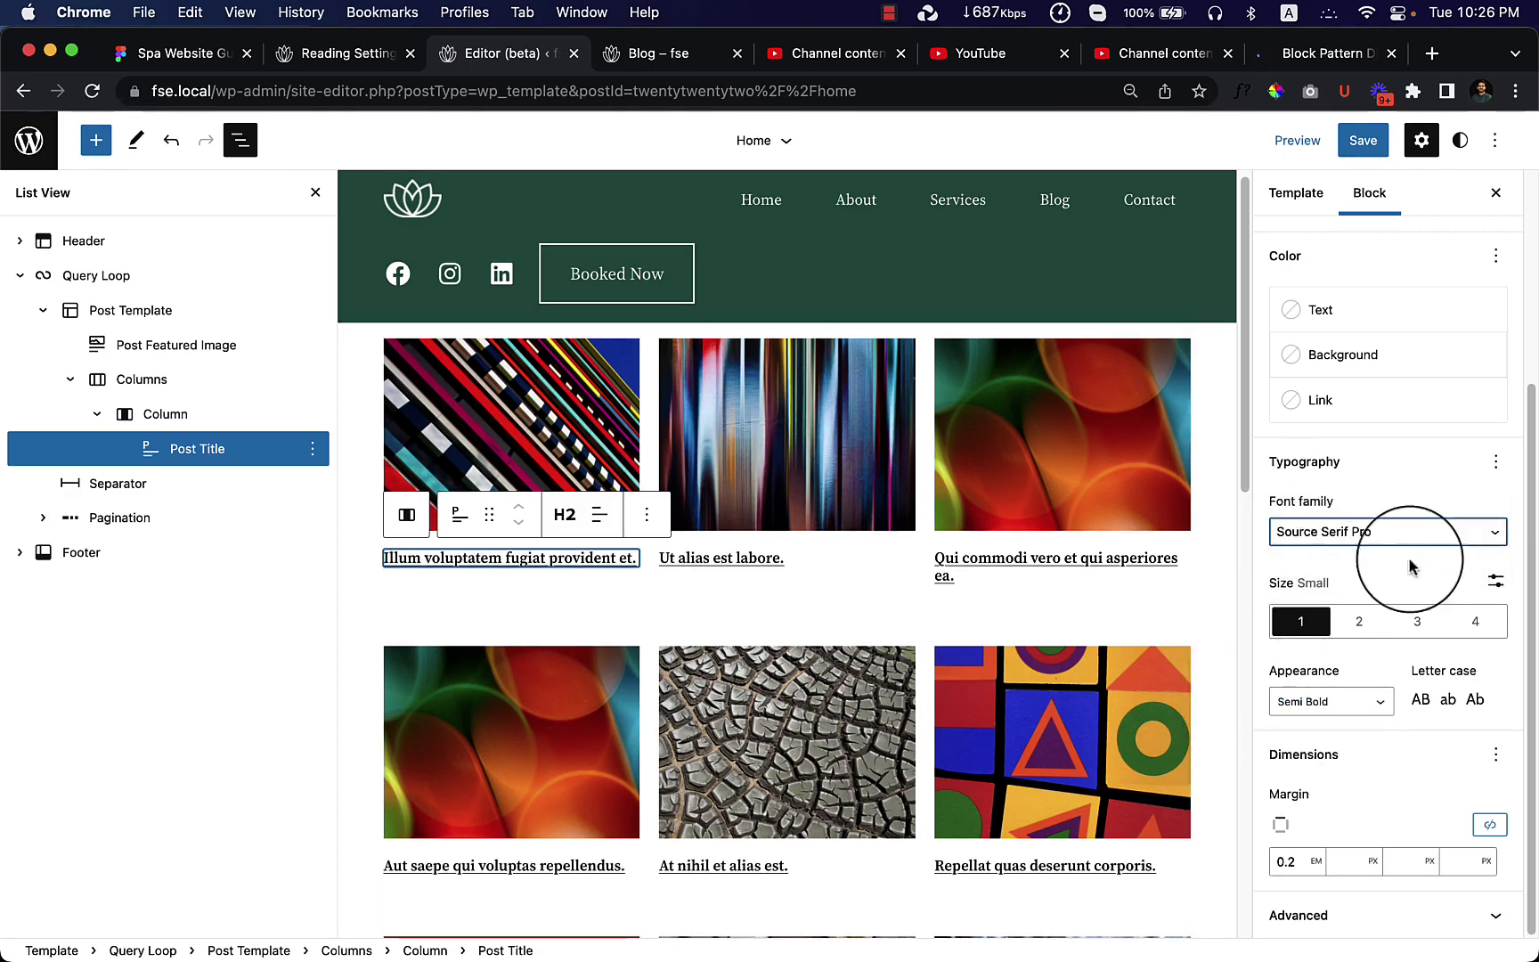
# Give the post titles a custom 36 px font size
pyautogui.click(1494, 584)
pyautogui.click(1310, 621)
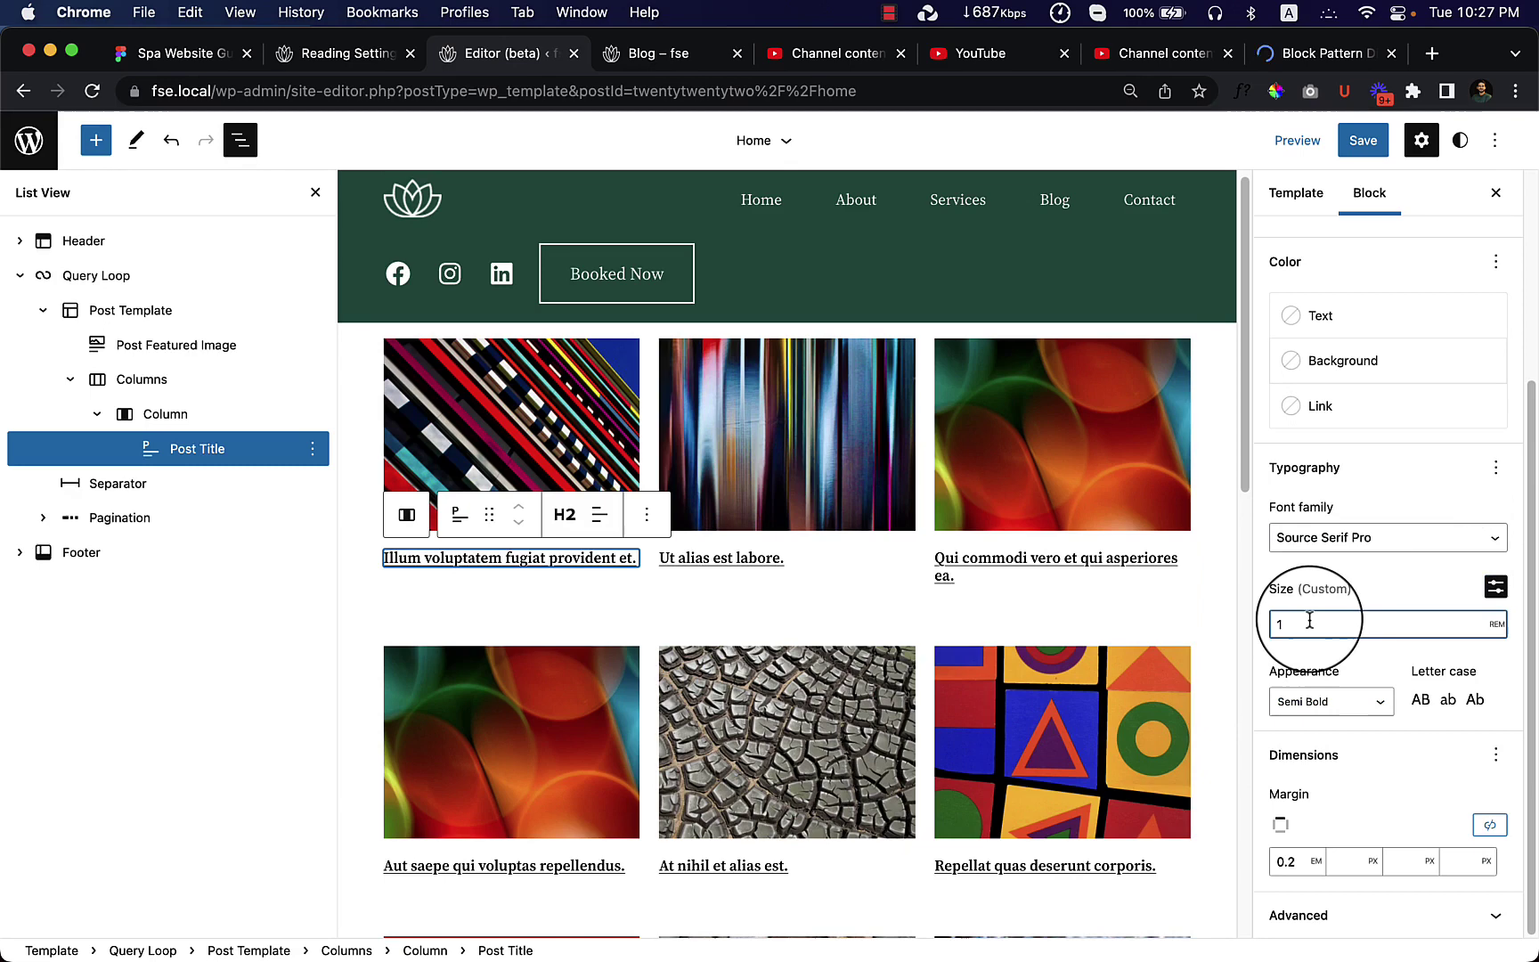
pyautogui.write('36')
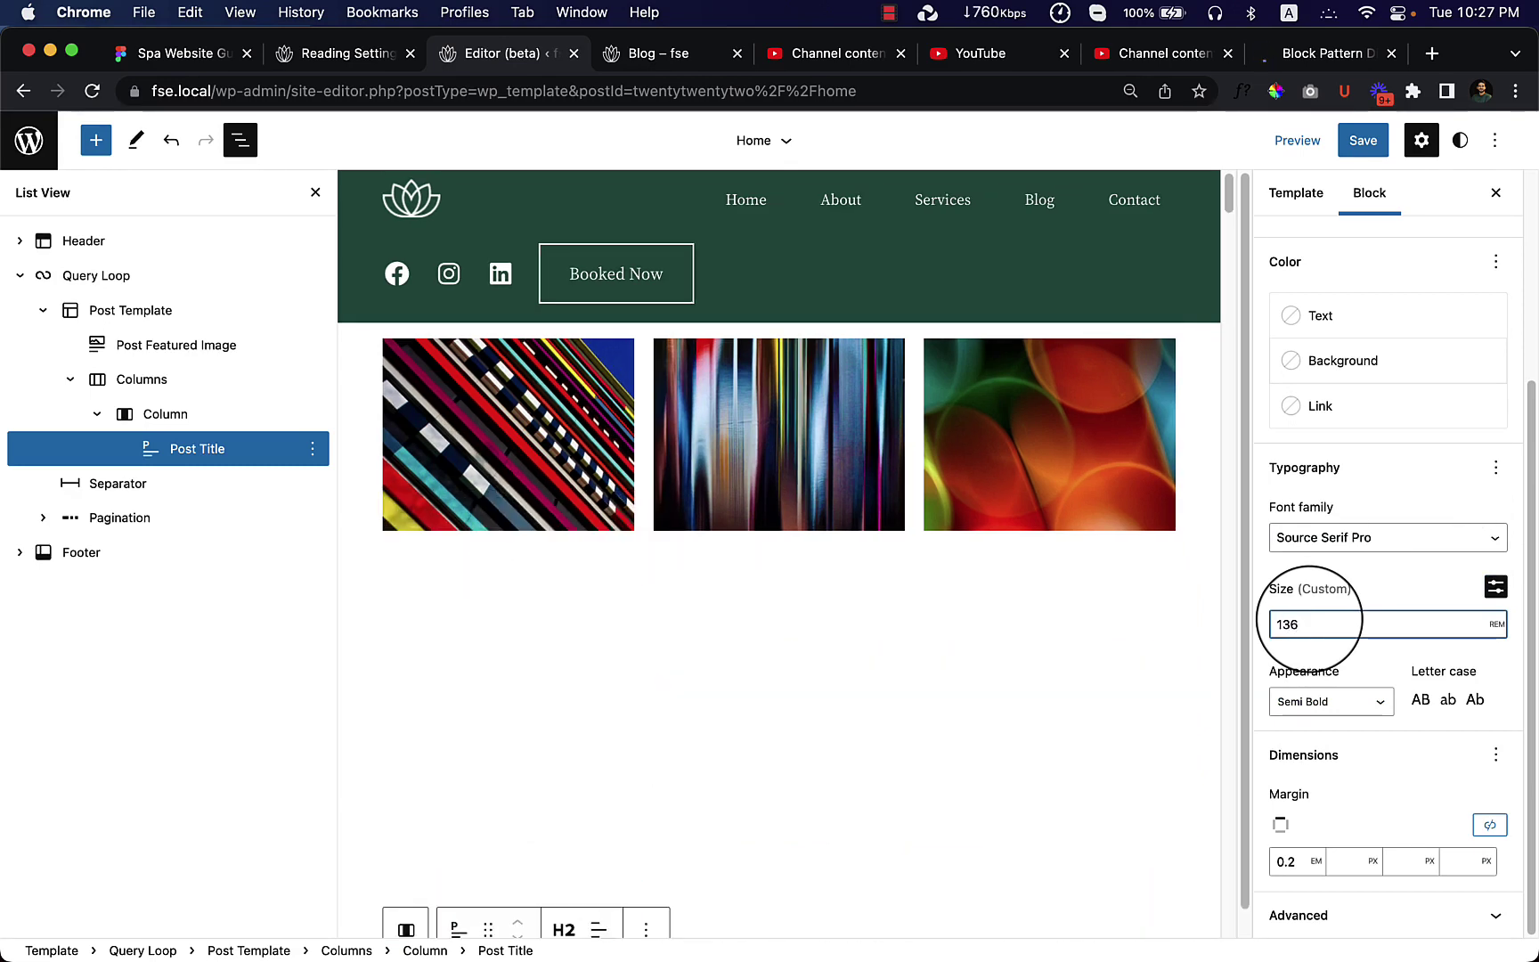
pyautogui.press('BackSpace')
pyautogui.press('BackSpace')
pyautogui.press('BackSpace')
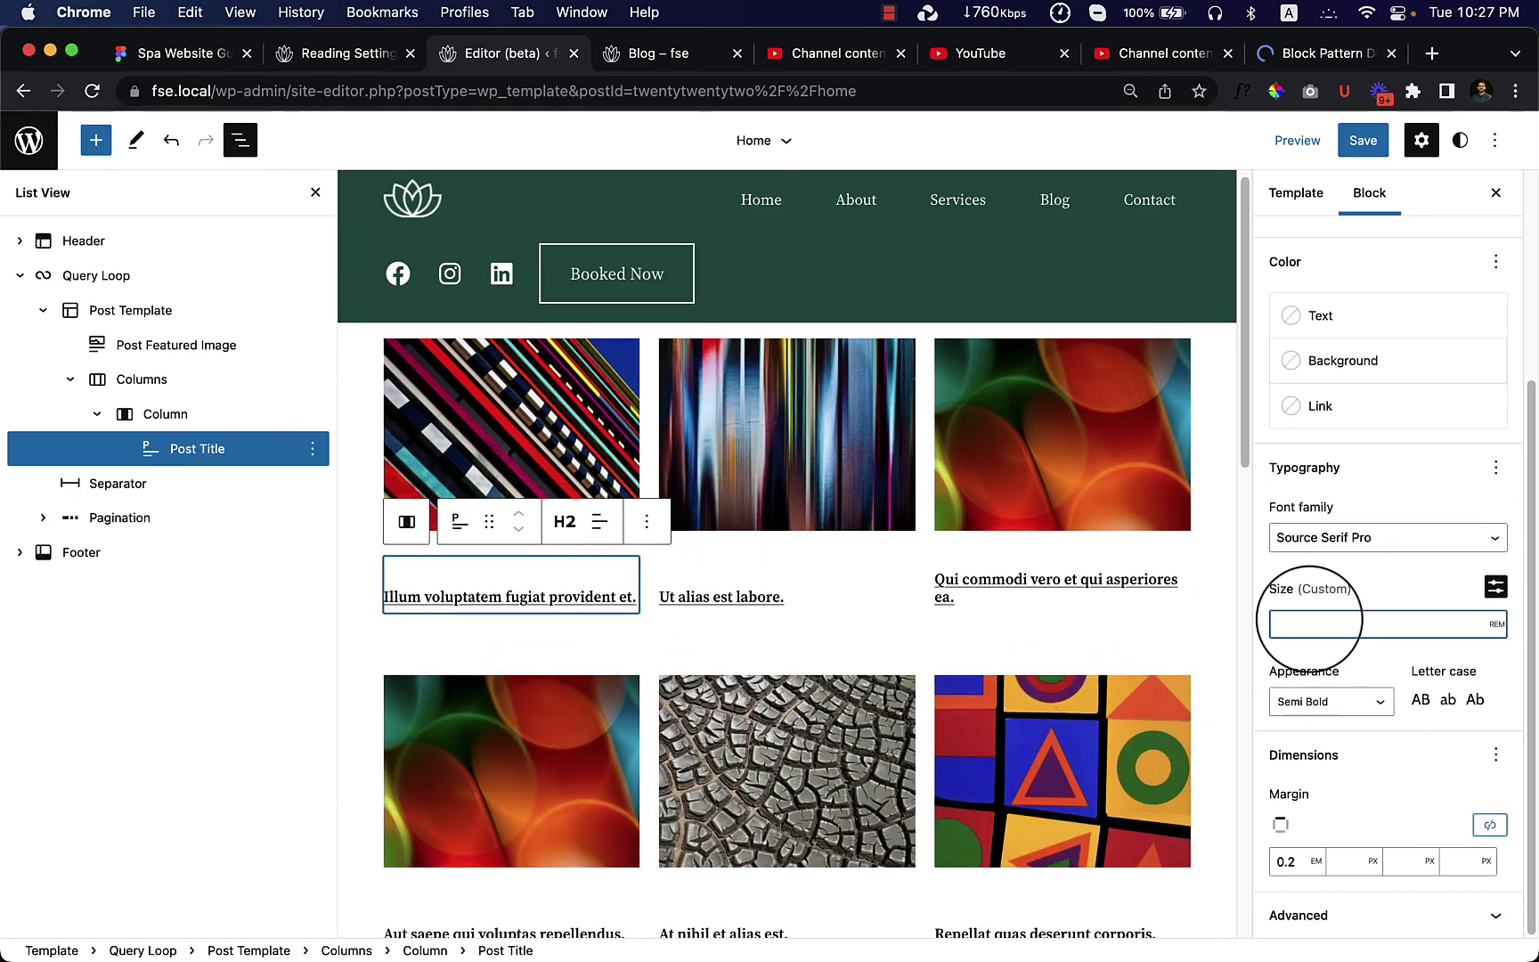
pyautogui.write('36')
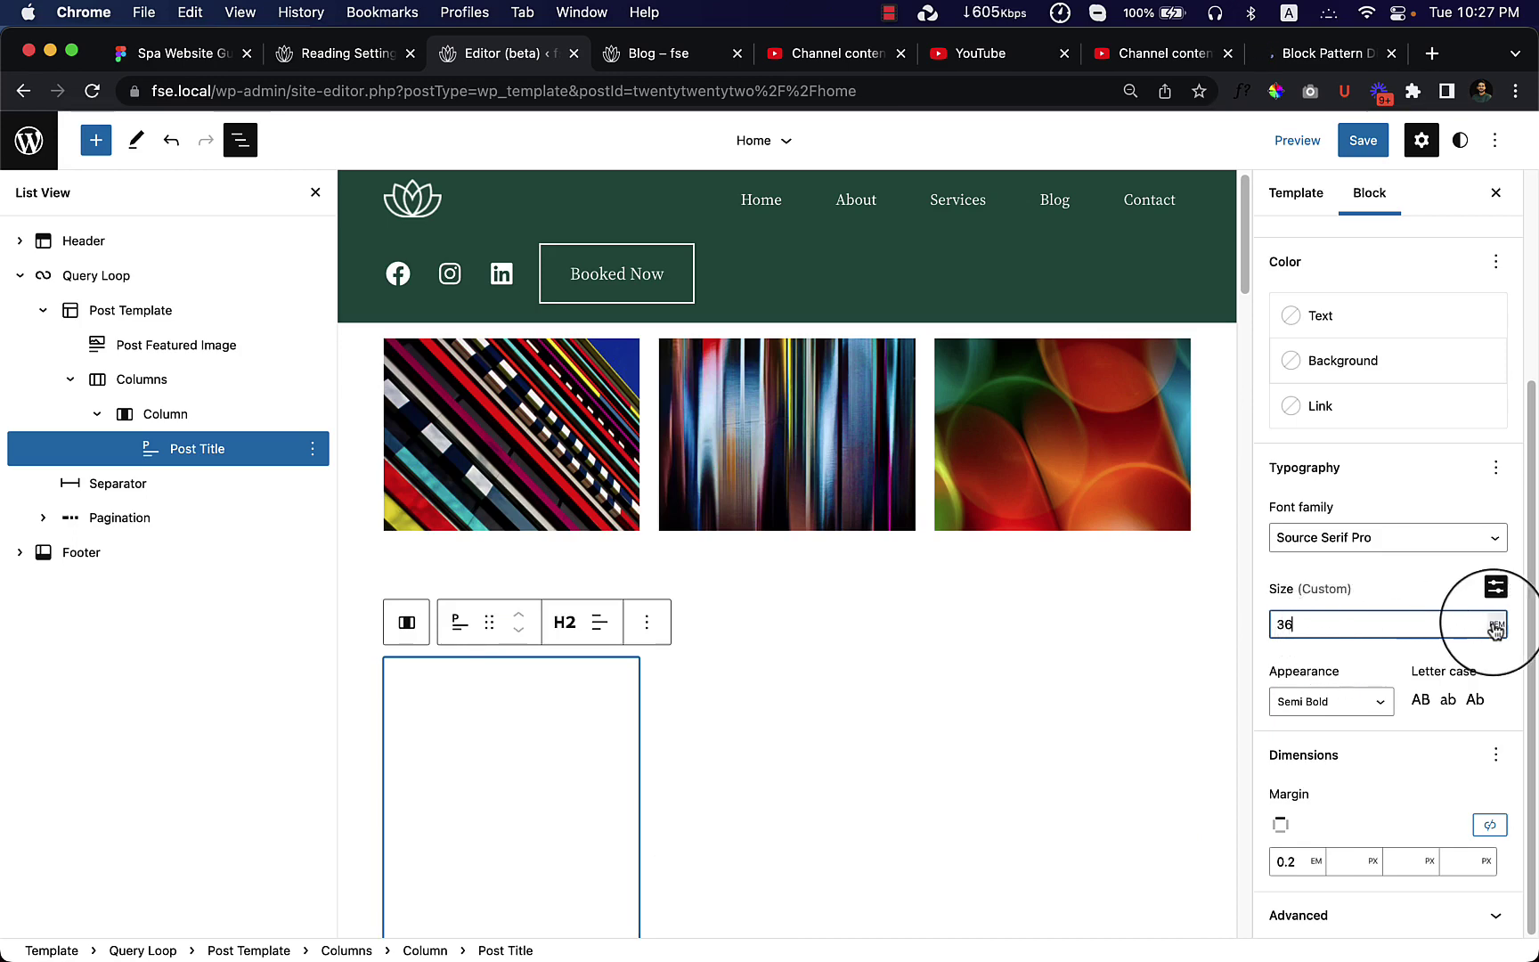
pyautogui.click(1497, 623)
pyautogui.click(1494, 598)
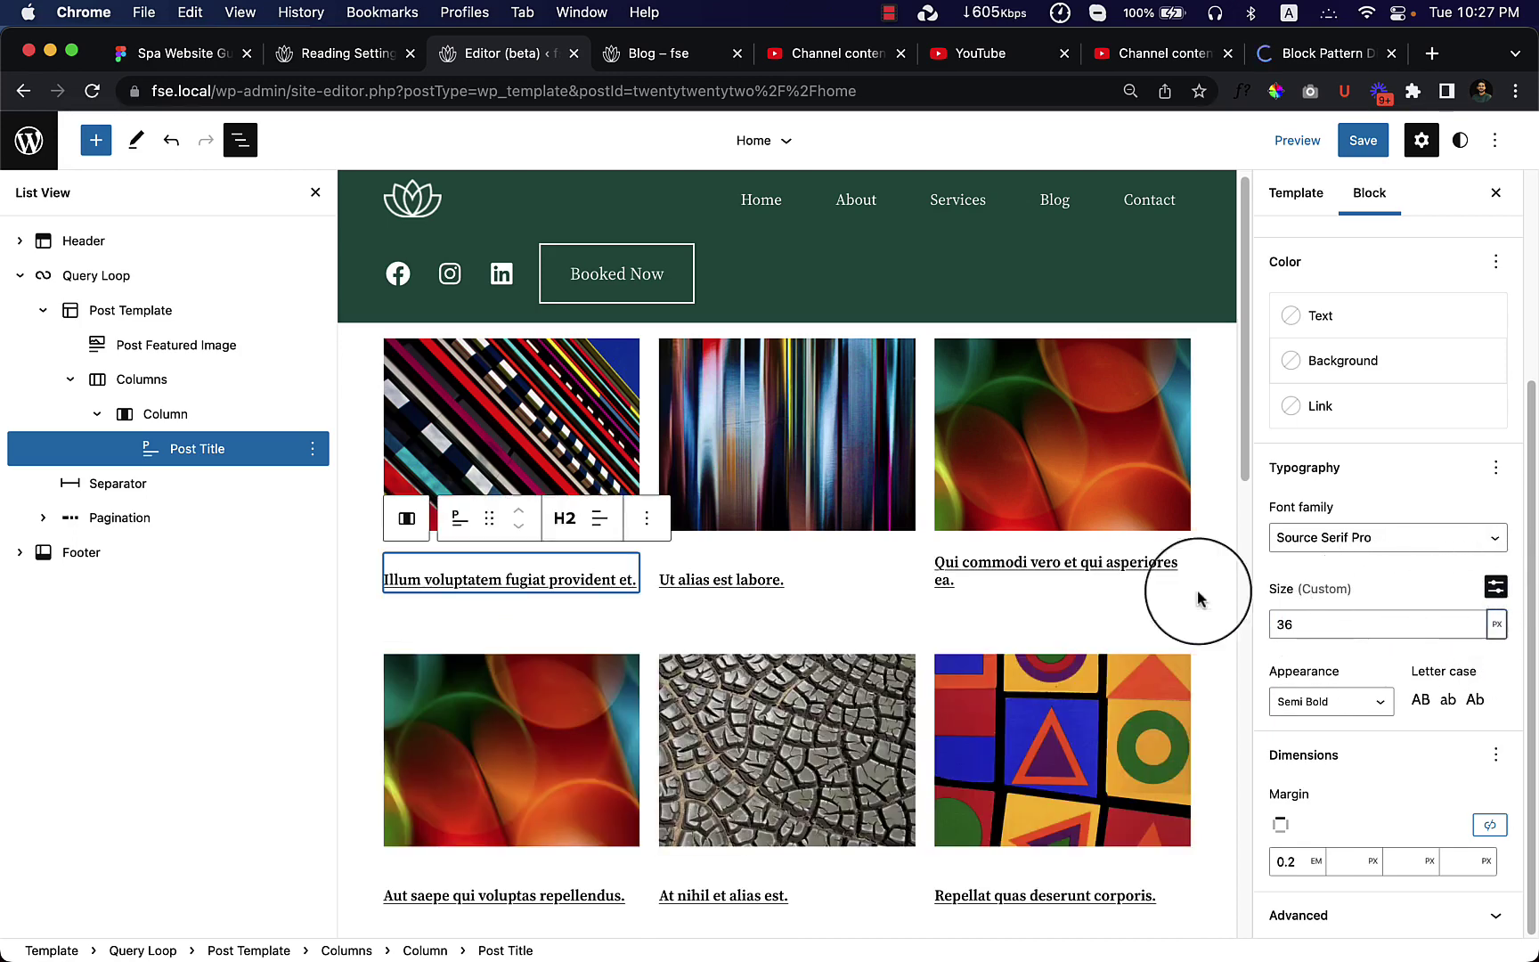
# Clear the post title's 0.2 em top margin and check the widened canvas
pyautogui.scroll(-3, 796, 605)
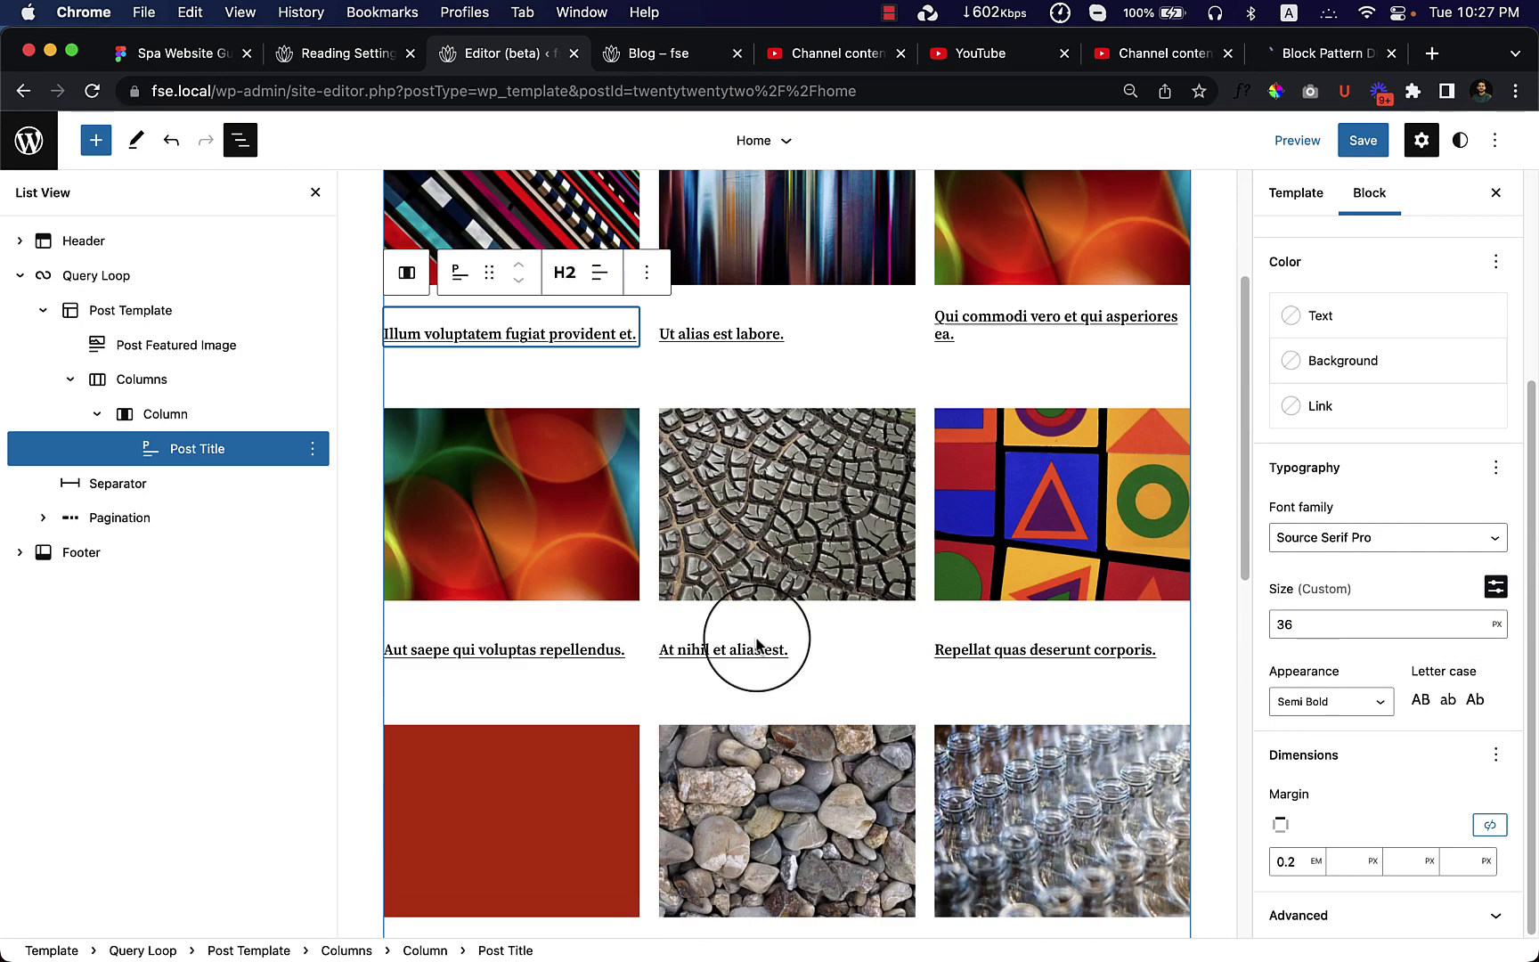
pyautogui.click(457, 276)
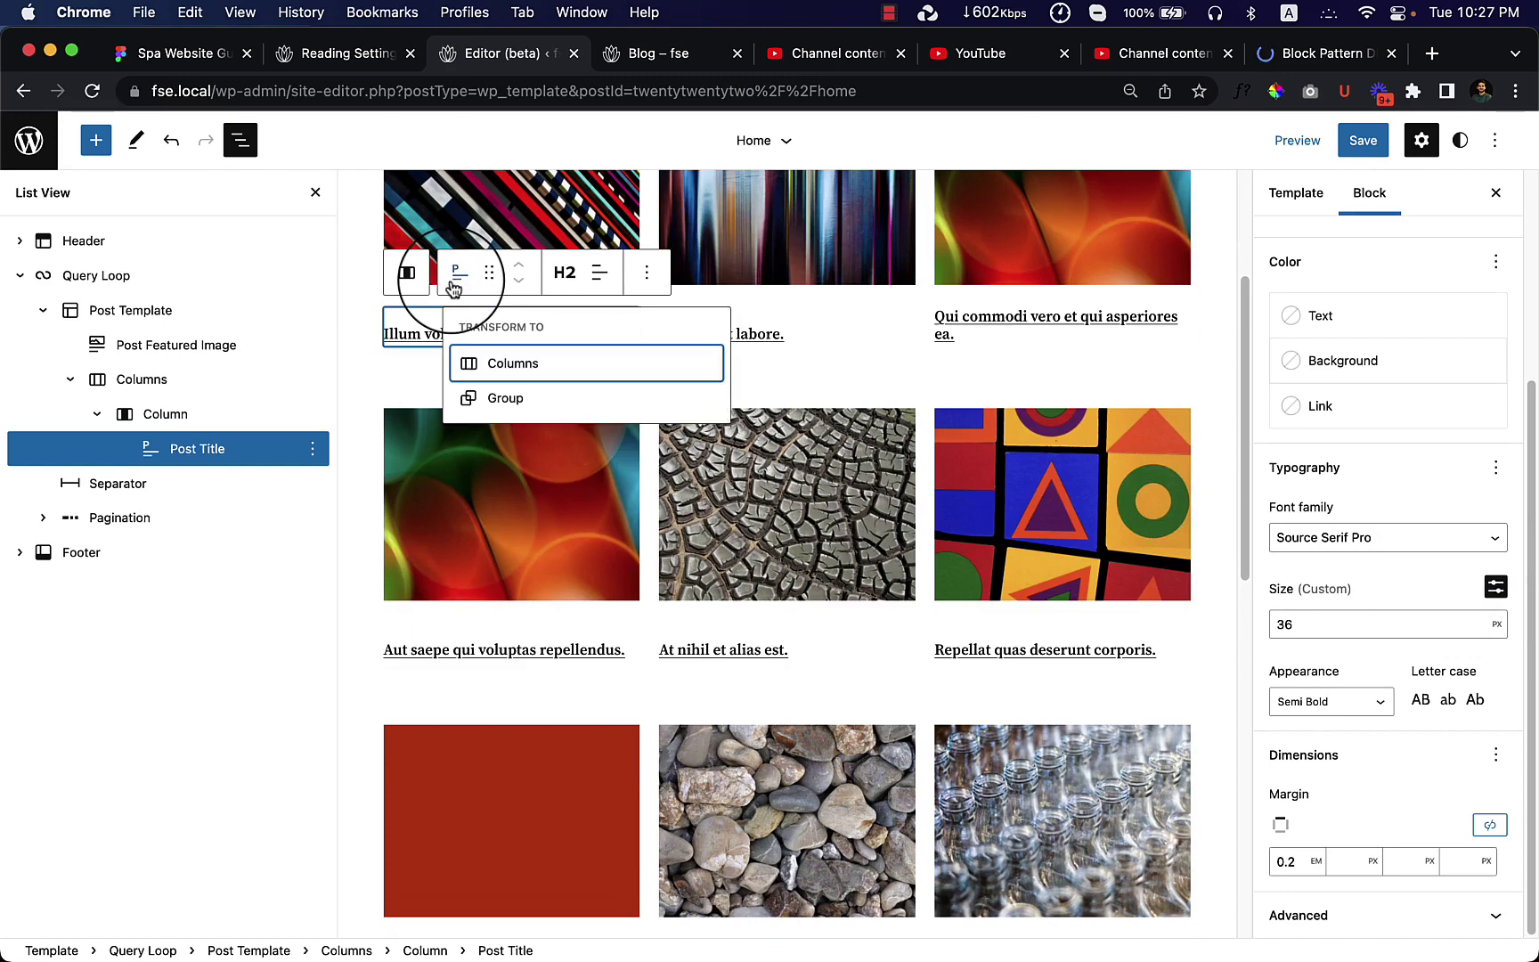
pyautogui.click(241, 448)
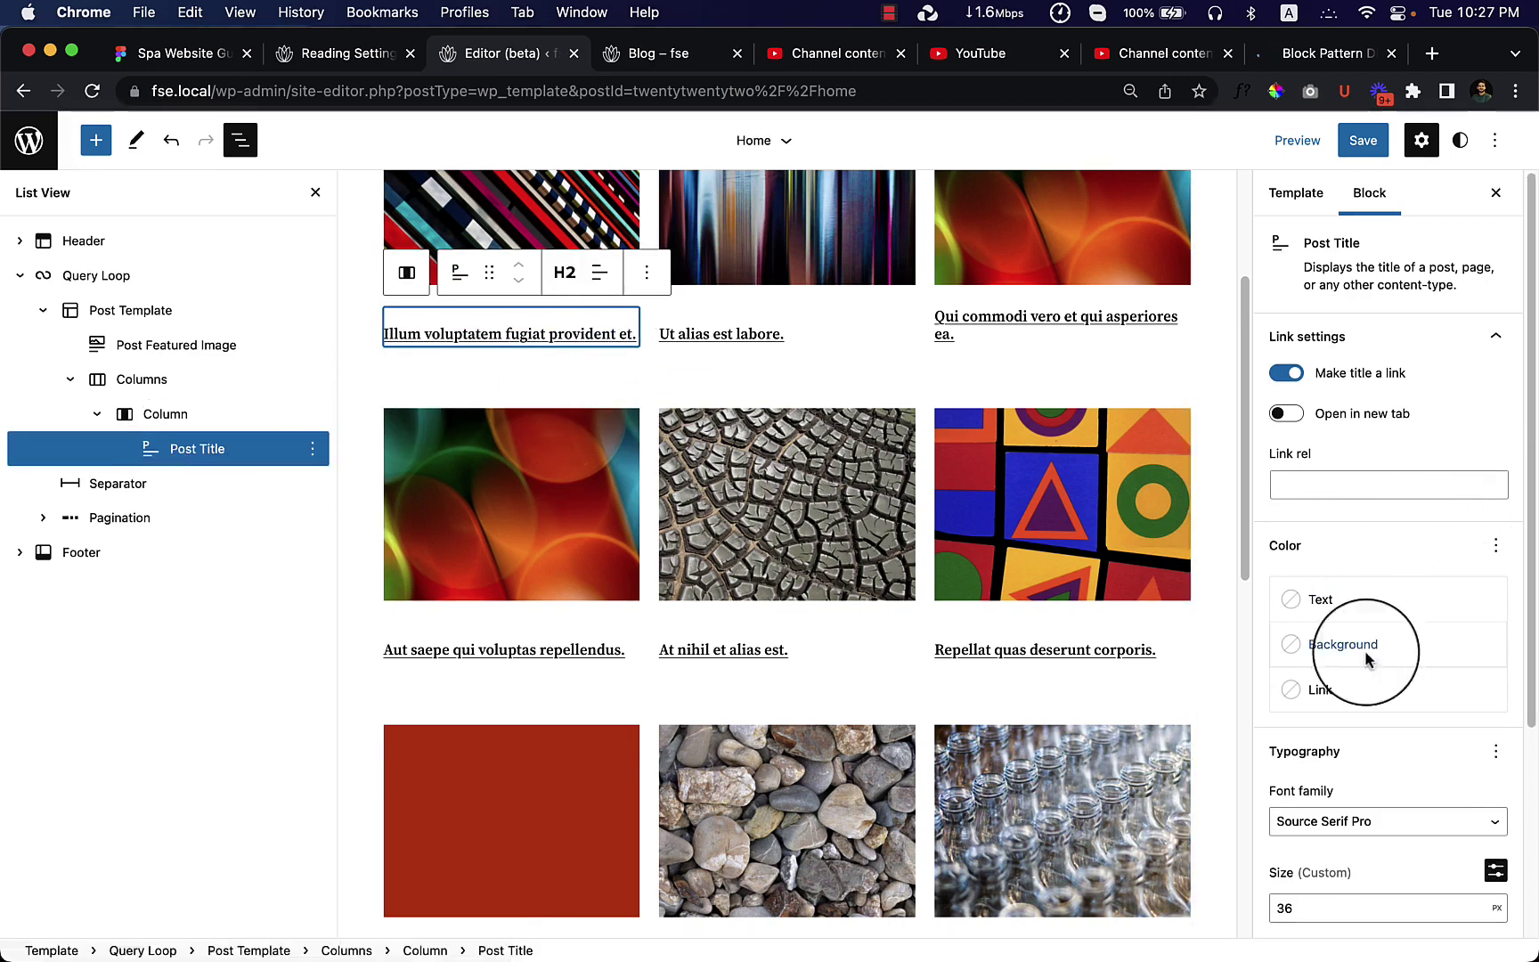
pyautogui.scroll(-4, 1368, 653)
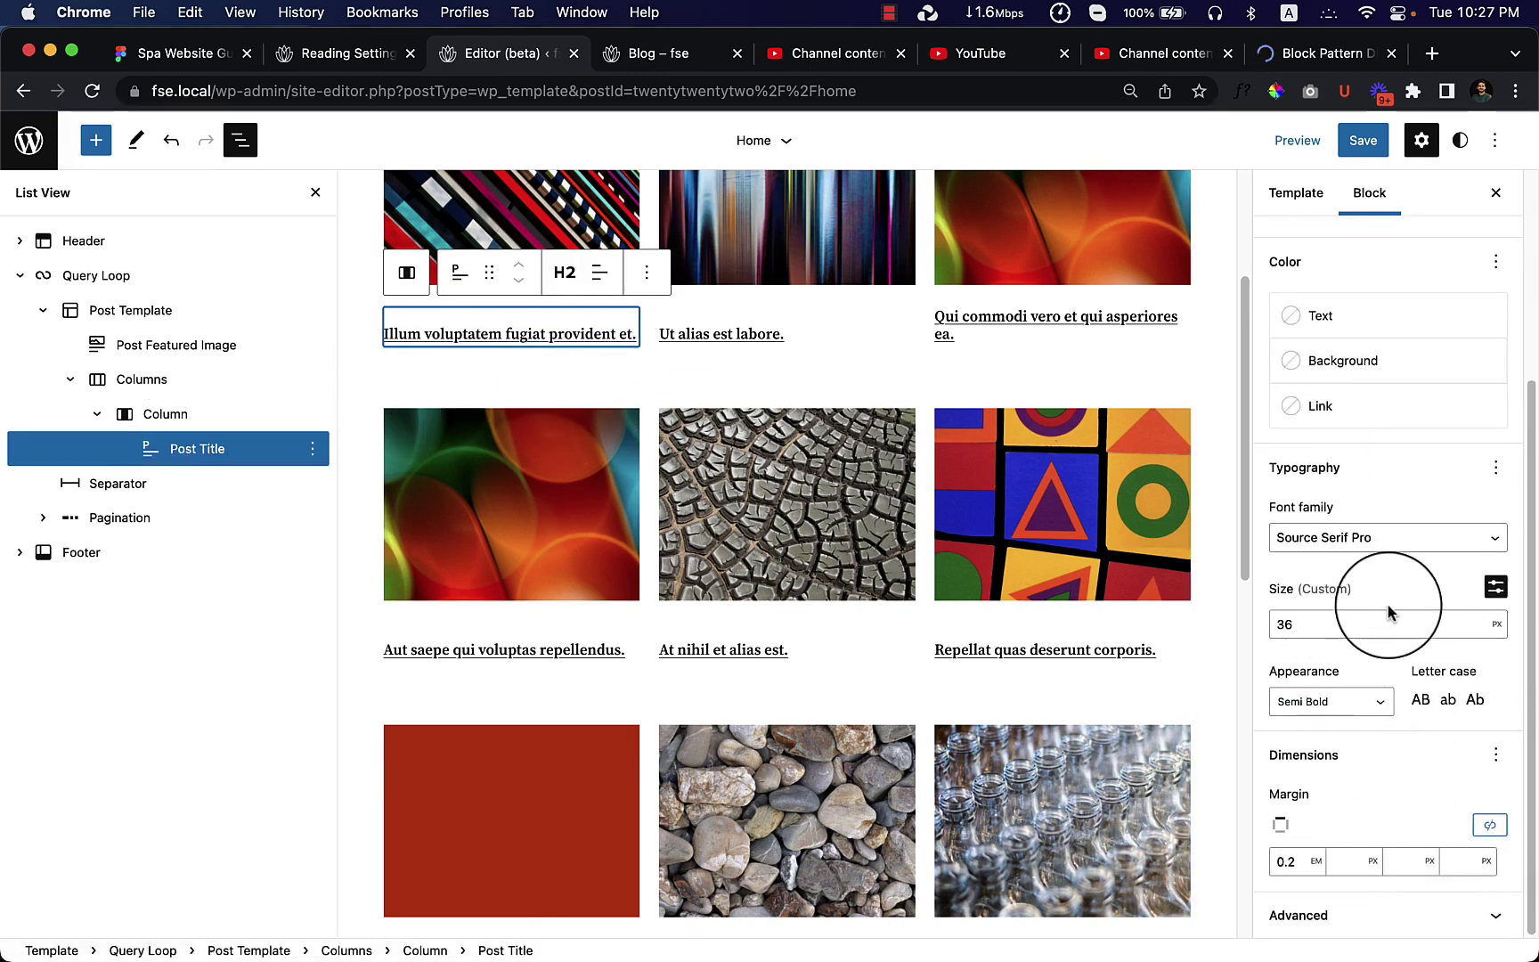
pyautogui.doubleClick(1292, 863)
pyautogui.press('BackSpace')
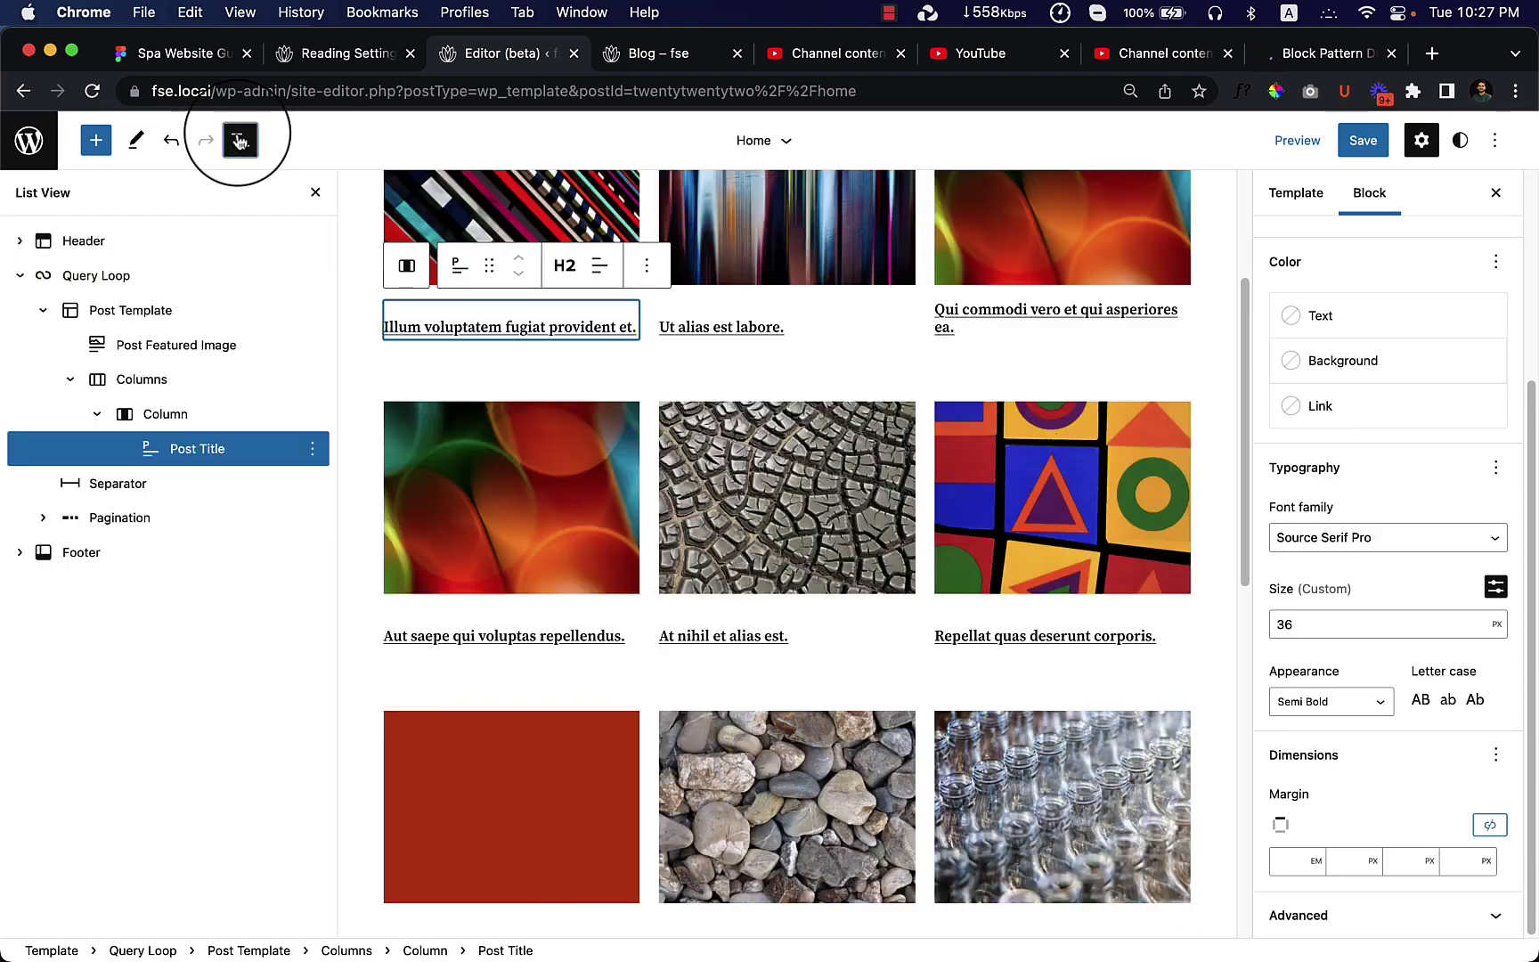
pyautogui.click(240, 140)
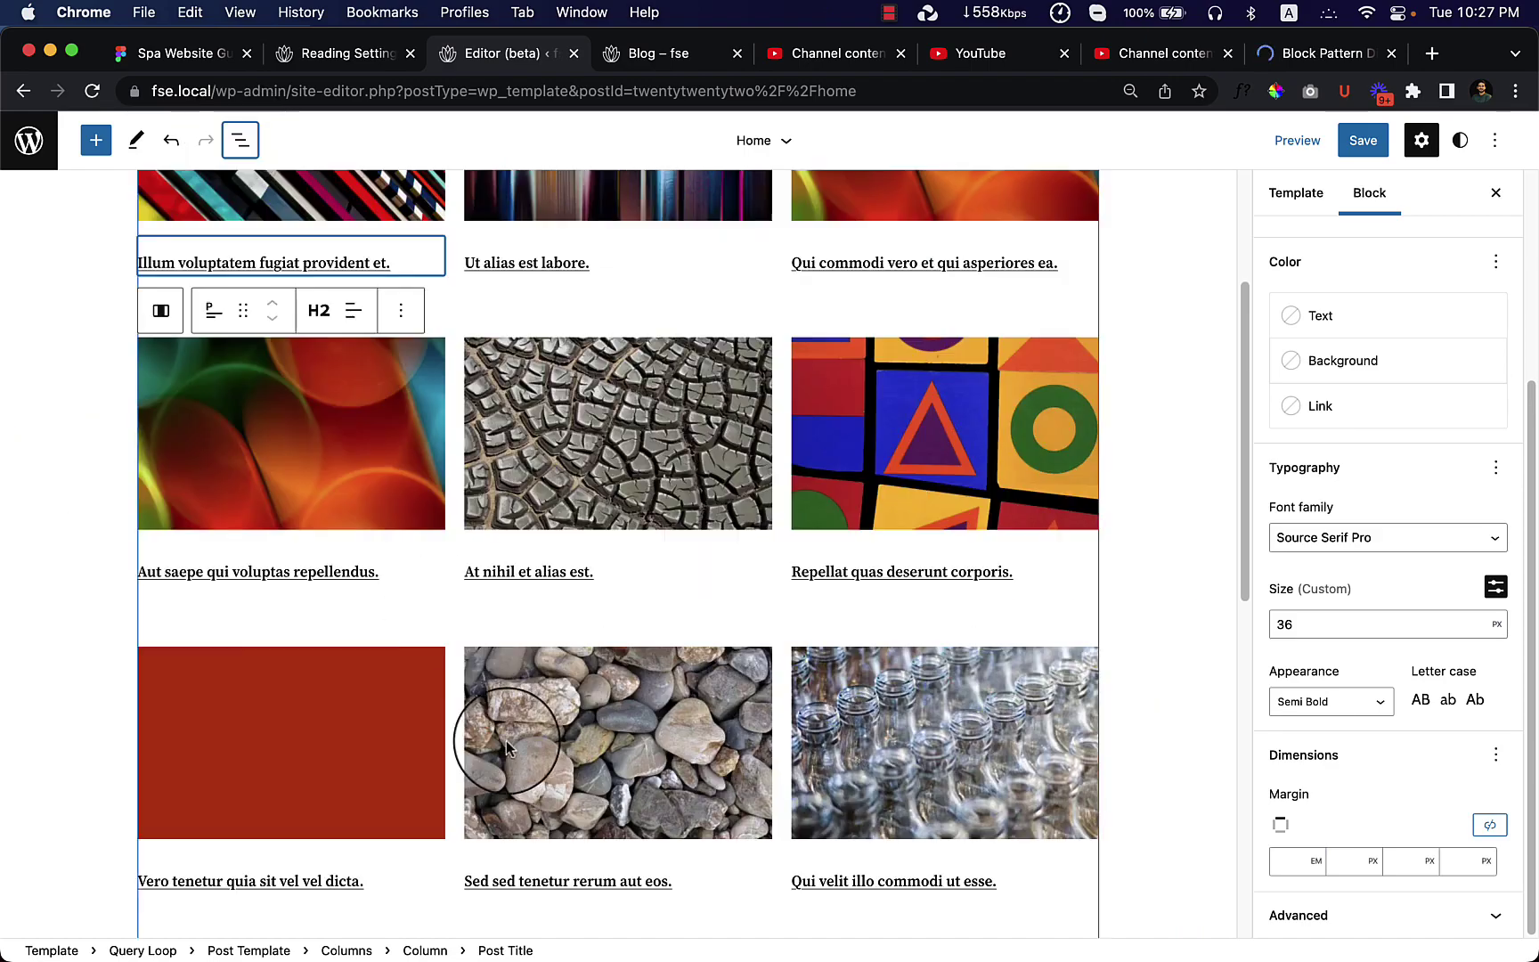
pyautogui.scroll(-8, 792, 784)
pyautogui.scroll(12, 790, 766)
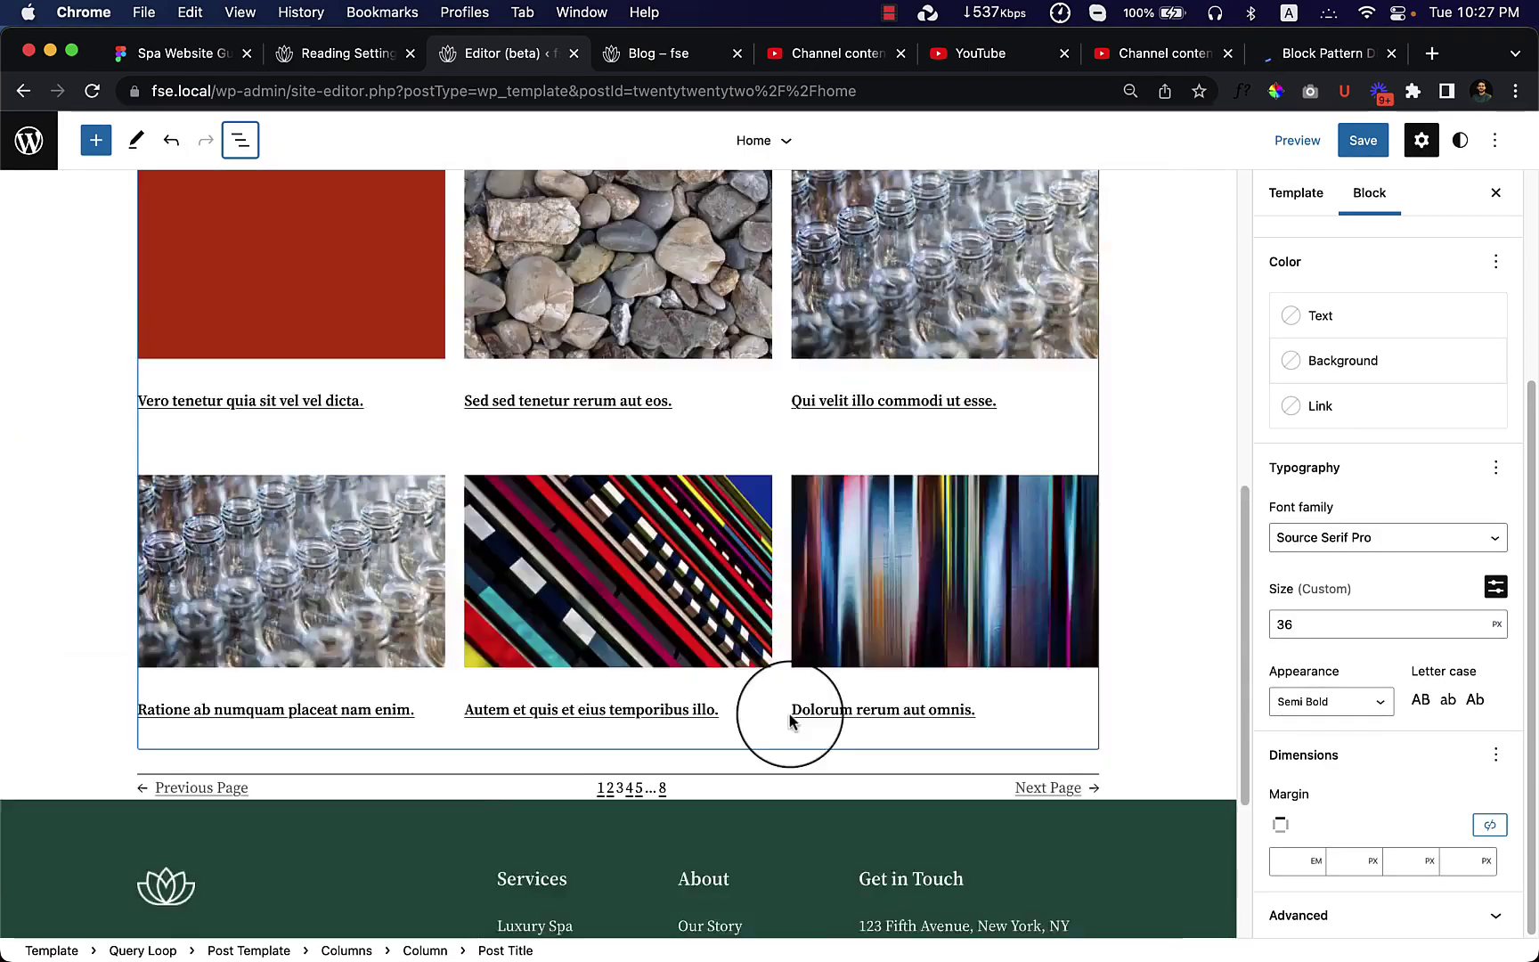
pyautogui.click(239, 140)
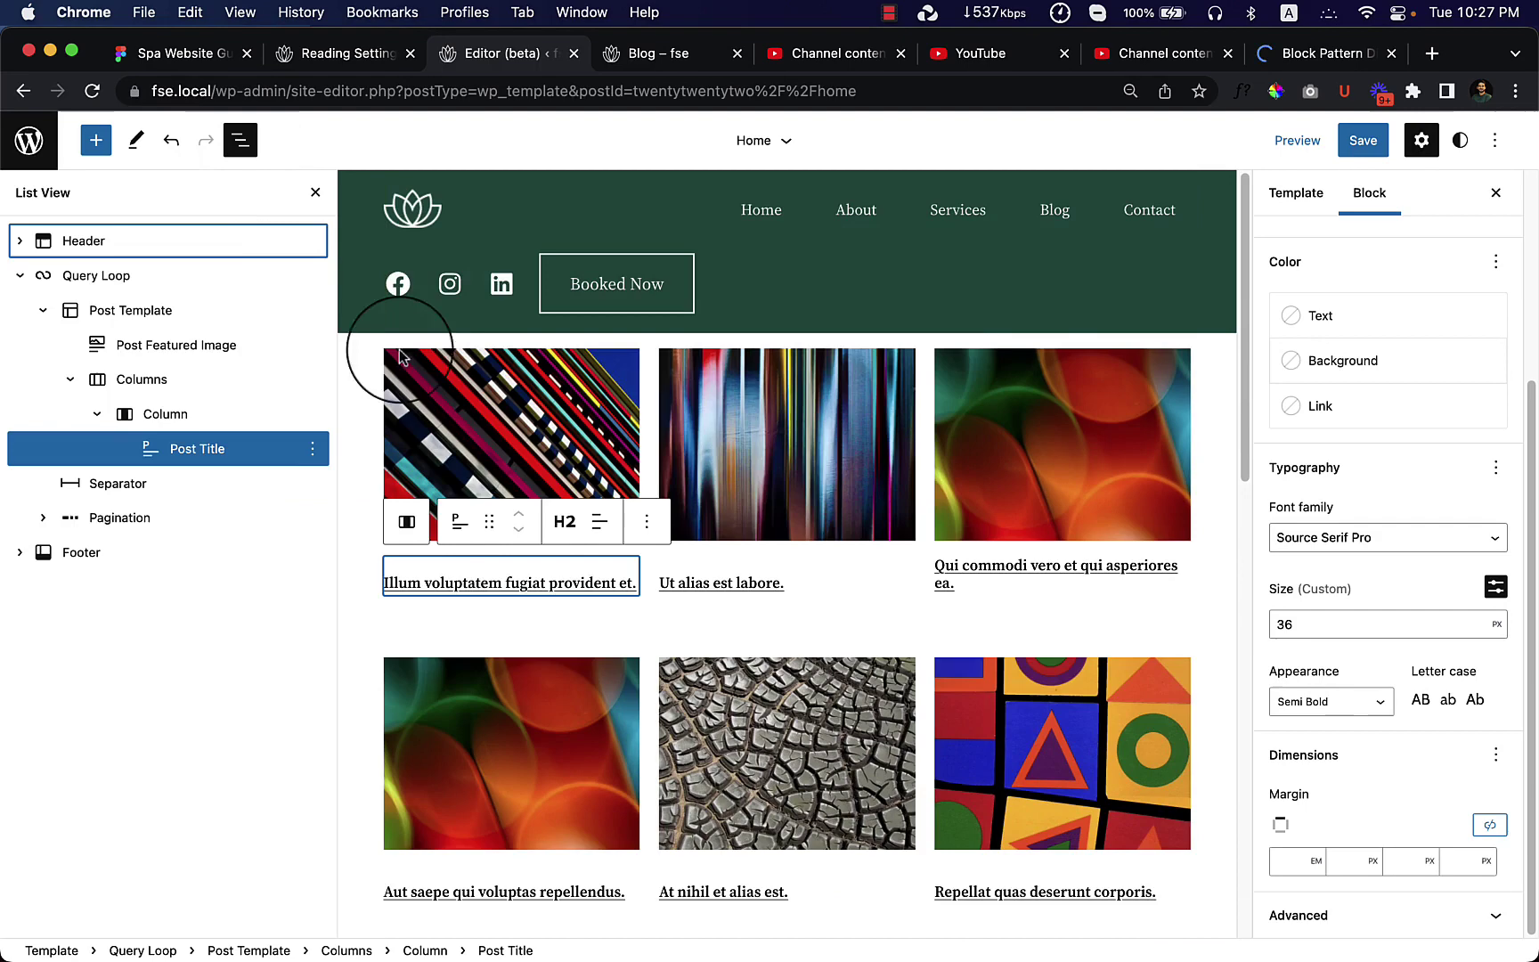
# Keep Semi Bold weight, undo the uppercase letter case, and bring back the preset font sizes
pyautogui.click(537, 571)
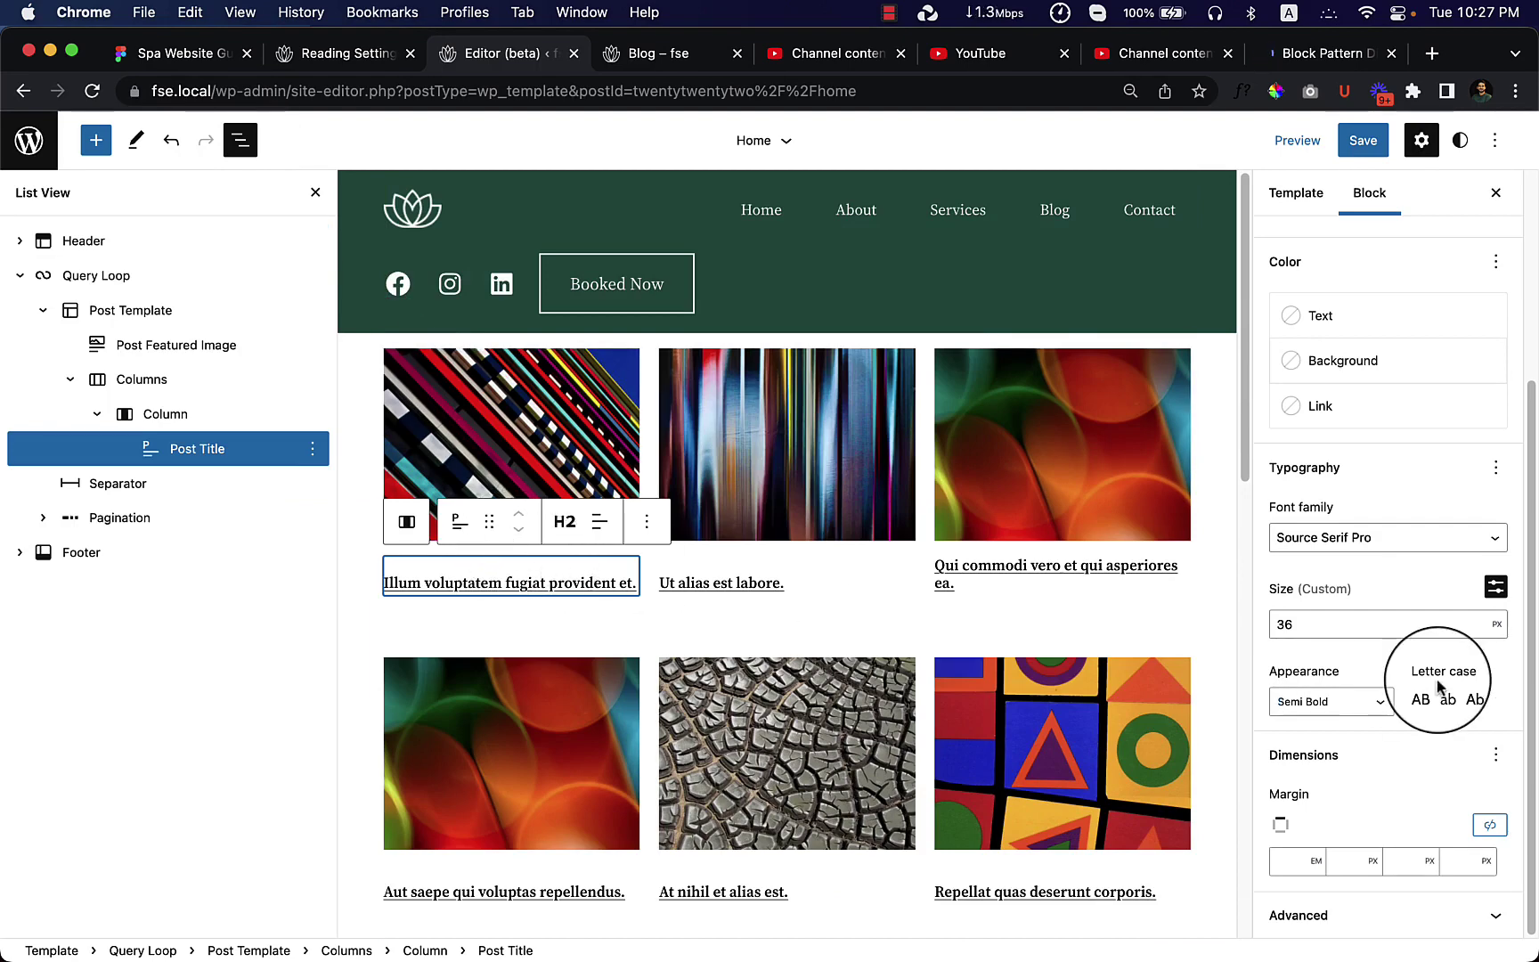
pyautogui.click(1346, 704)
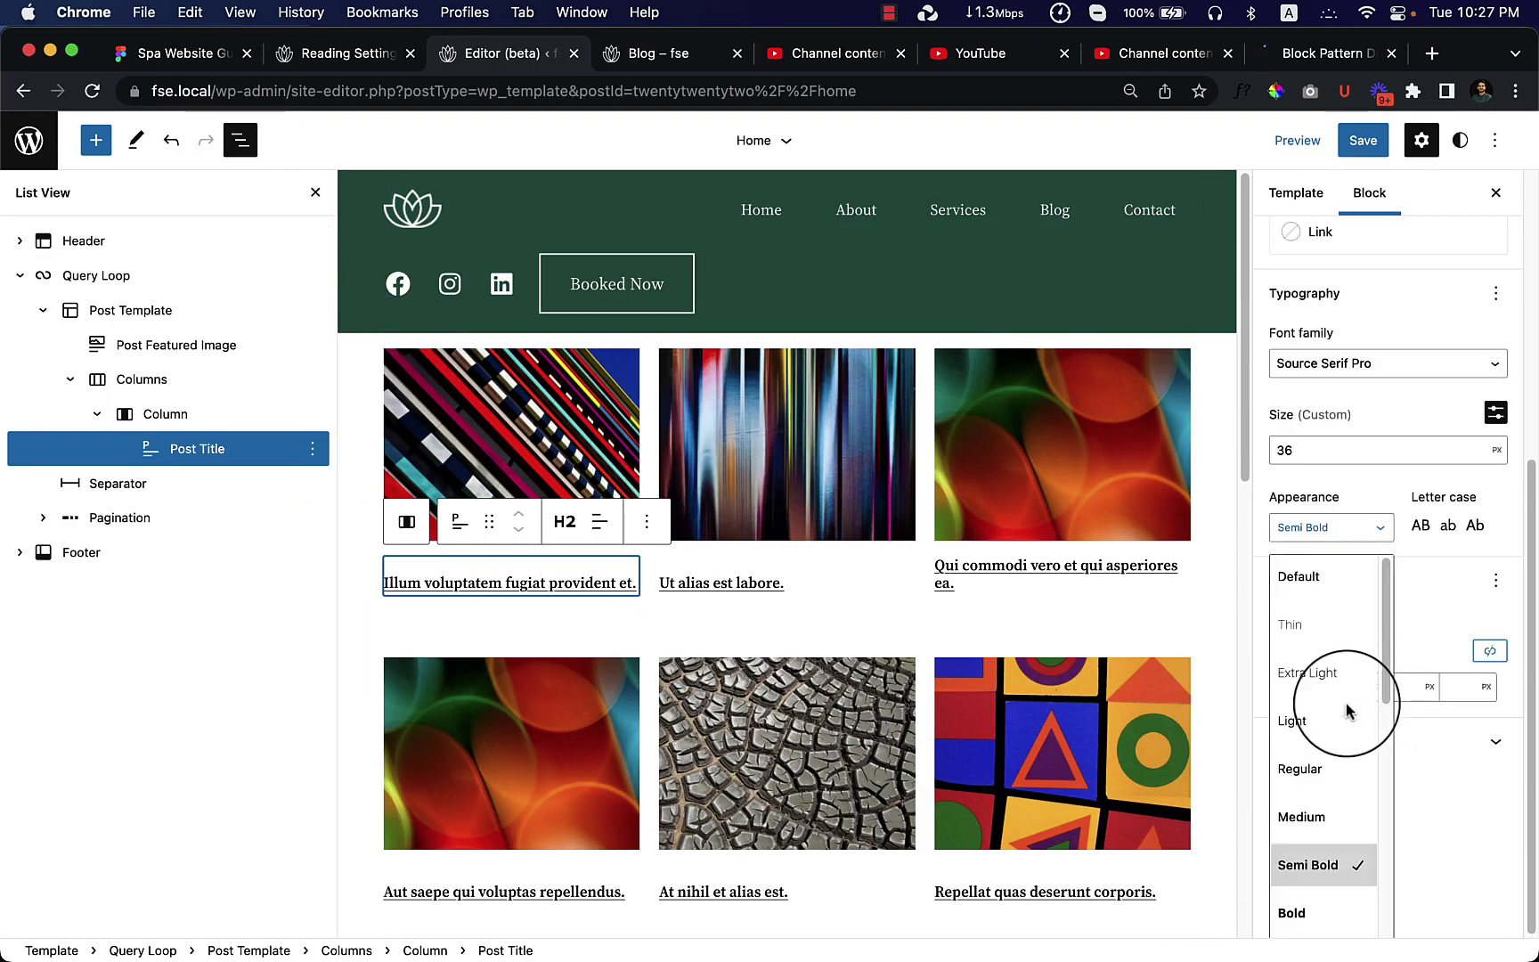
pyautogui.click(1470, 779)
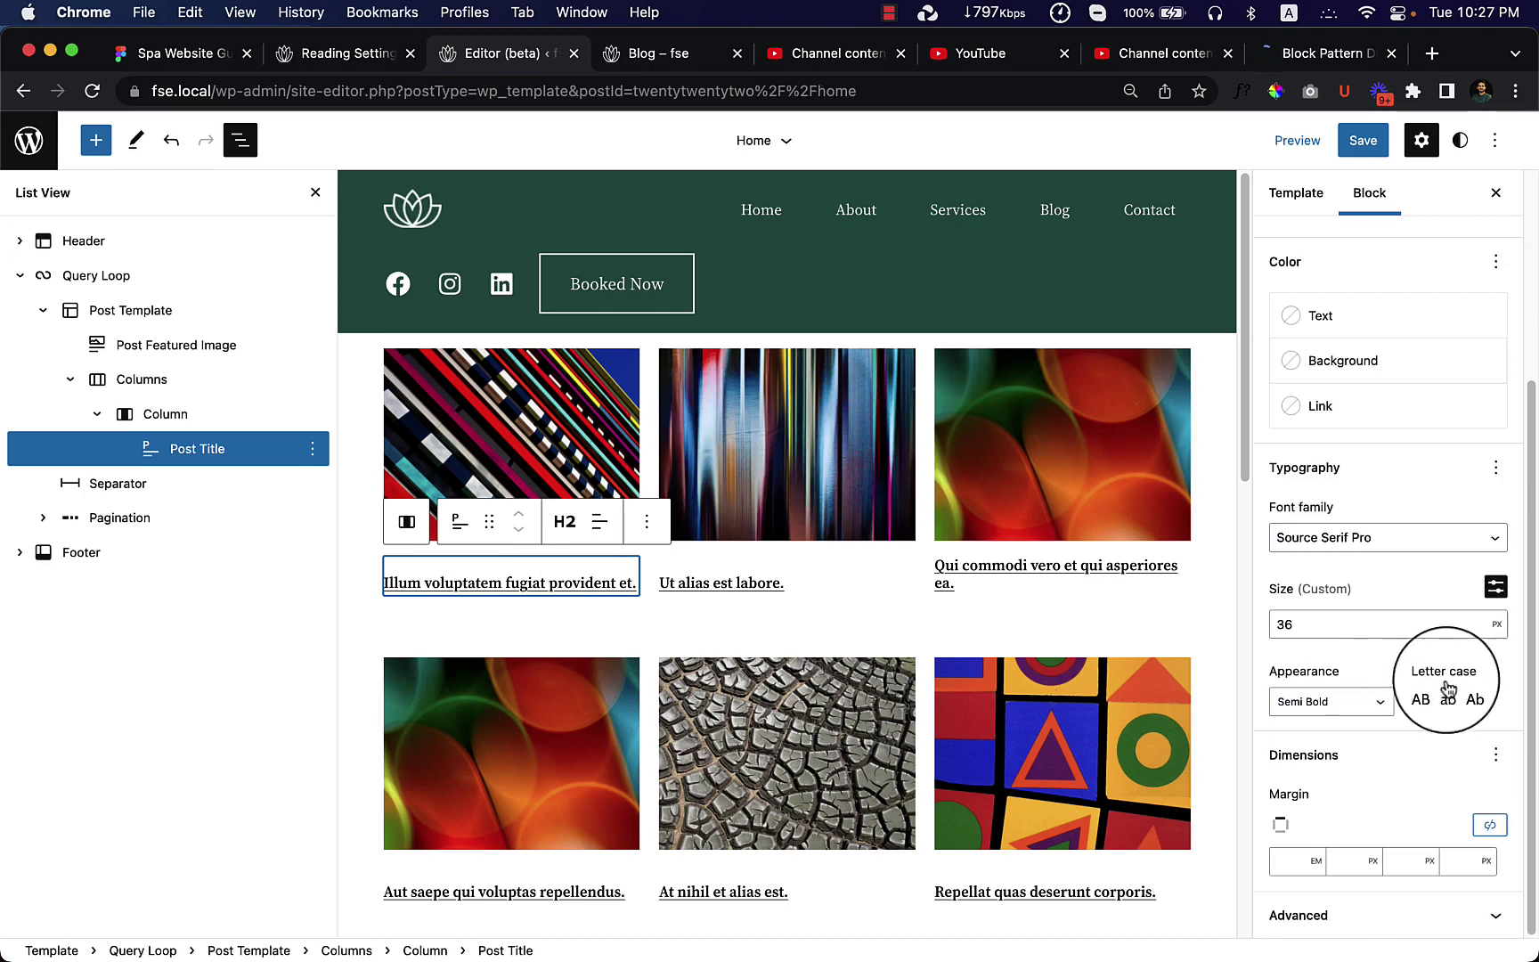
pyautogui.click(1423, 700)
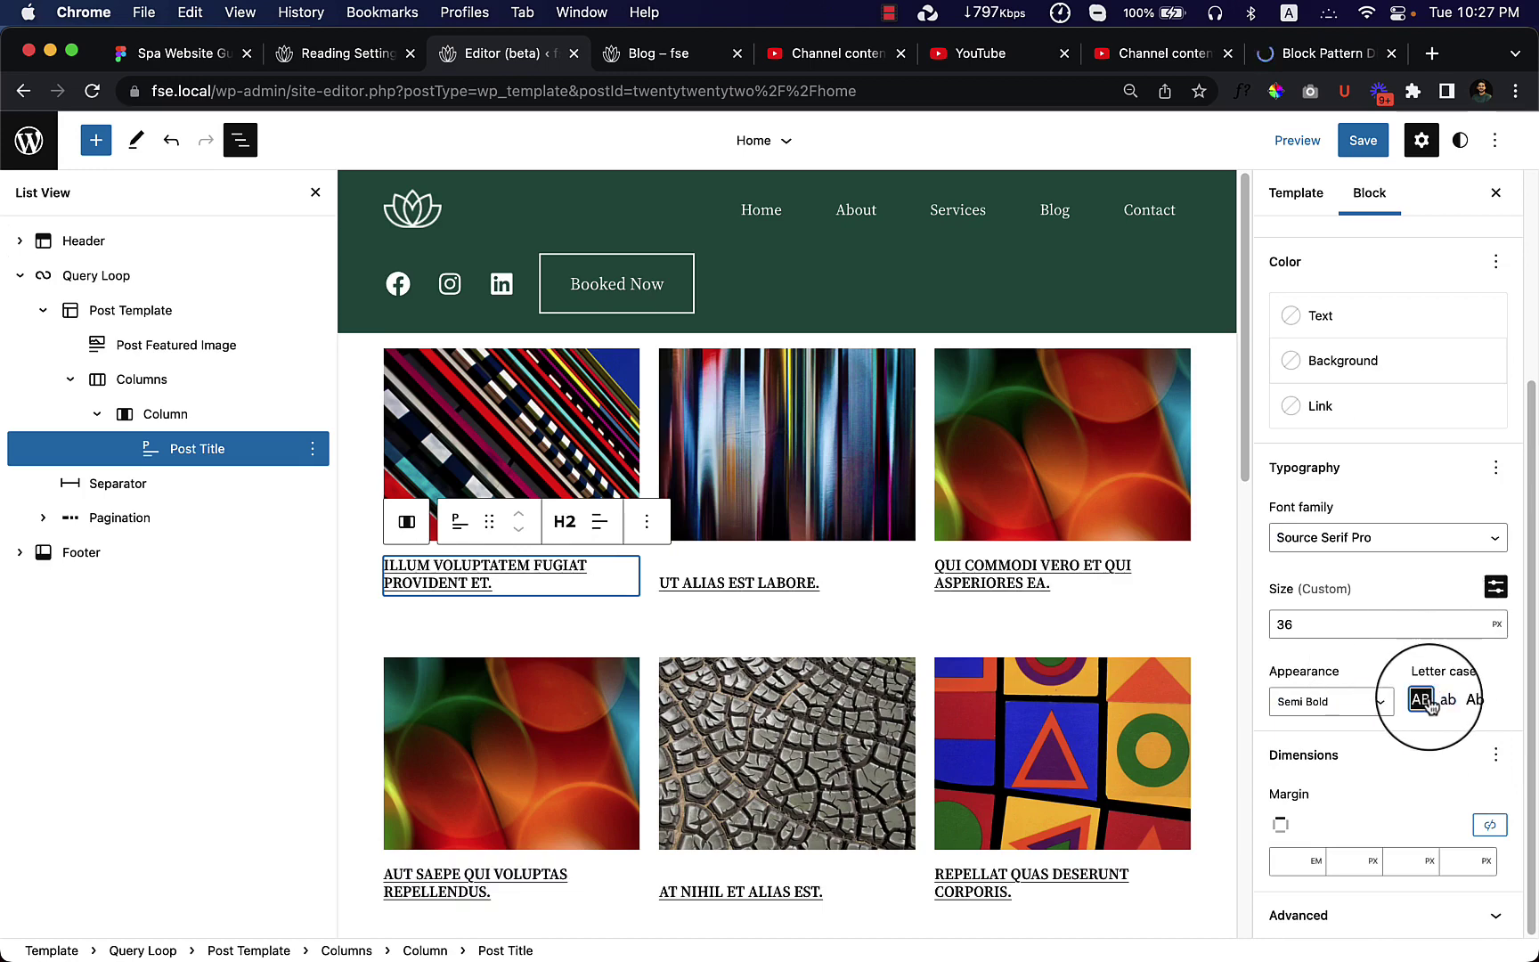
pyautogui.click(1423, 701)
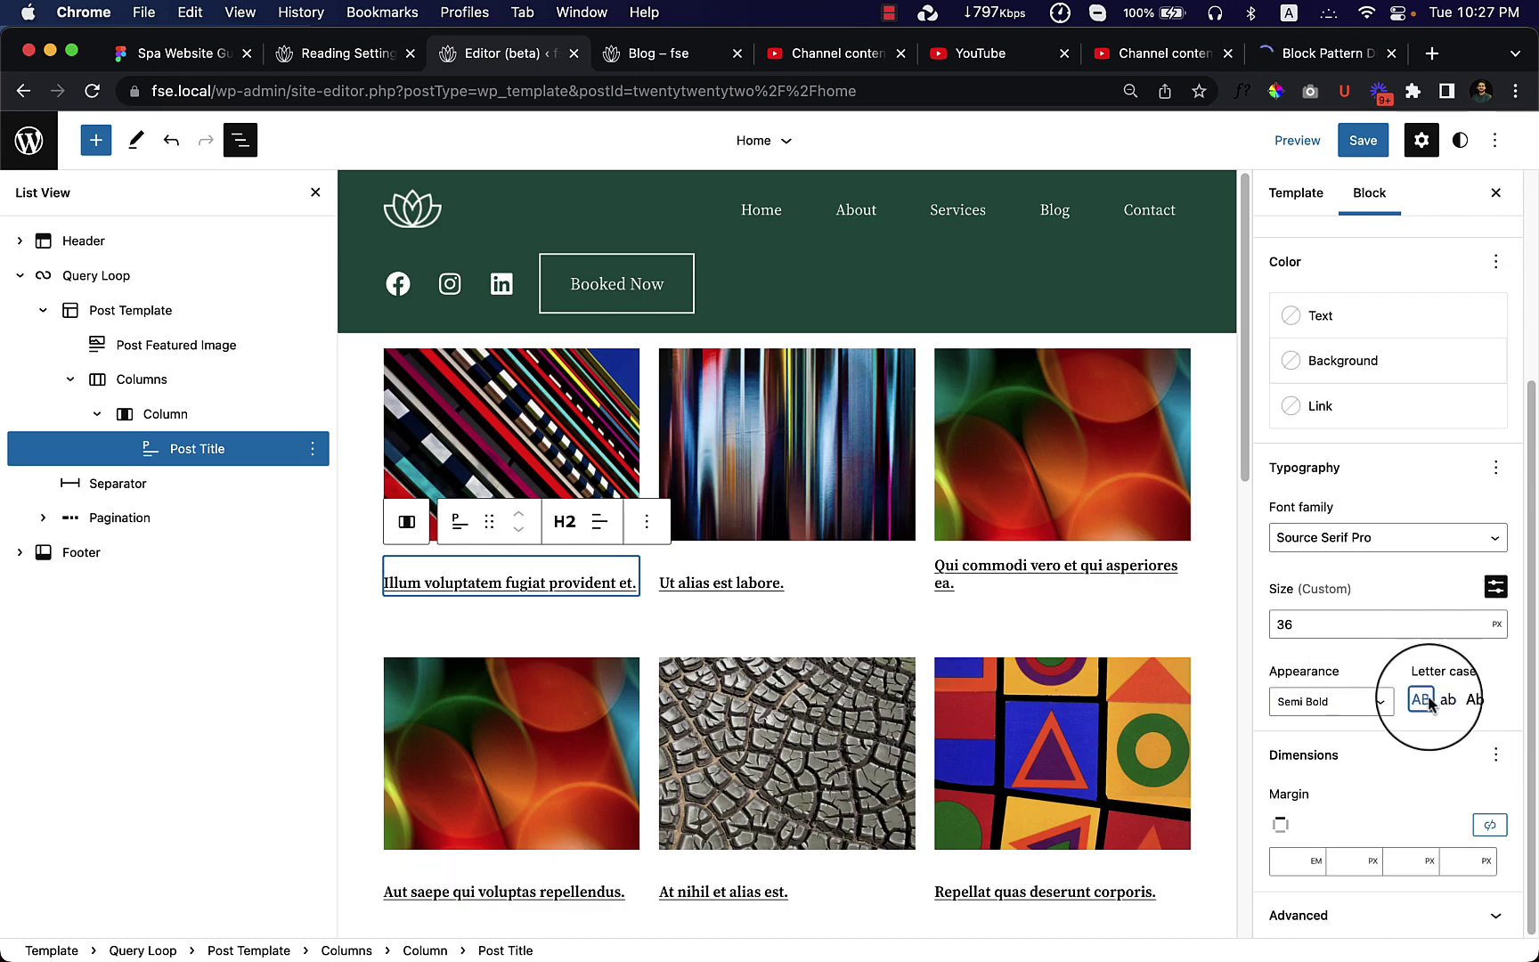
pyautogui.click(1497, 587)
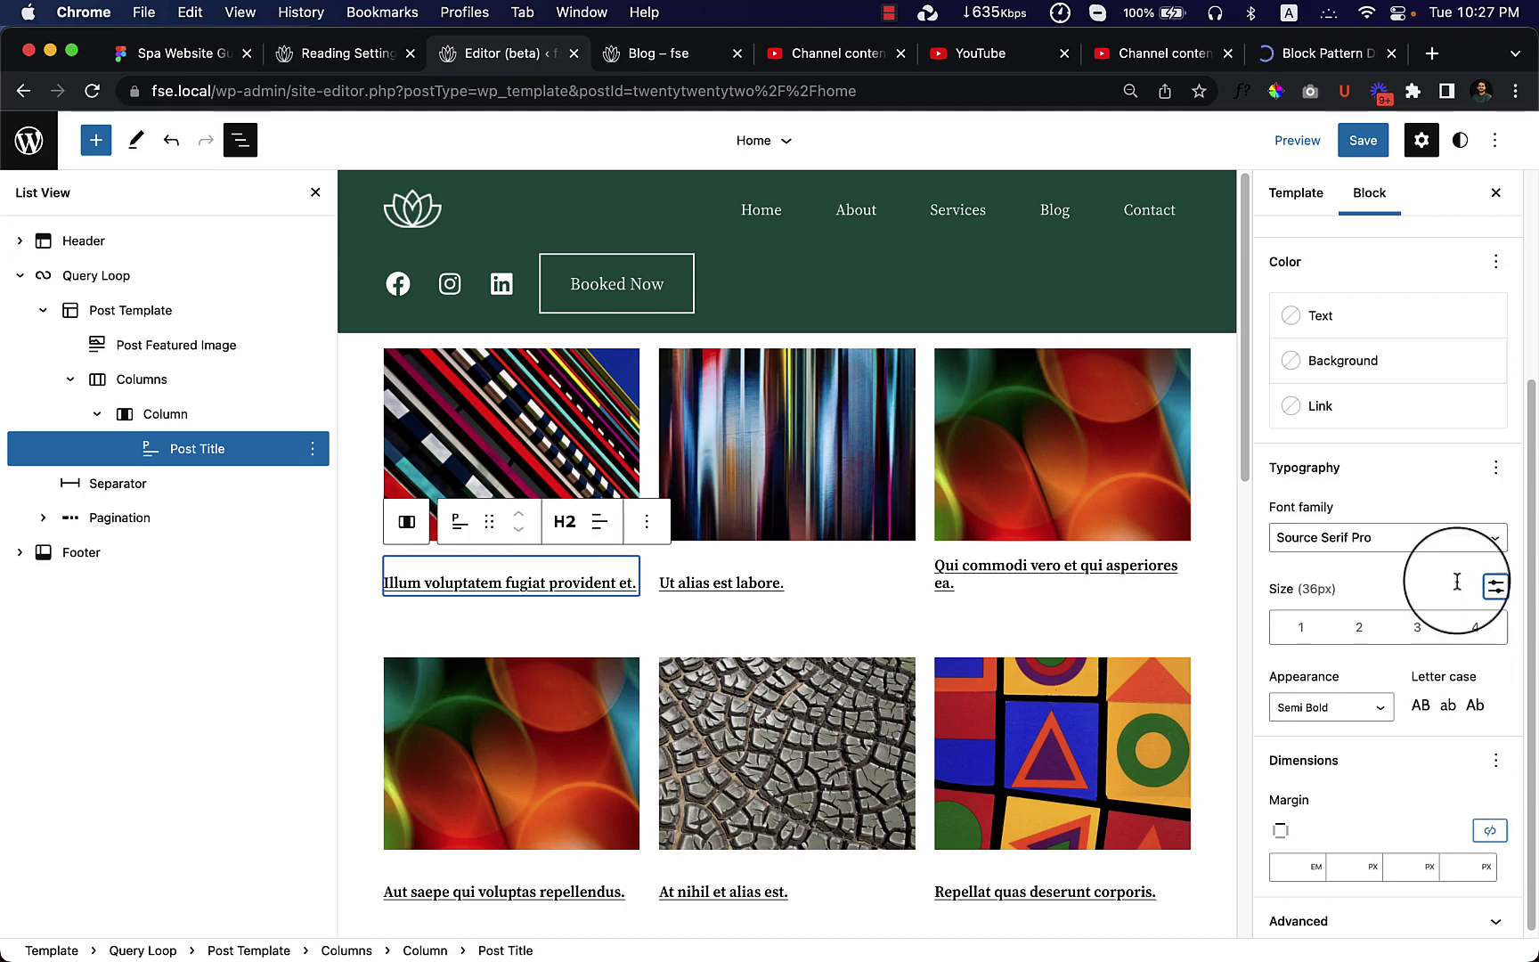
pyautogui.moveTo(1282, 589); pyautogui.dragTo(1344, 597)
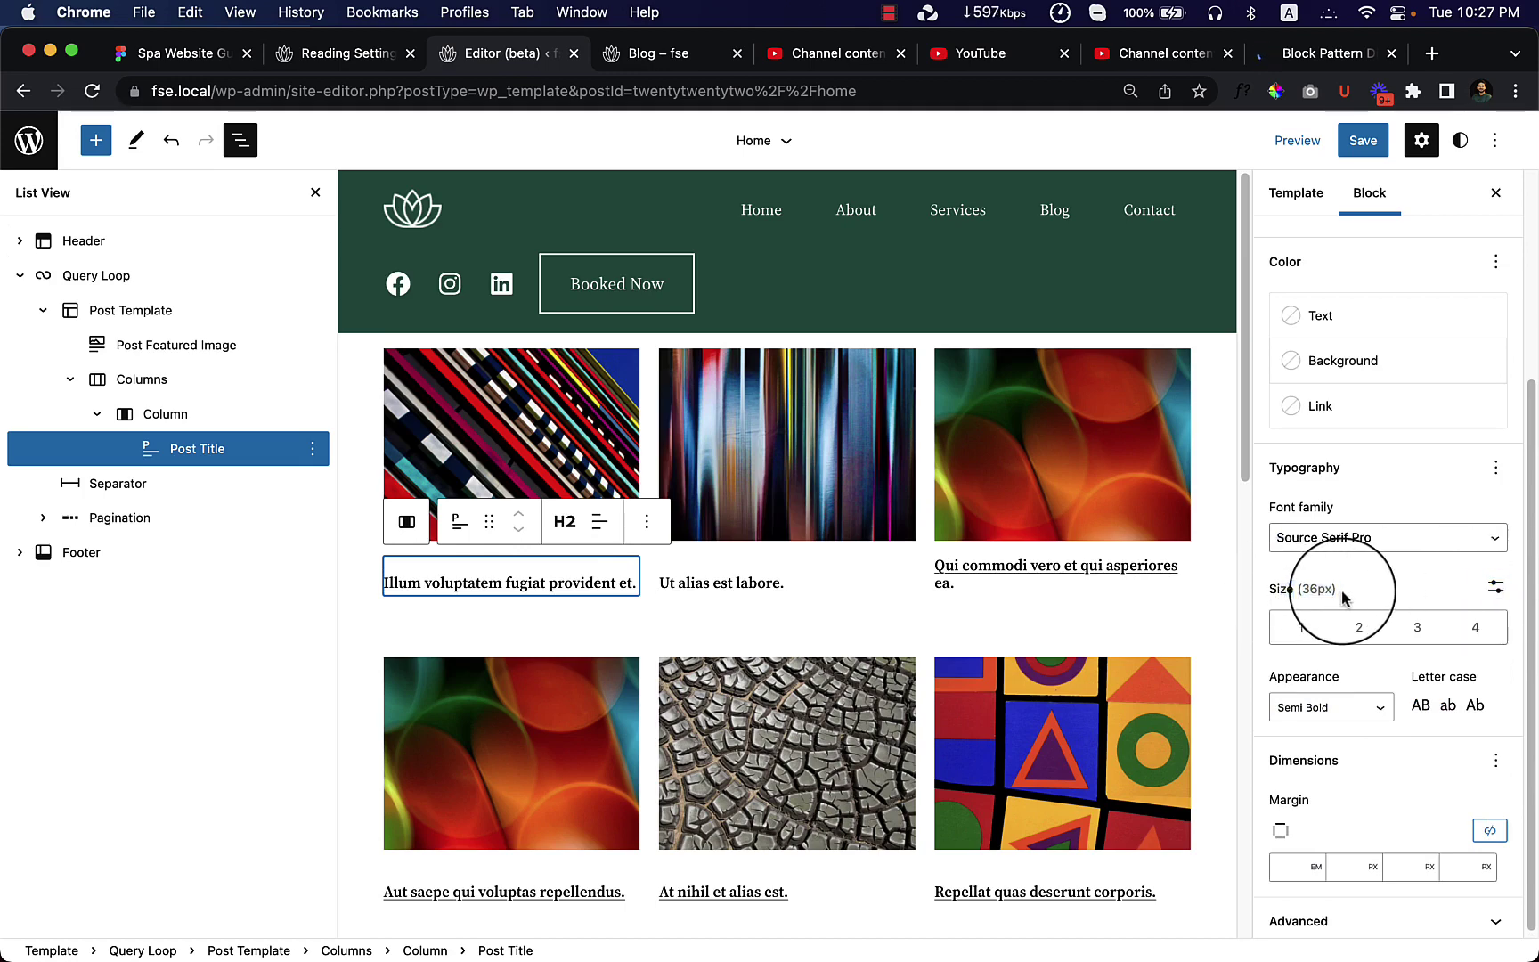
# Reset the title's dimension settings and, after trying H3 and H1, leave it as H2
pyautogui.click(1503, 772)
pyautogui.click(1327, 855)
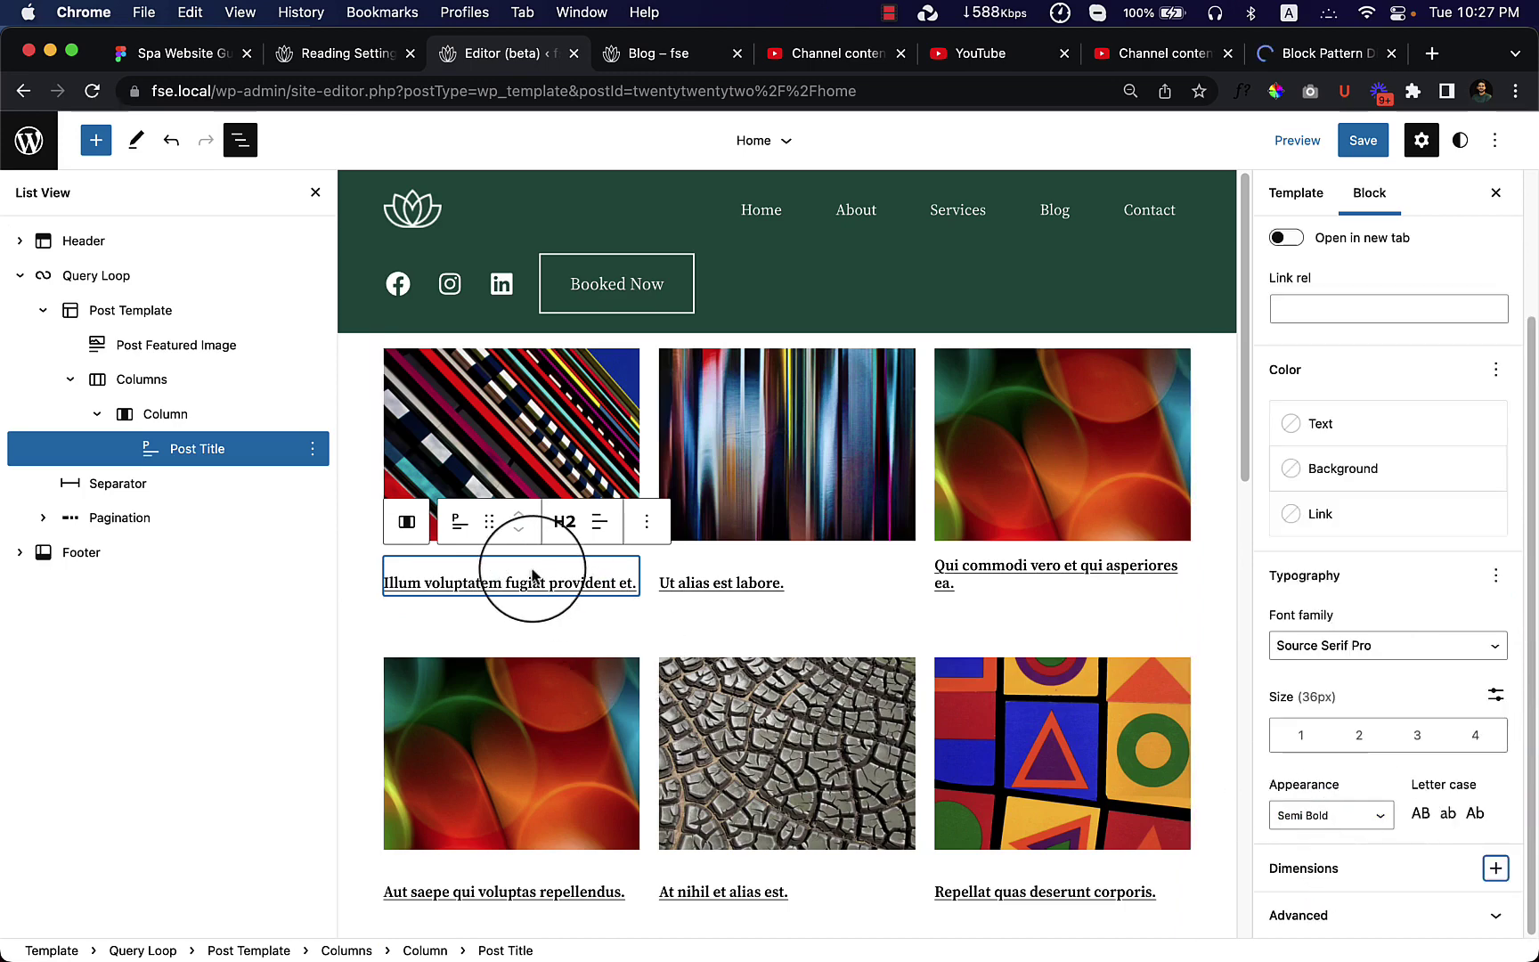
pyautogui.click(566, 523)
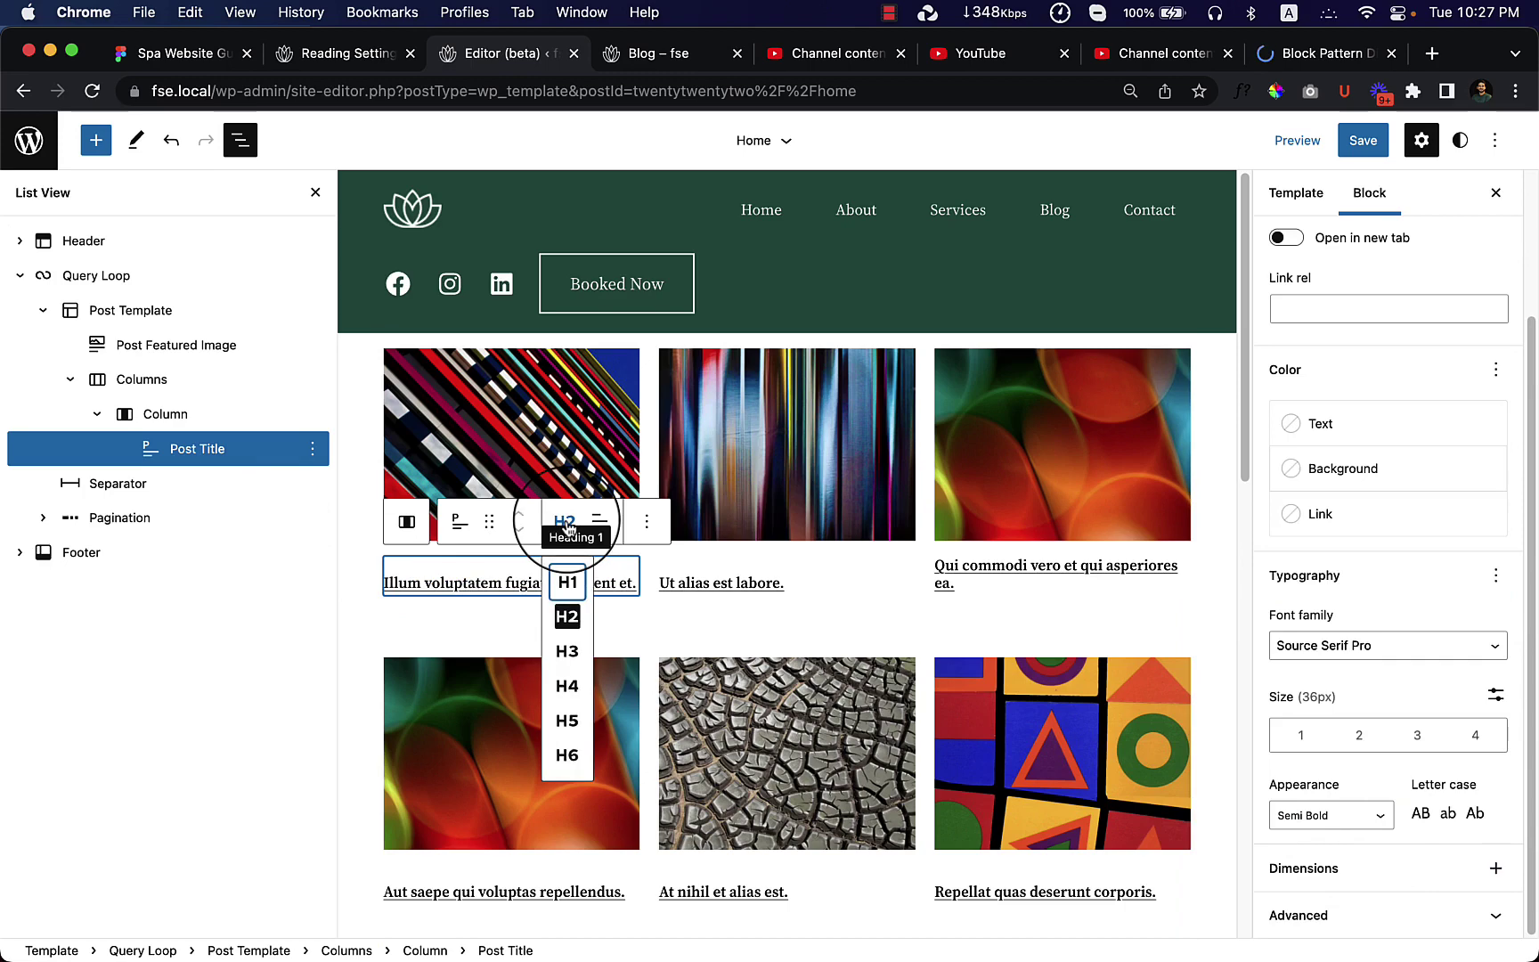
pyautogui.click(568, 651)
pyautogui.click(565, 523)
pyautogui.click(567, 581)
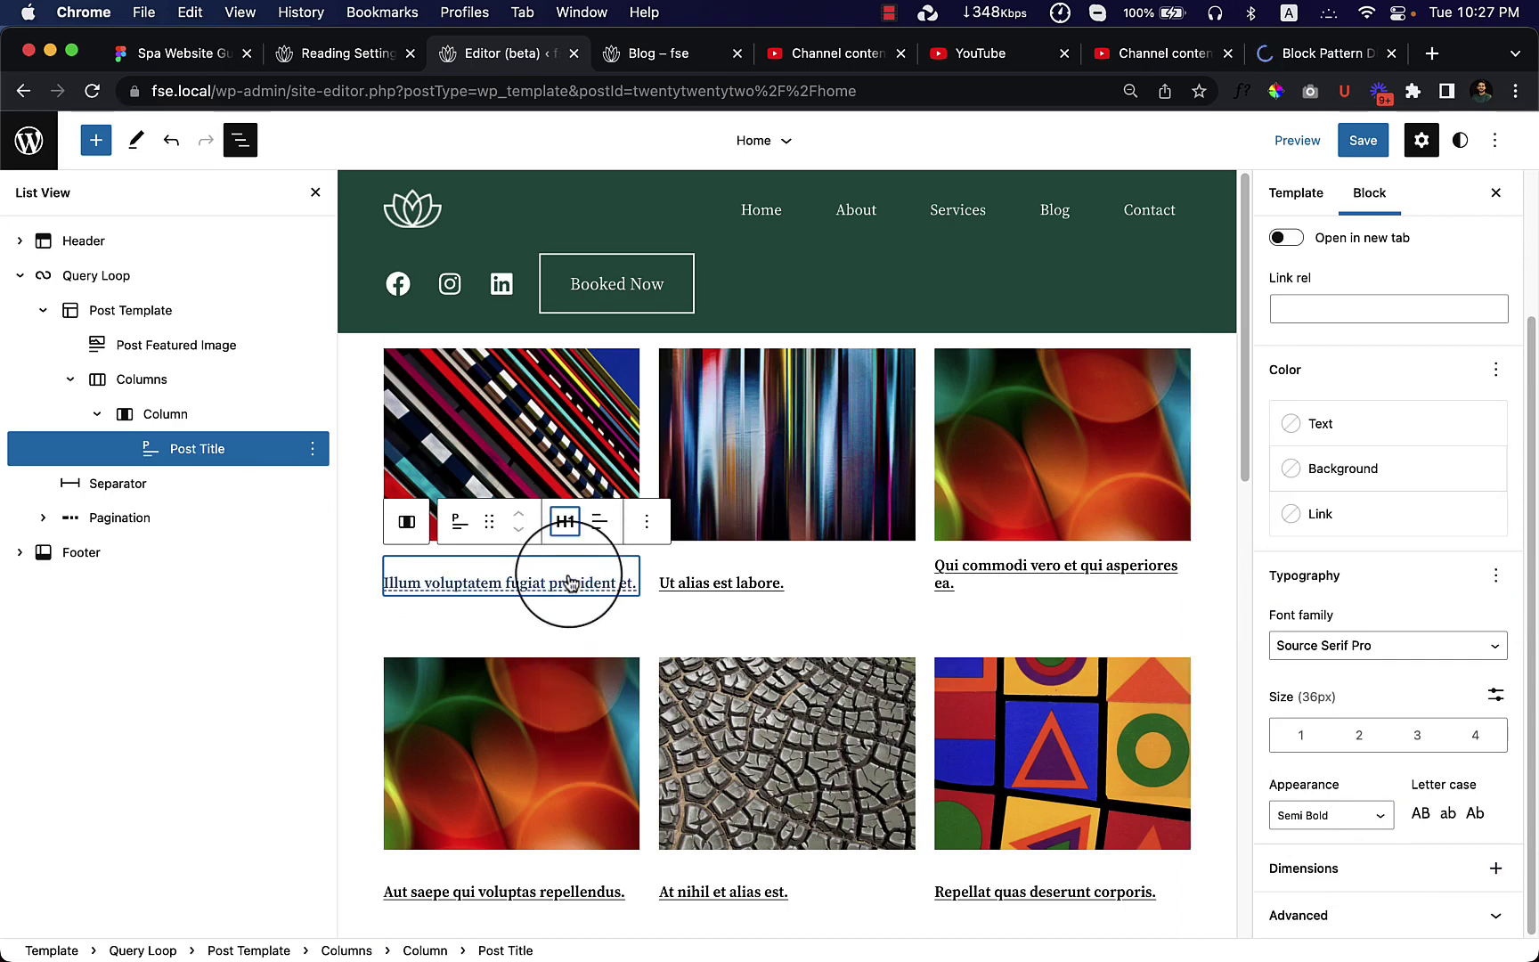
pyautogui.click(564, 522)
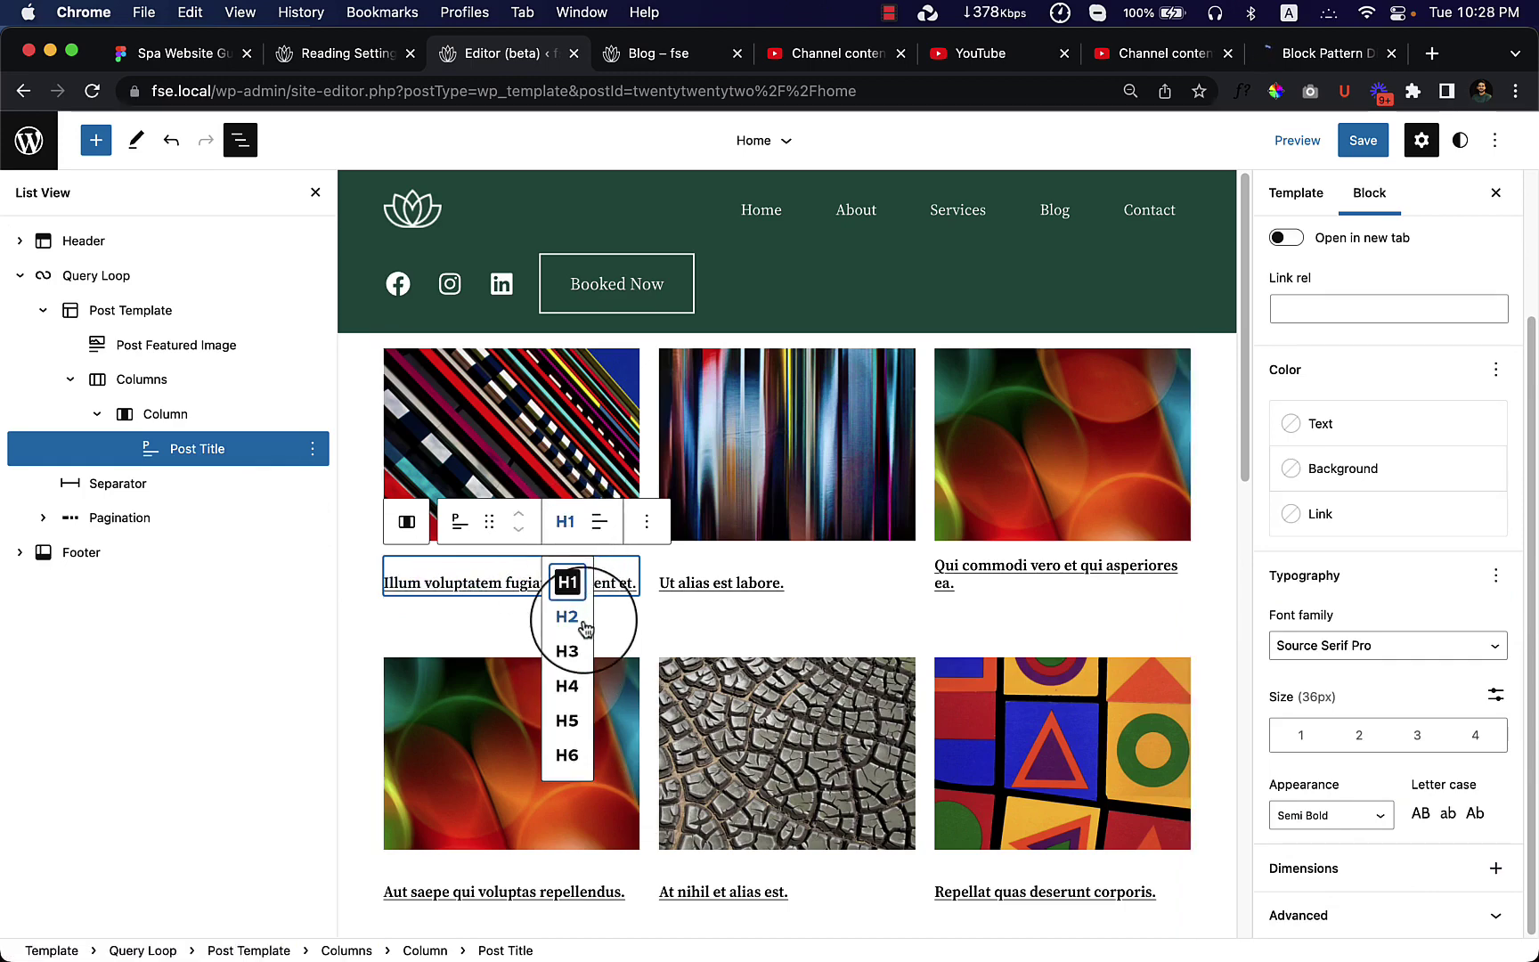
pyautogui.click(567, 616)
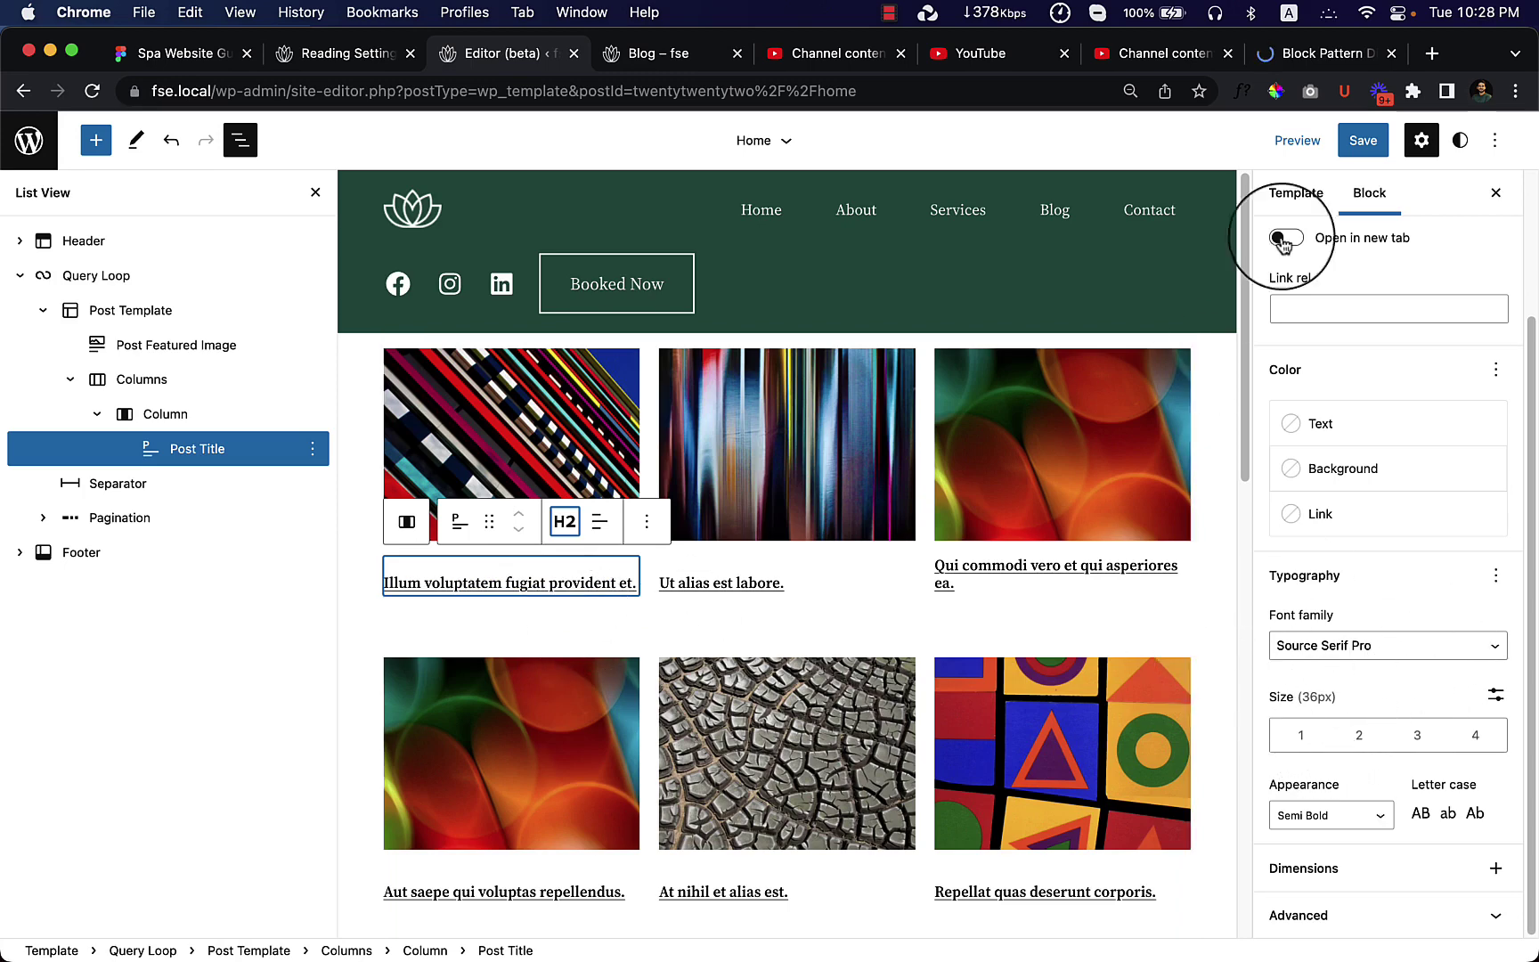
# Save the home template and switch to the live Blog page
pyautogui.click(1364, 142)
pyautogui.click(1362, 145)
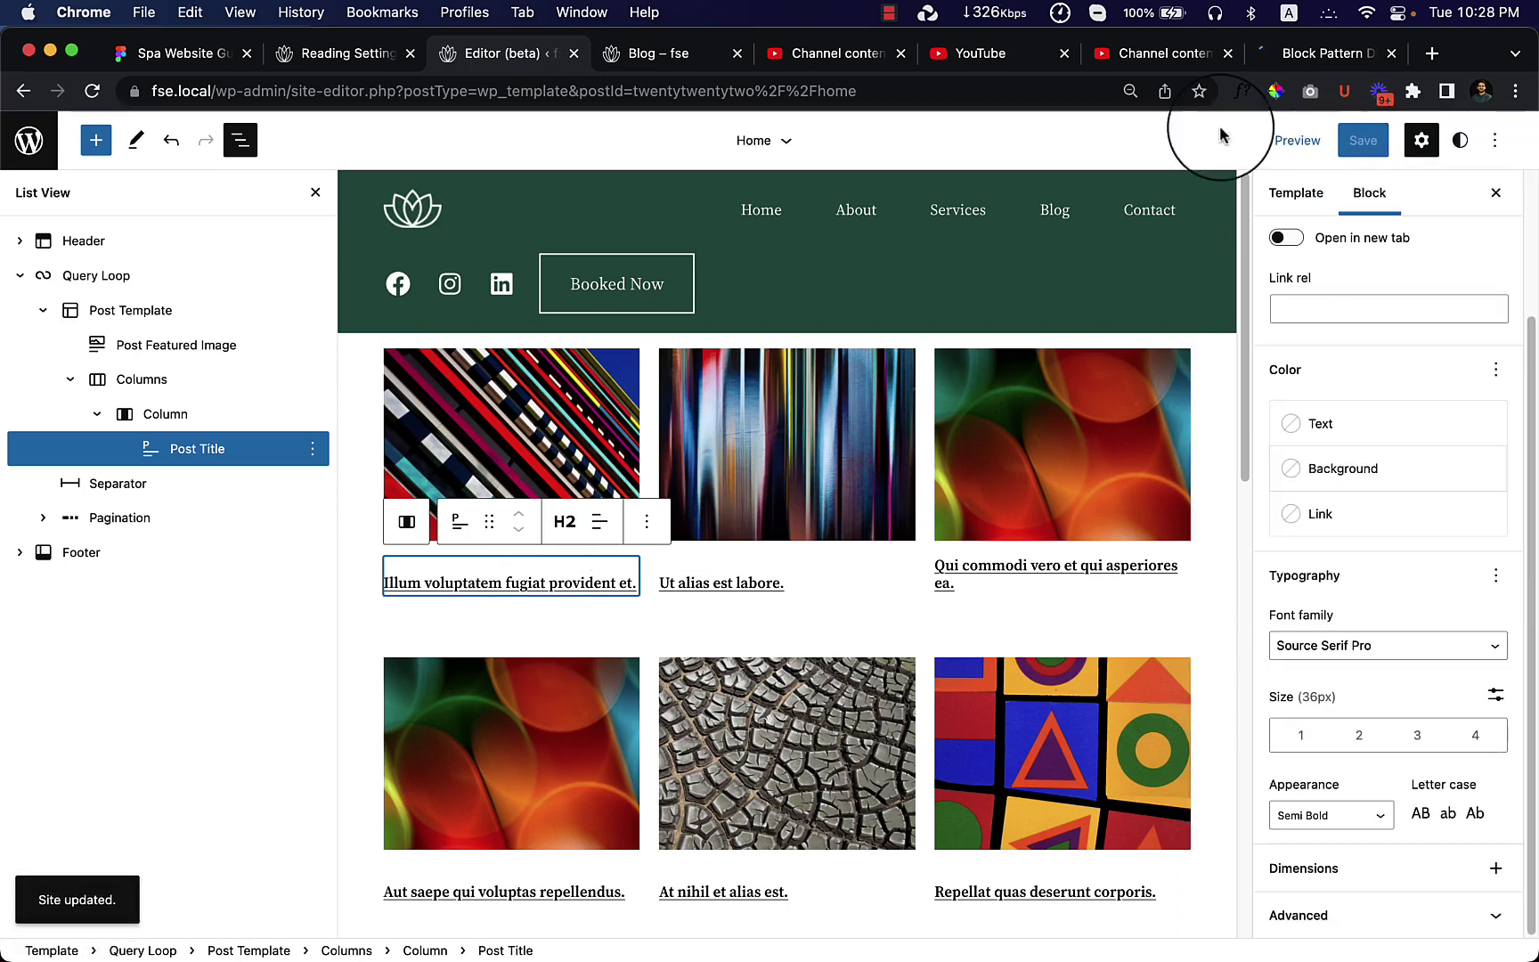
pyautogui.click(604, 73)
# Reload the Blog page, scroll through the new image-and-title grid, and go back to the editor
pyautogui.rightClick(556, 455)
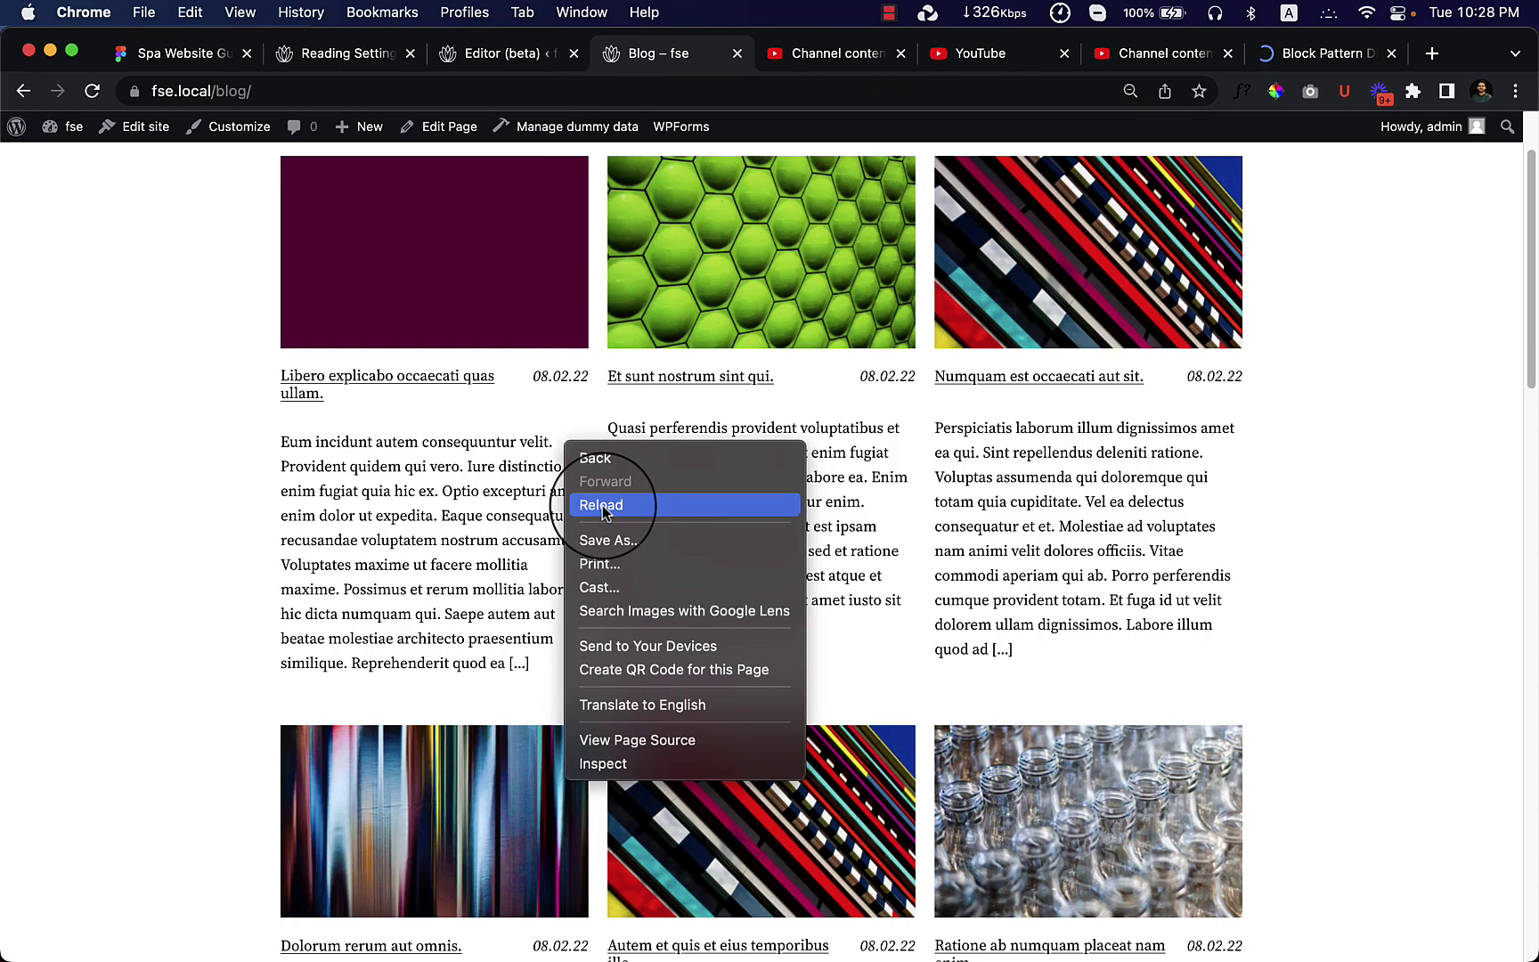
pyautogui.click(602, 505)
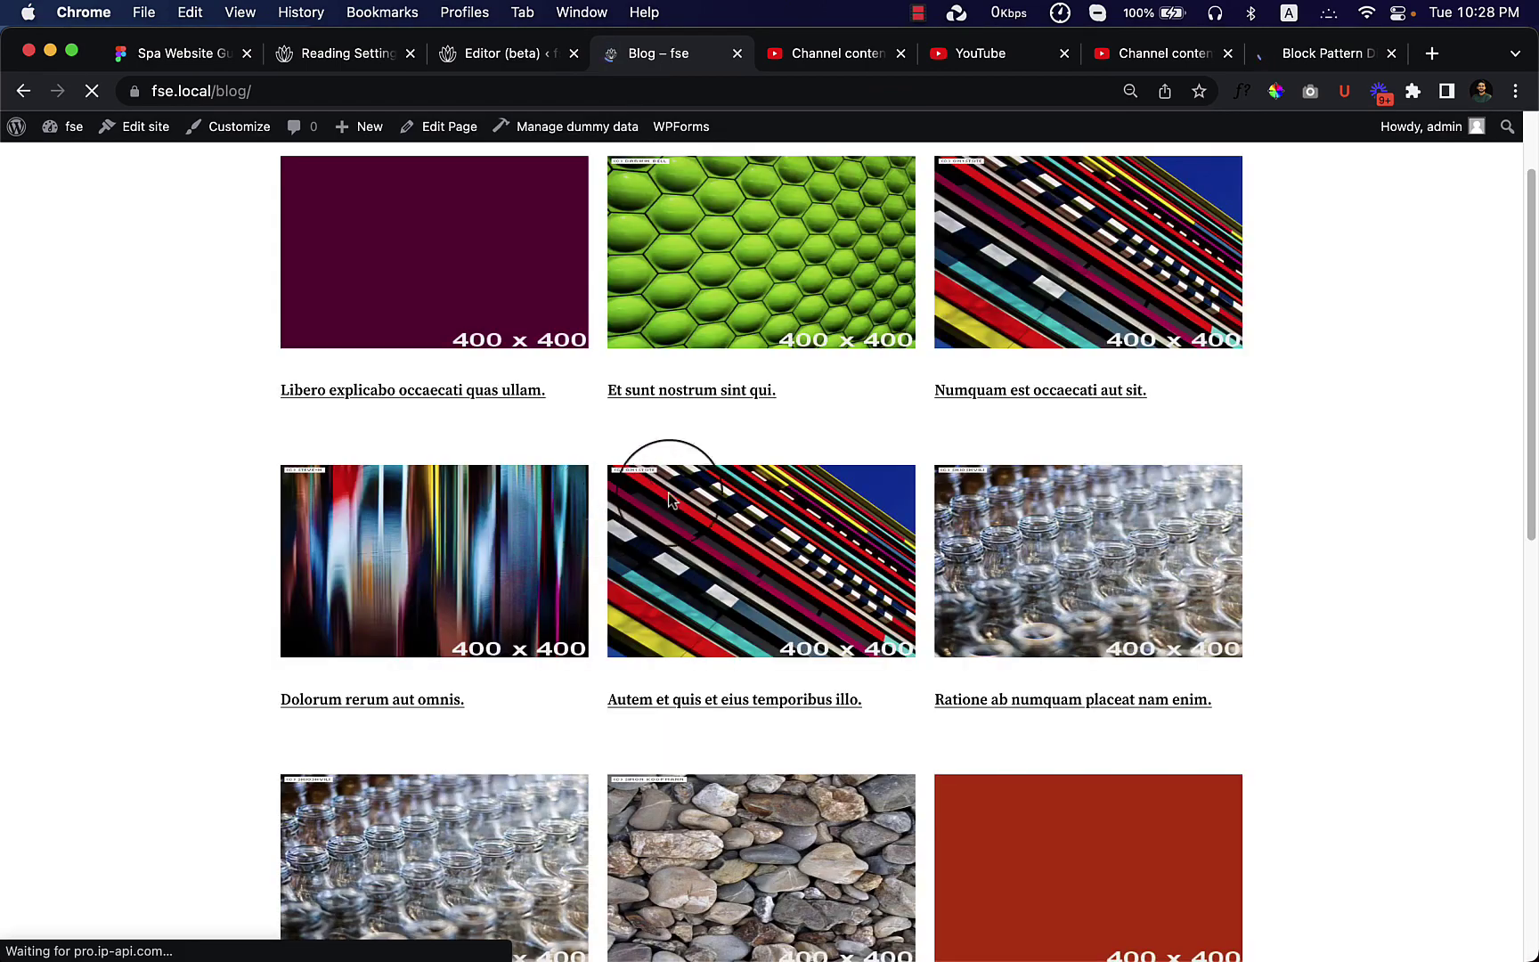
pyautogui.scroll(-5, 710, 485)
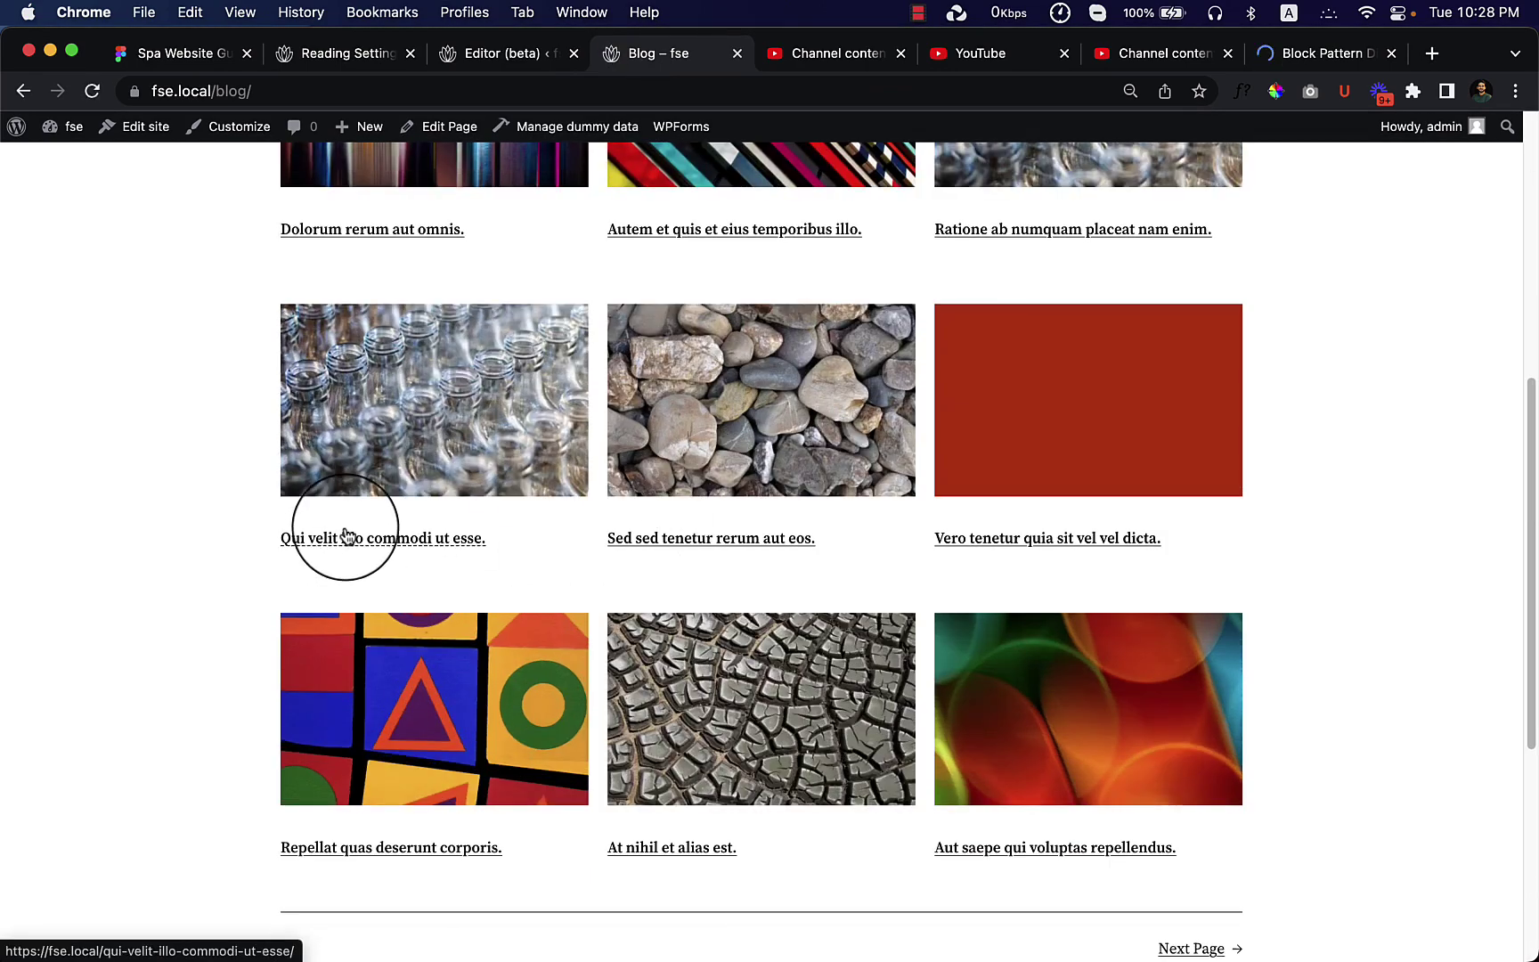
pyautogui.click(508, 54)
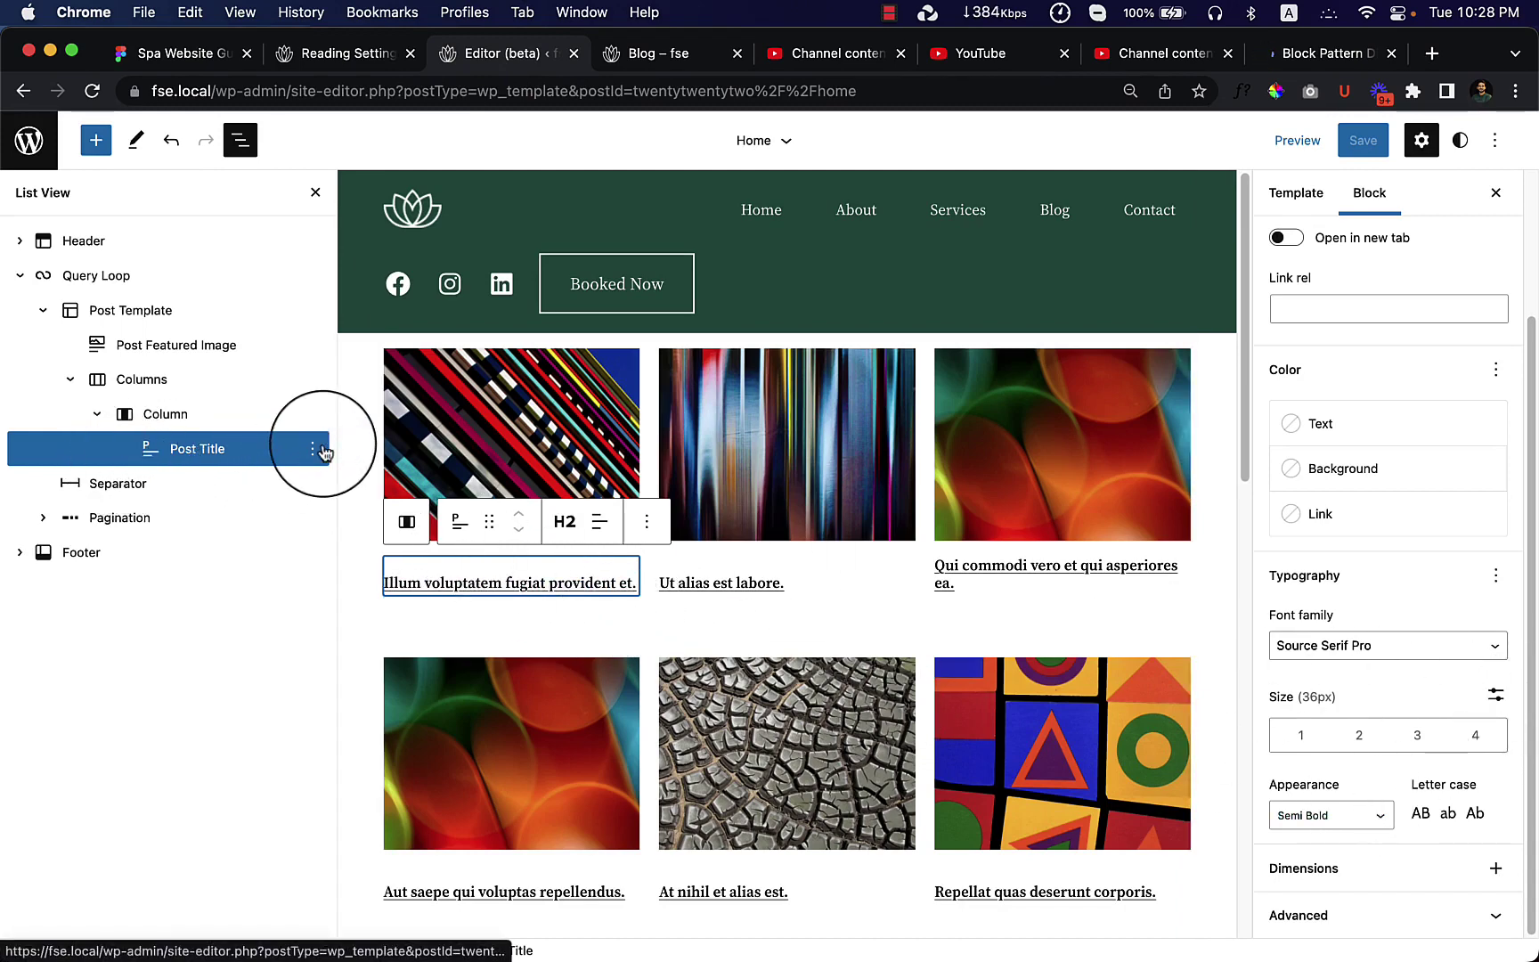
# Set the post titles to a custom 36 px size with 0 px margin and save the template
pyautogui.click(318, 451)
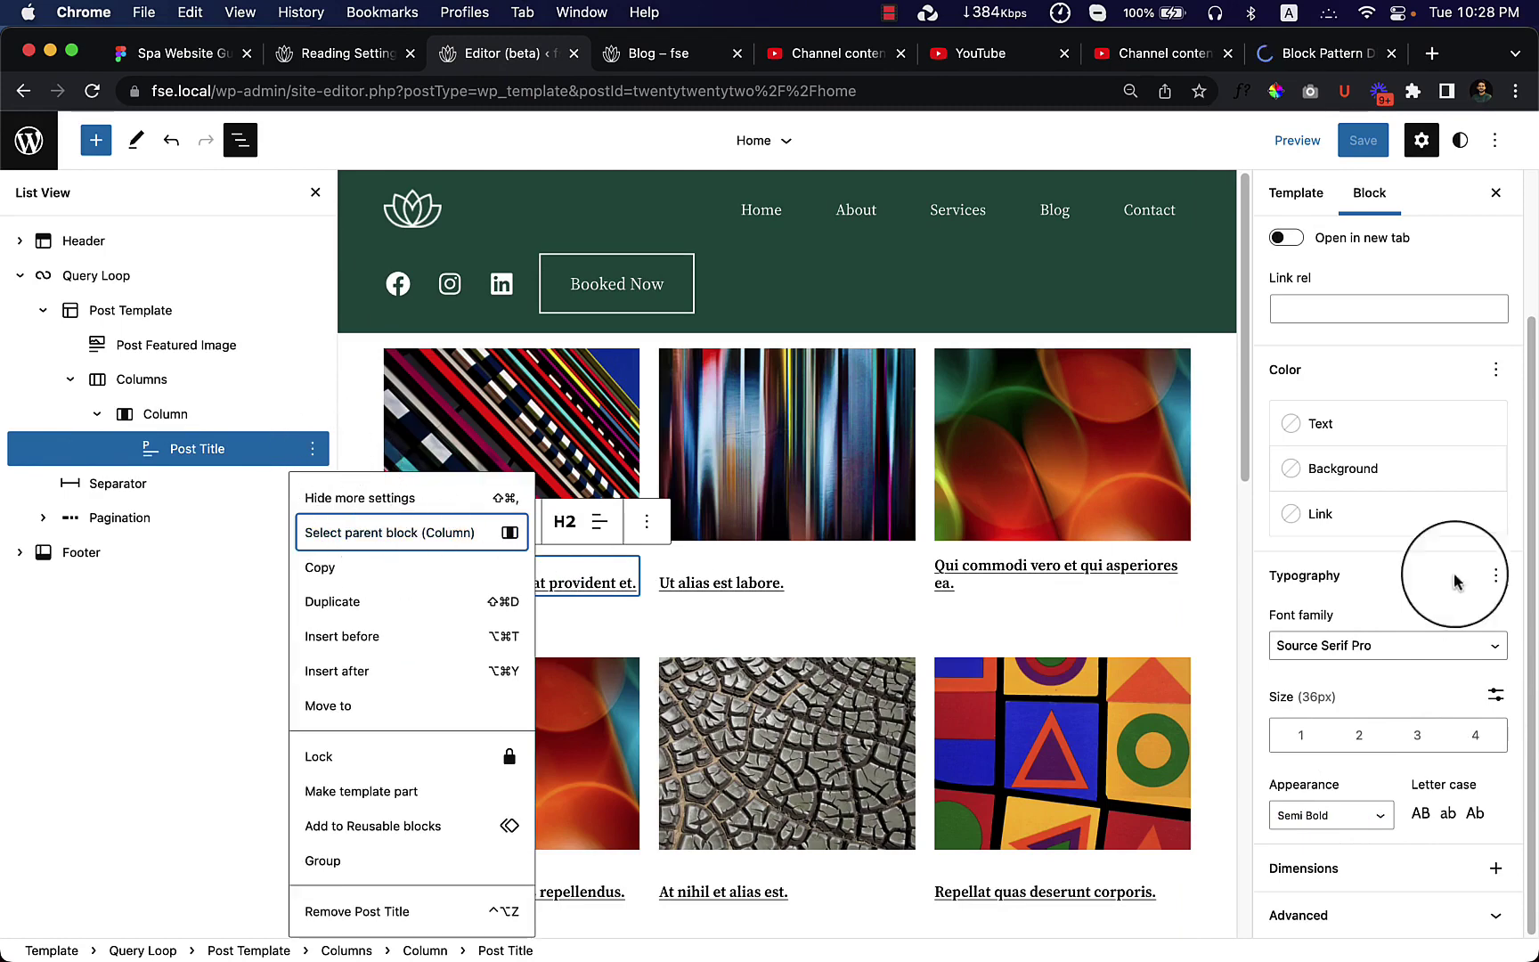
pyautogui.click(1426, 700)
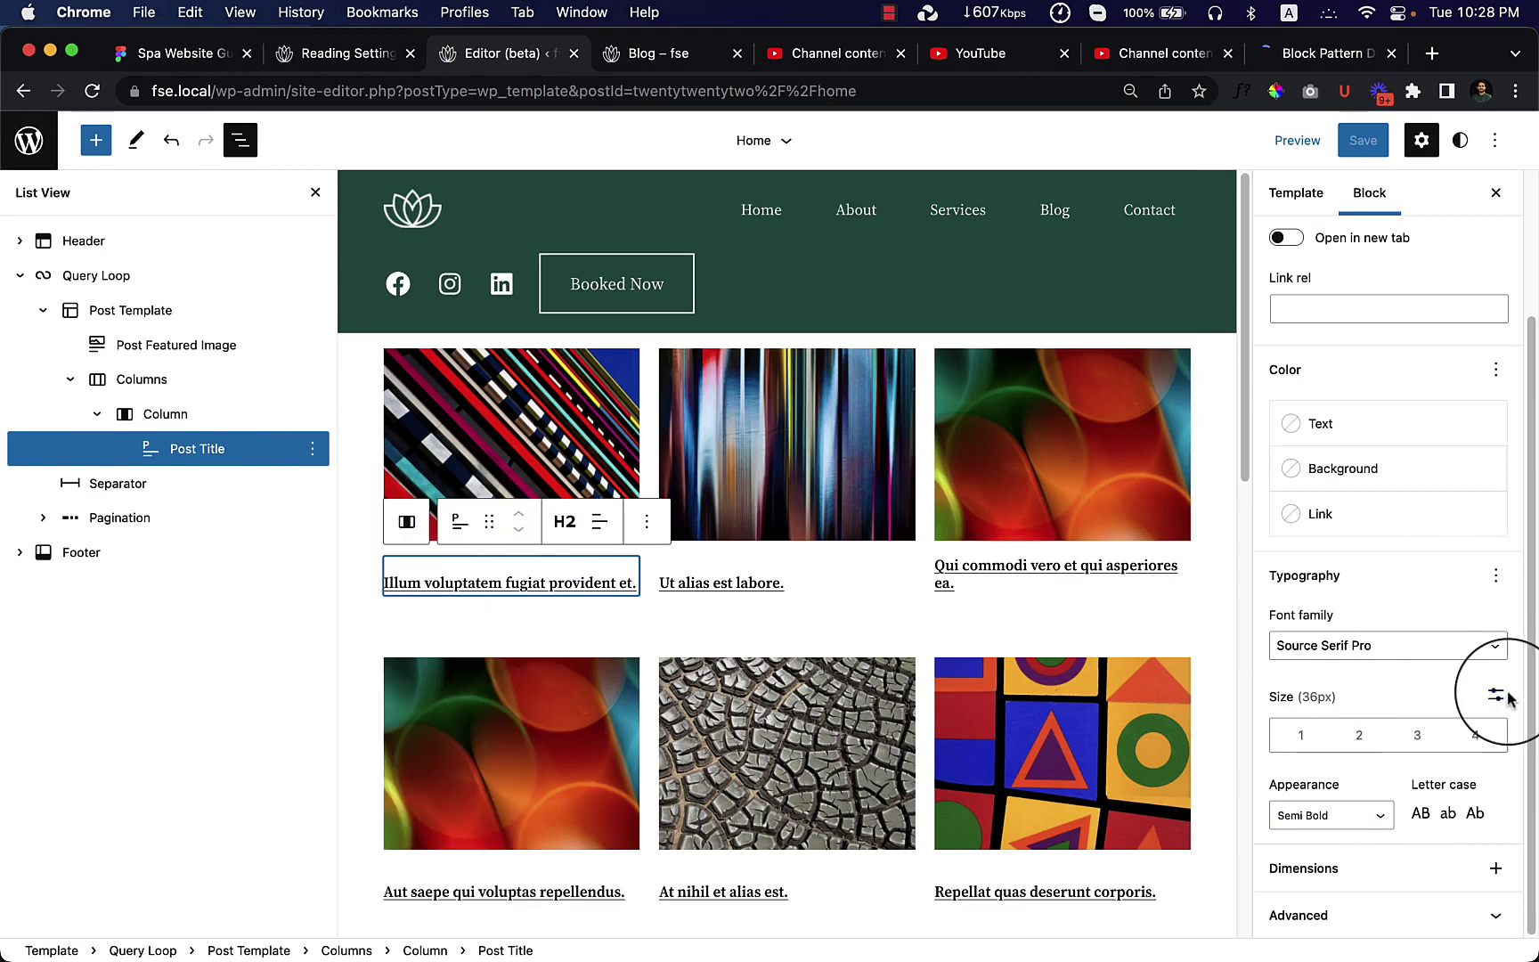
pyautogui.click(1497, 700)
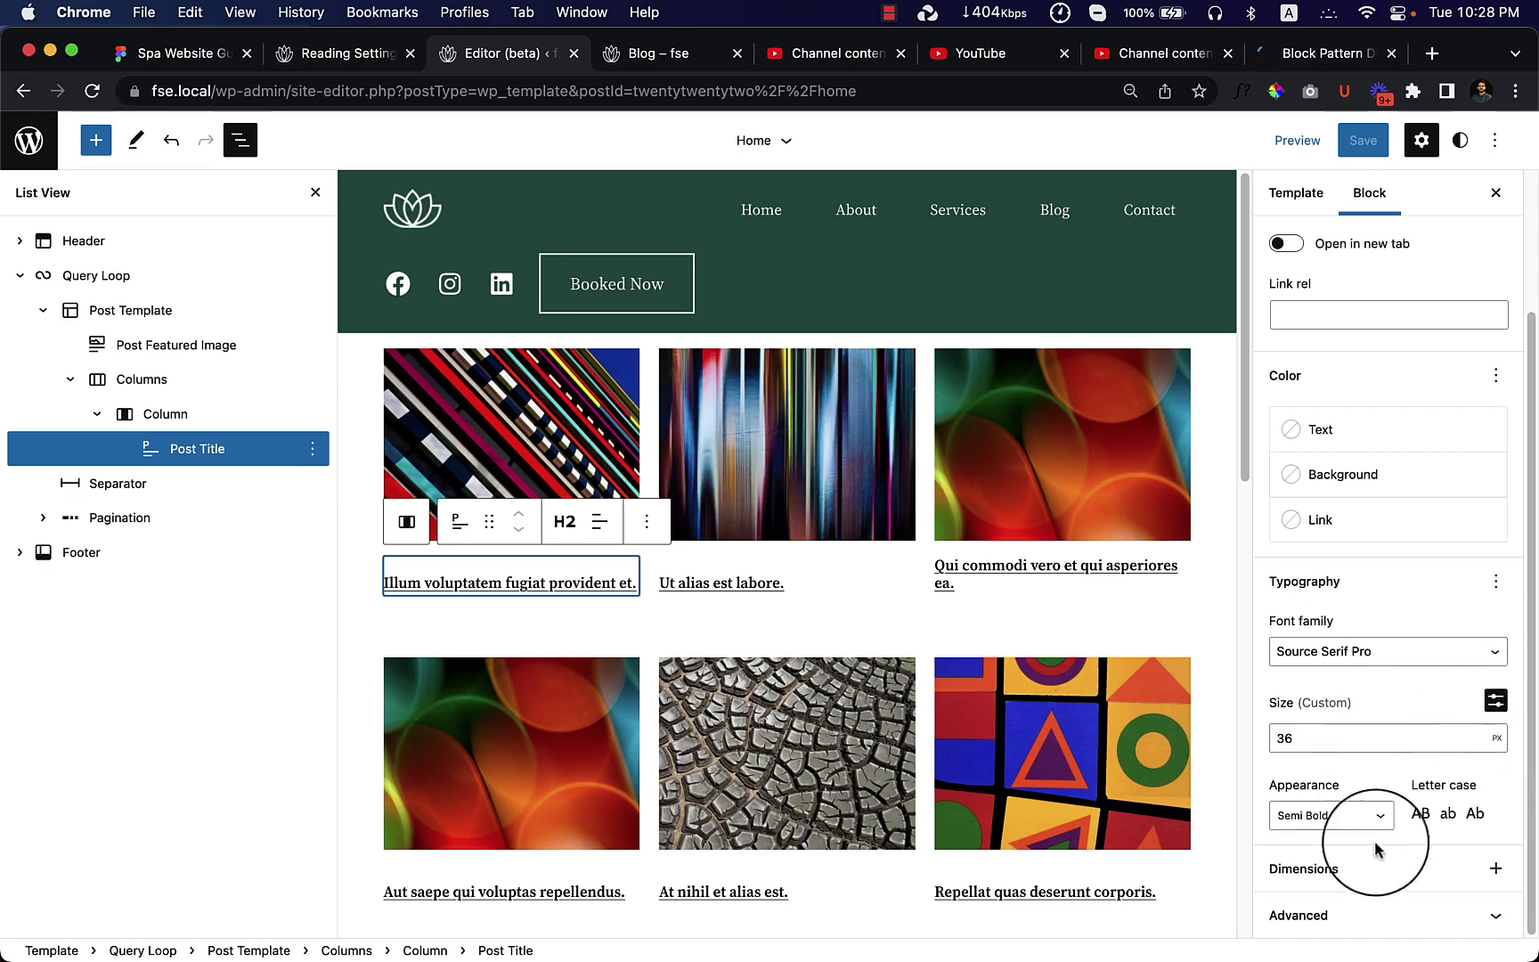
pyautogui.click(1494, 866)
pyautogui.click(1418, 774)
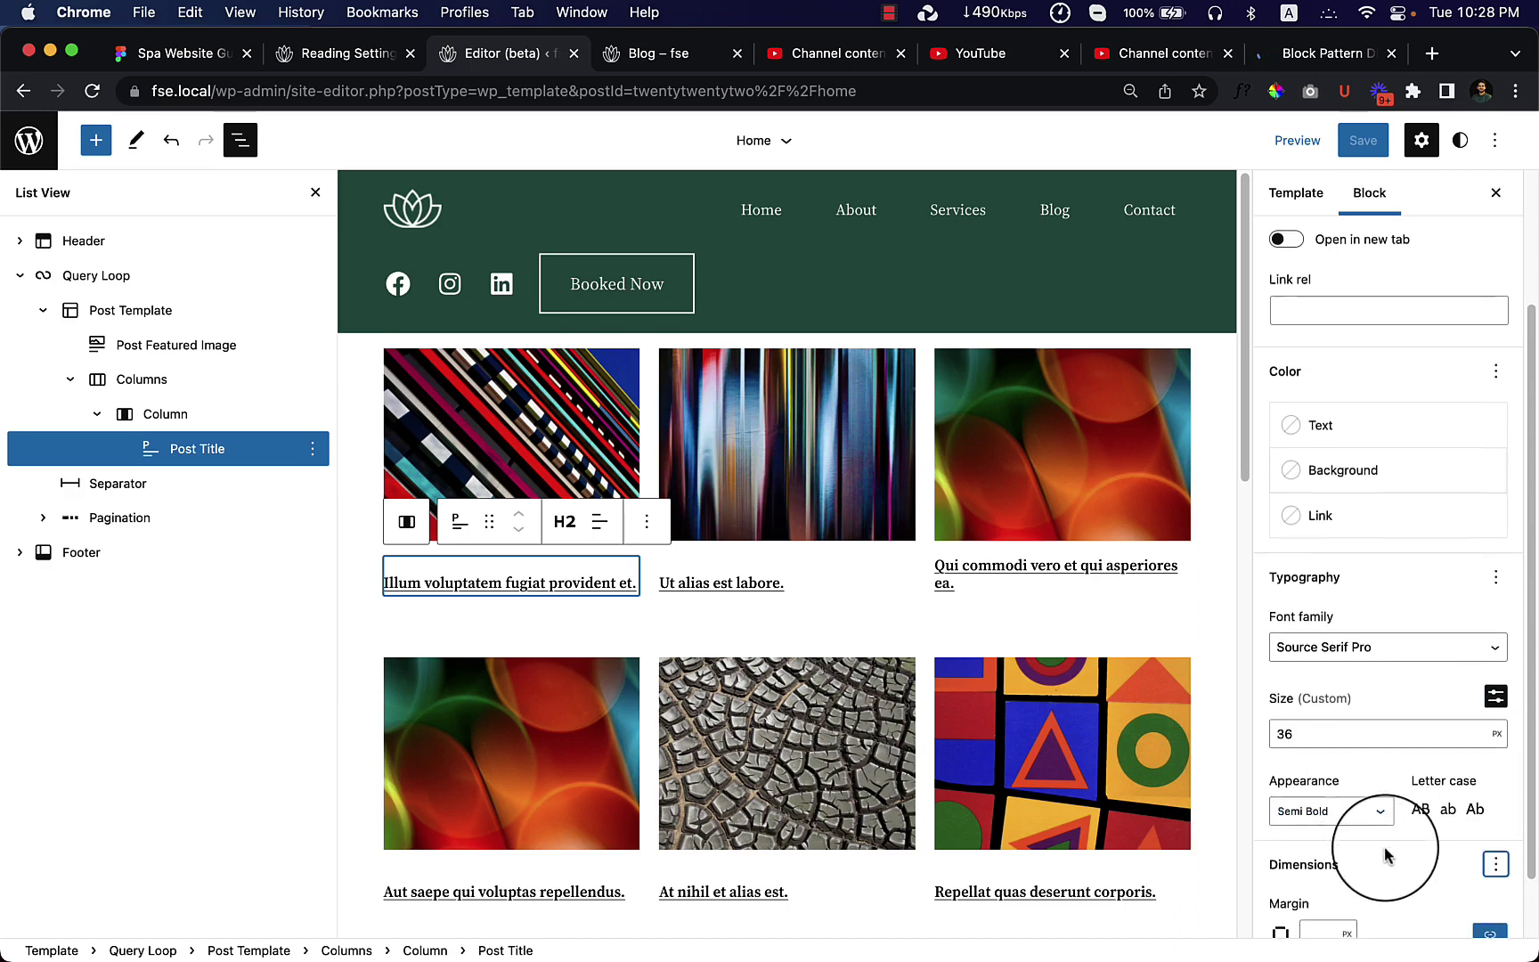
pyautogui.scroll(-2, 1354, 855)
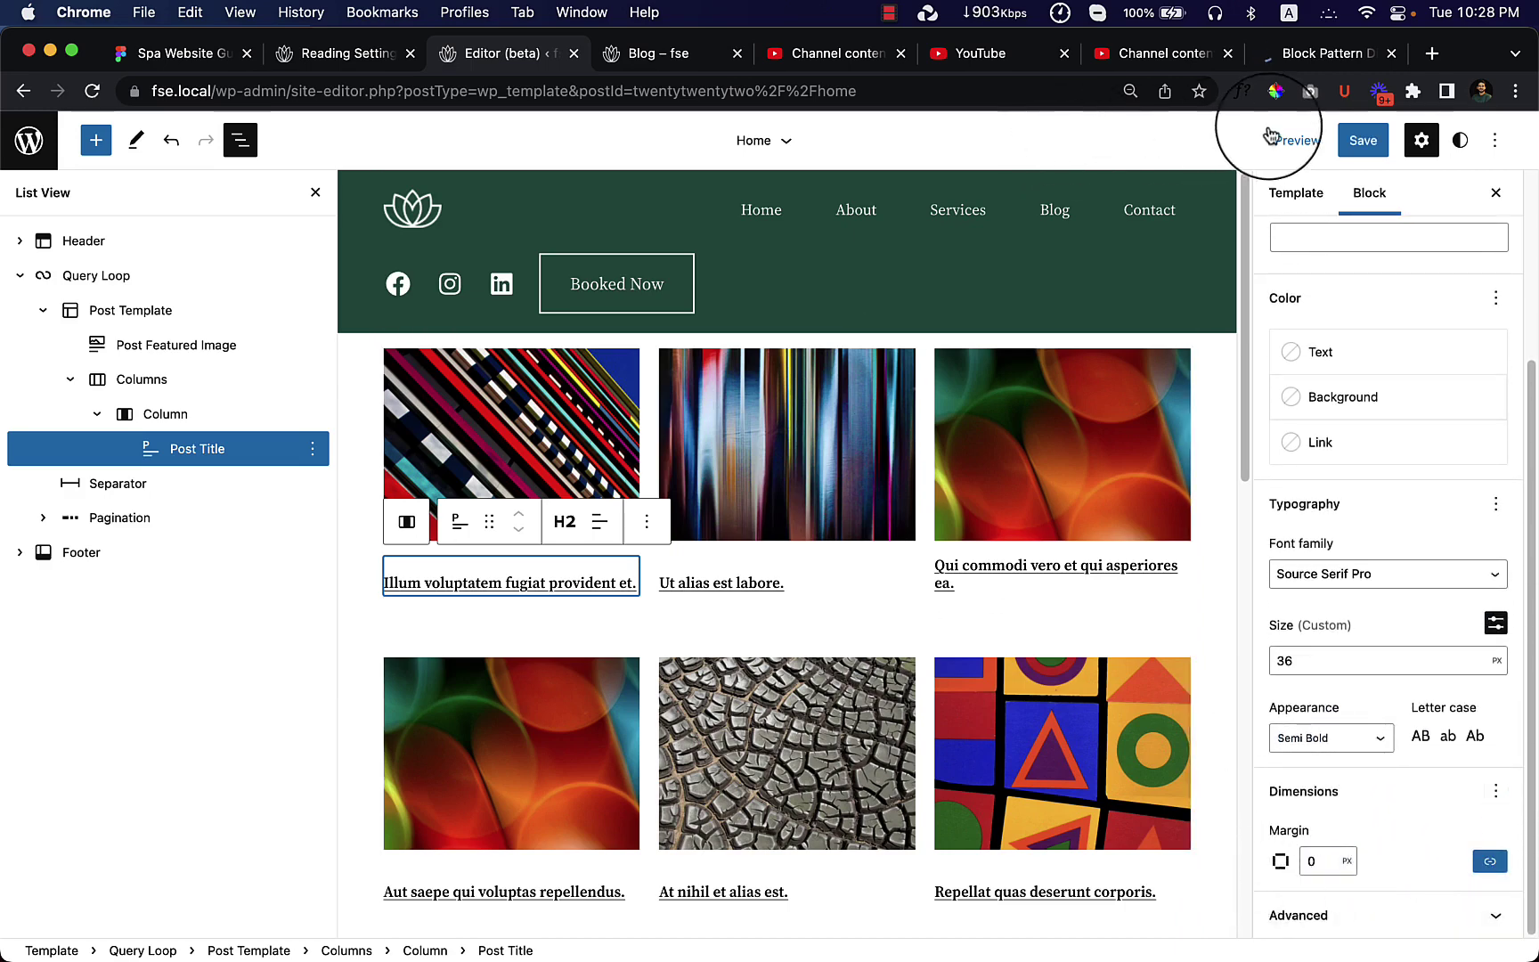
pyautogui.click(1363, 140)
pyautogui.click(1339, 139)
# Switch to the Blog tab, reload it, and scroll down and back up to review the grid
pyautogui.click(682, 55)
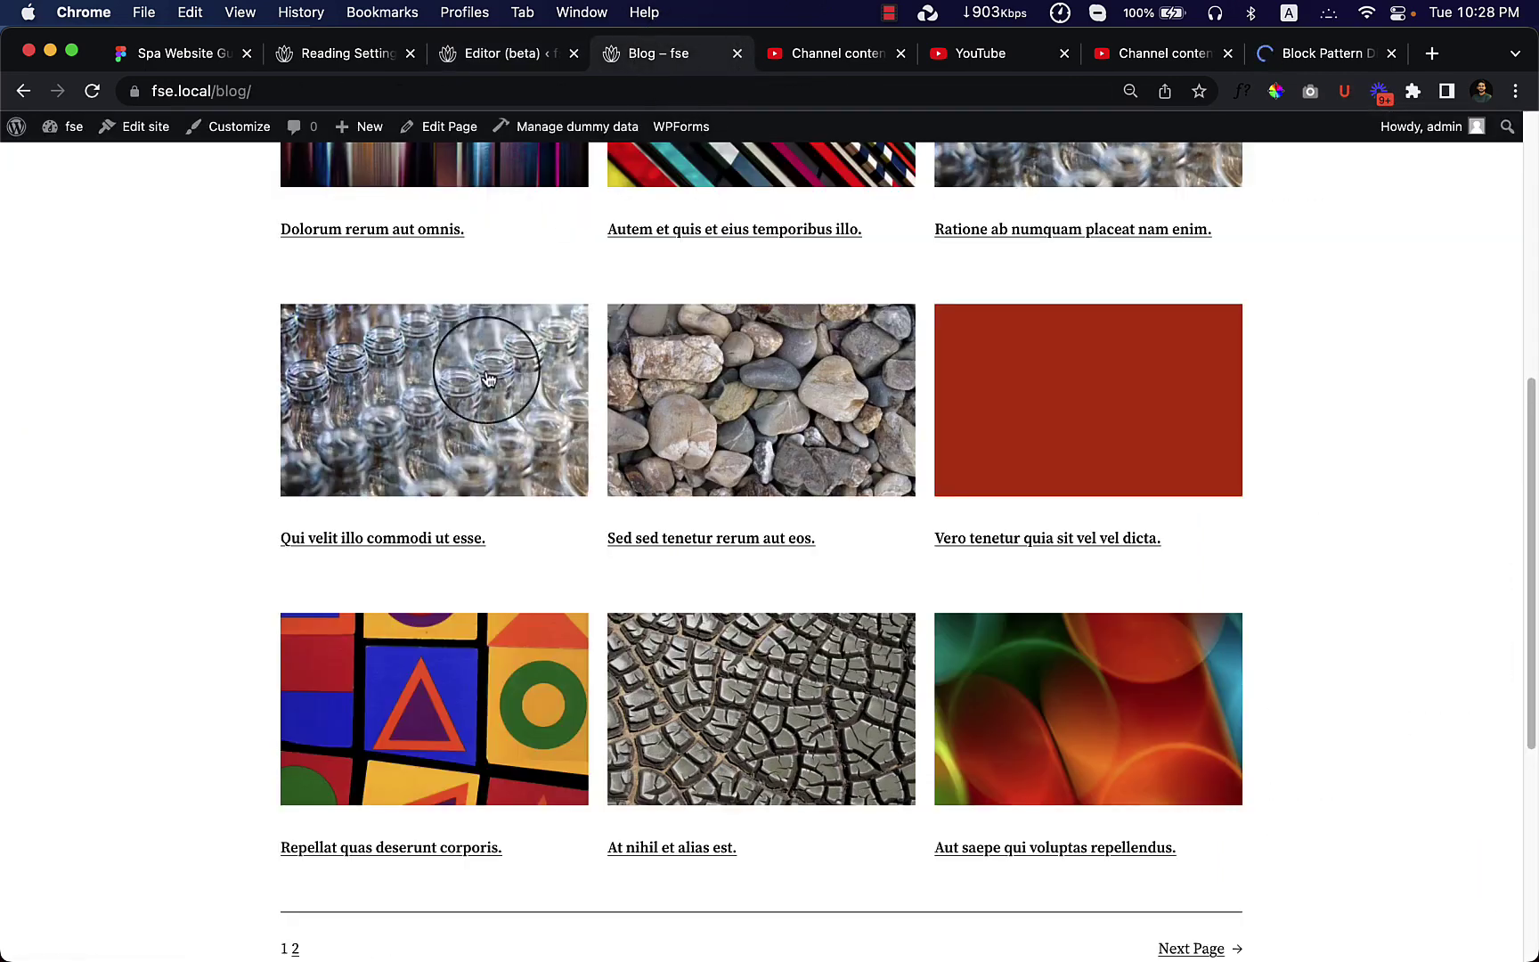
pyautogui.rightClick(190, 401)
pyautogui.click(267, 467)
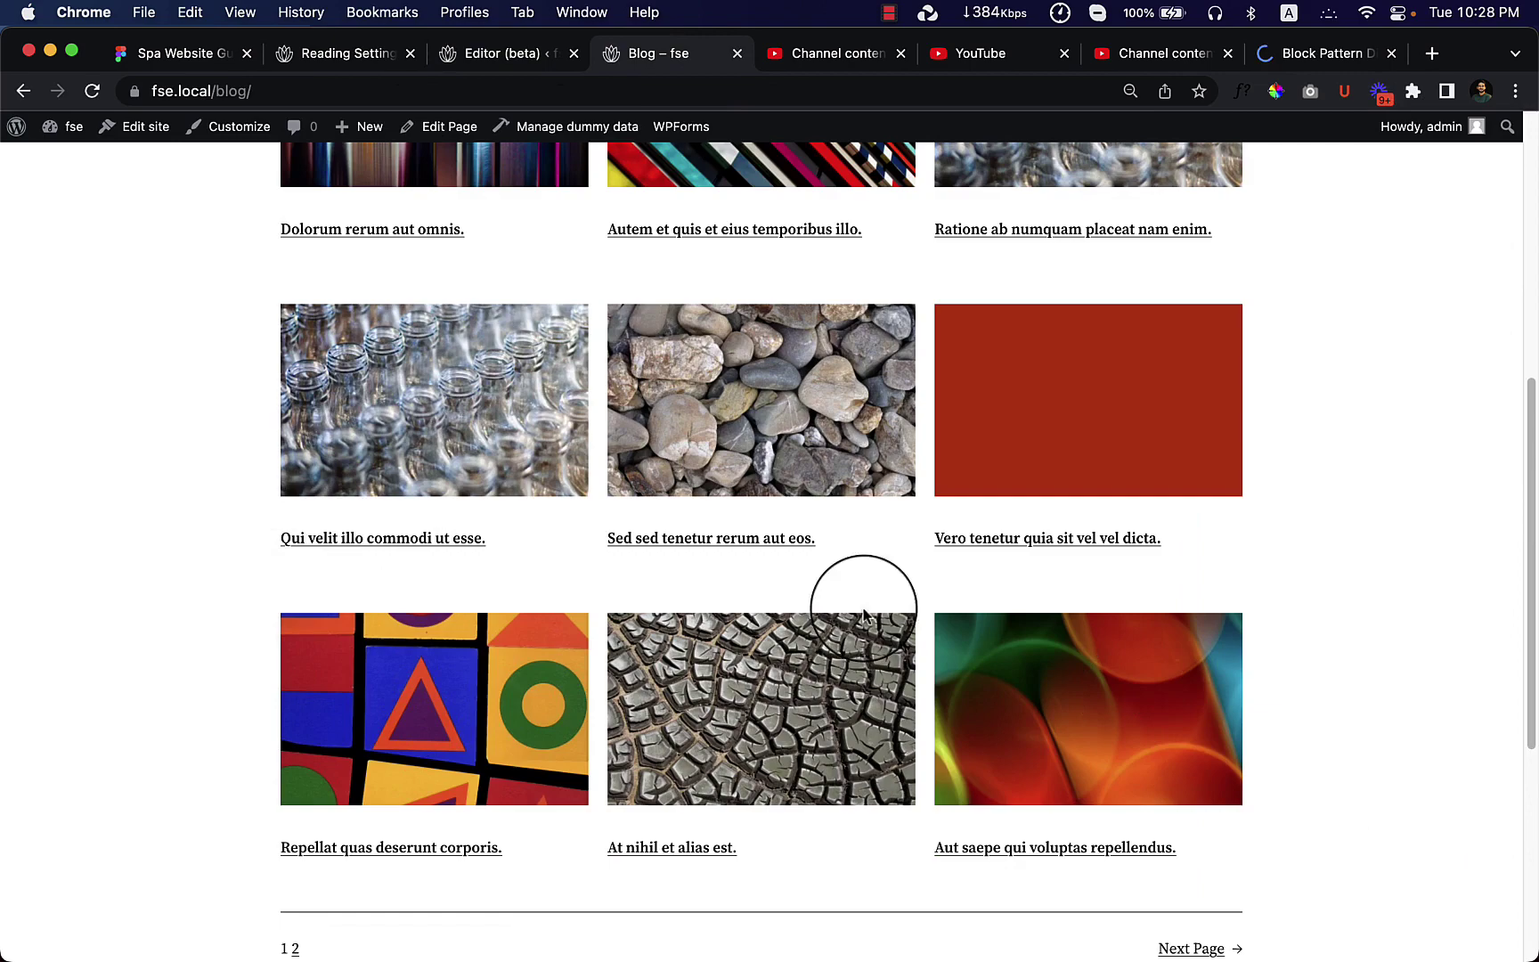
pyautogui.scroll(-3, 777, 590)
pyautogui.scroll(6, 886, 561)
pyautogui.scroll(3, 888, 570)
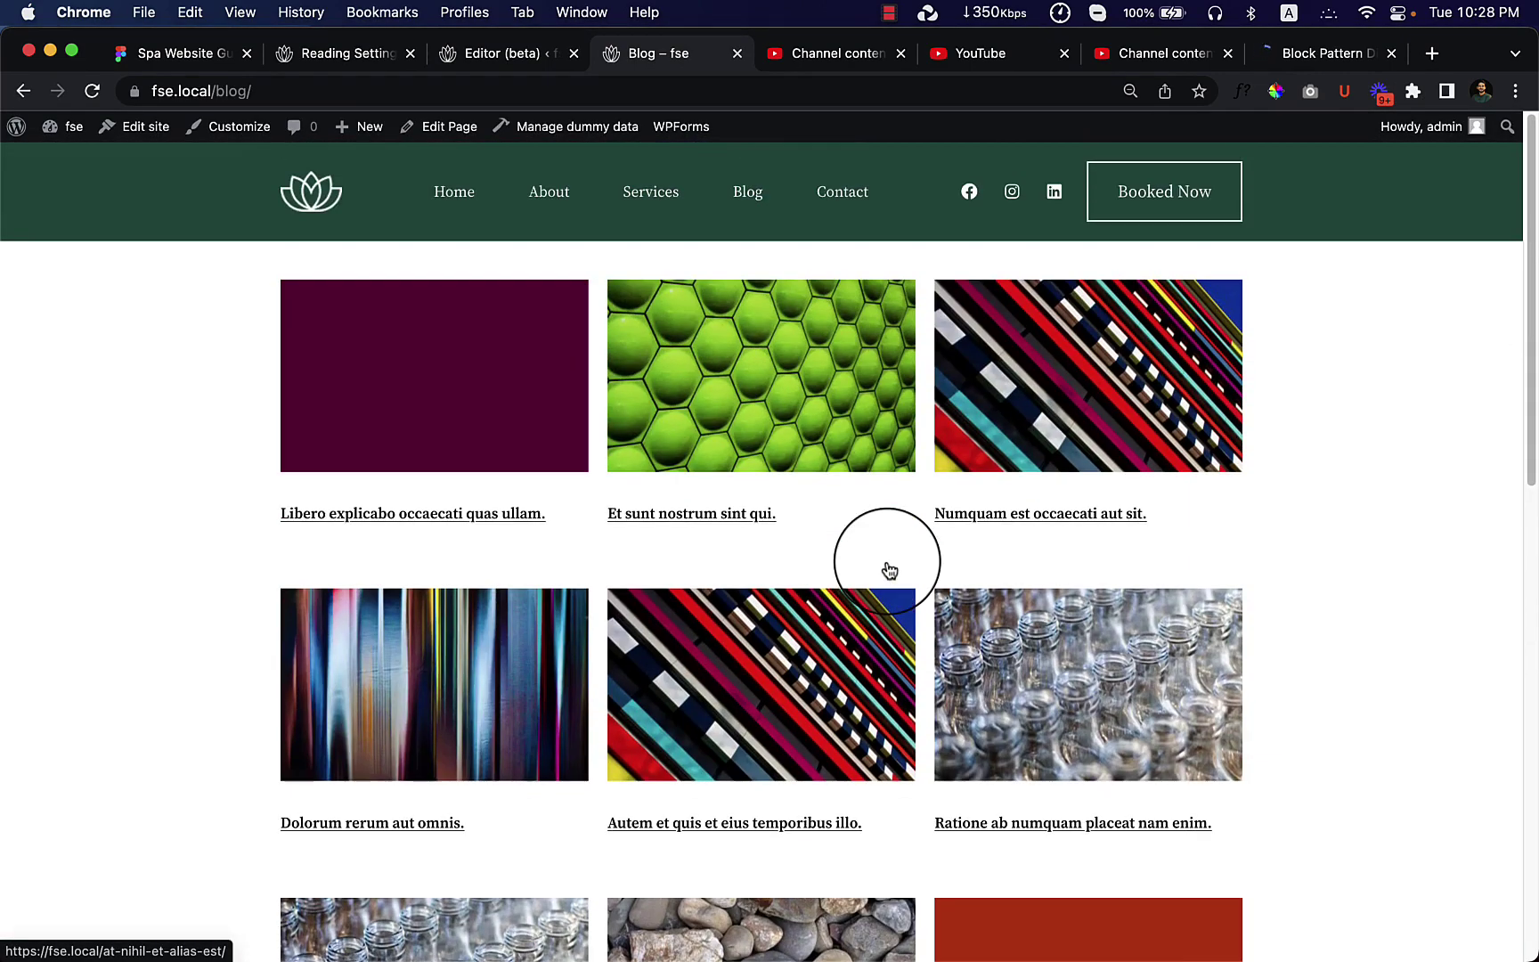
# Select the Columns block and drag a Post Author block, found via 'au', above the first title
pyautogui.click(484, 53)
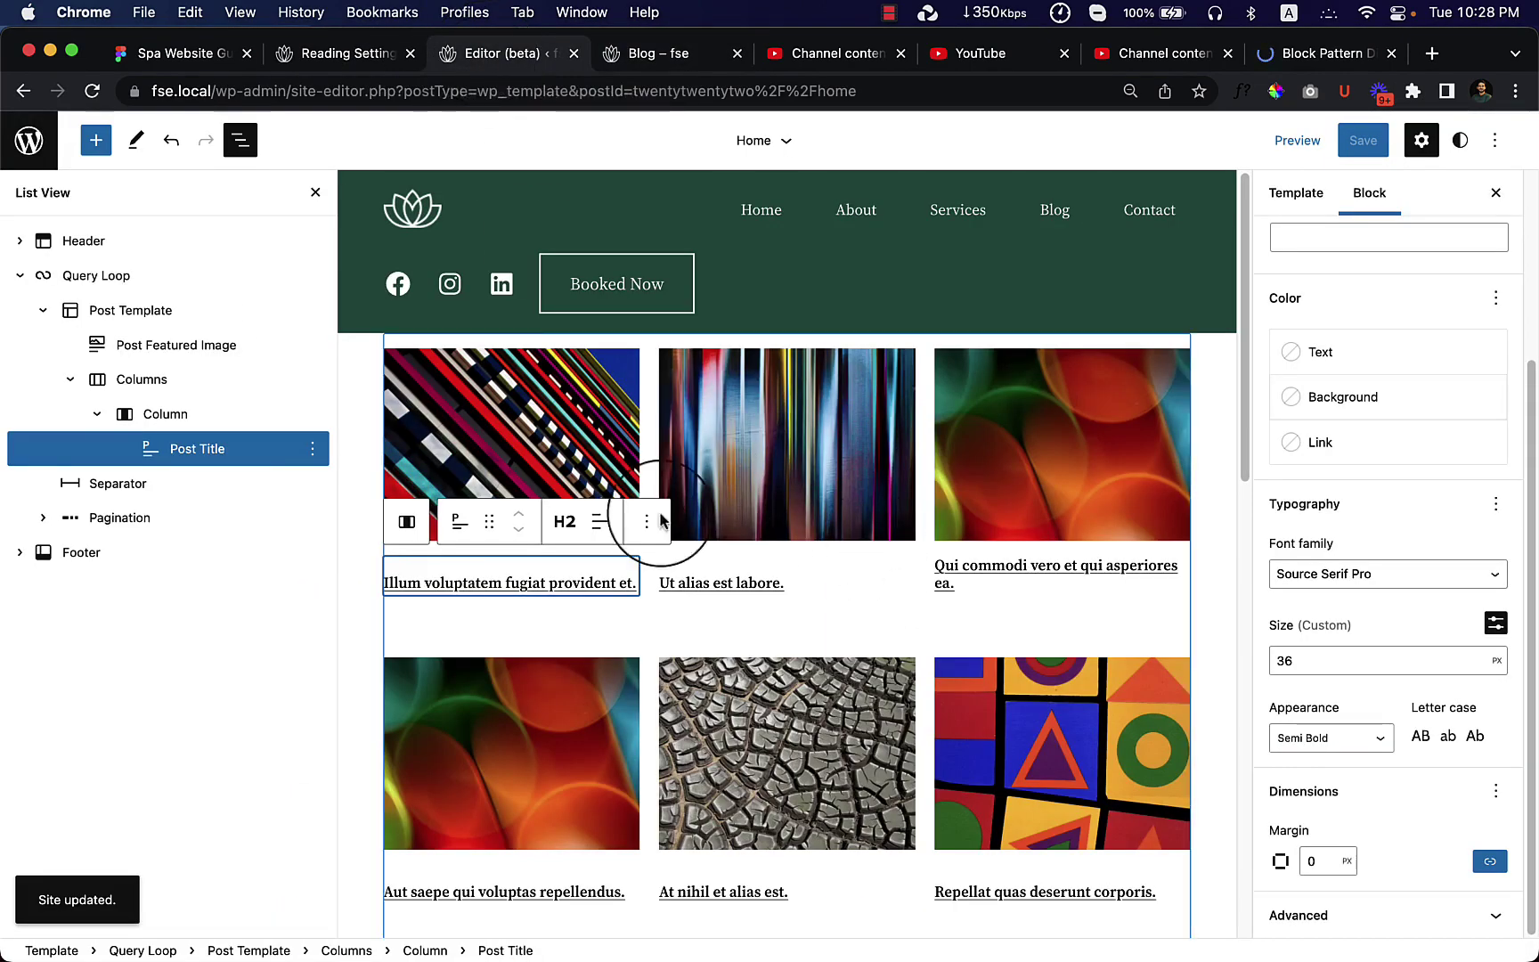
pyautogui.click(166, 415)
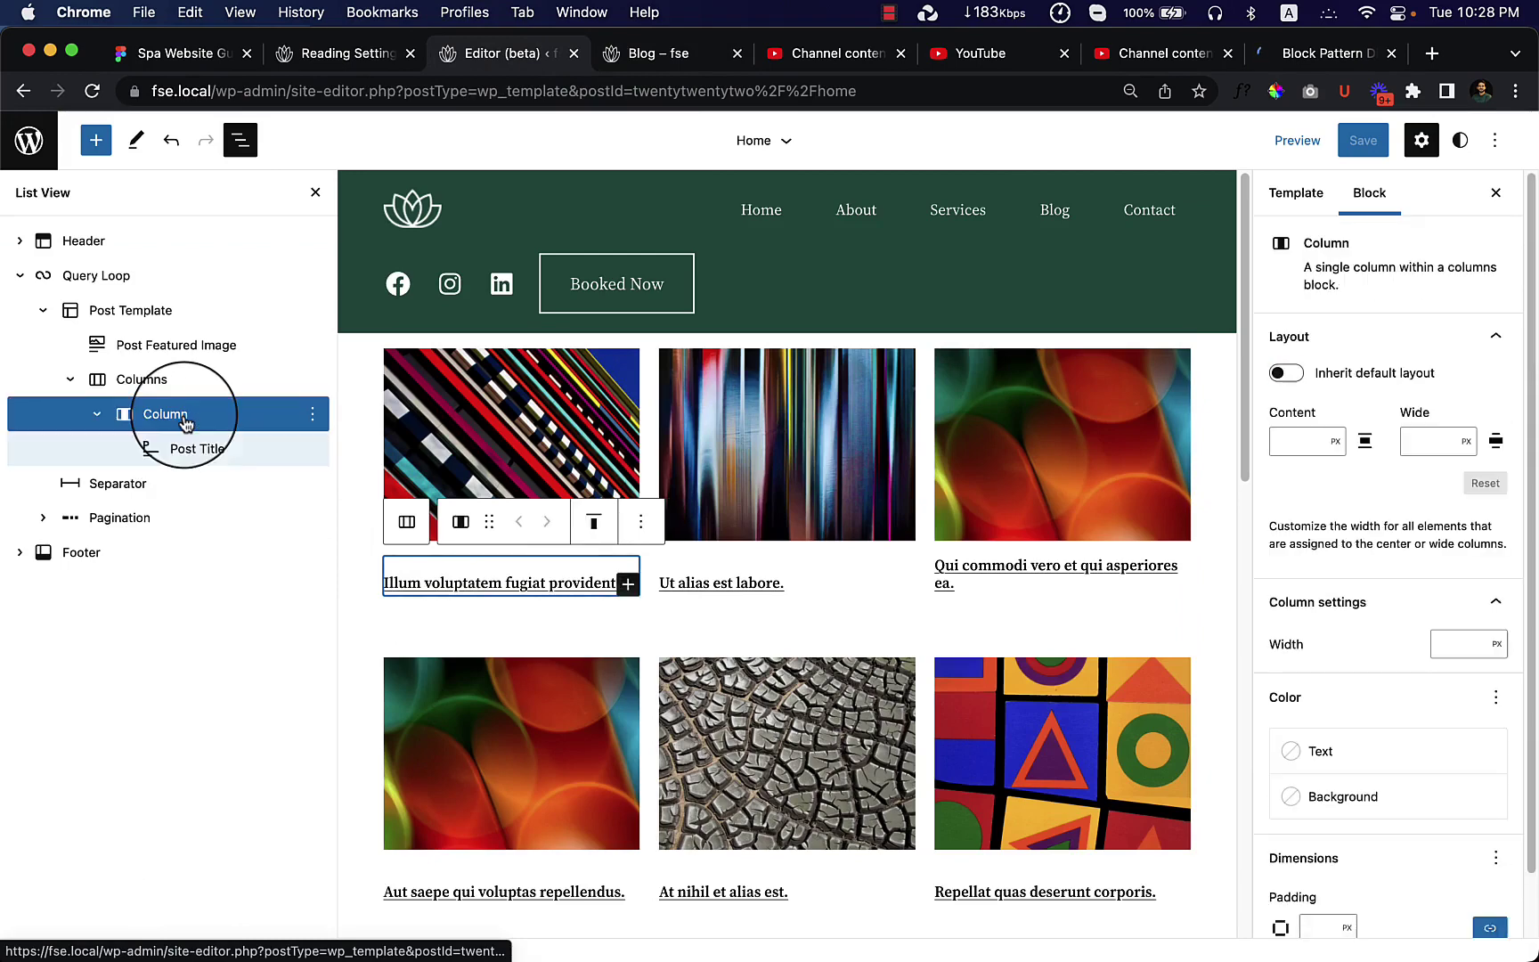
pyautogui.click(185, 383)
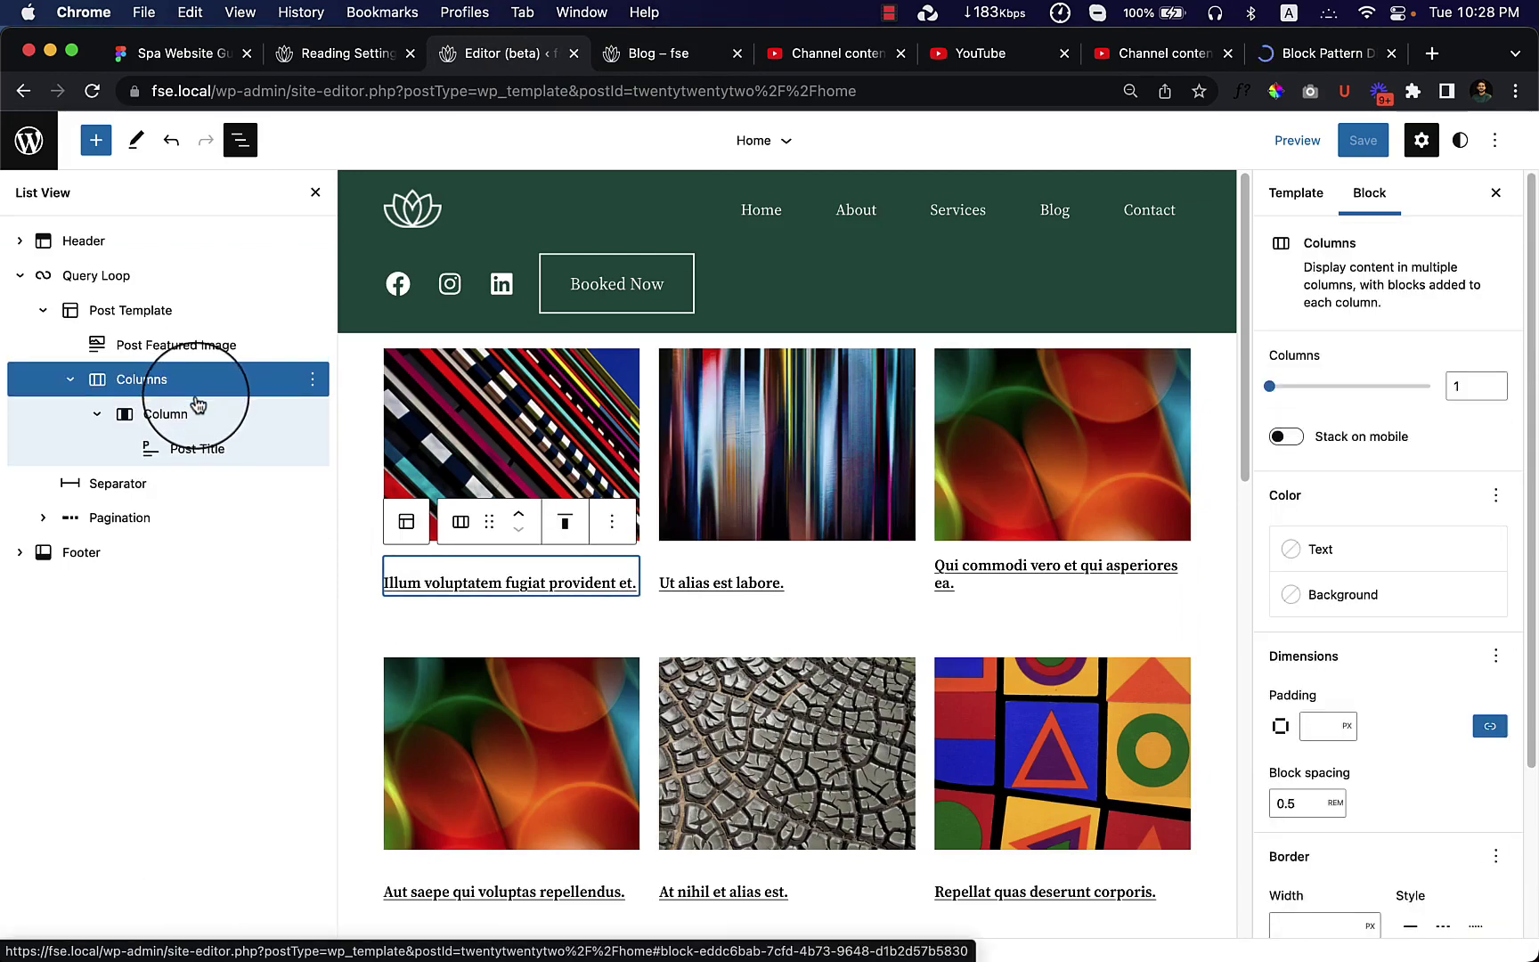
pyautogui.click(96, 141)
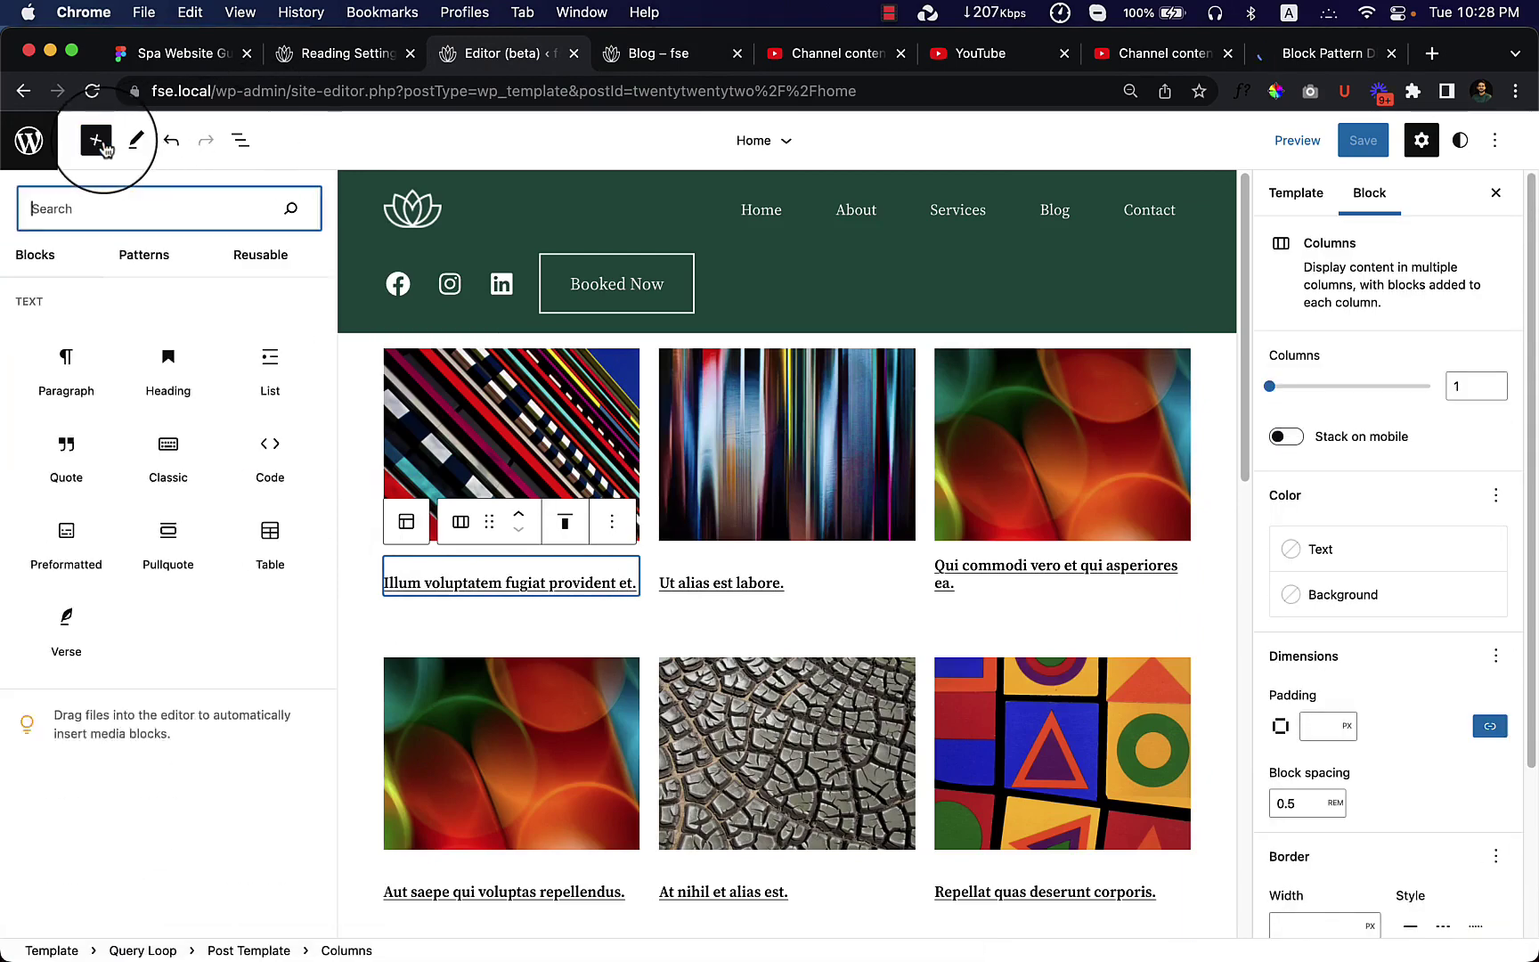
pyautogui.write('au')
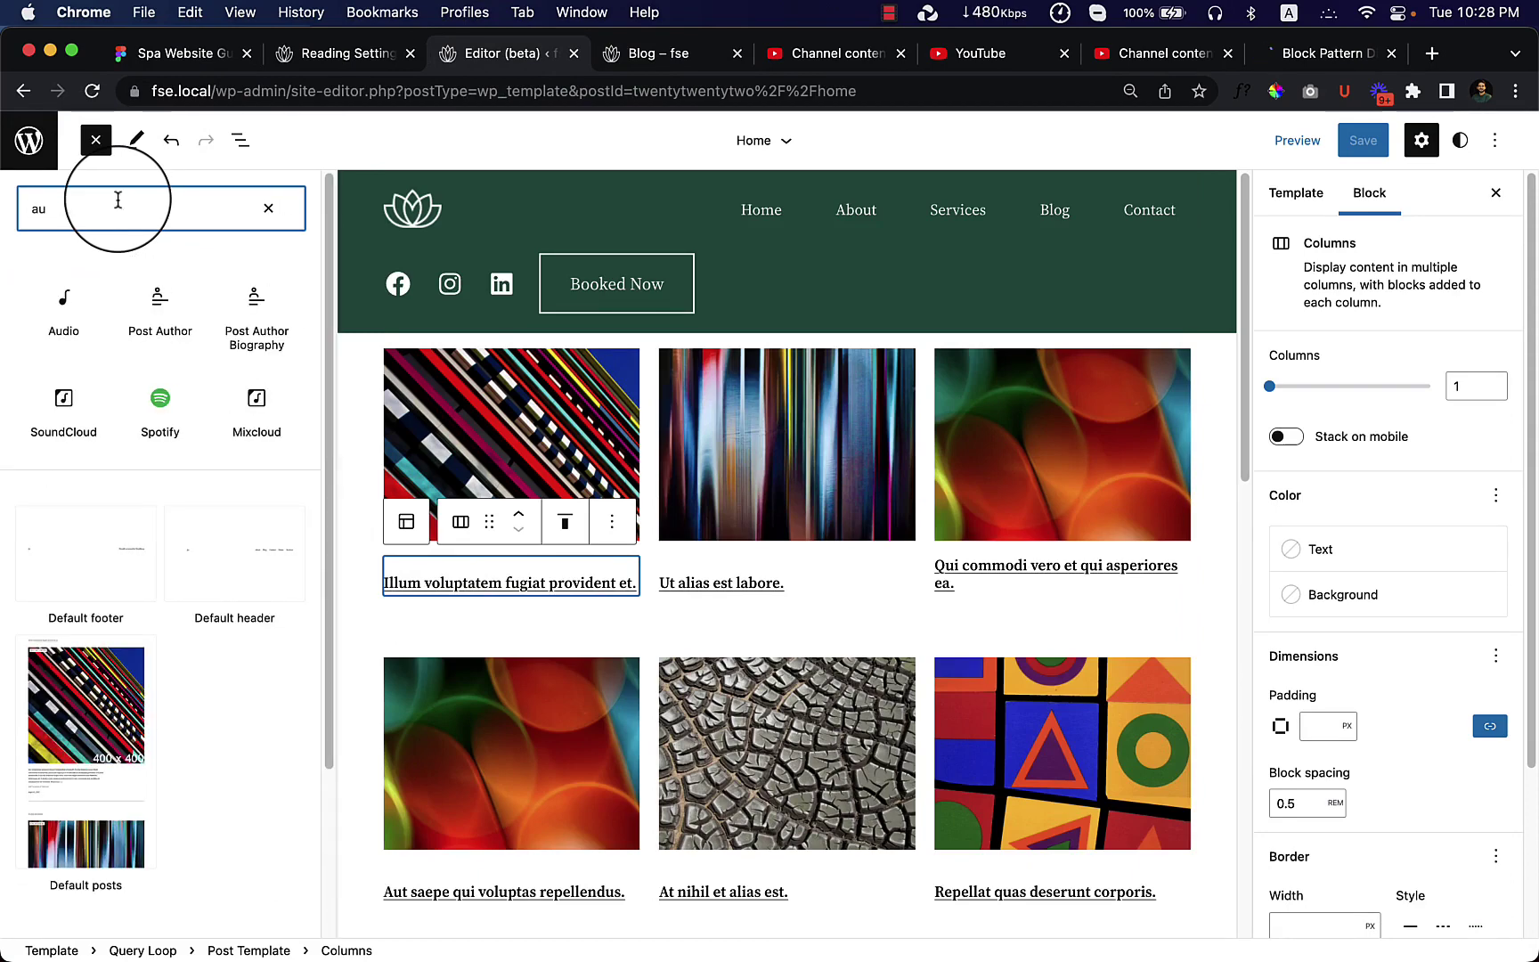
pyautogui.moveTo(161, 301)
pyautogui.moveTo(161, 302); pyautogui.dragTo(449, 581)
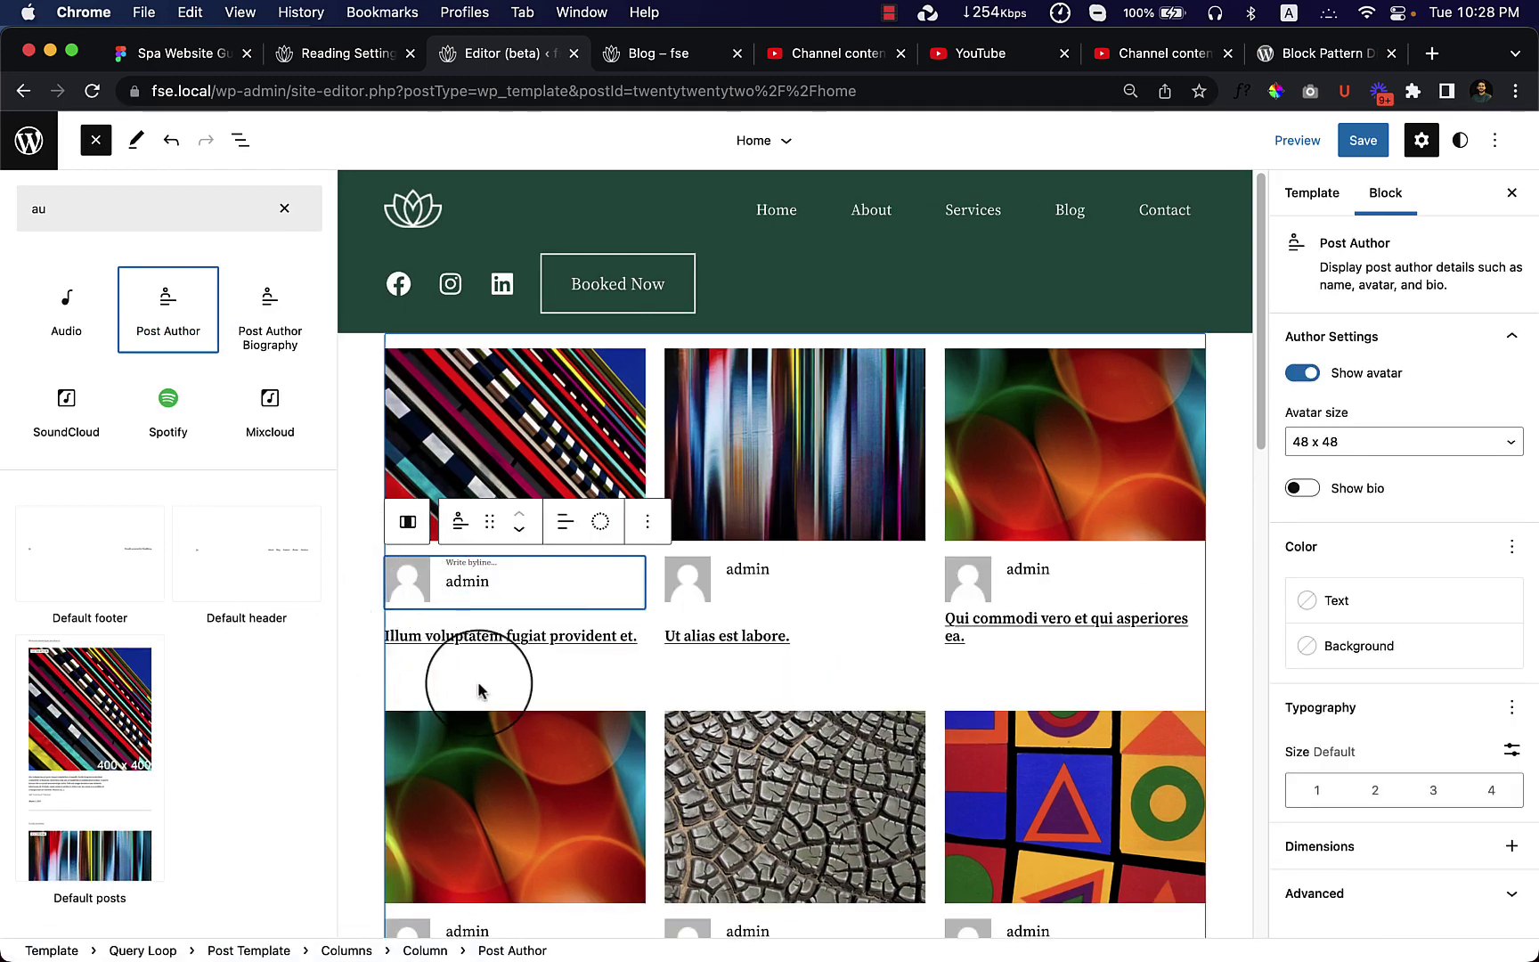
# Save the template and reload the live Blog page to see author bylines above the titles
pyautogui.click(1363, 140)
pyautogui.click(1359, 142)
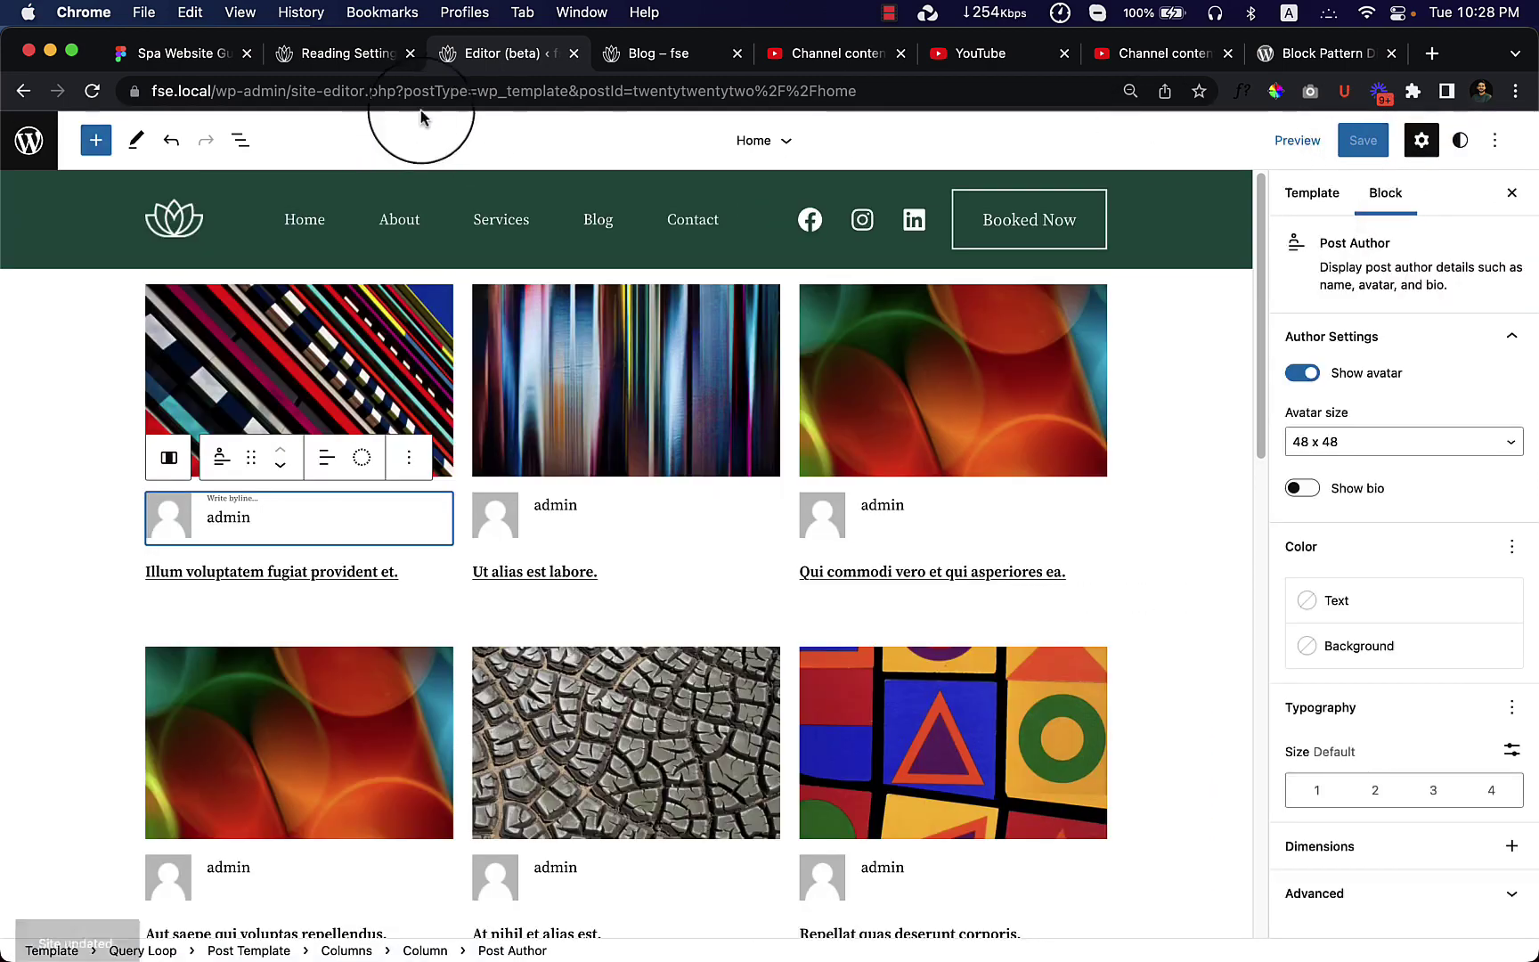
pyautogui.click(610, 65)
pyautogui.rightClick(163, 465)
pyautogui.click(230, 514)
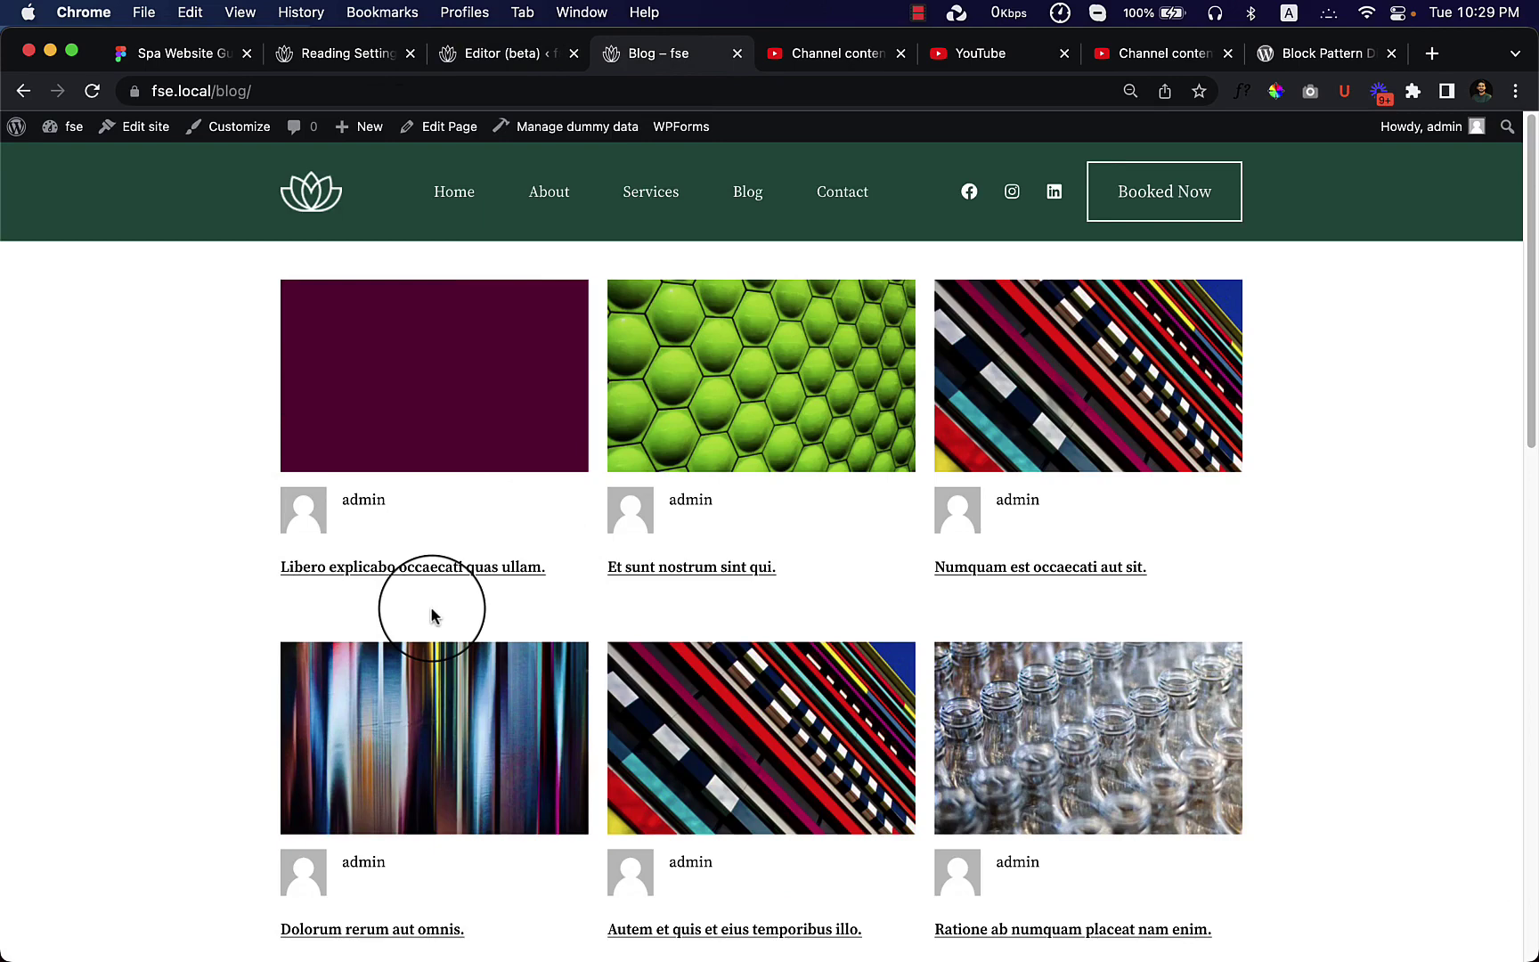
# Turn off Show avatar on the Post Author byline, leaving the avatar size at 48 x 48
pyautogui.click(499, 53)
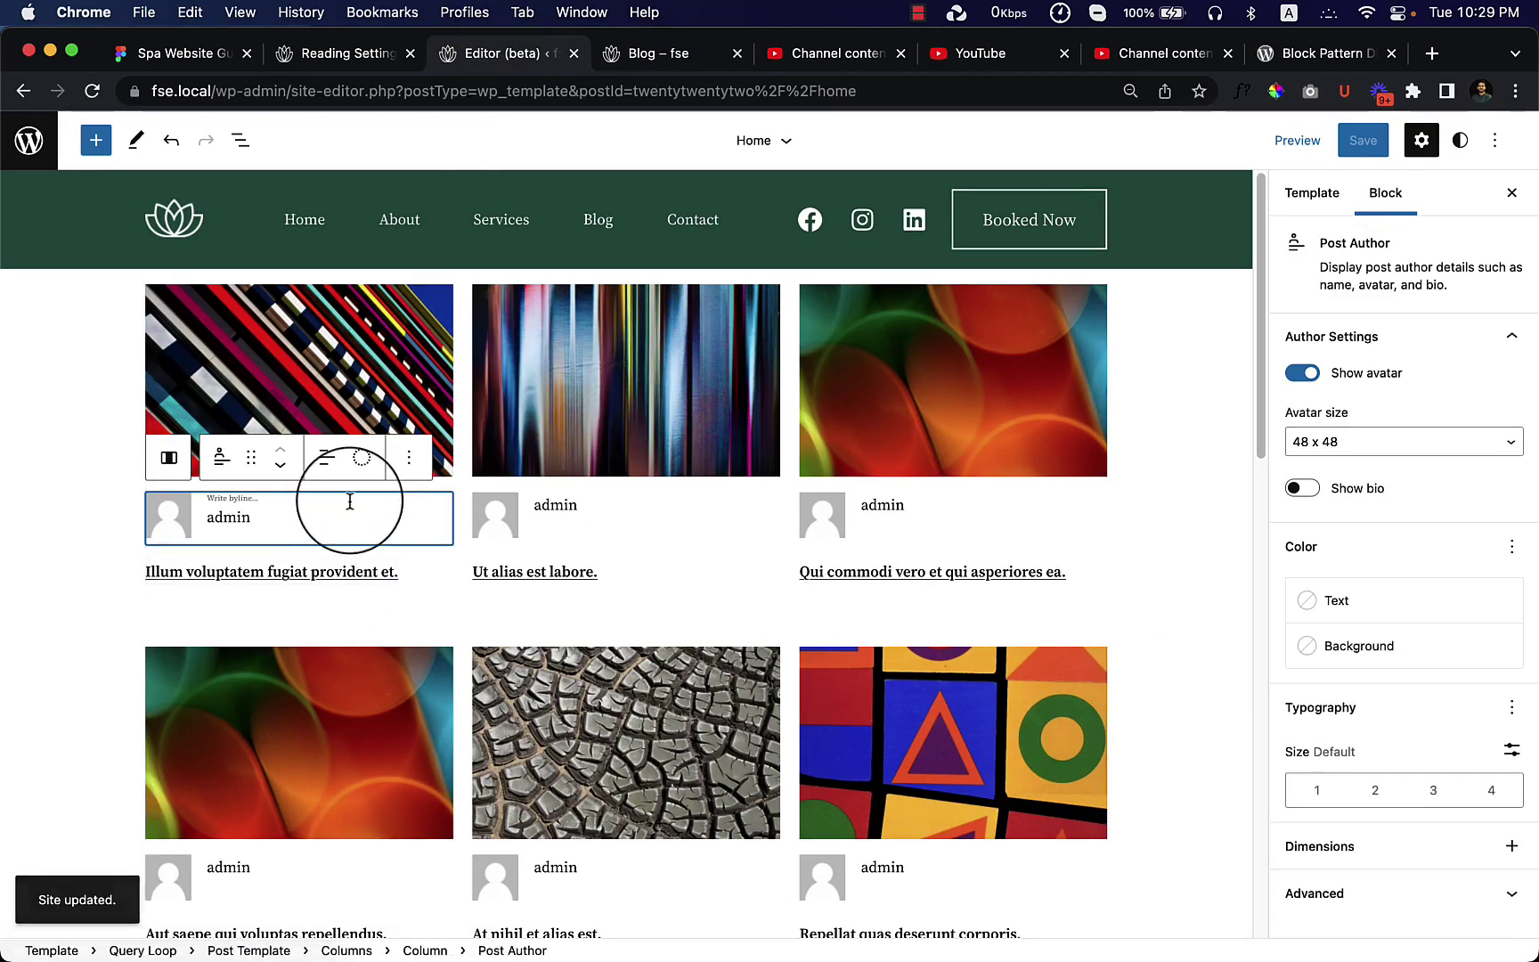
pyautogui.click(1373, 446)
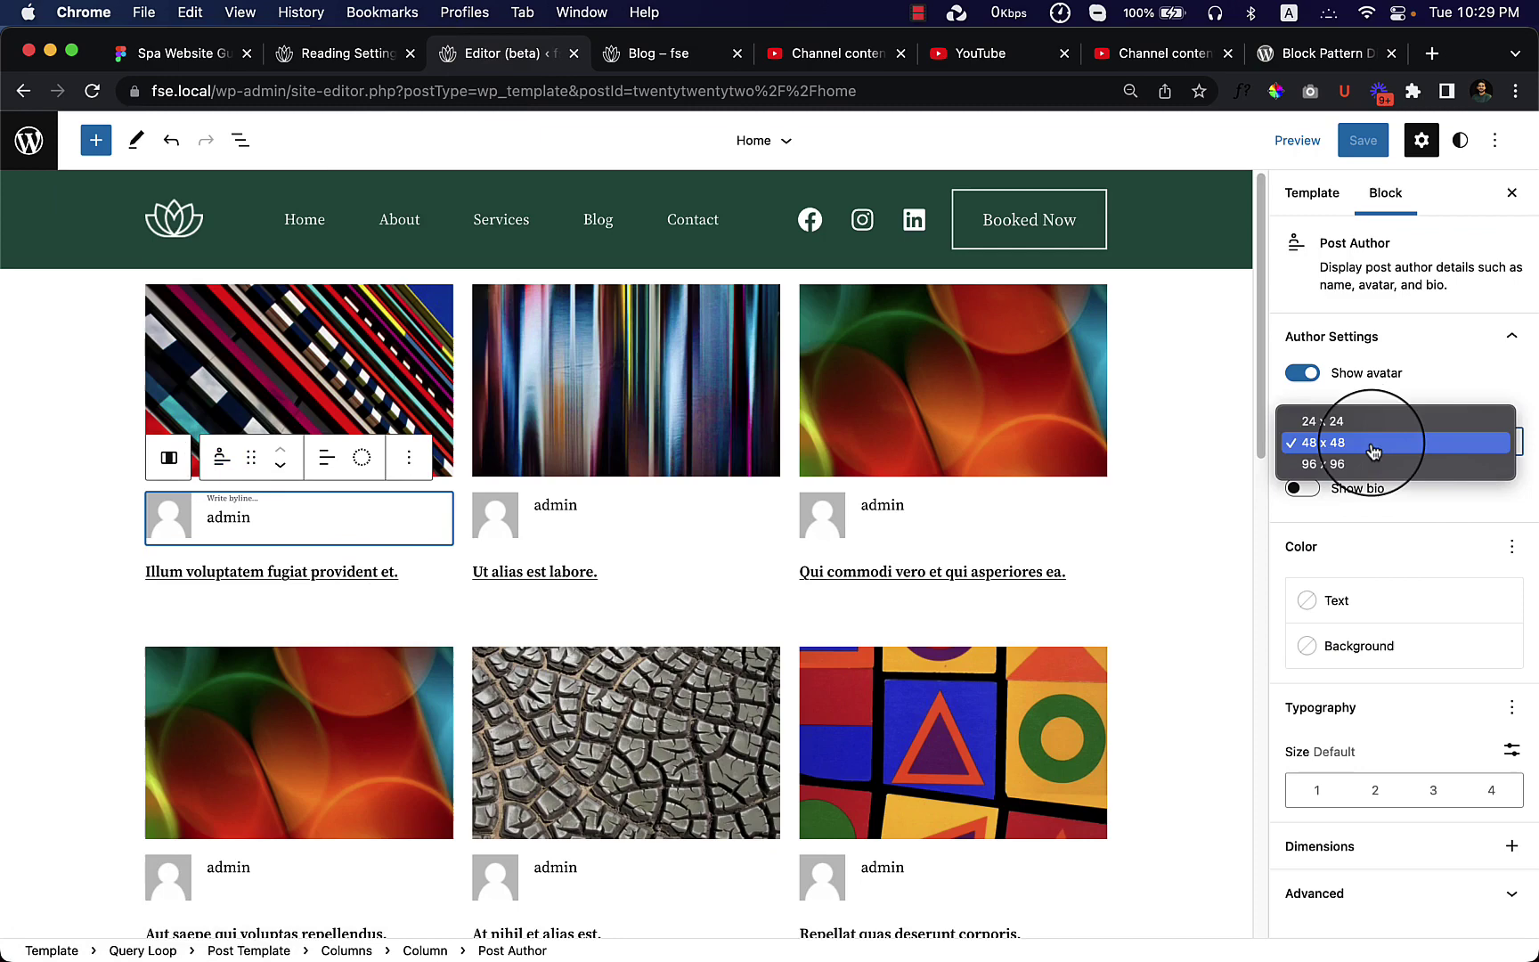
pyautogui.click(1291, 373)
pyautogui.click(1293, 373)
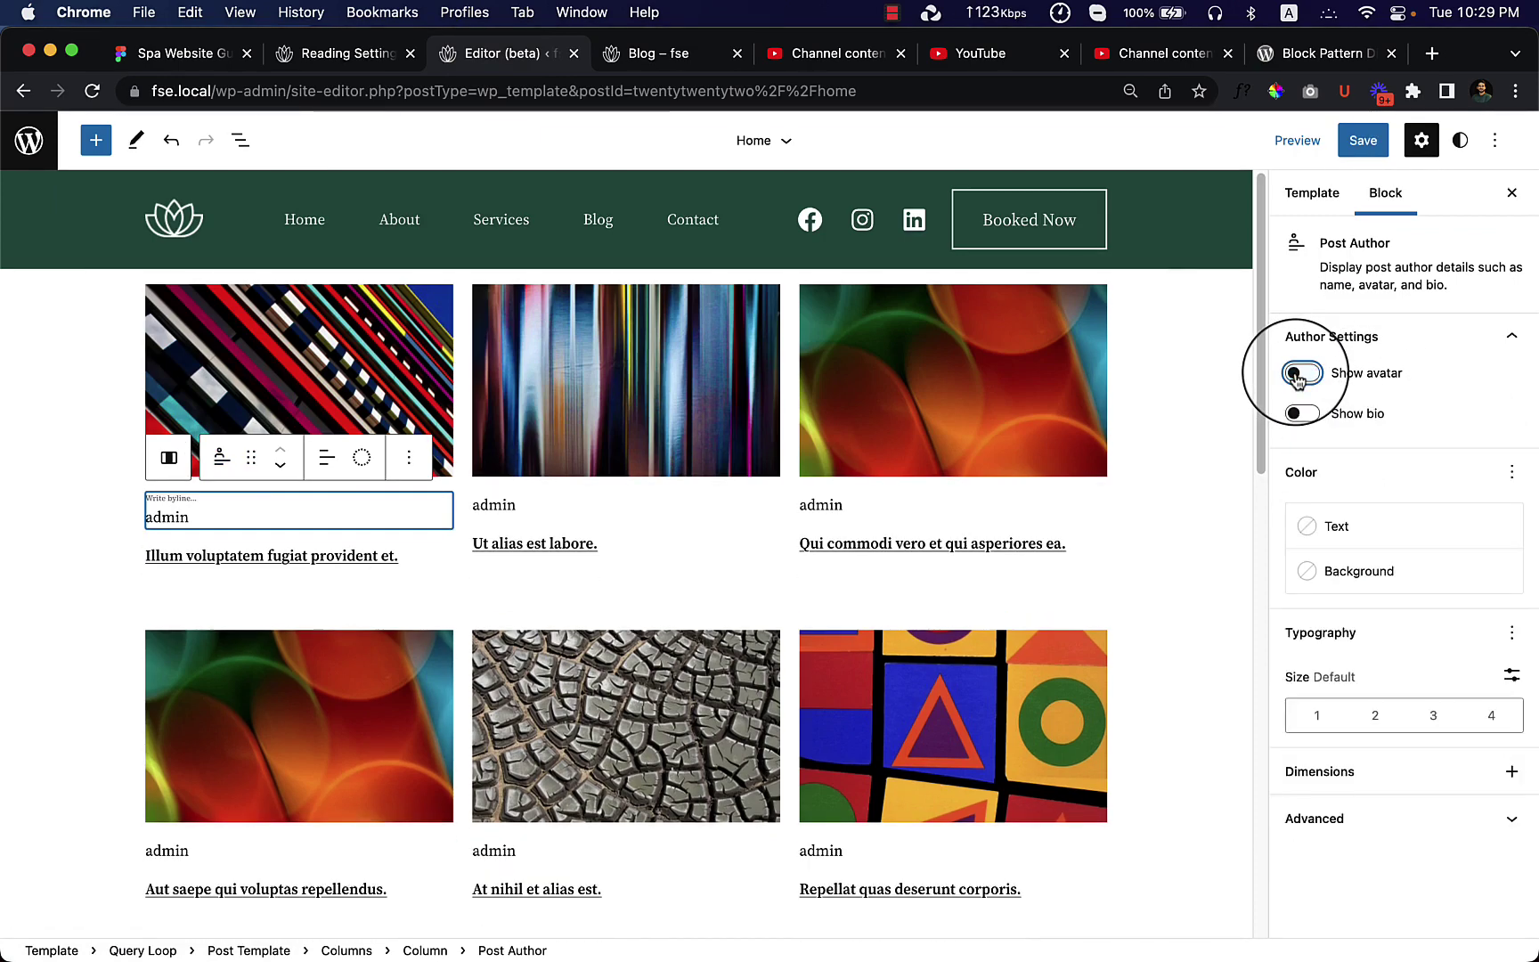
# Toggle Show bio on and off, undo an accidental empty block after the byline, and reselect it
pyautogui.click(1302, 413)
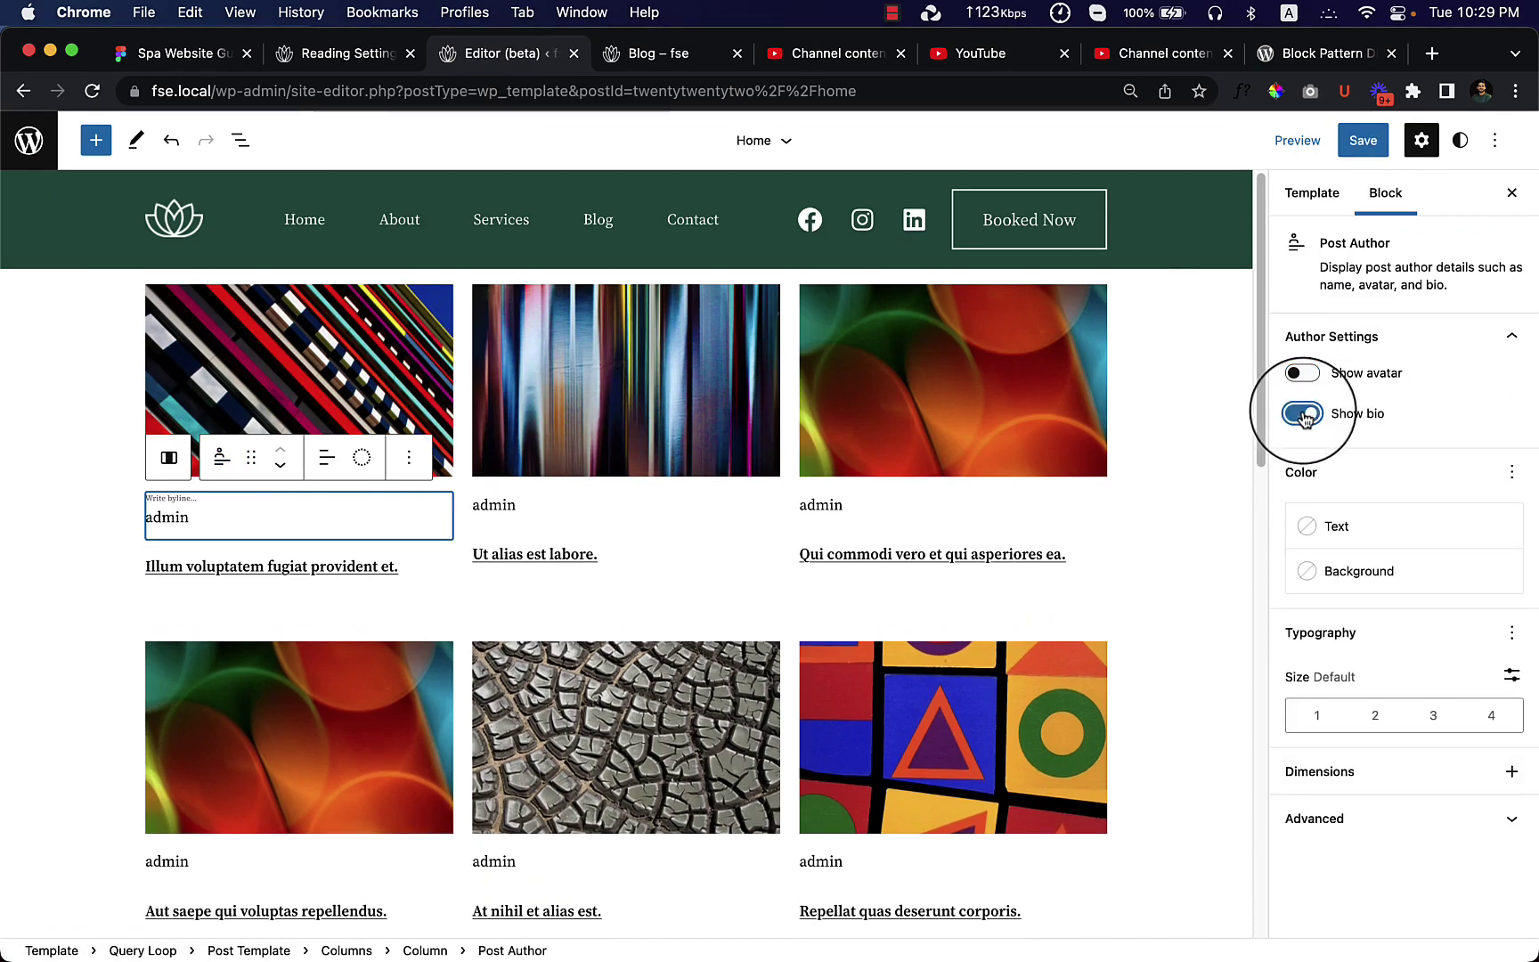
pyautogui.click(1302, 413)
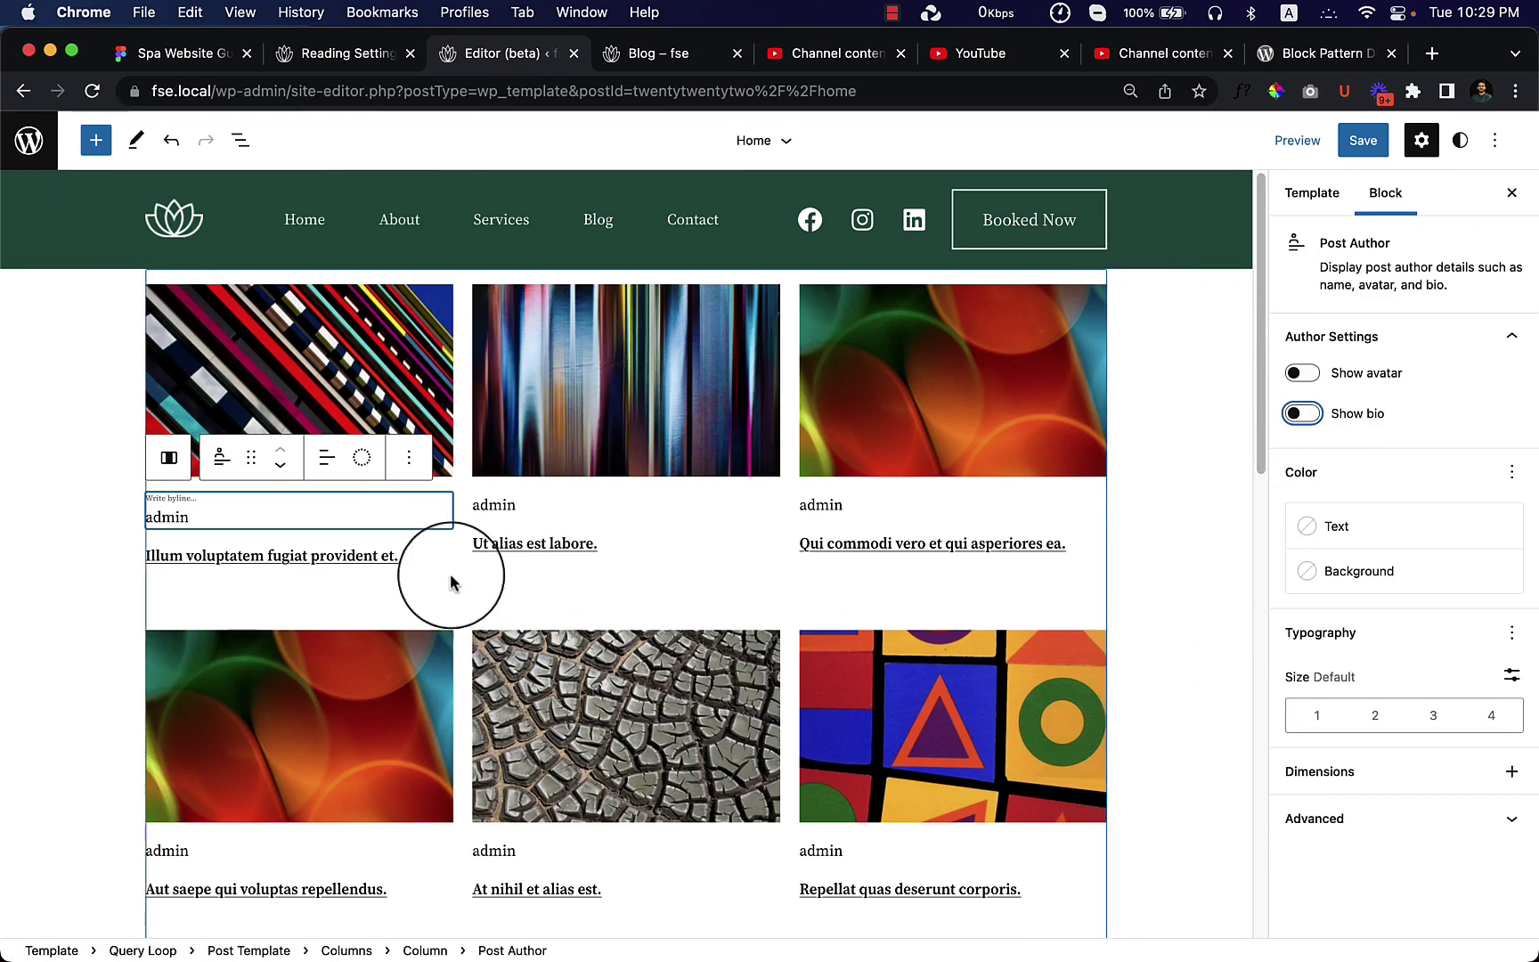
pyautogui.click(409, 457)
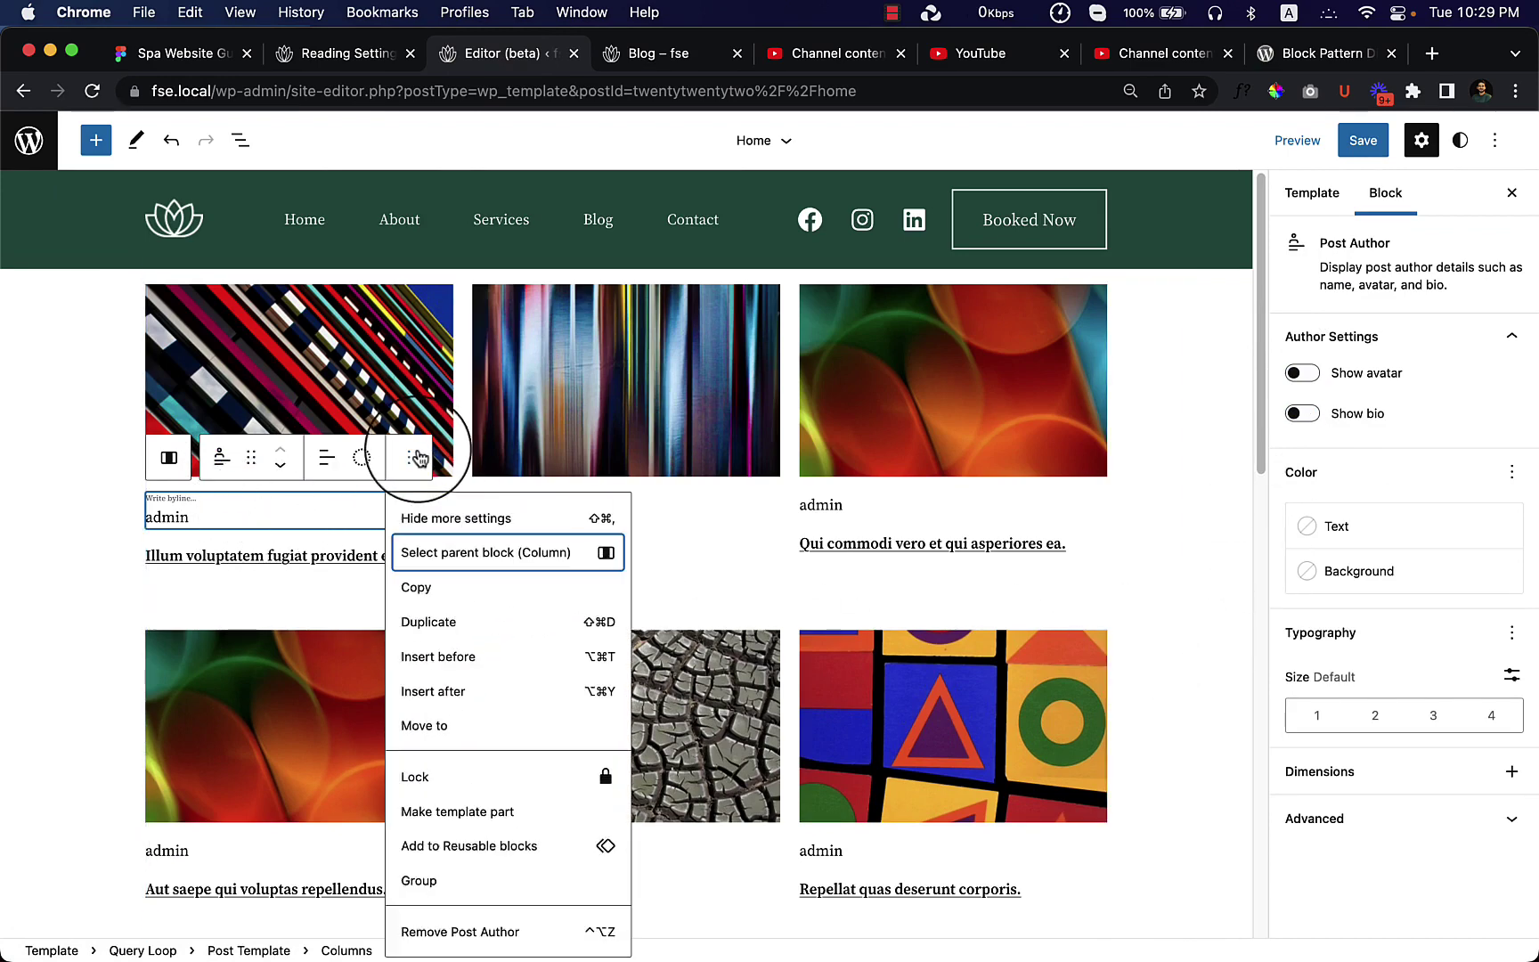
pyautogui.click(458, 690)
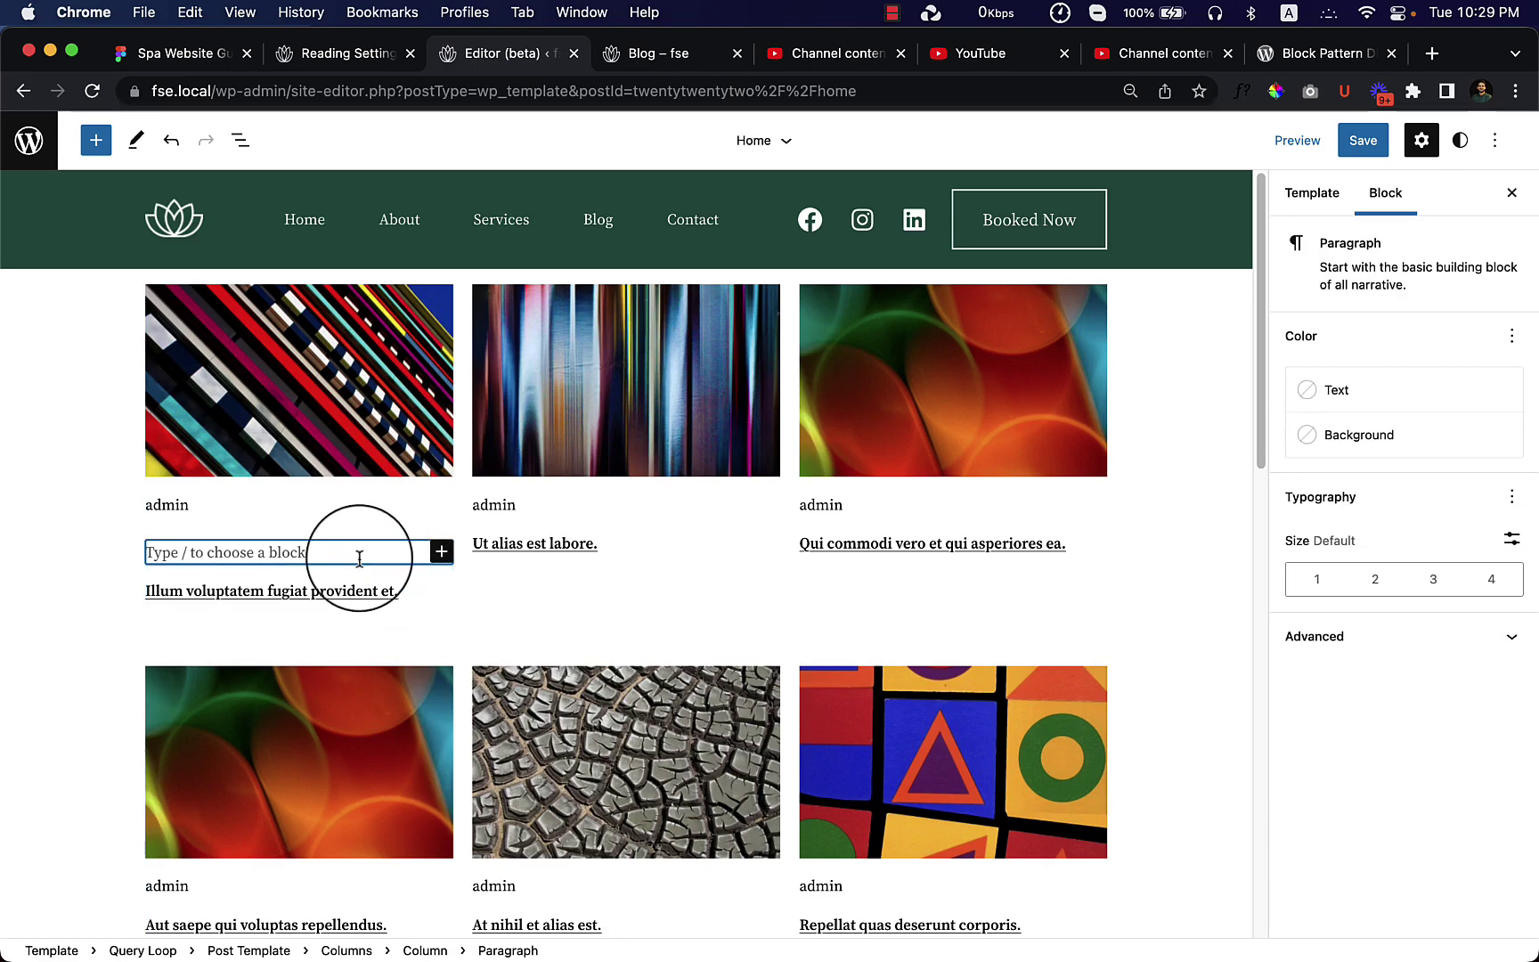
pyautogui.press('super+z')
pyautogui.click(248, 505)
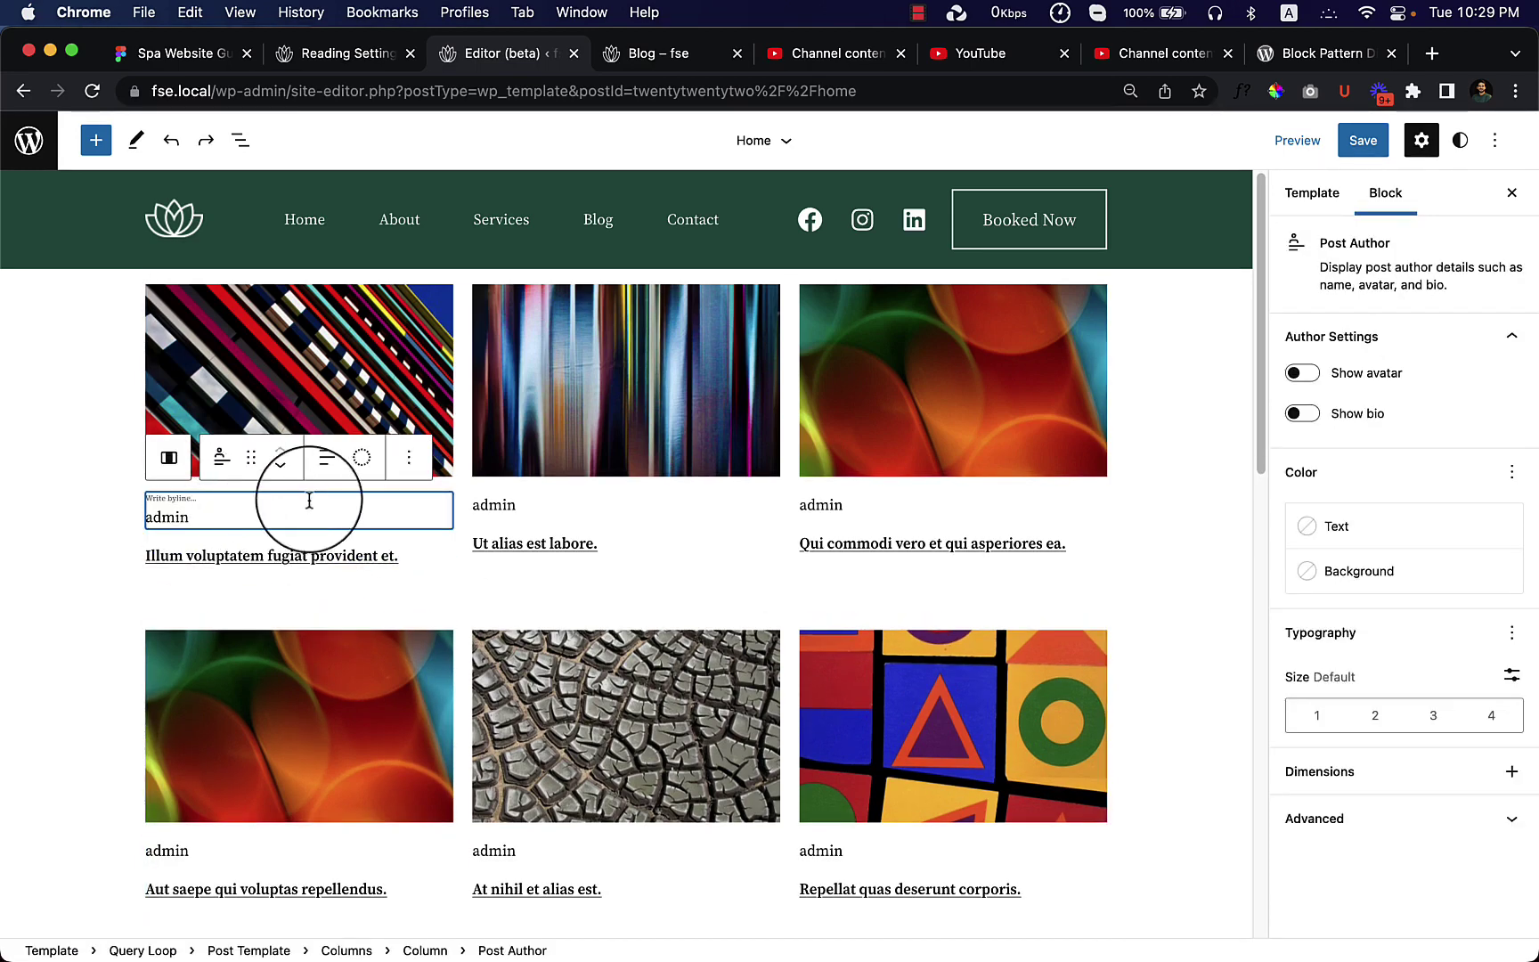
# Find the Row block by searching 'row' and drop it below the Post Author byline
pyautogui.click(169, 459)
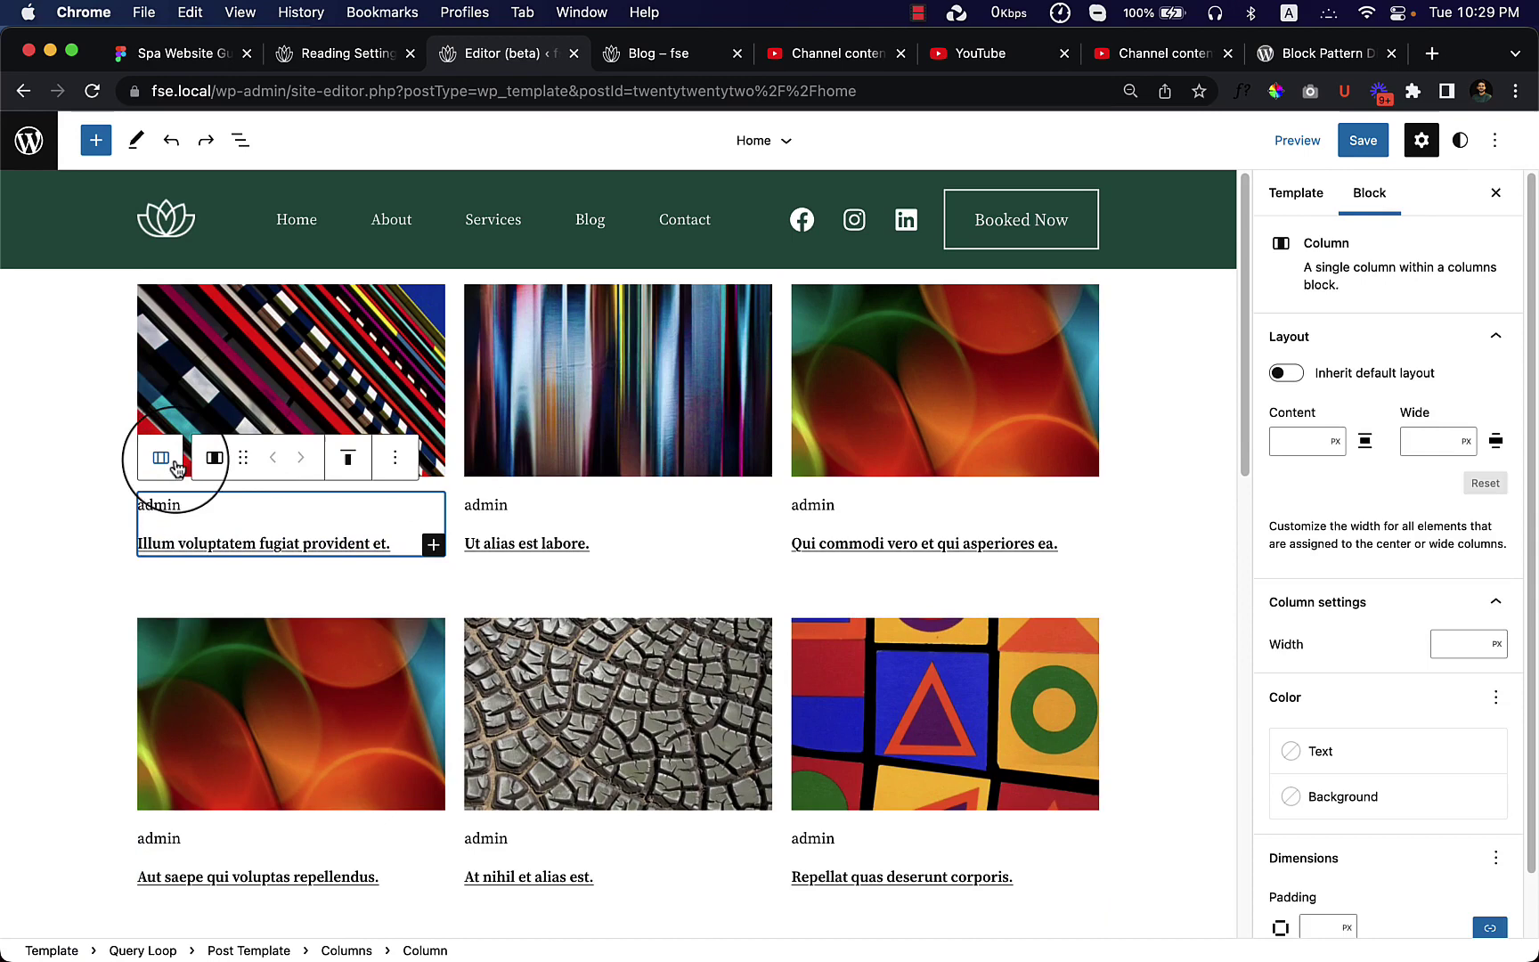
pyautogui.click(191, 510)
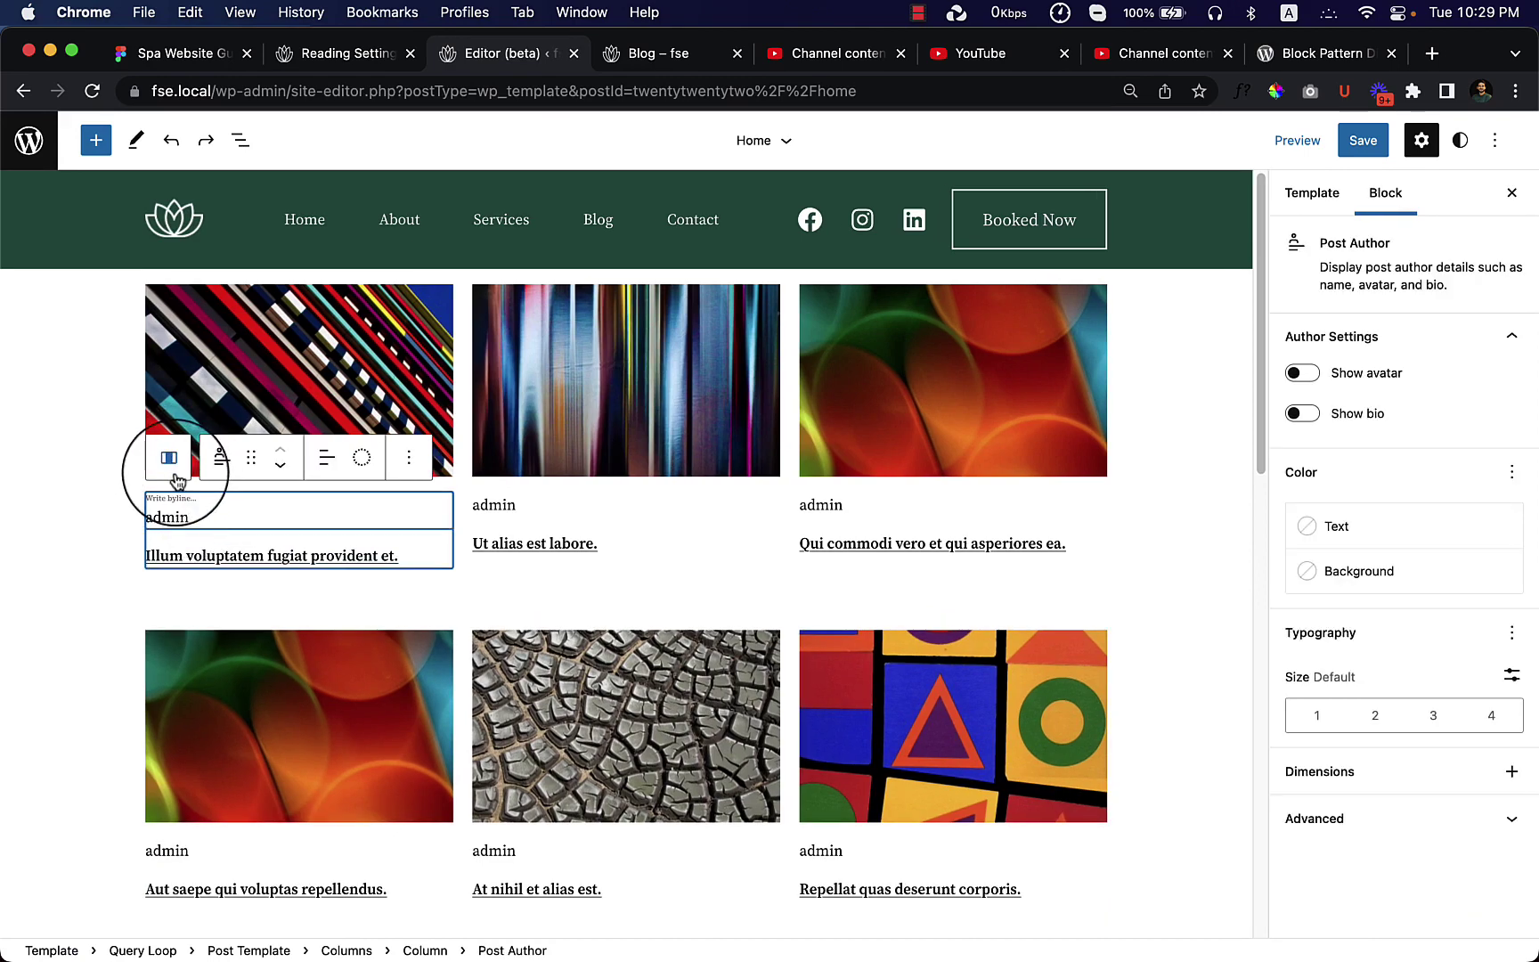
pyautogui.click(240, 140)
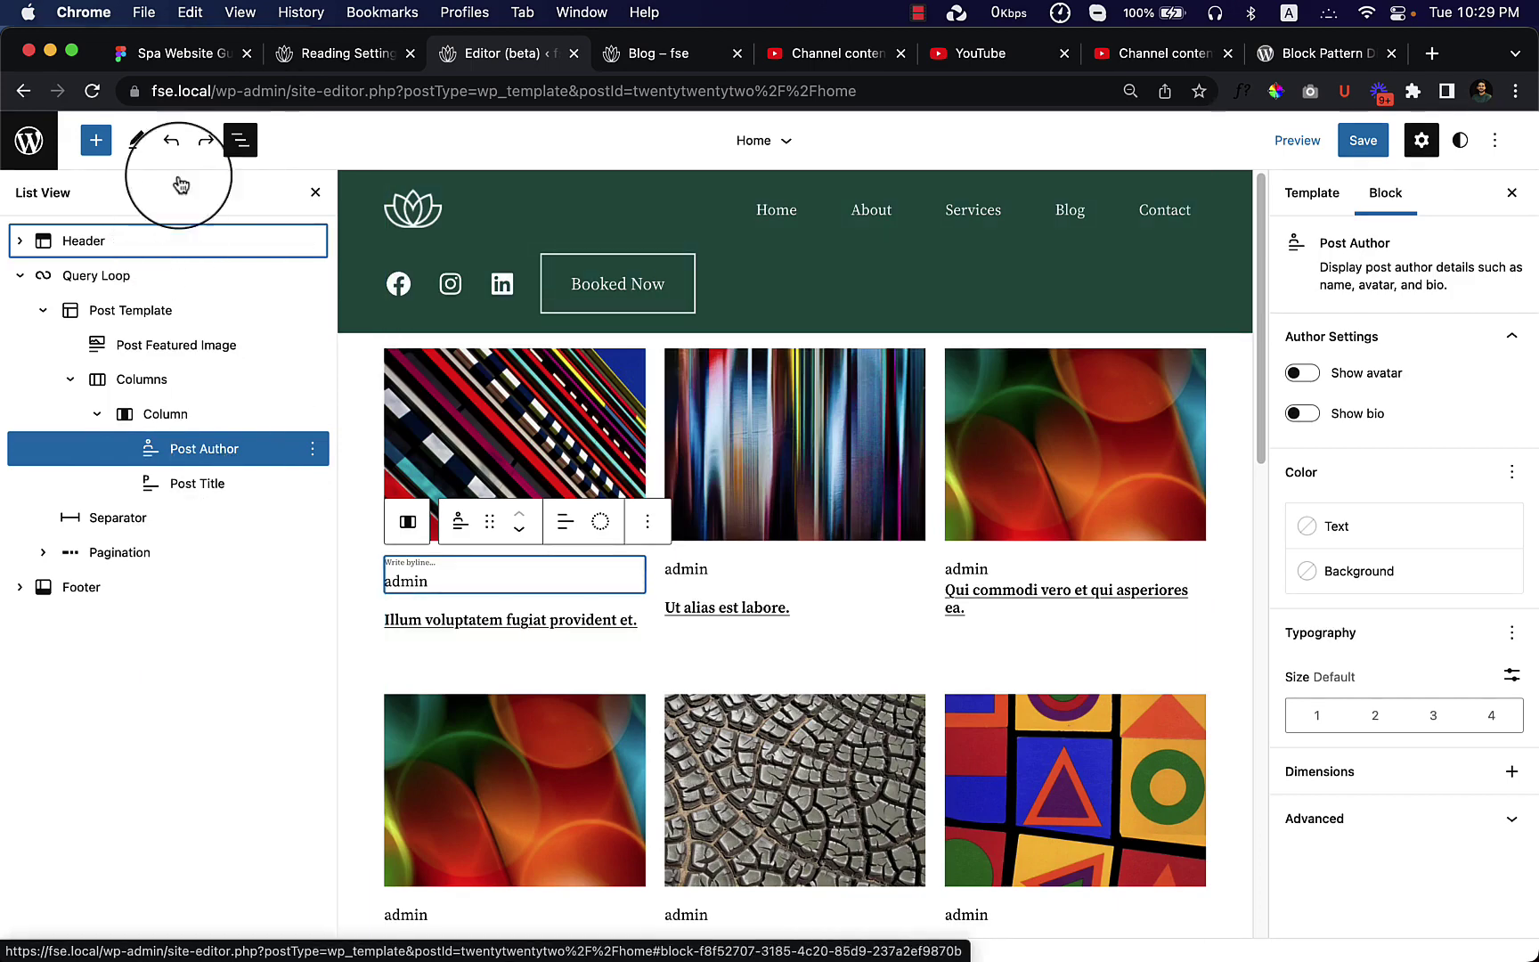
pyautogui.click(97, 140)
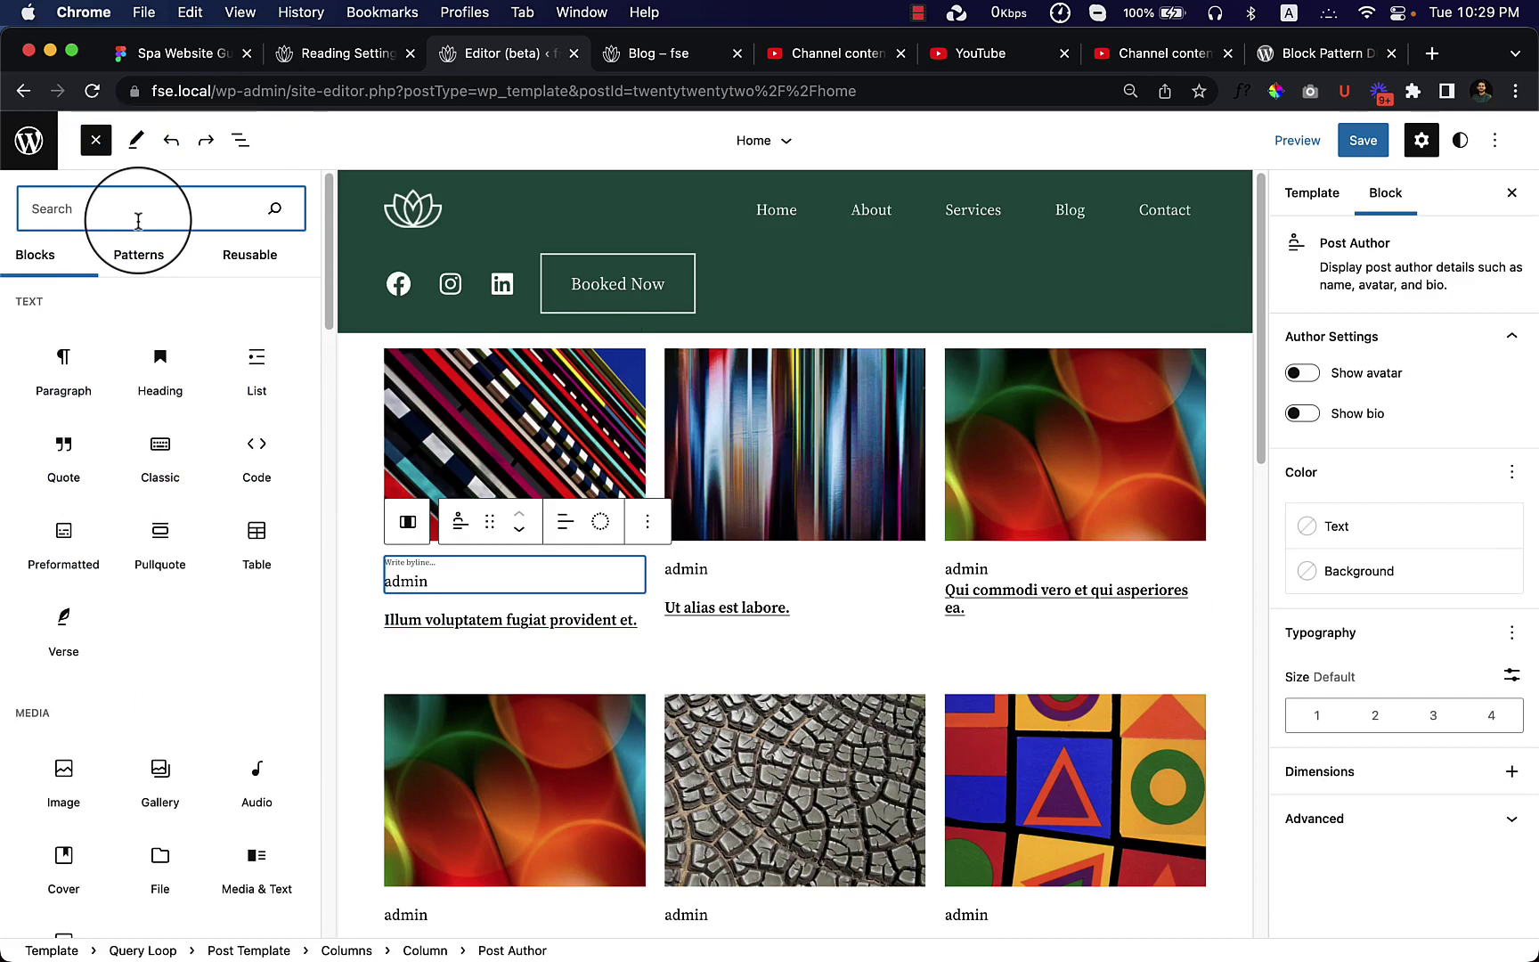
pyautogui.write('row')
pyautogui.moveTo(81, 303); pyautogui.dragTo(446, 595)
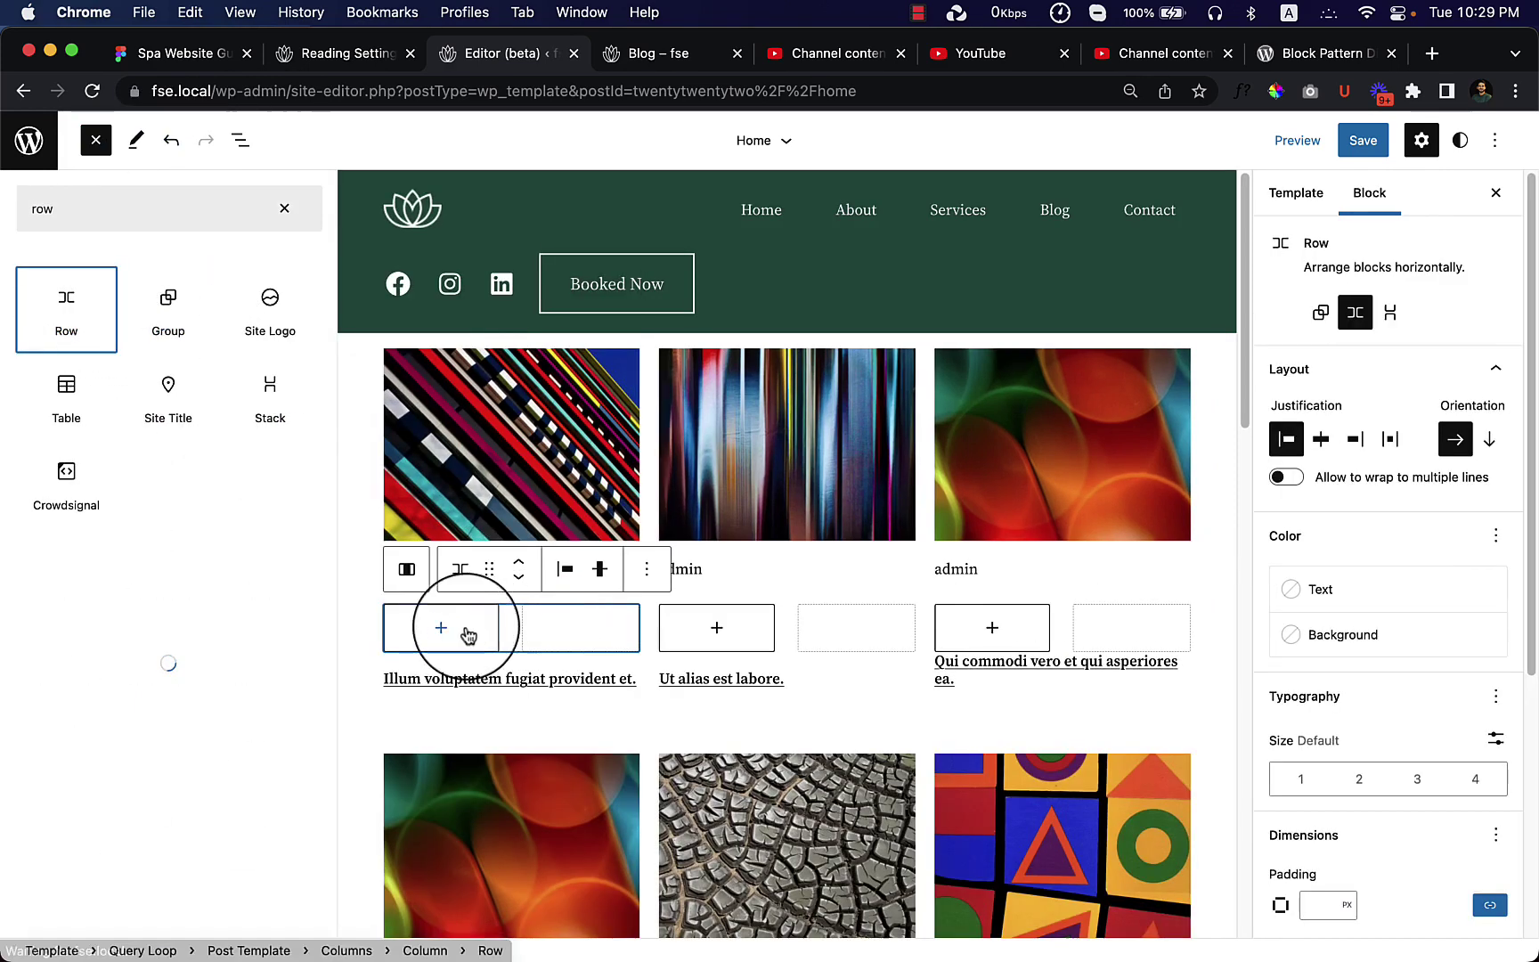
# Insert a Post Author block into the new row via the 'au' block search
pyautogui.click(441, 629)
pyautogui.click(223, 564)
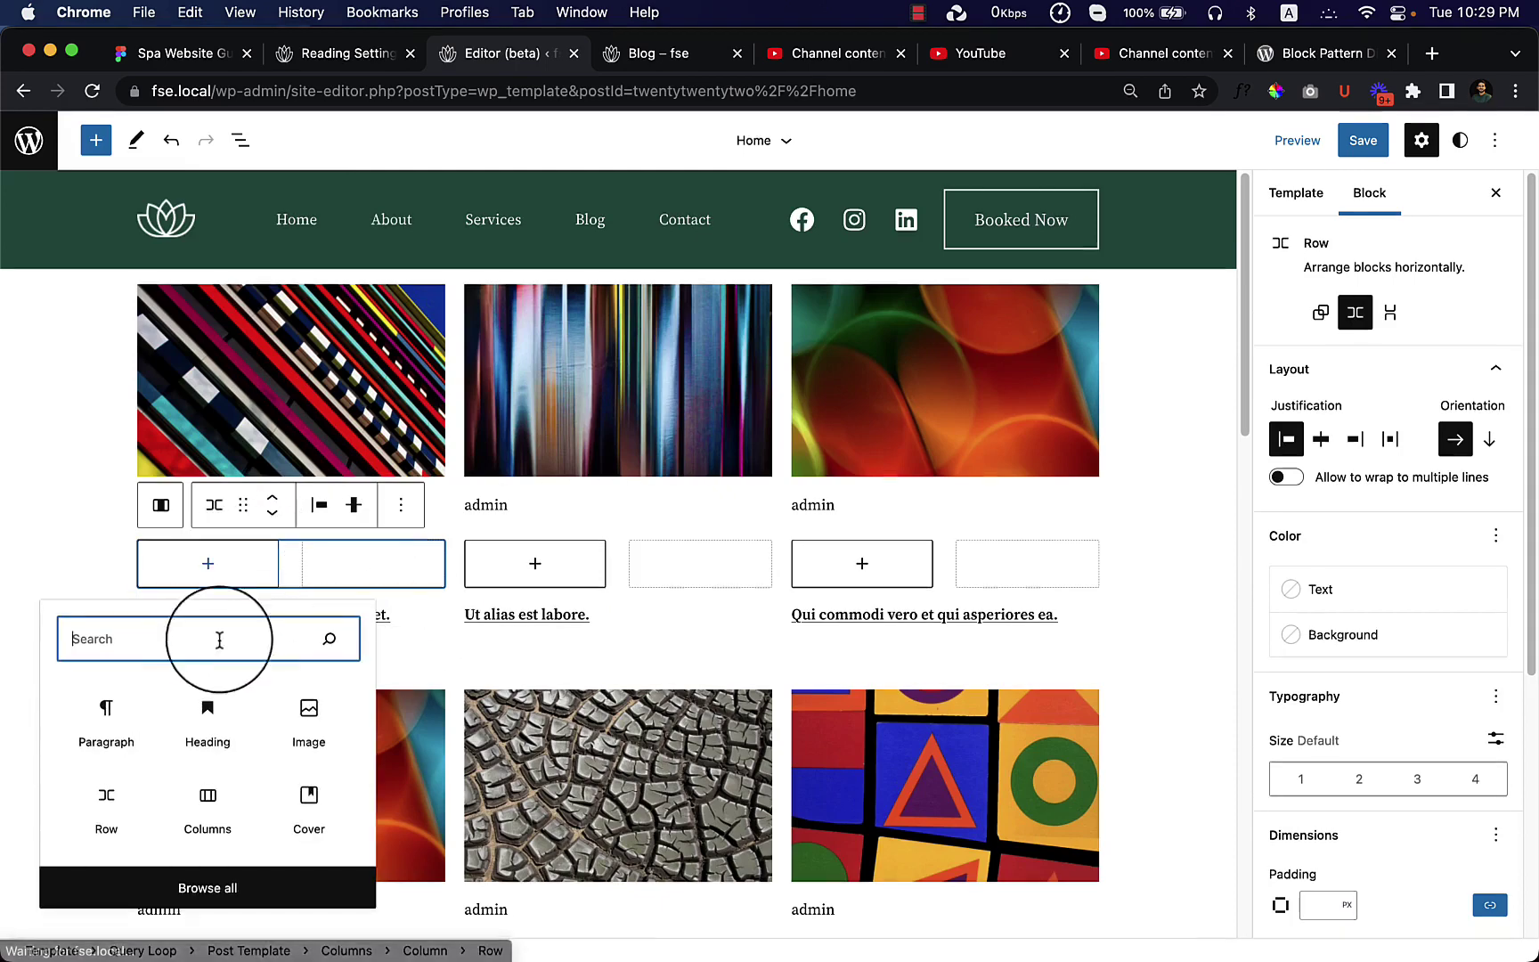
pyautogui.write('au')
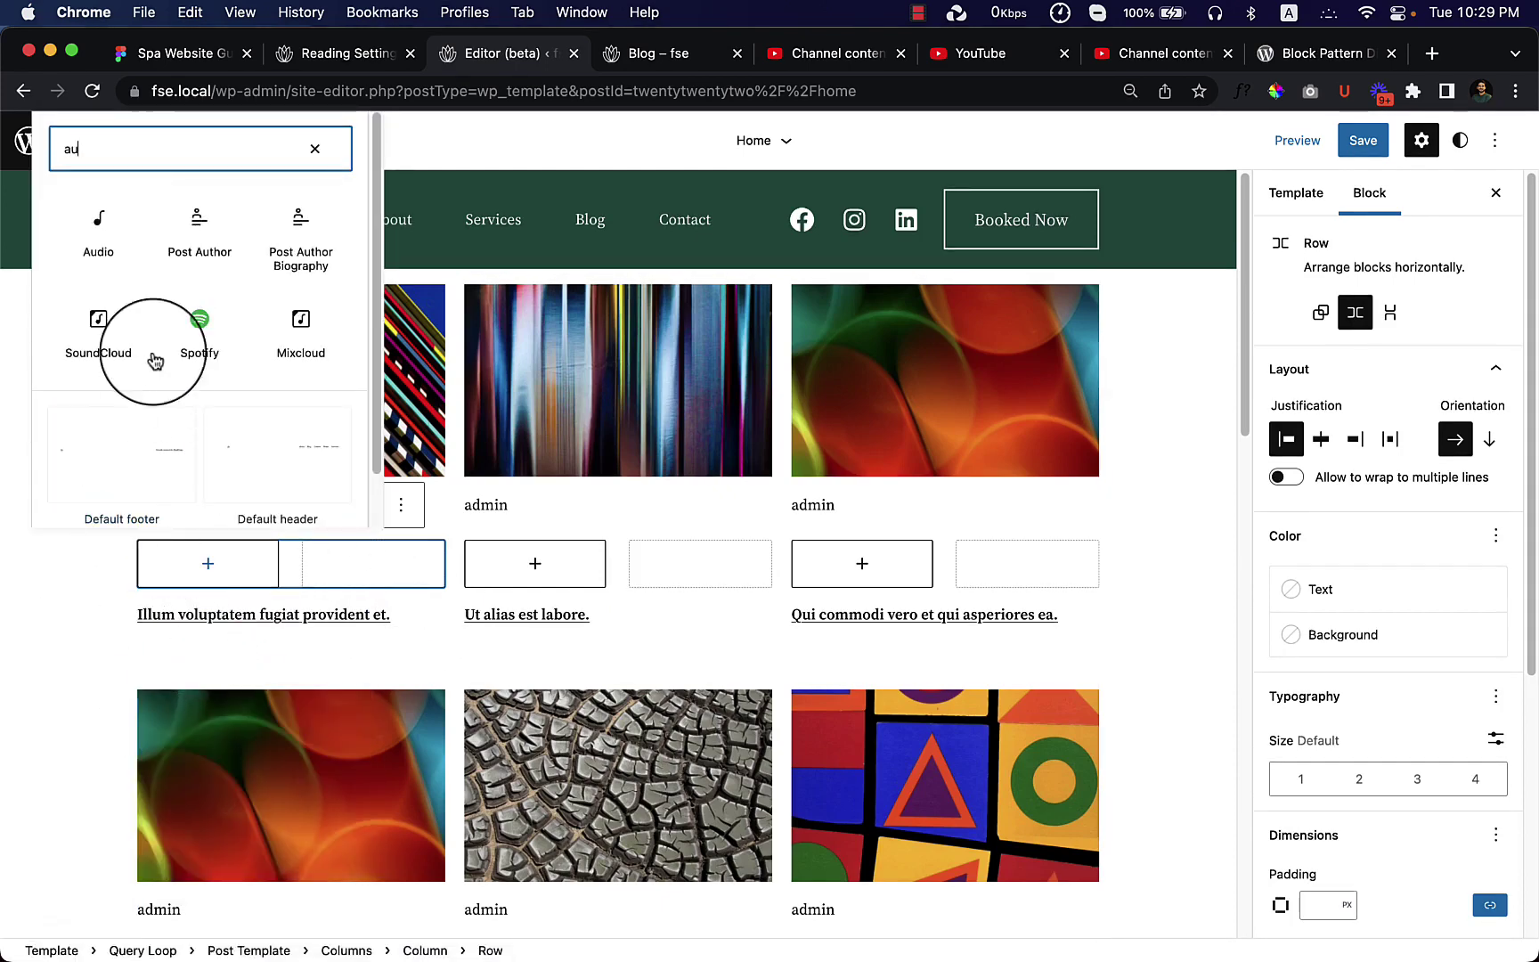
pyautogui.click(199, 234)
# Add Post Categories beside the author in the byline row via the 'cate' search
pyautogui.click(356, 576)
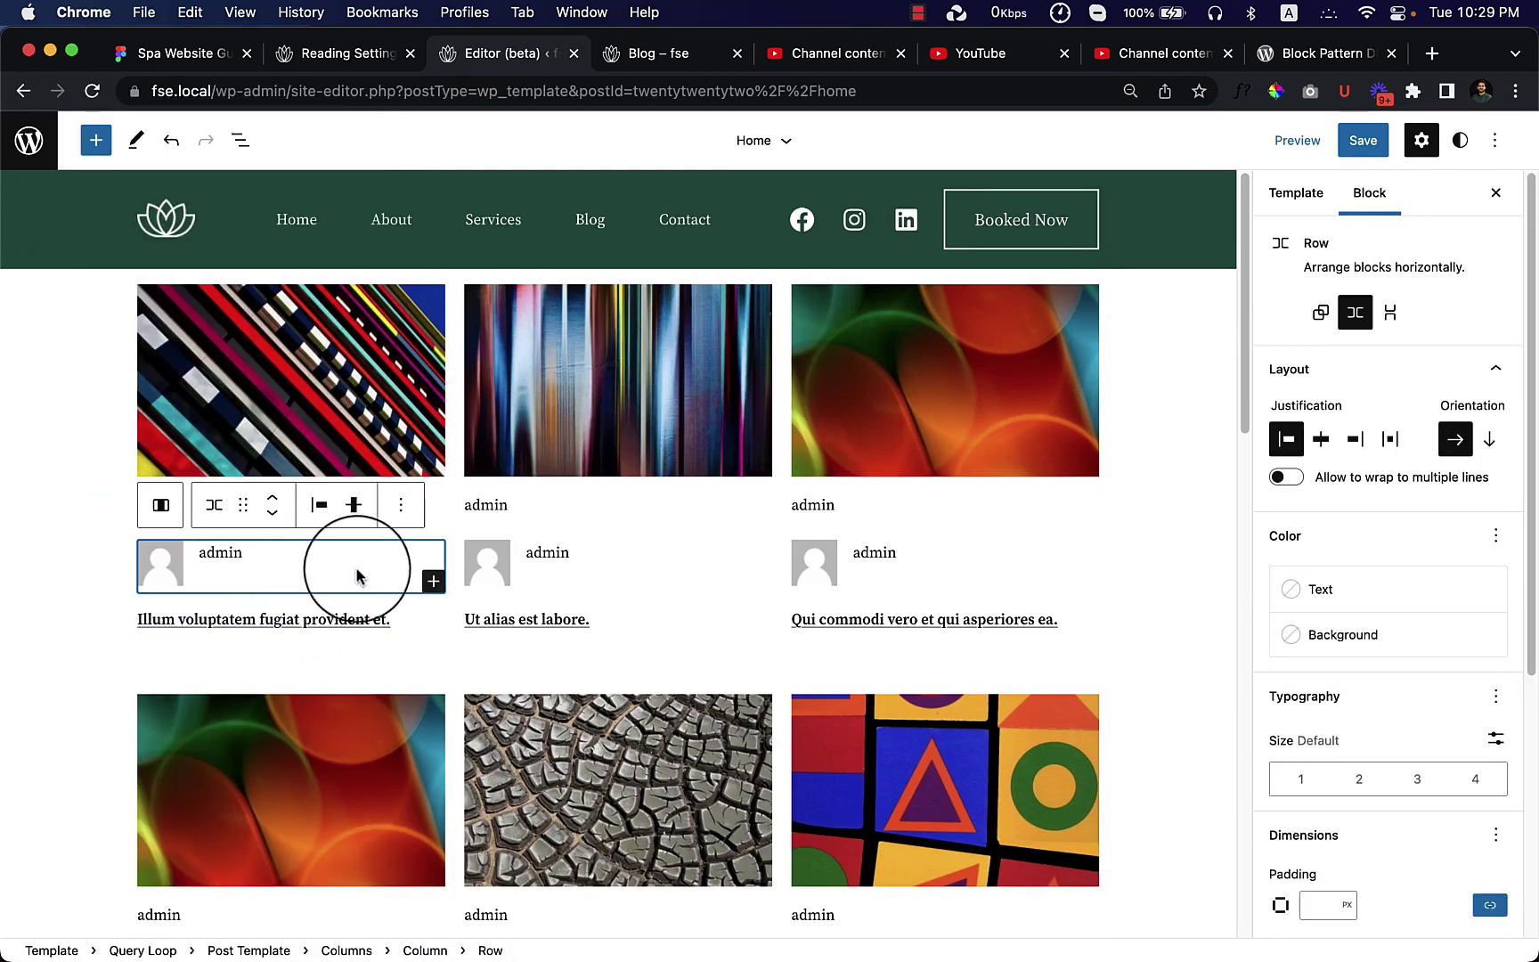
pyautogui.click(433, 582)
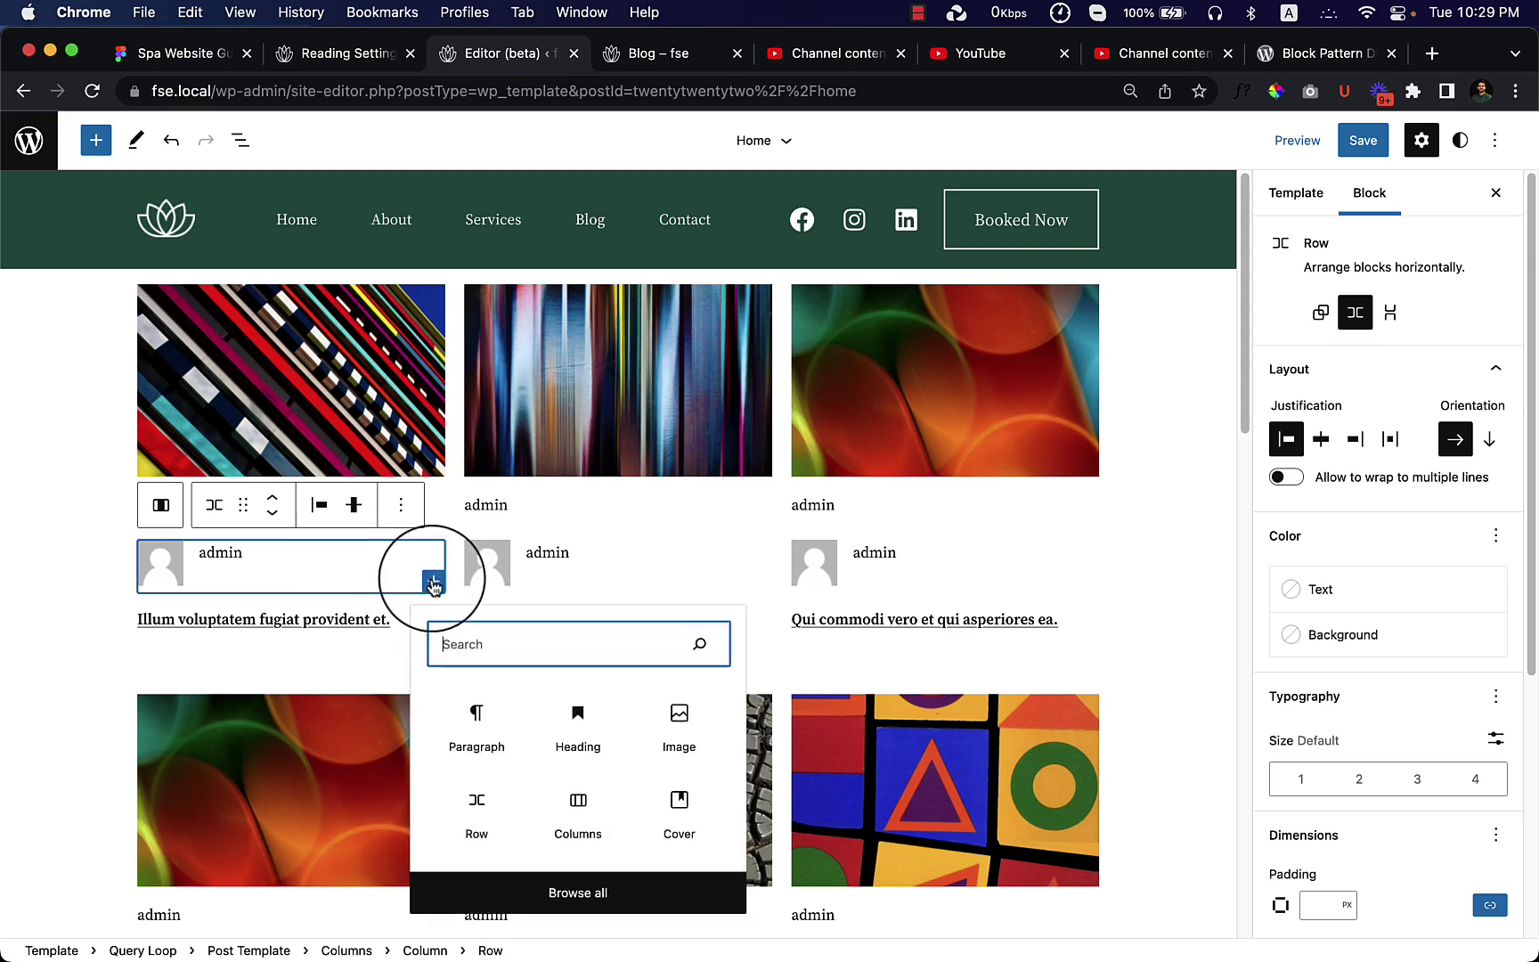
pyautogui.write('cate')
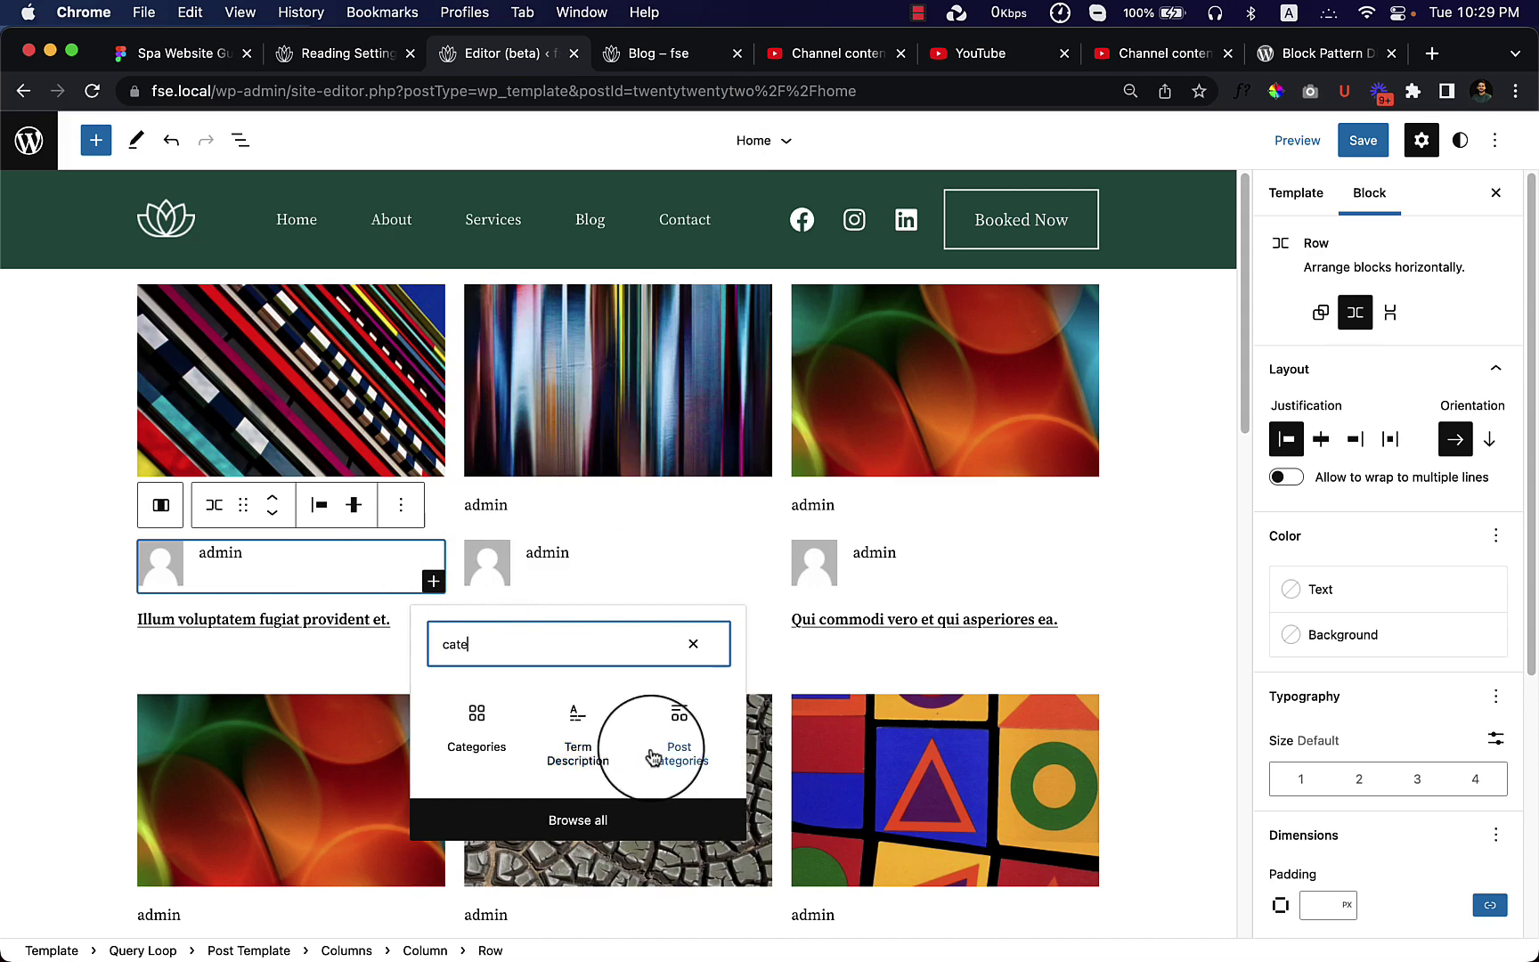
pyautogui.click(679, 756)
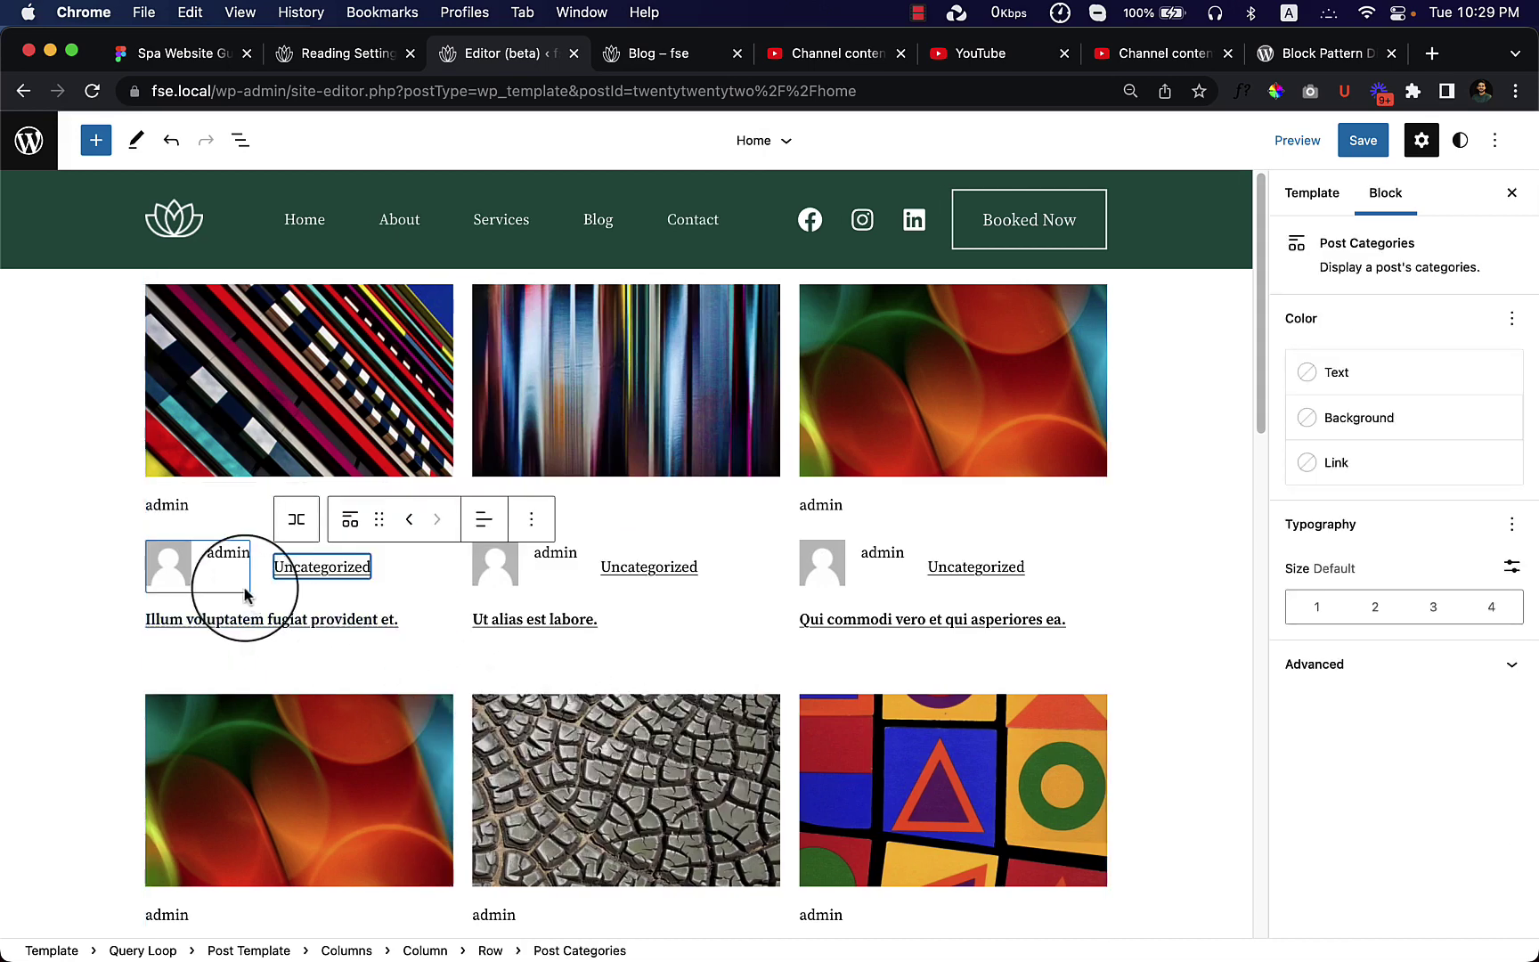
# Hide the row author's avatar and select the standalone author line for removal
pyautogui.click(192, 568)
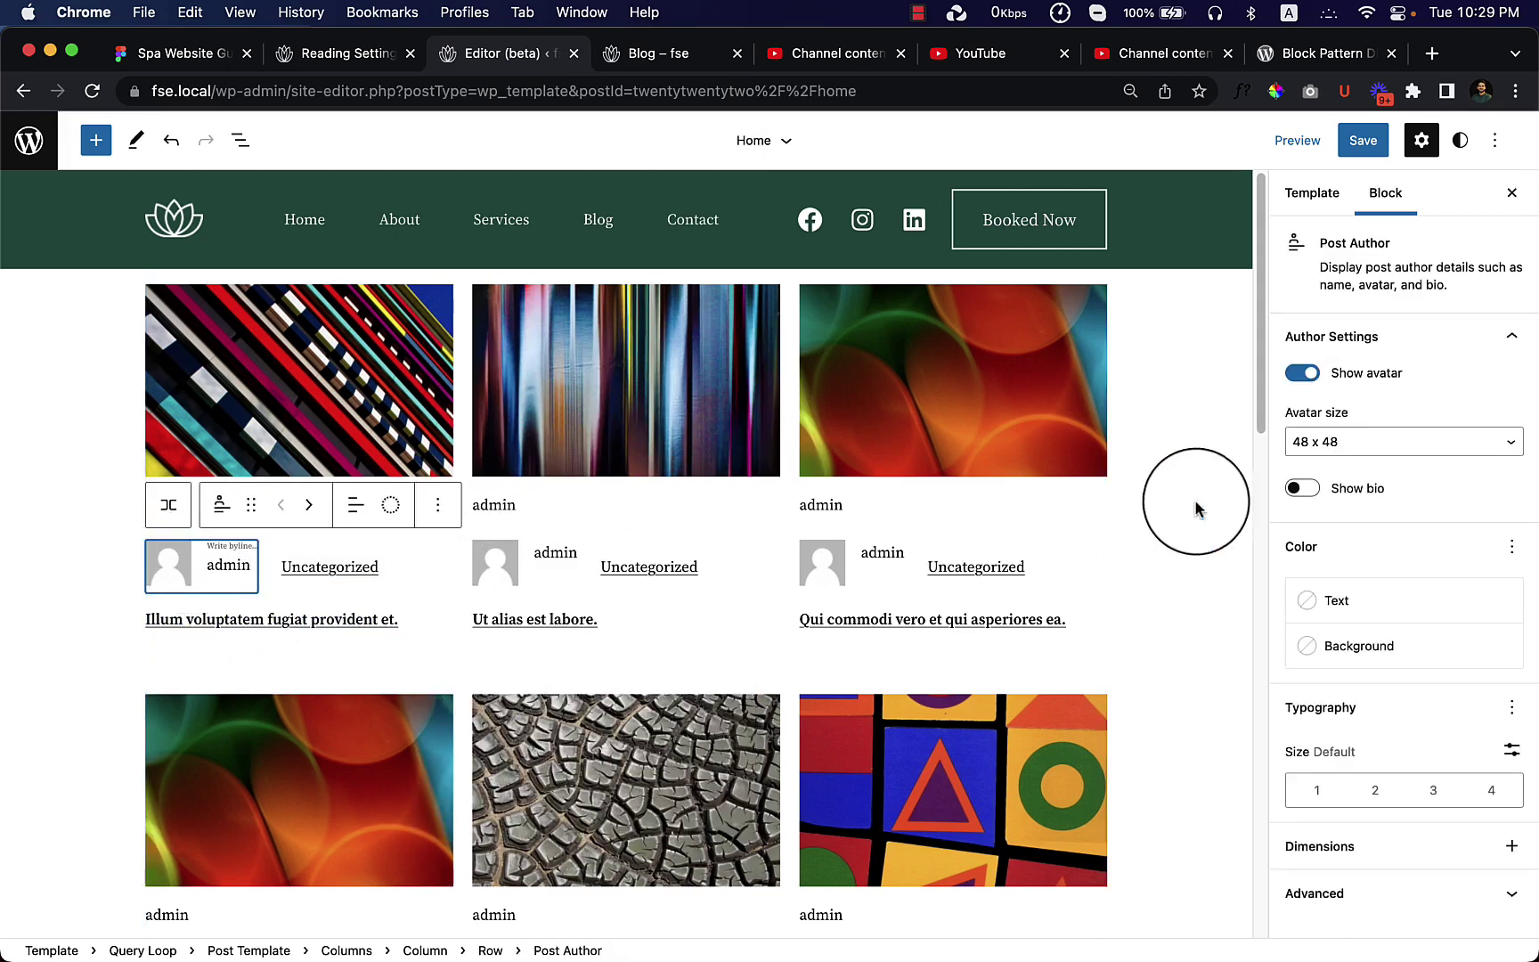
pyautogui.click(1303, 374)
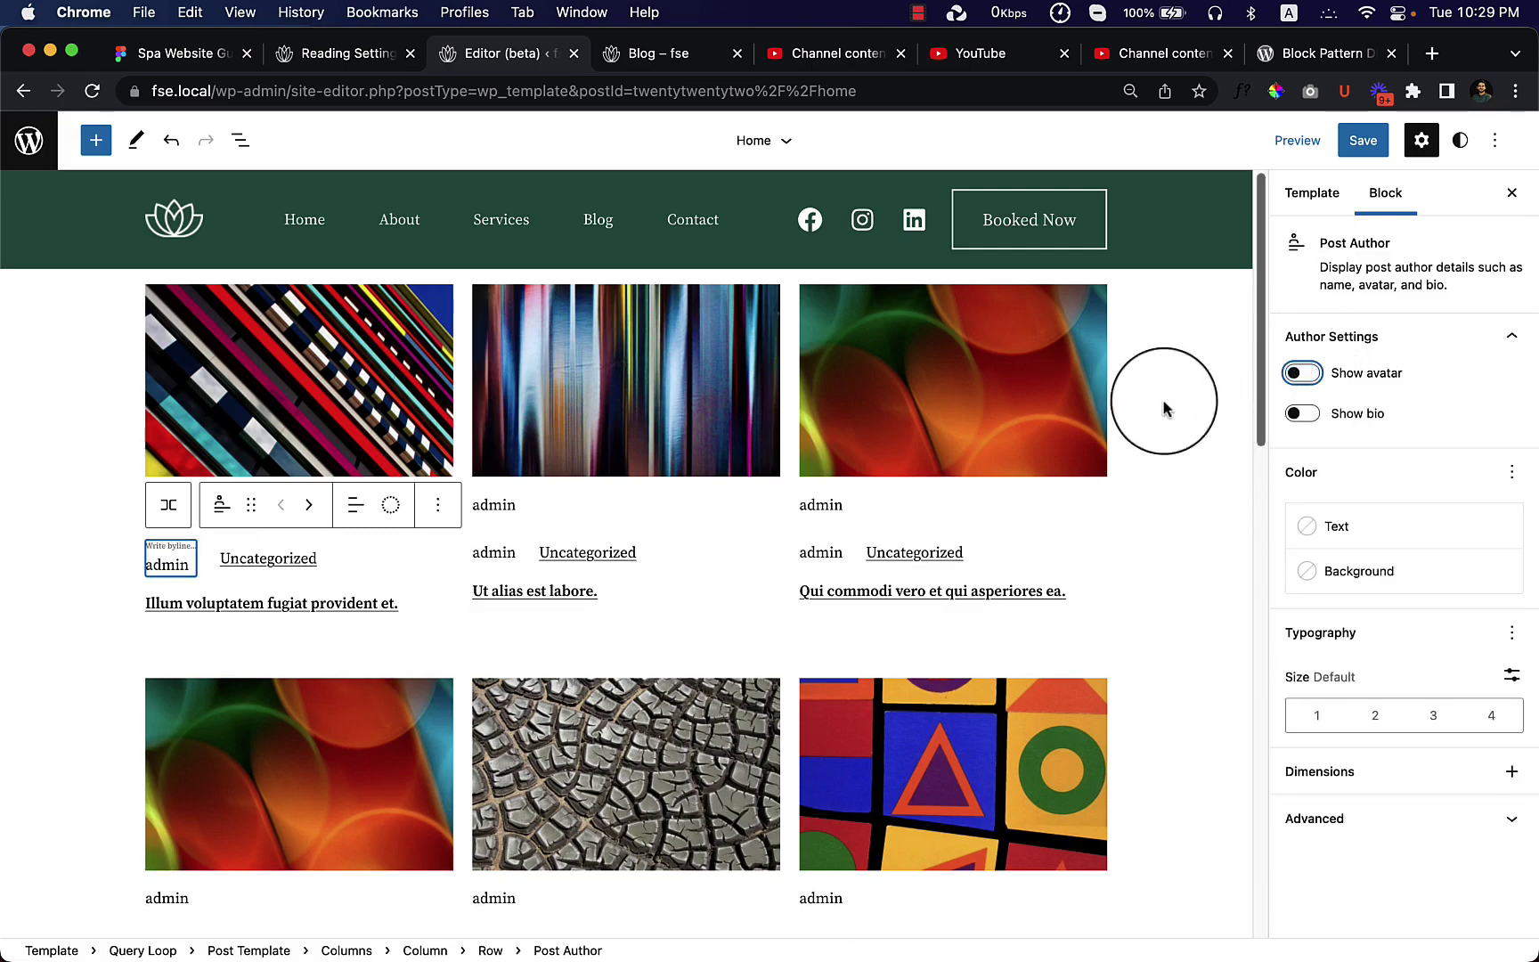
pyautogui.click(105, 541)
pyautogui.click(264, 513)
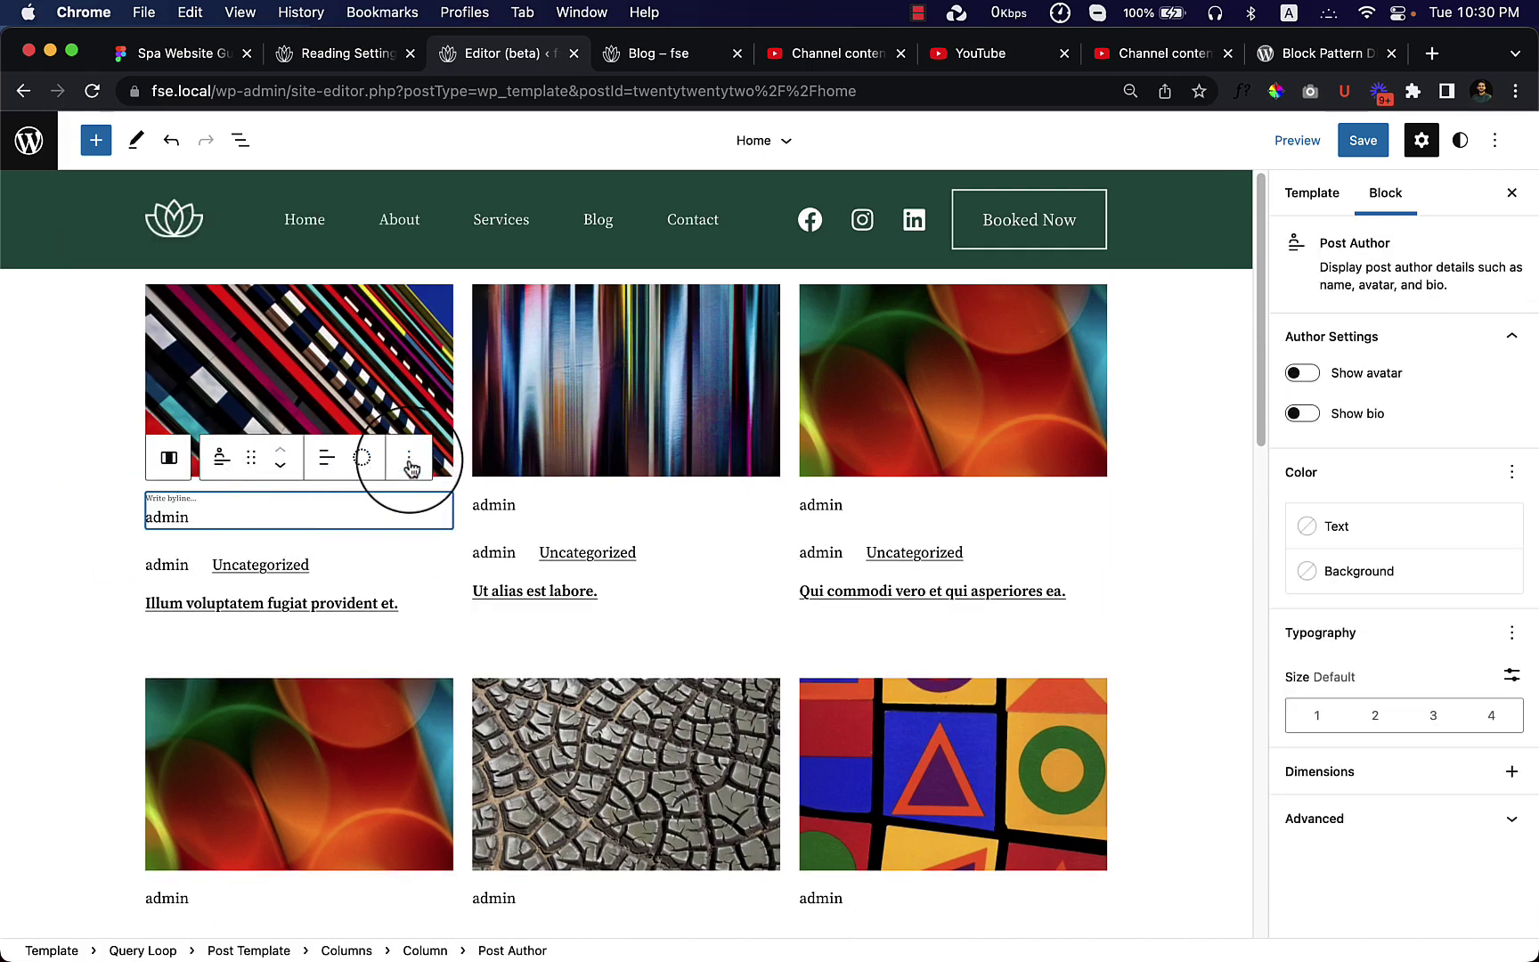
pyautogui.click(410, 463)
# Remove the standalone author line, then try the title above the byline and move it back
pyautogui.click(464, 925)
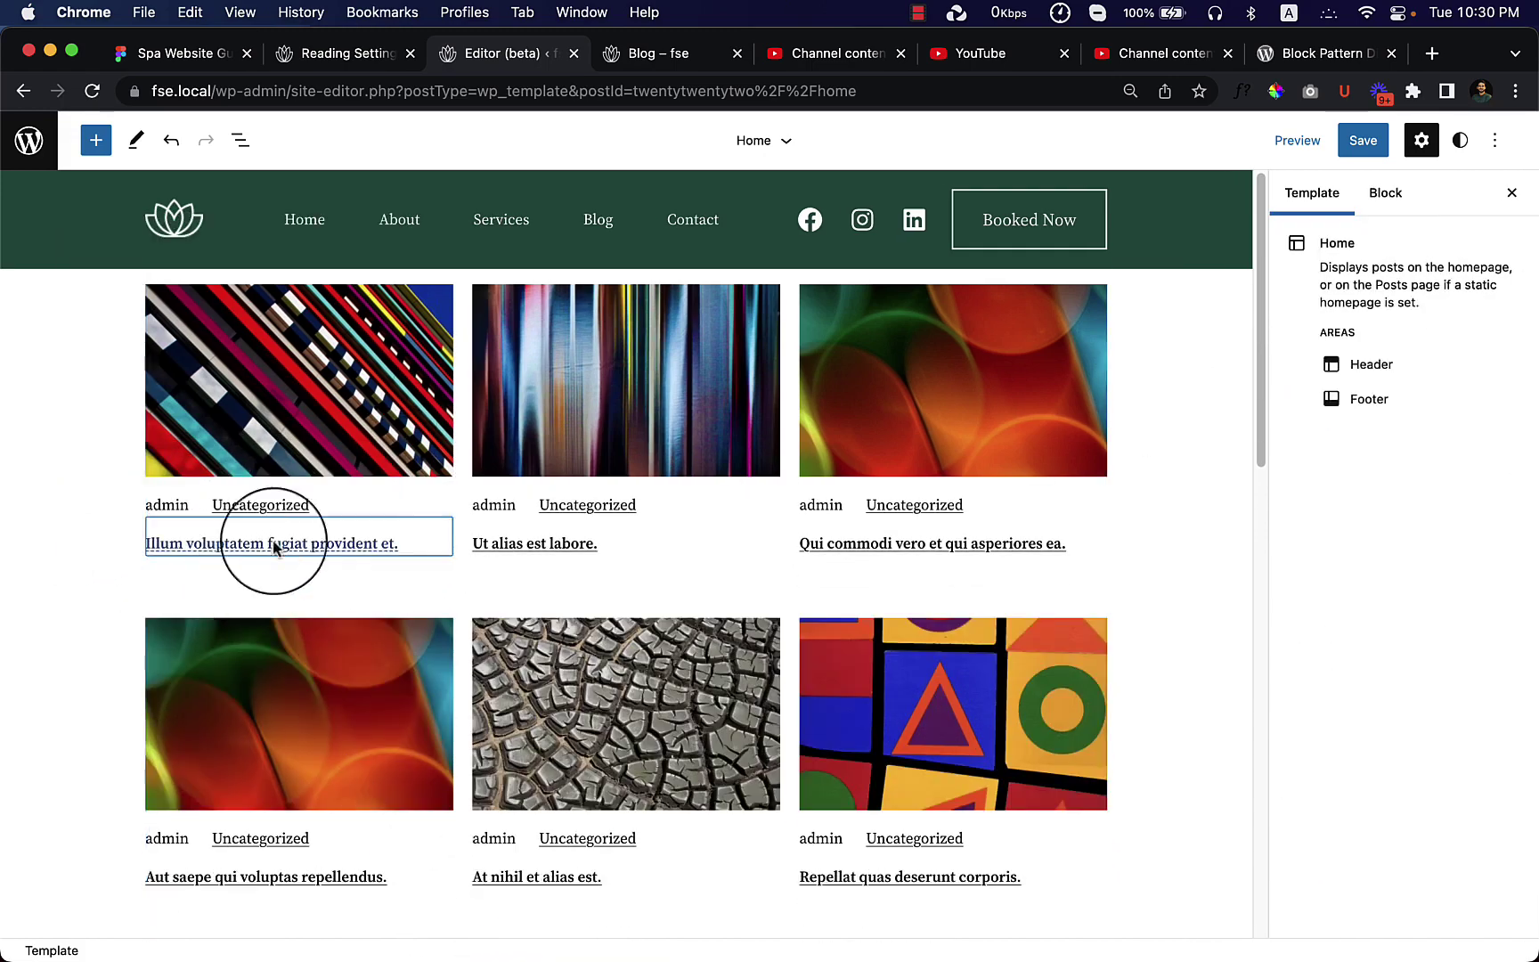
pyautogui.click(425, 544)
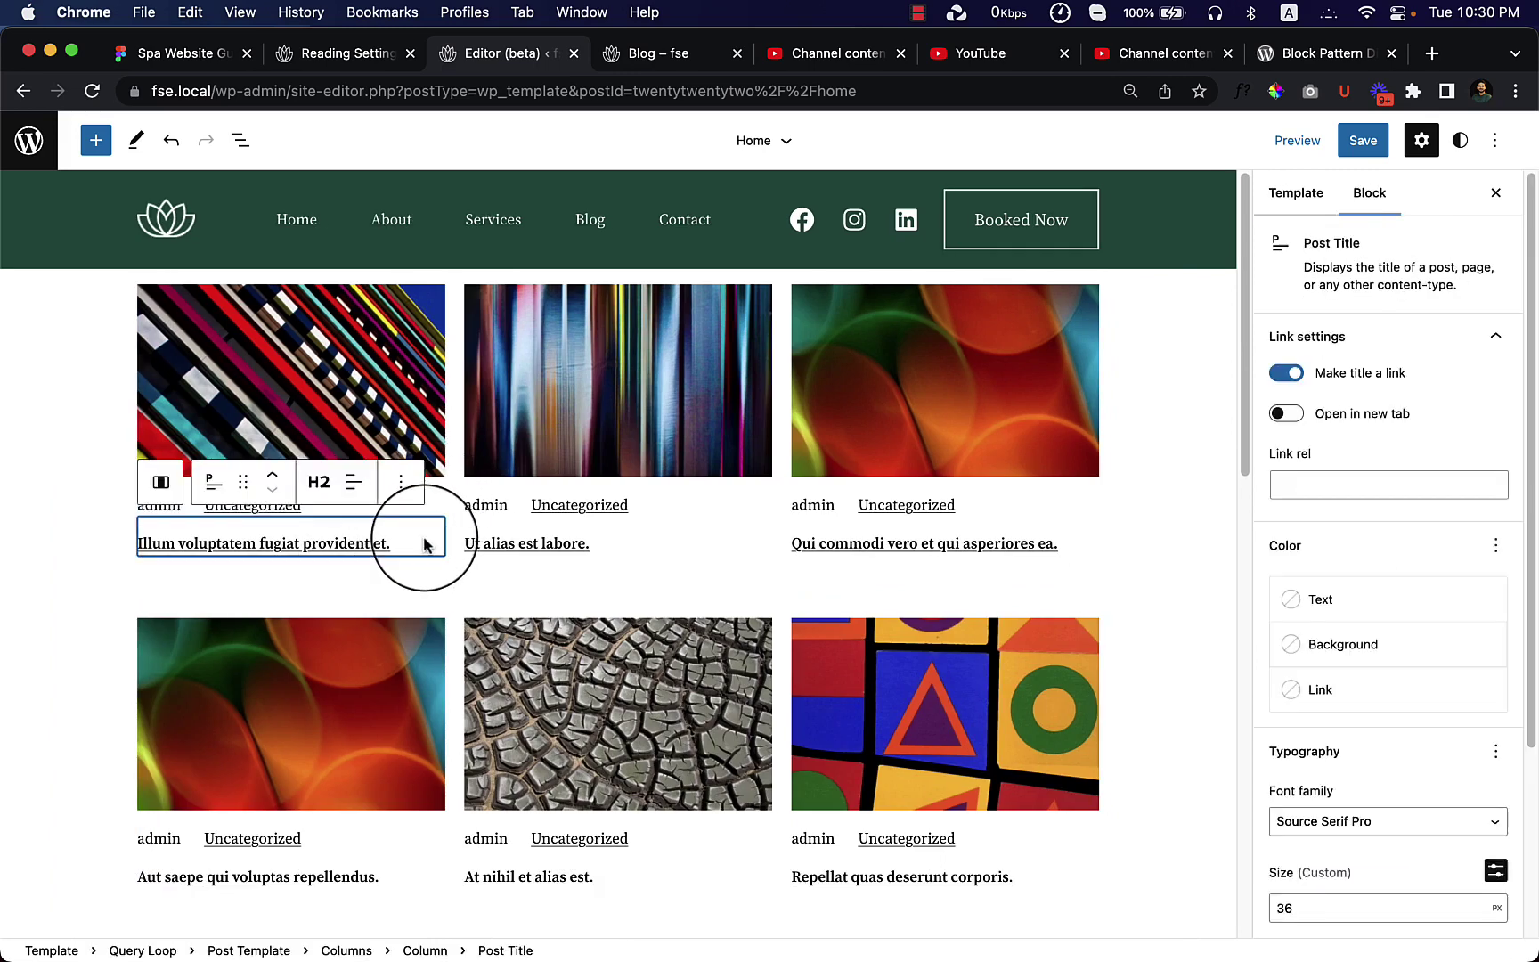
pyautogui.click(272, 474)
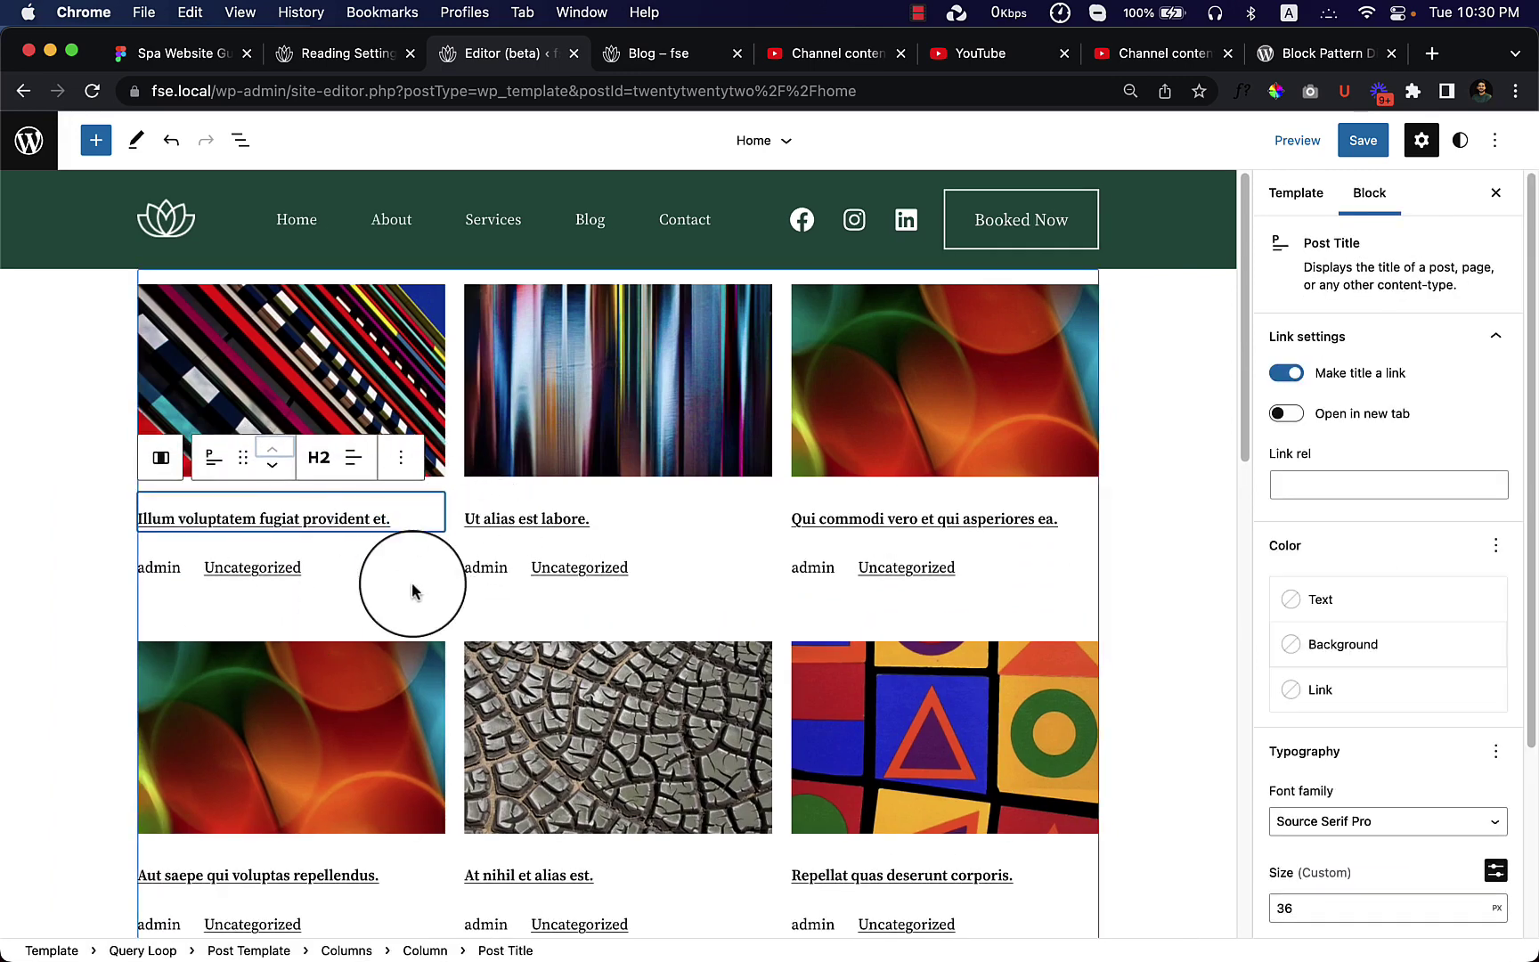
pyautogui.click(272, 464)
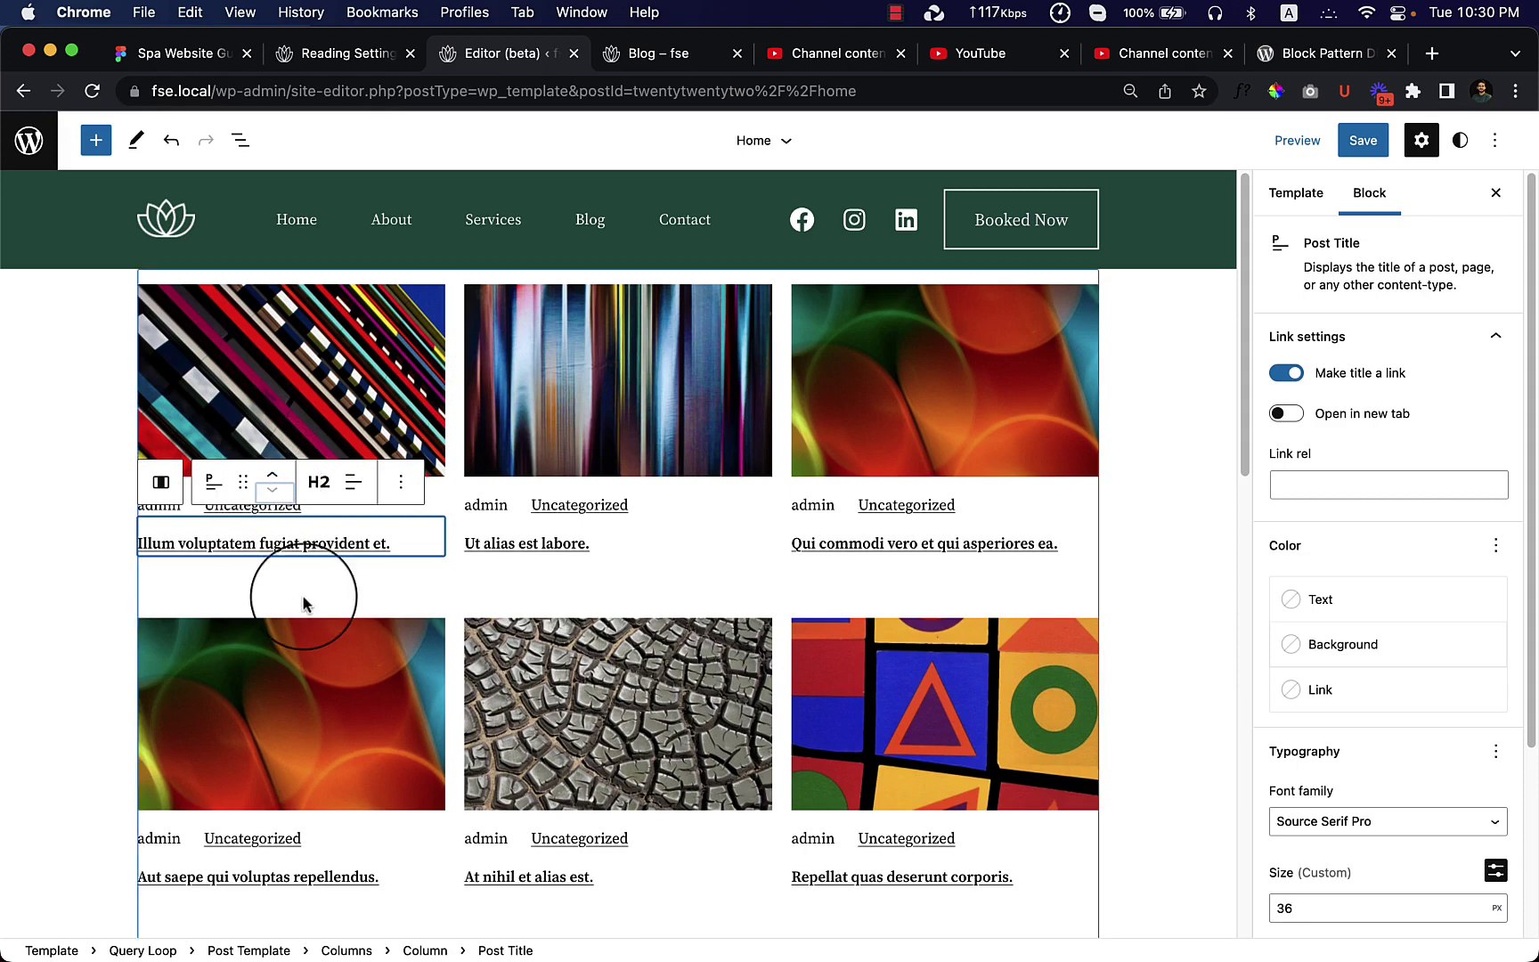
pyautogui.click(31, 608)
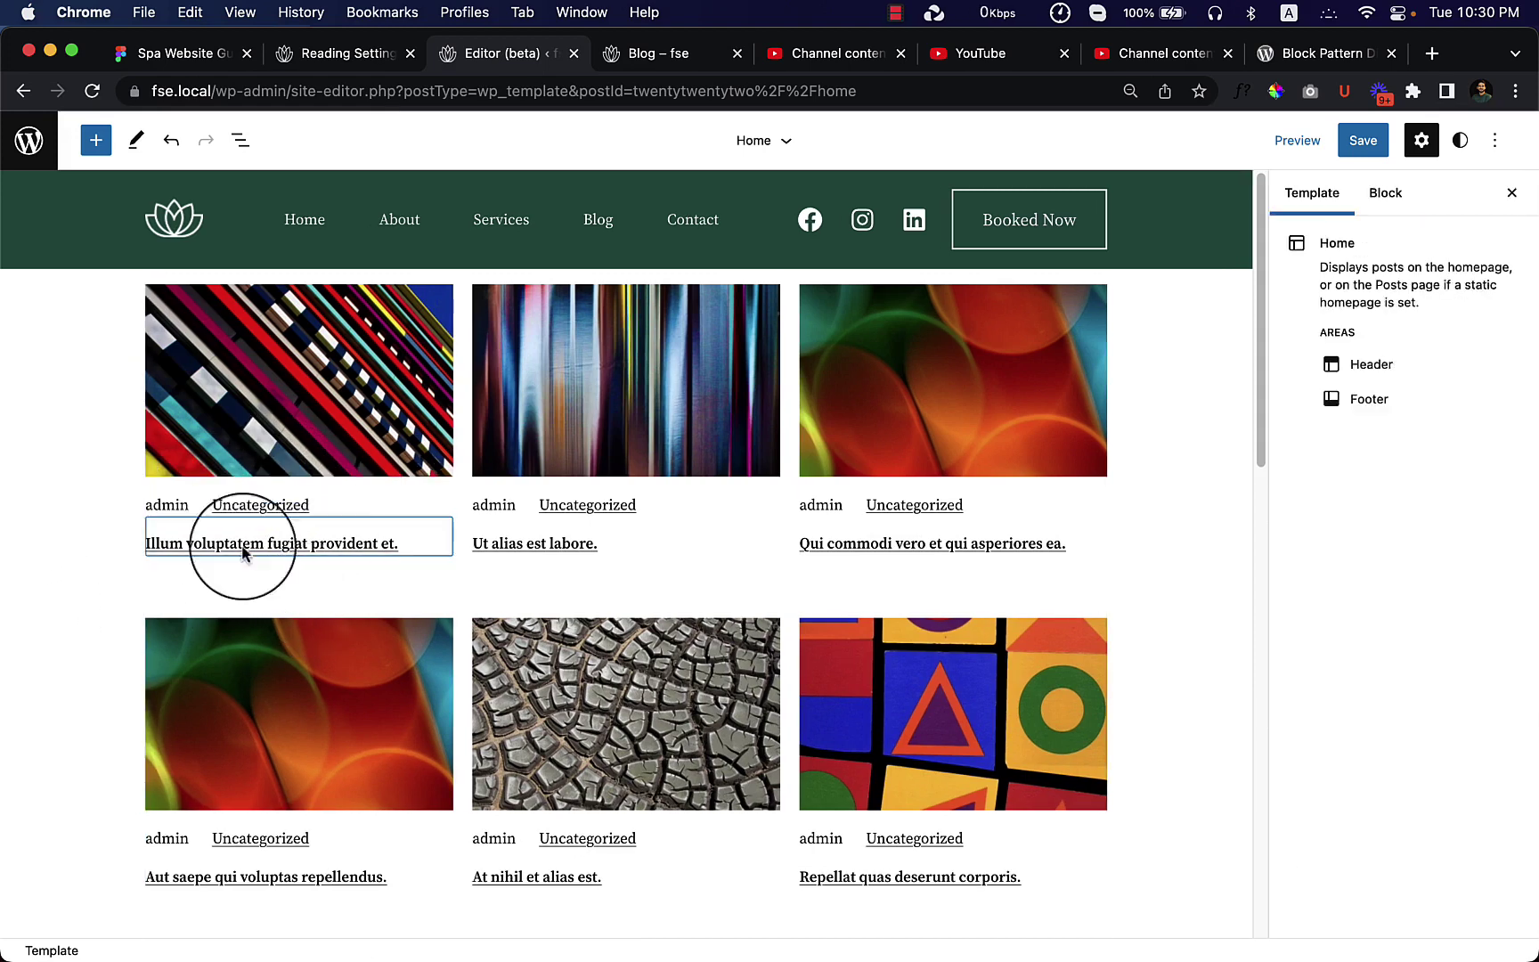
# Add a Post Date block to the author-and-category row via the 'post' search
pyautogui.click(378, 519)
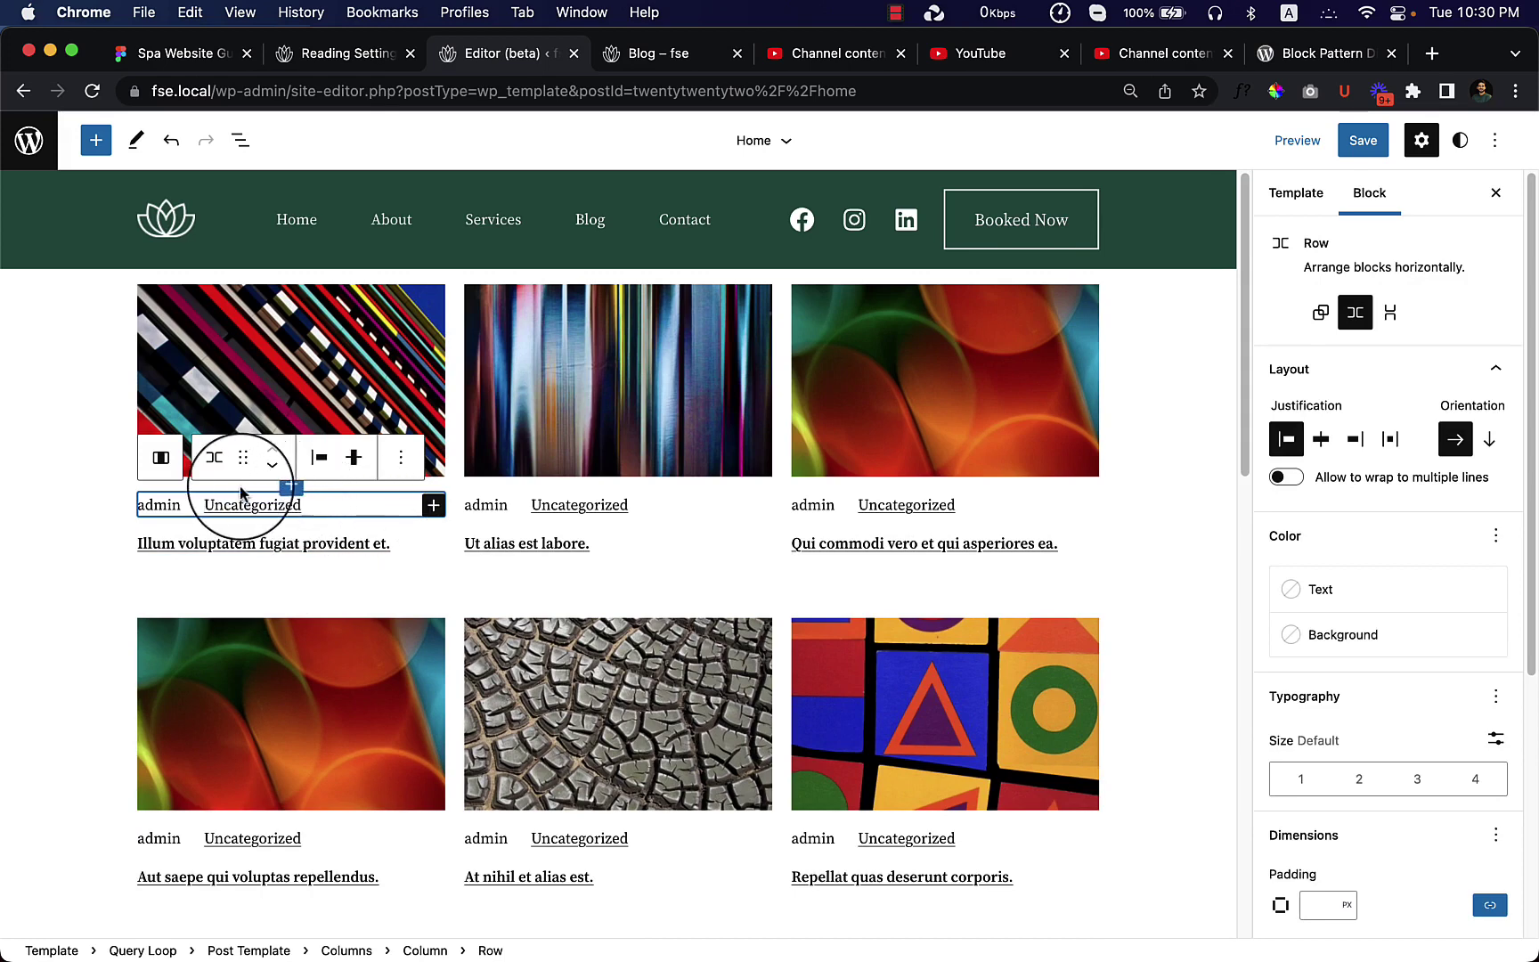
pyautogui.click(433, 506)
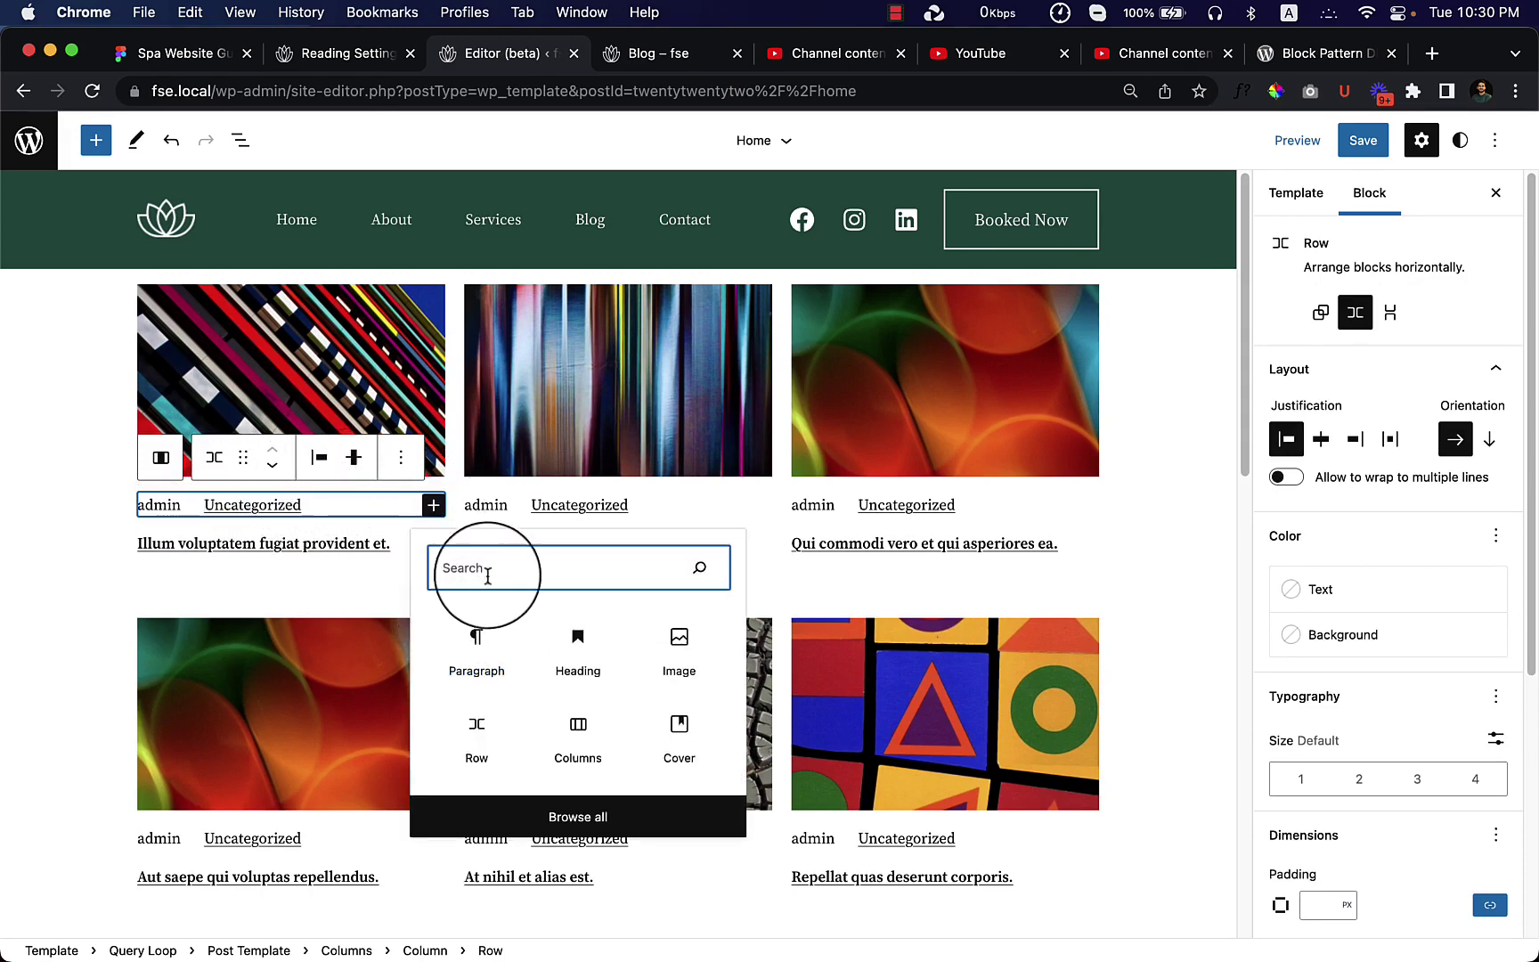
pyautogui.write('post')
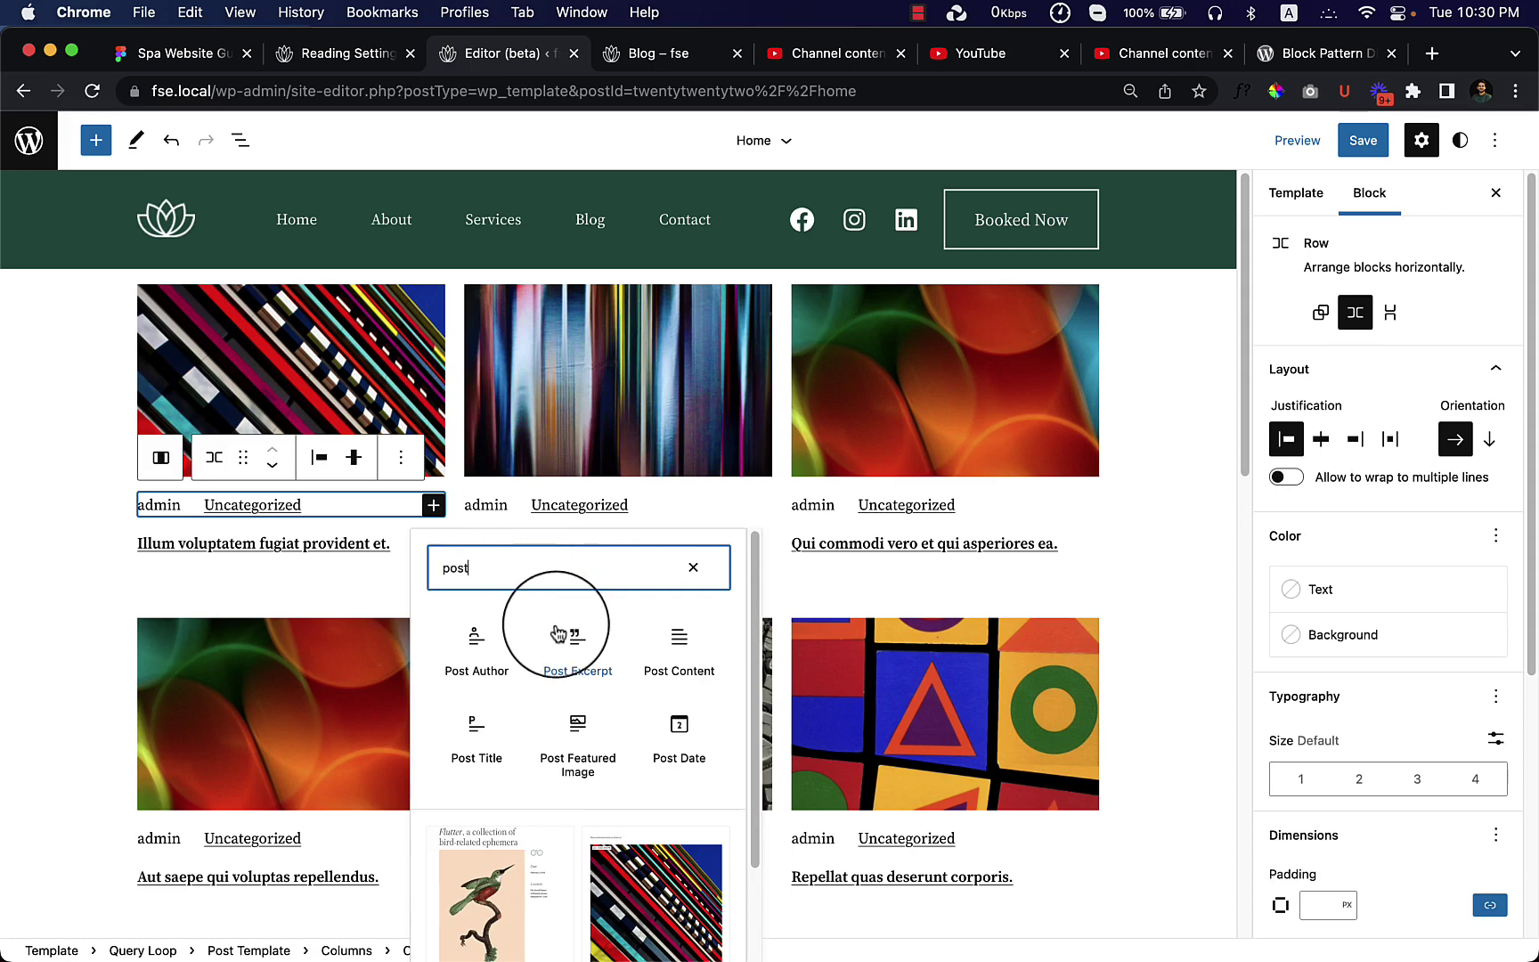
pyautogui.click(690, 744)
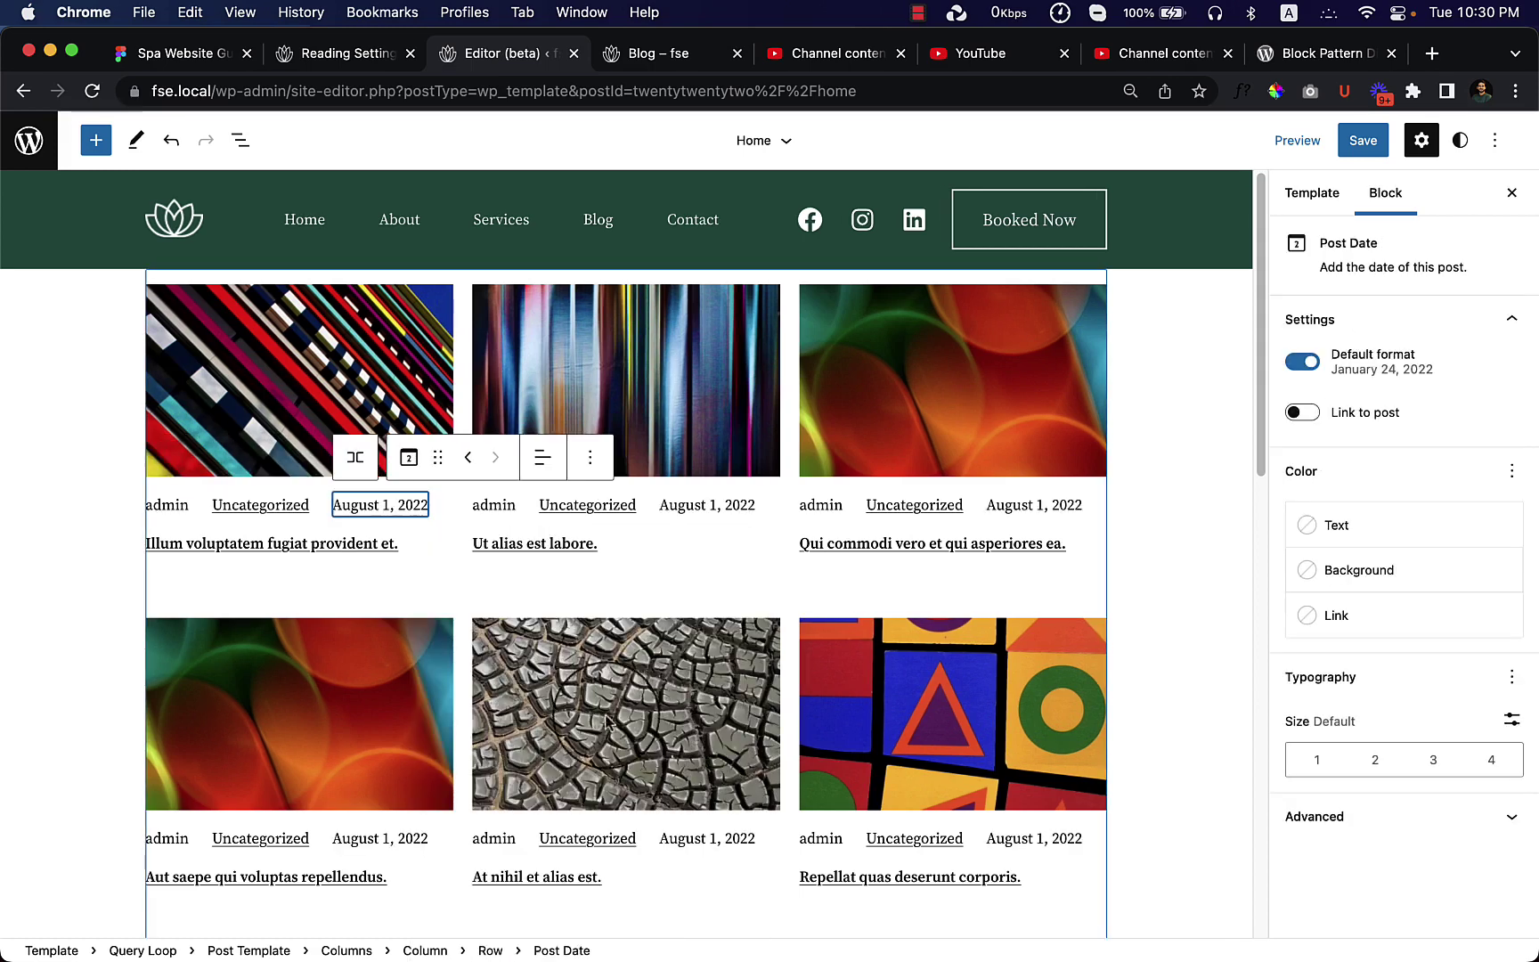
# Save the Home template and reload the live Blog page to check the bylines
pyautogui.click(1363, 140)
pyautogui.click(1359, 141)
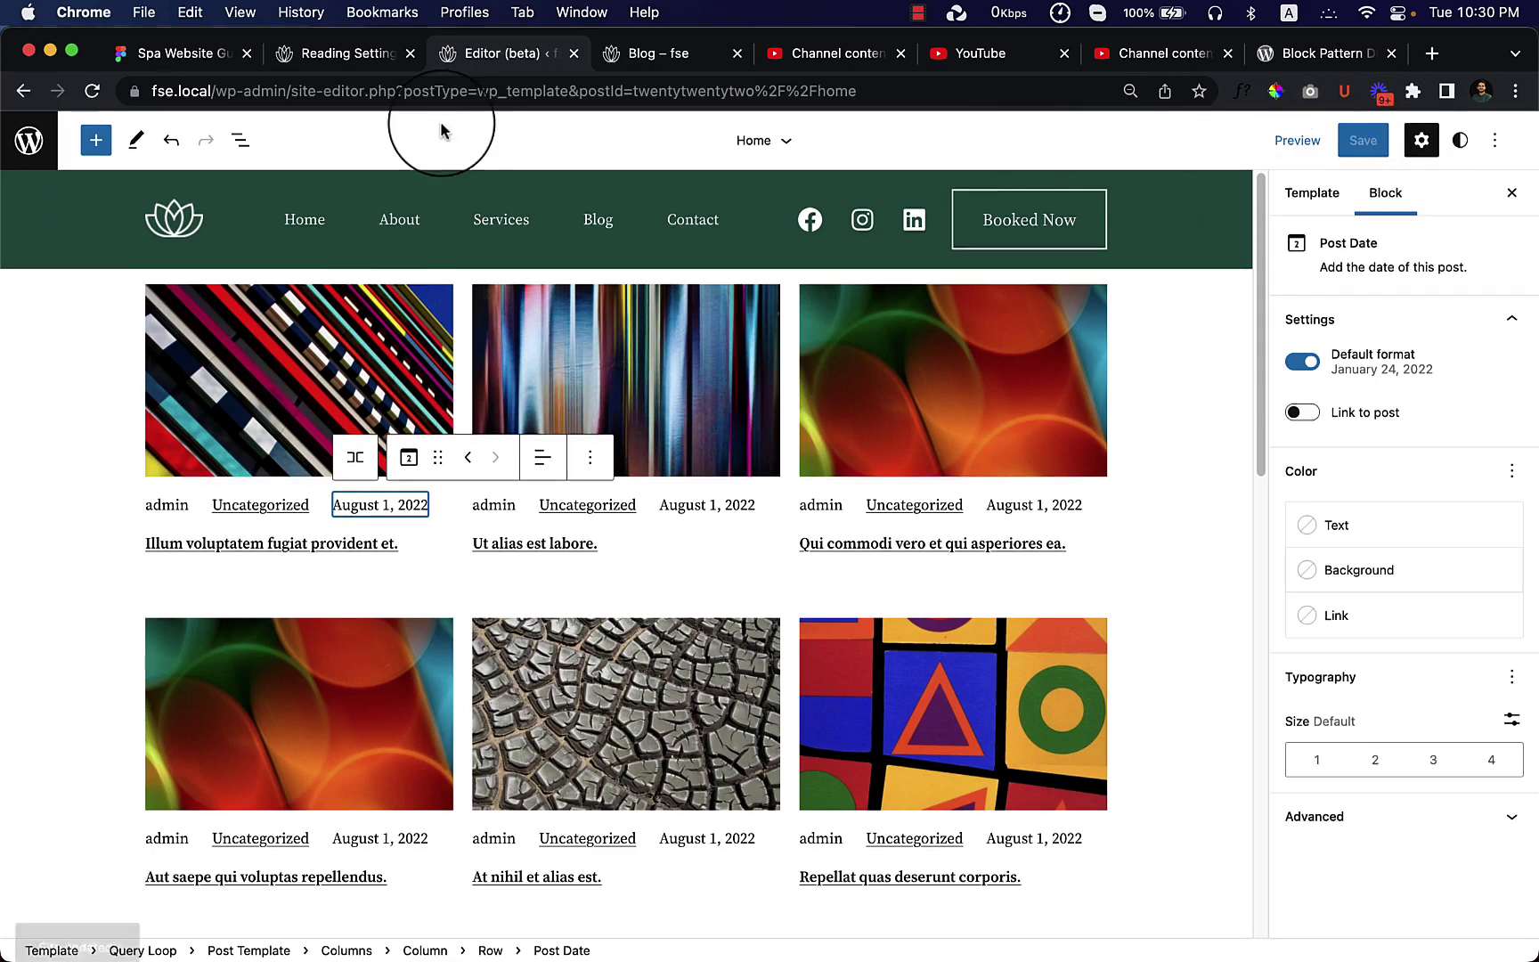
pyautogui.click(677, 60)
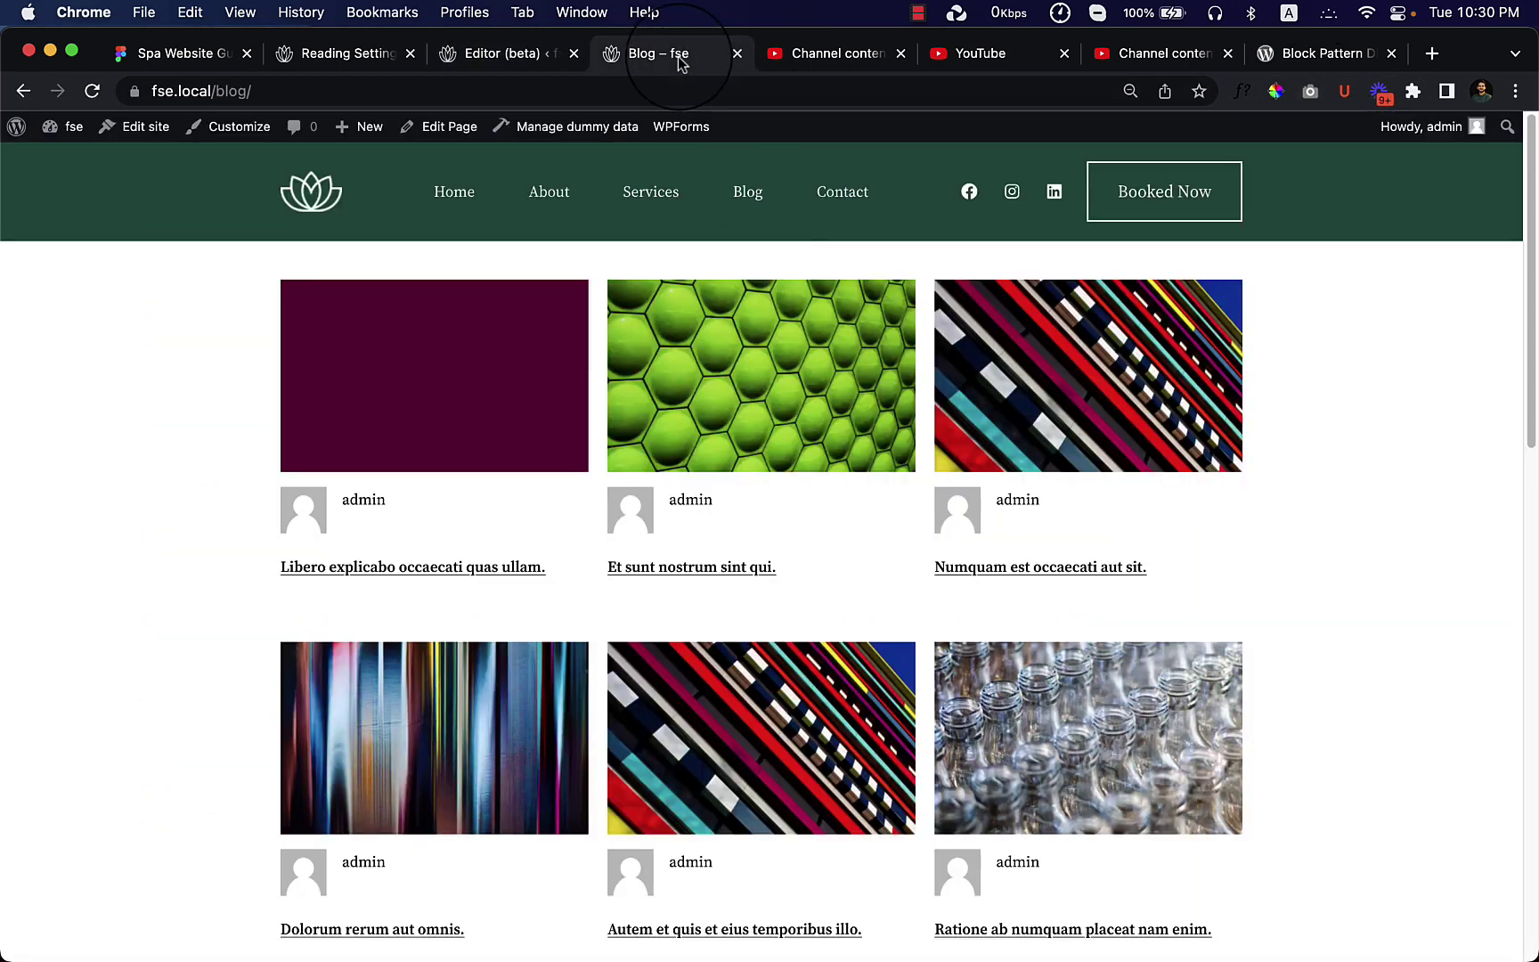
pyautogui.rightClick(1290, 509)
pyautogui.click(1326, 568)
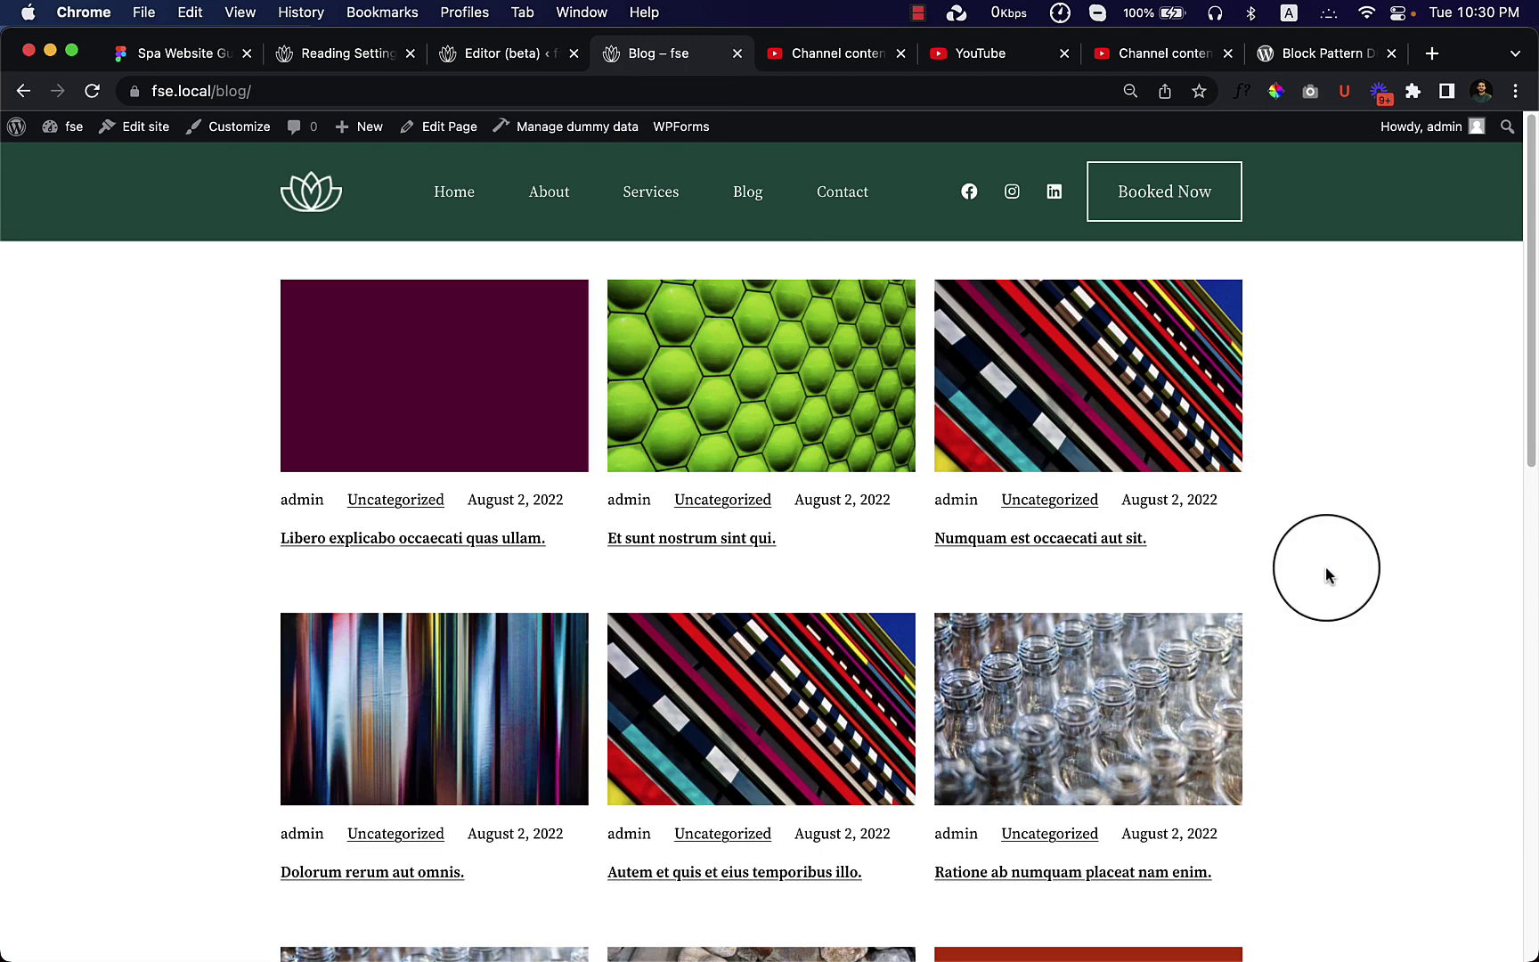
# Remove the Post Author block so bylines show only category and date
pyautogui.click(478, 66)
pyautogui.click(172, 499)
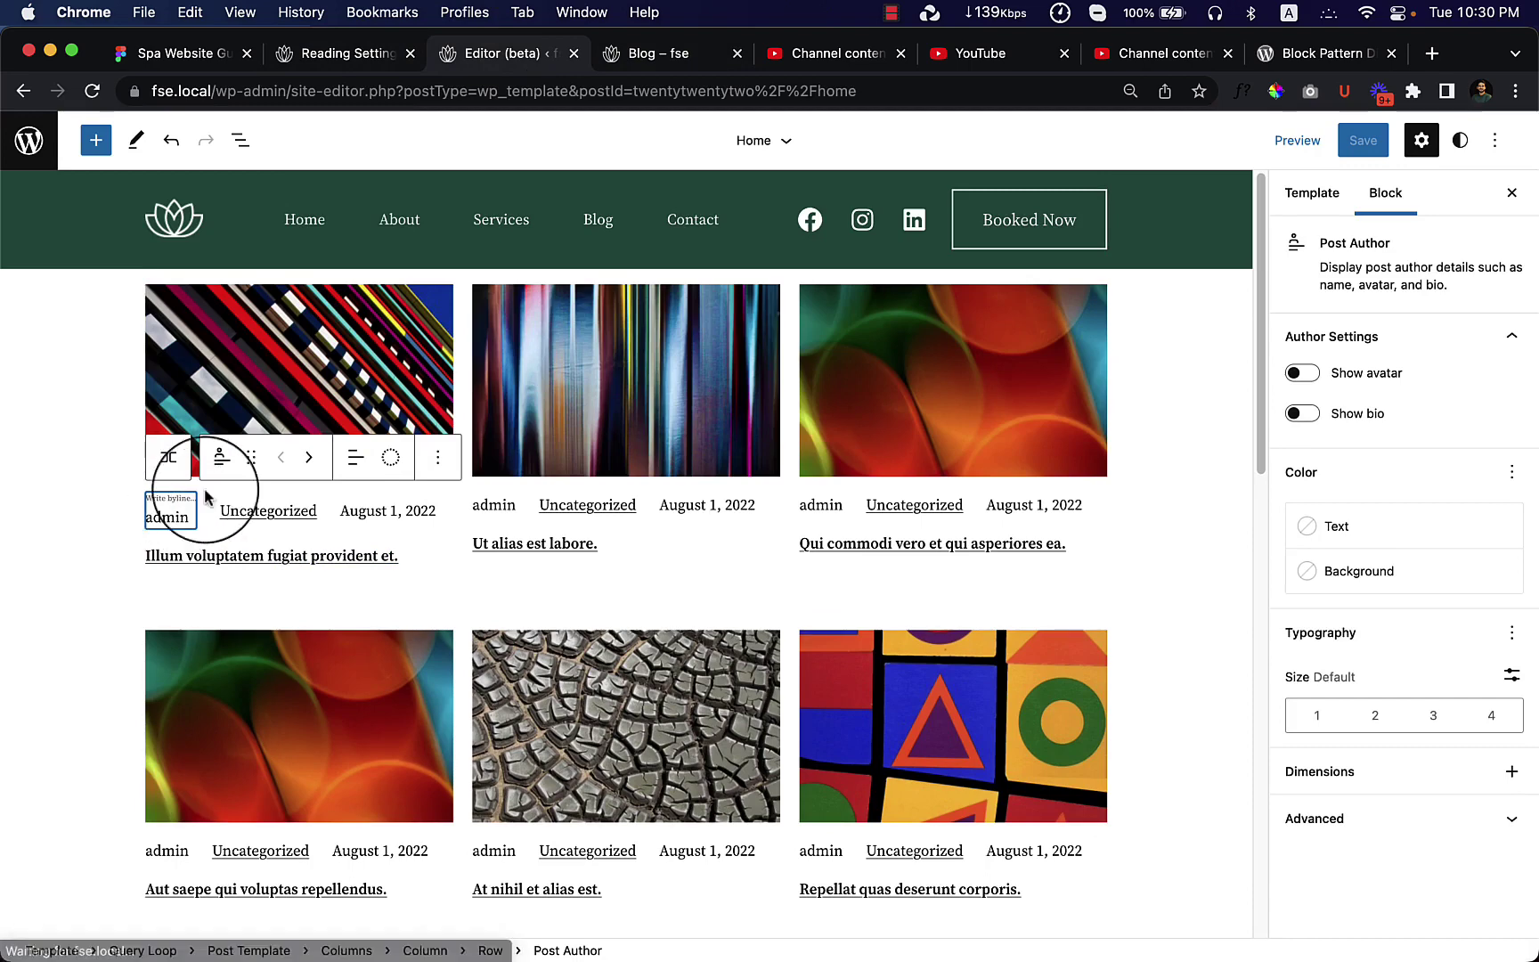
pyautogui.click(438, 457)
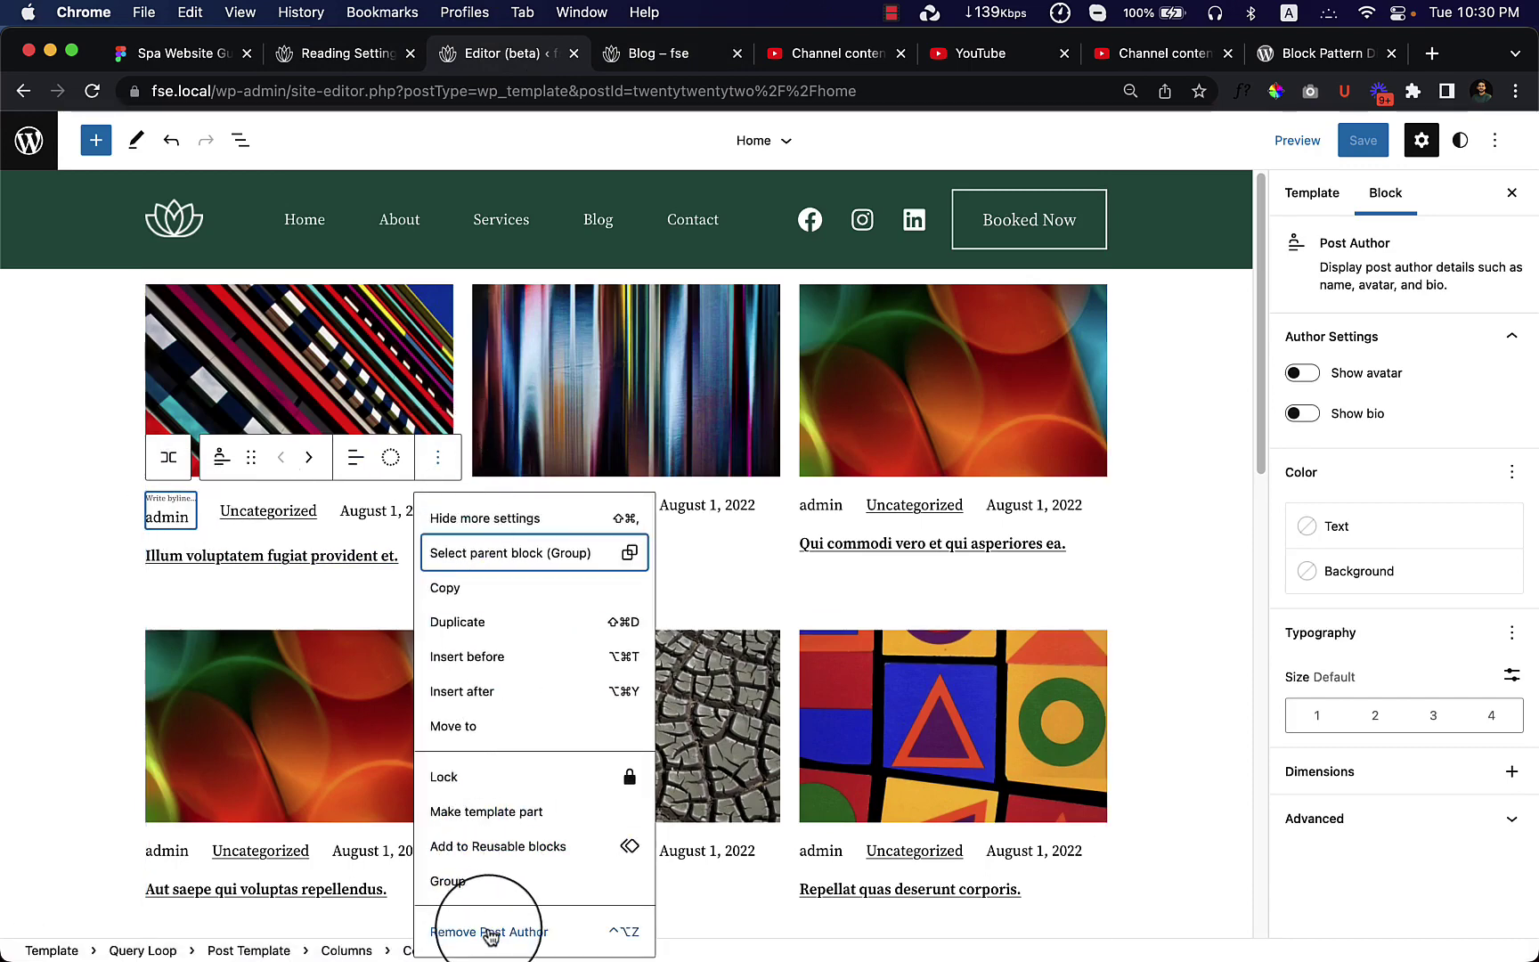
pyautogui.click(490, 933)
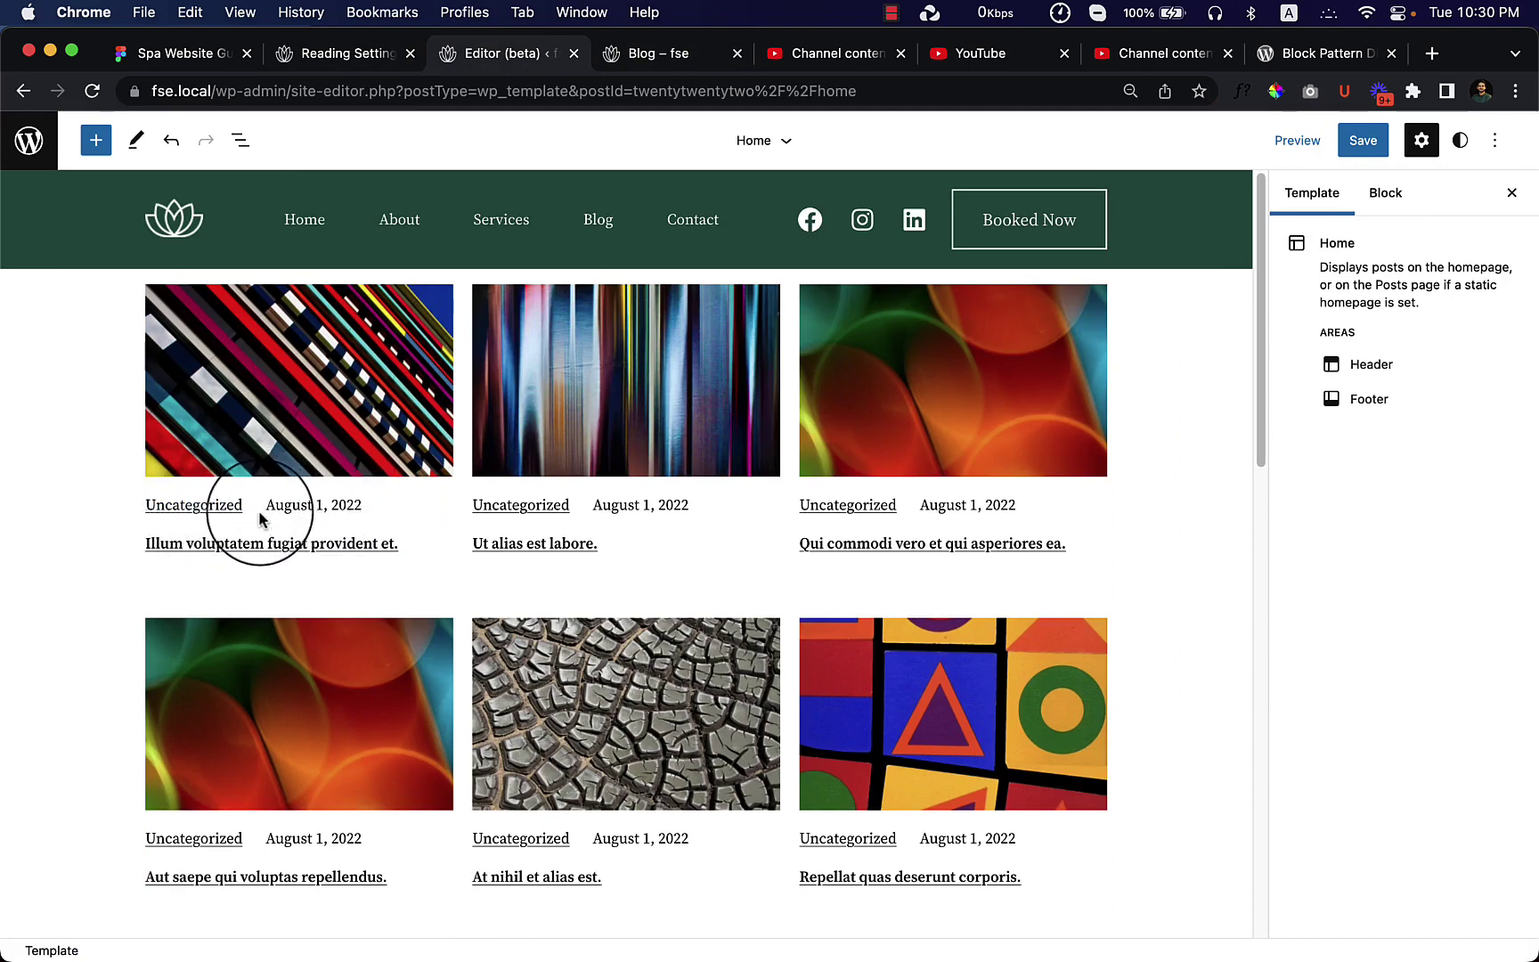
pyautogui.click(254, 505)
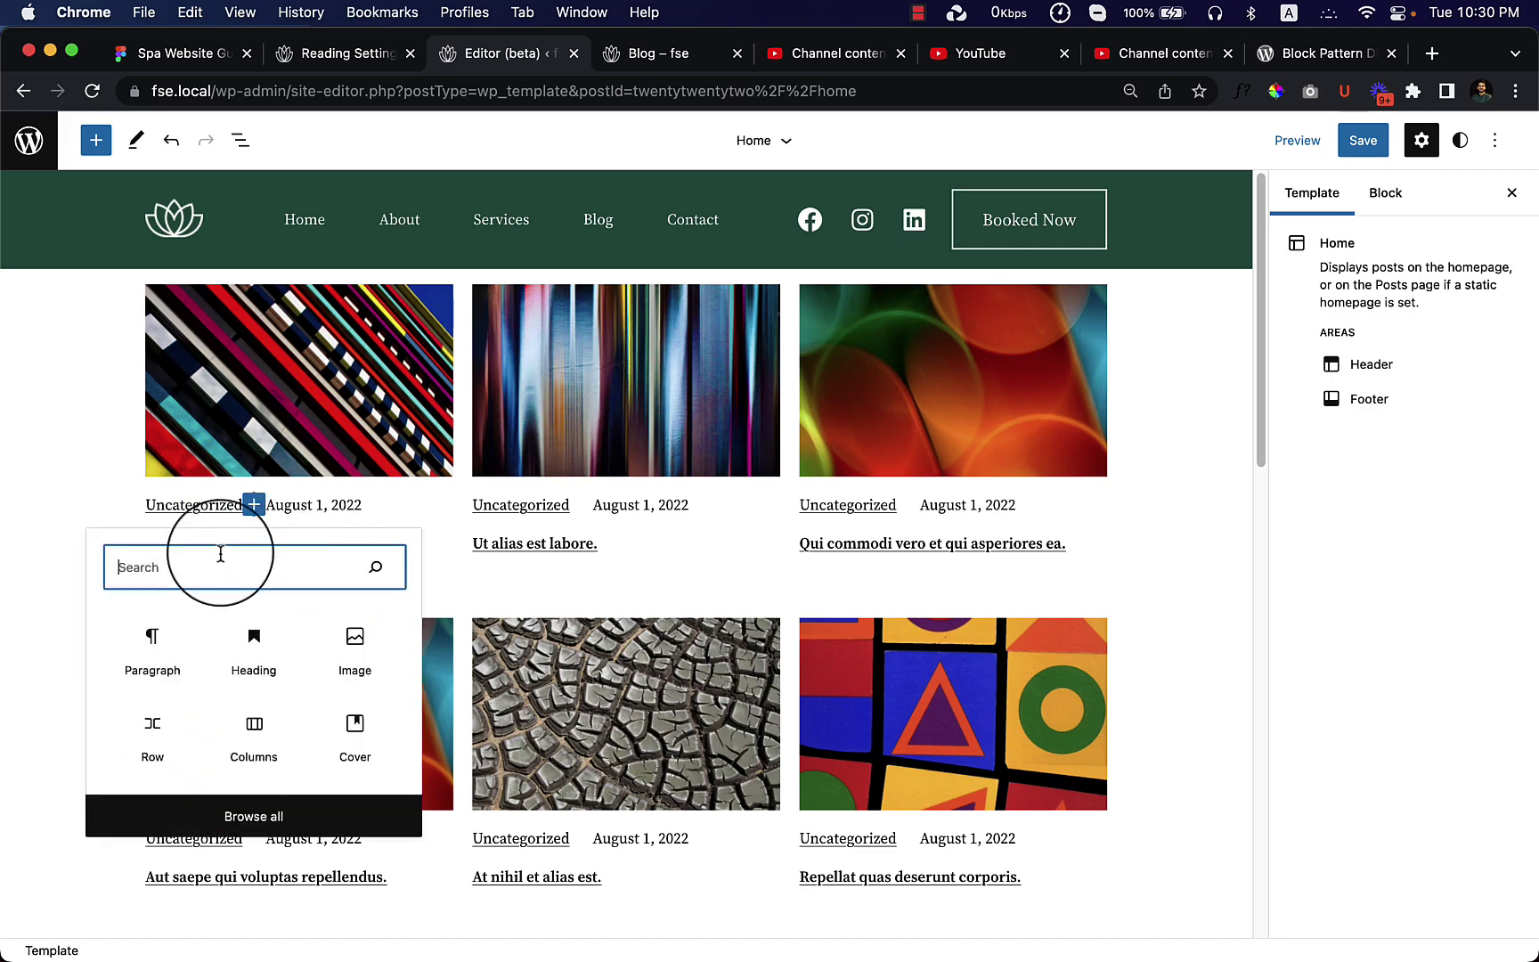
pyautogui.write('sep')
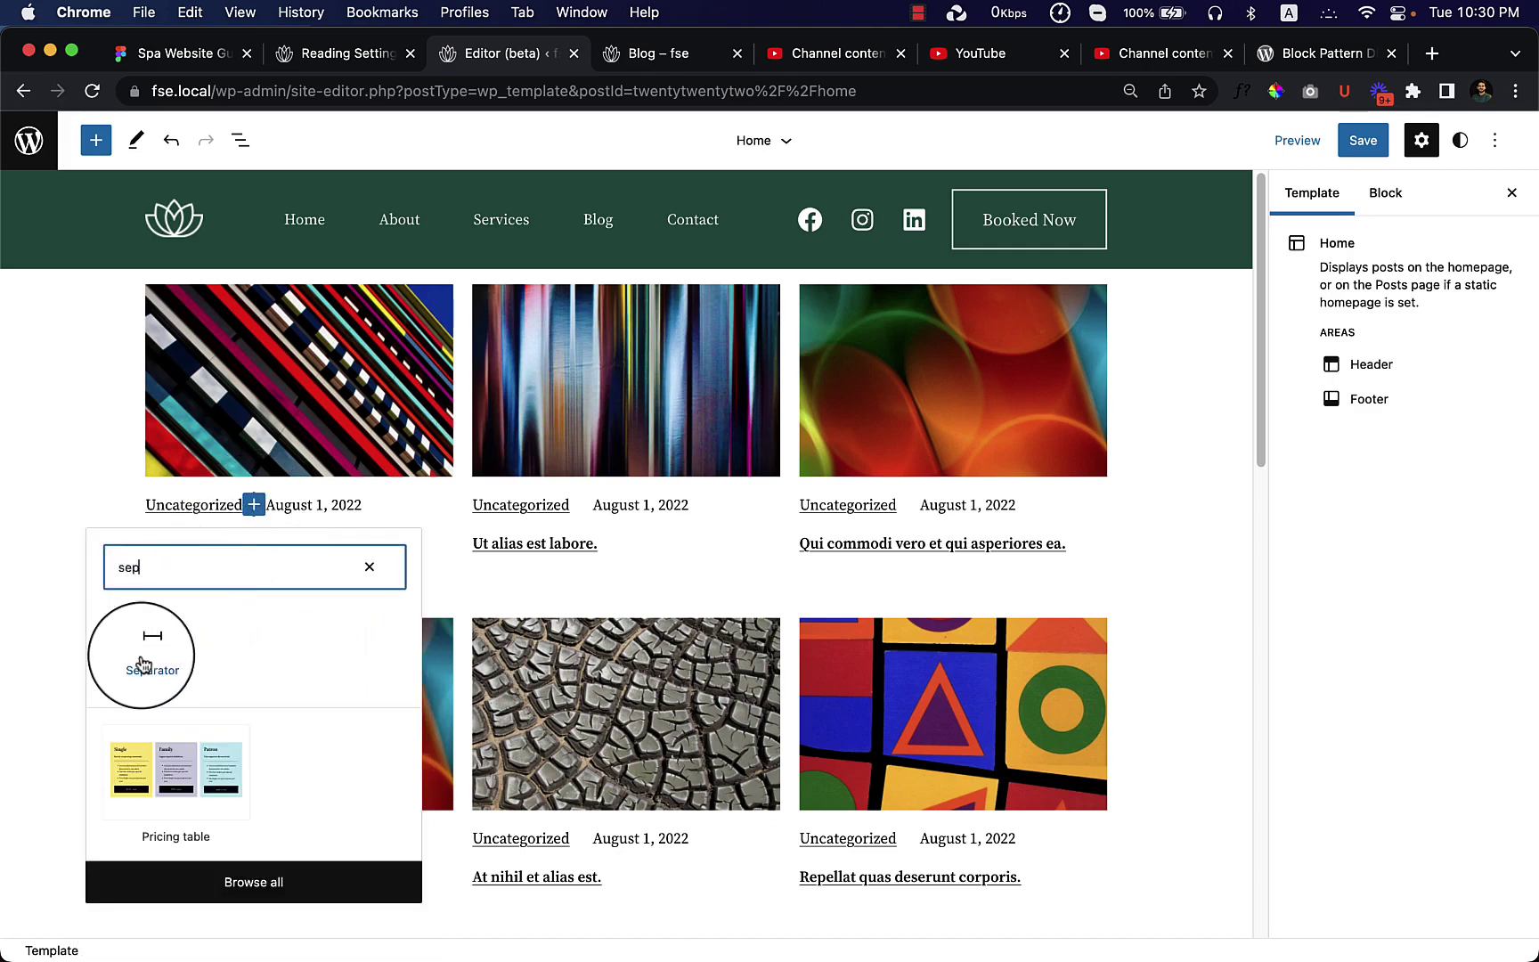
pyautogui.click(150, 643)
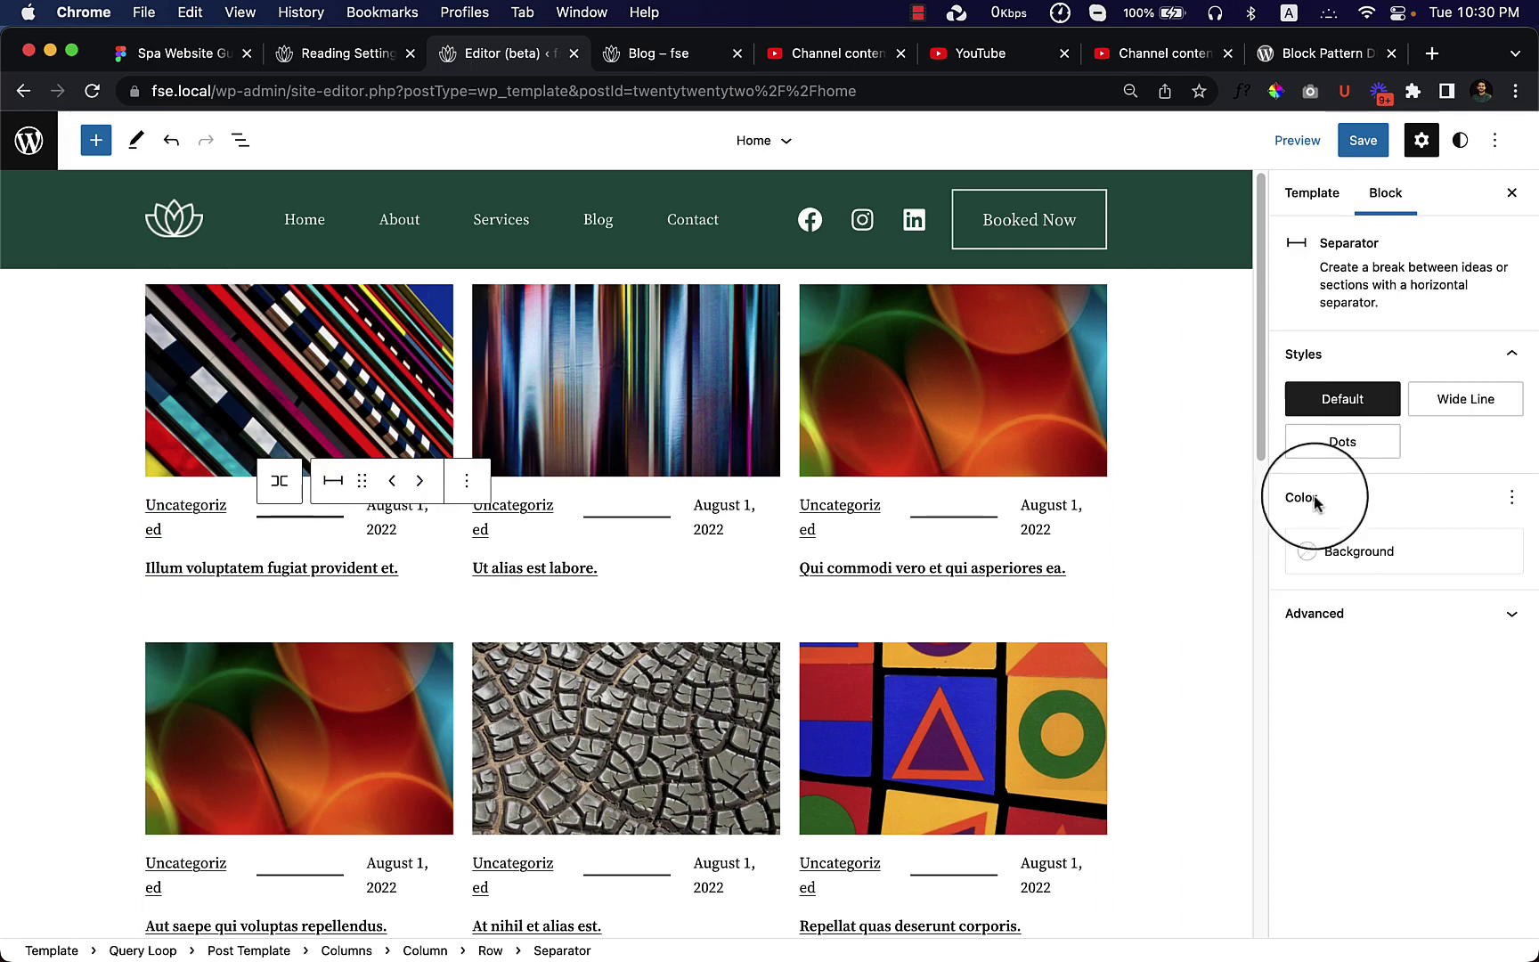
pyautogui.moveTo(1466, 416)
pyautogui.moveTo(1371, 458)
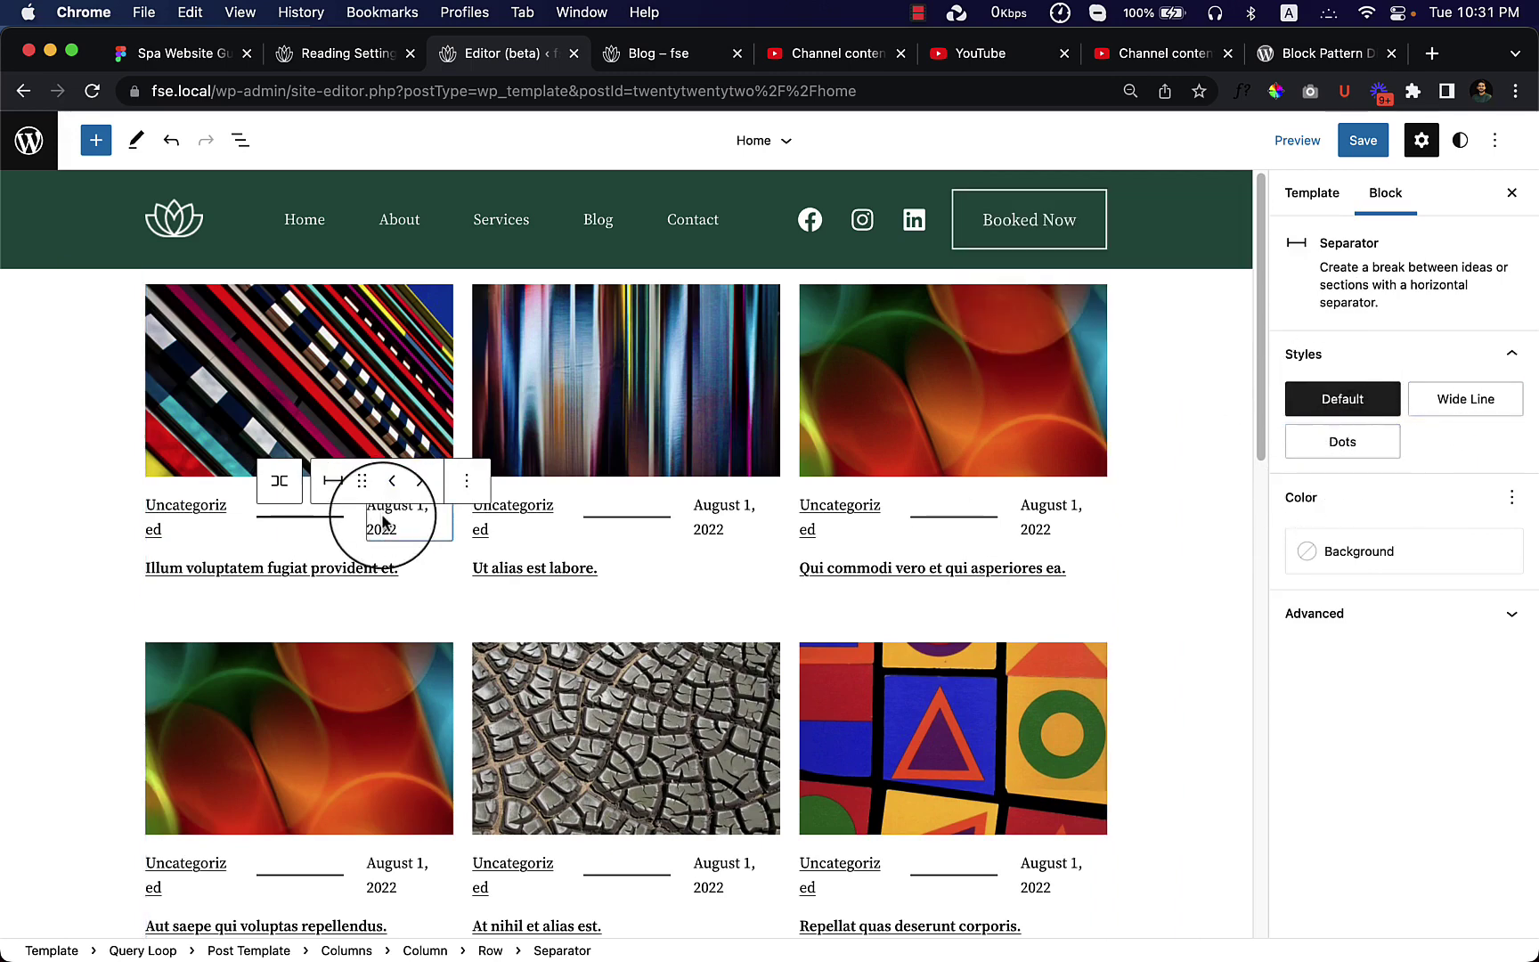
pyautogui.click(468, 483)
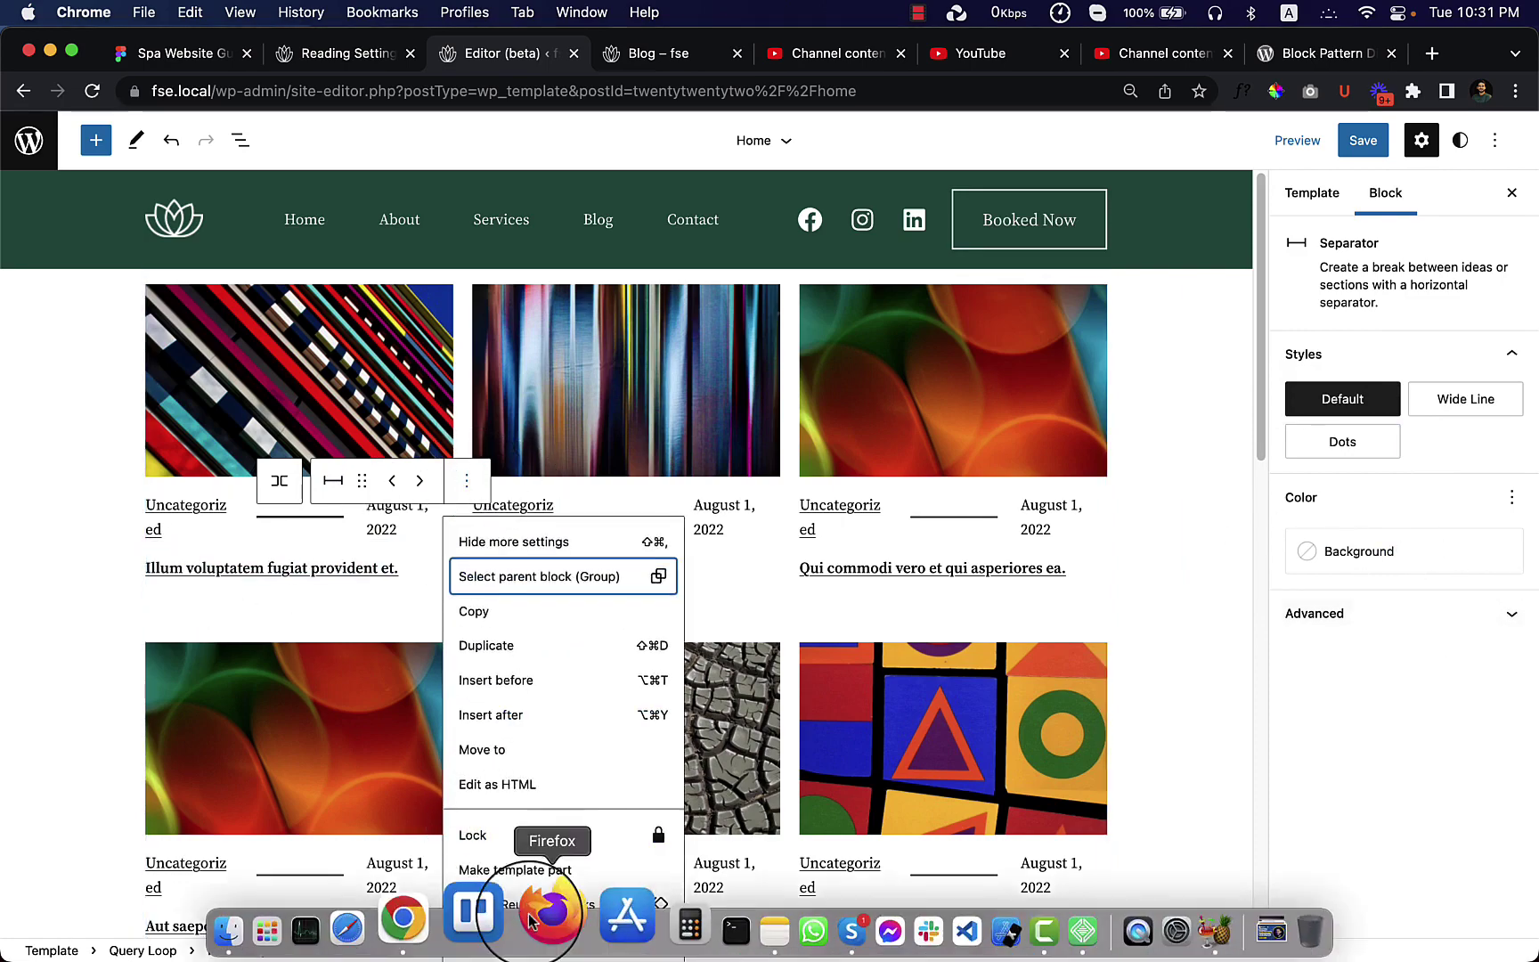
pyautogui.scroll(-5, 516, 910)
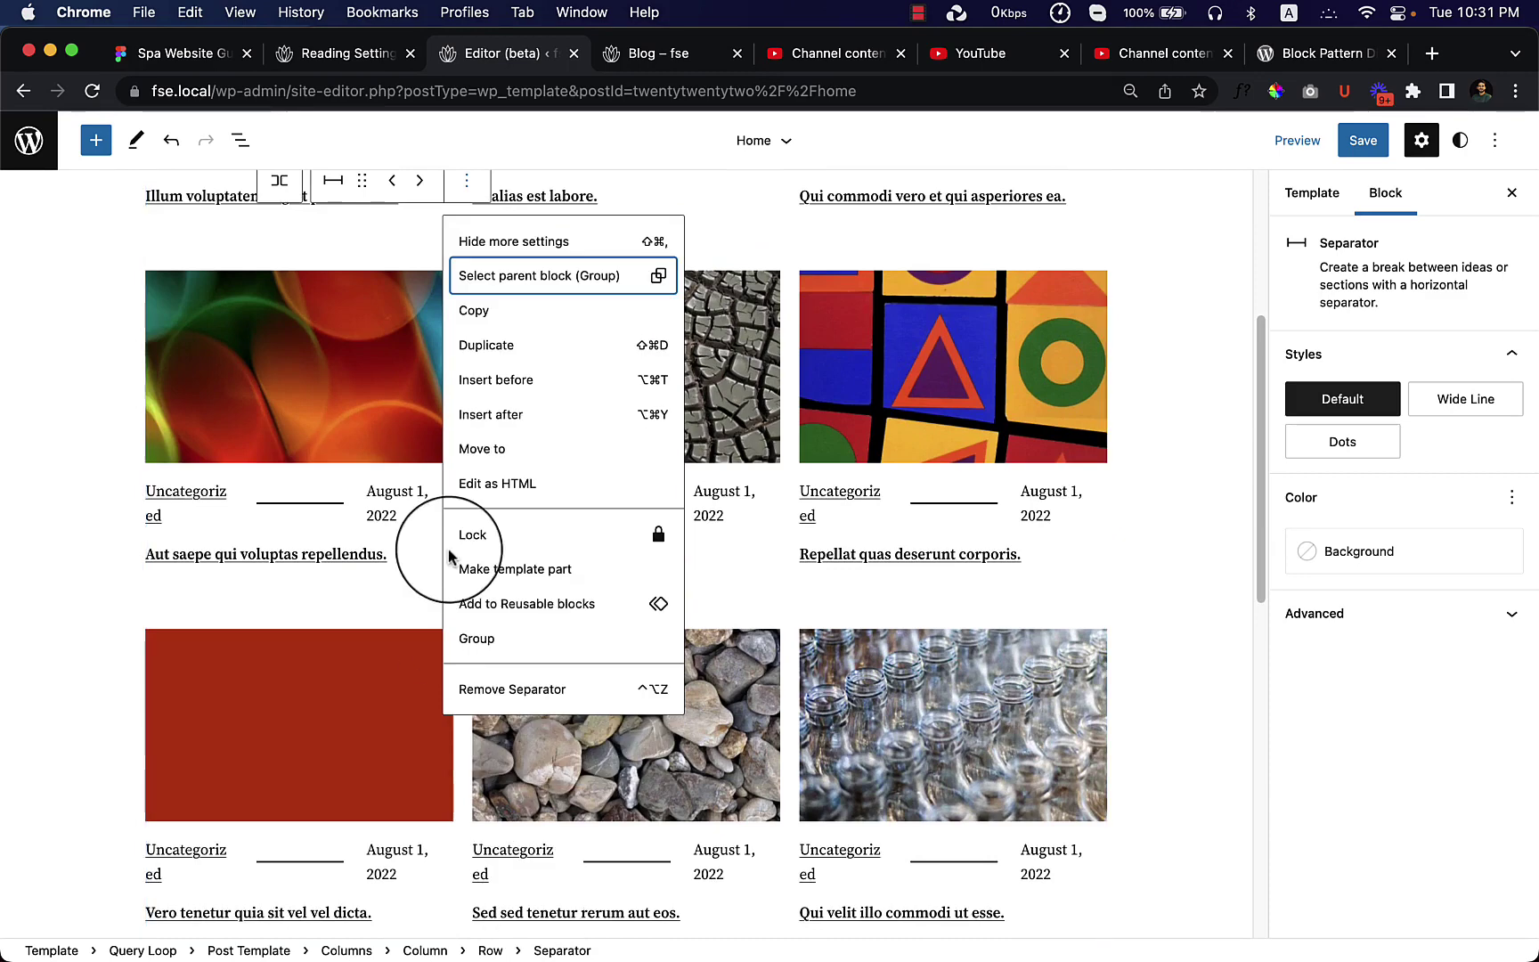
# Remove the separator from the bylines and select the first post's title
pyautogui.click(552, 690)
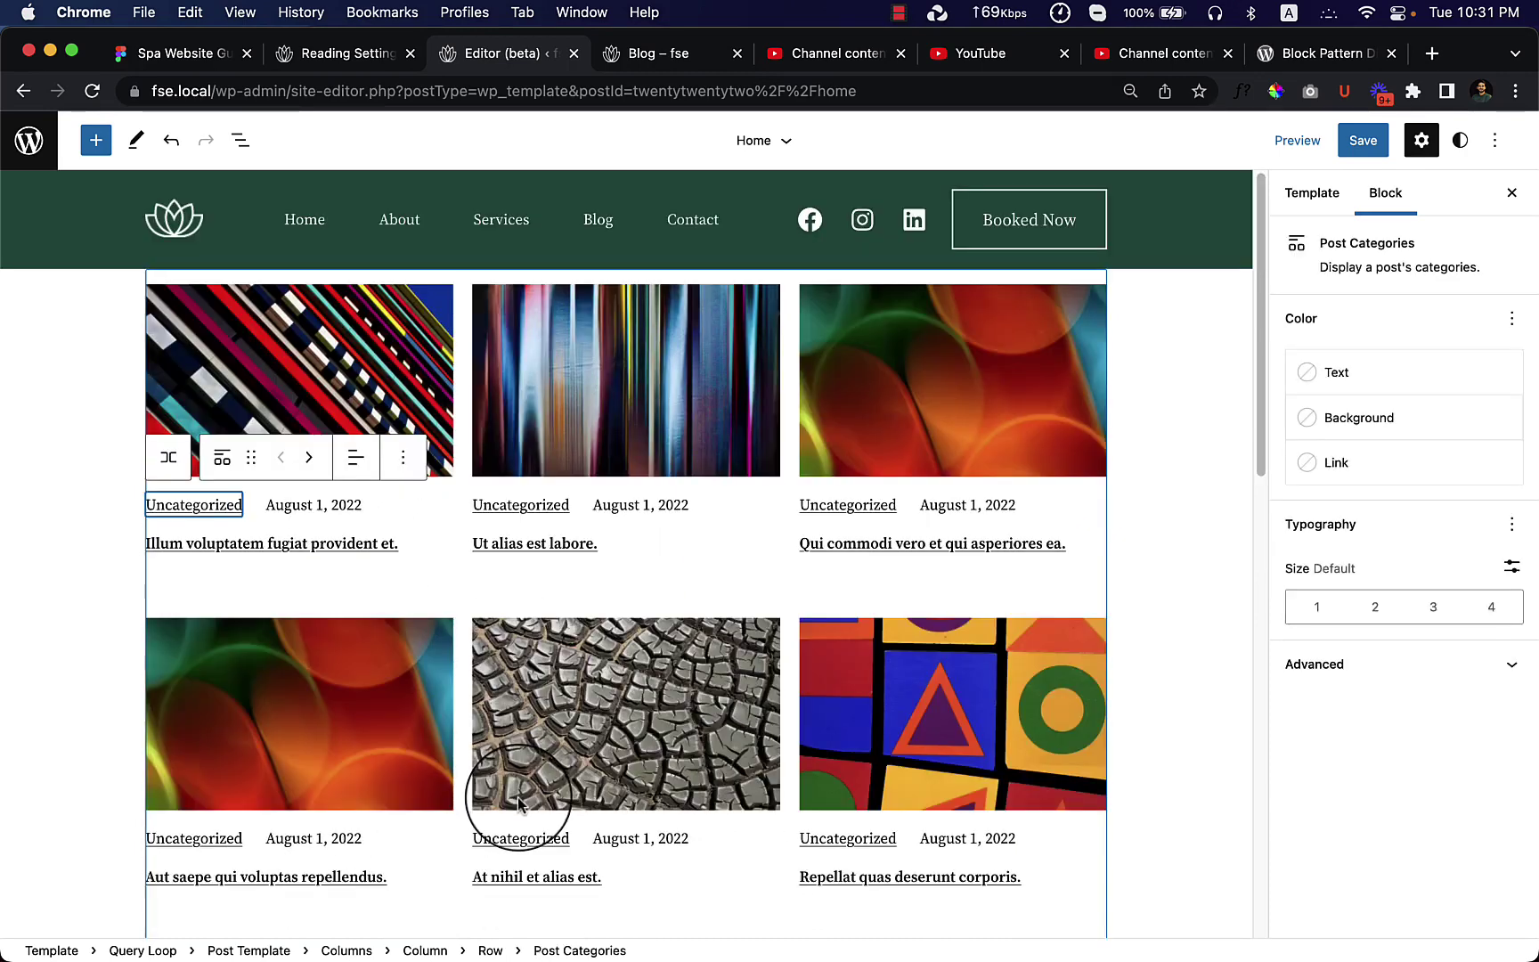
pyautogui.click(35, 573)
pyautogui.click(275, 544)
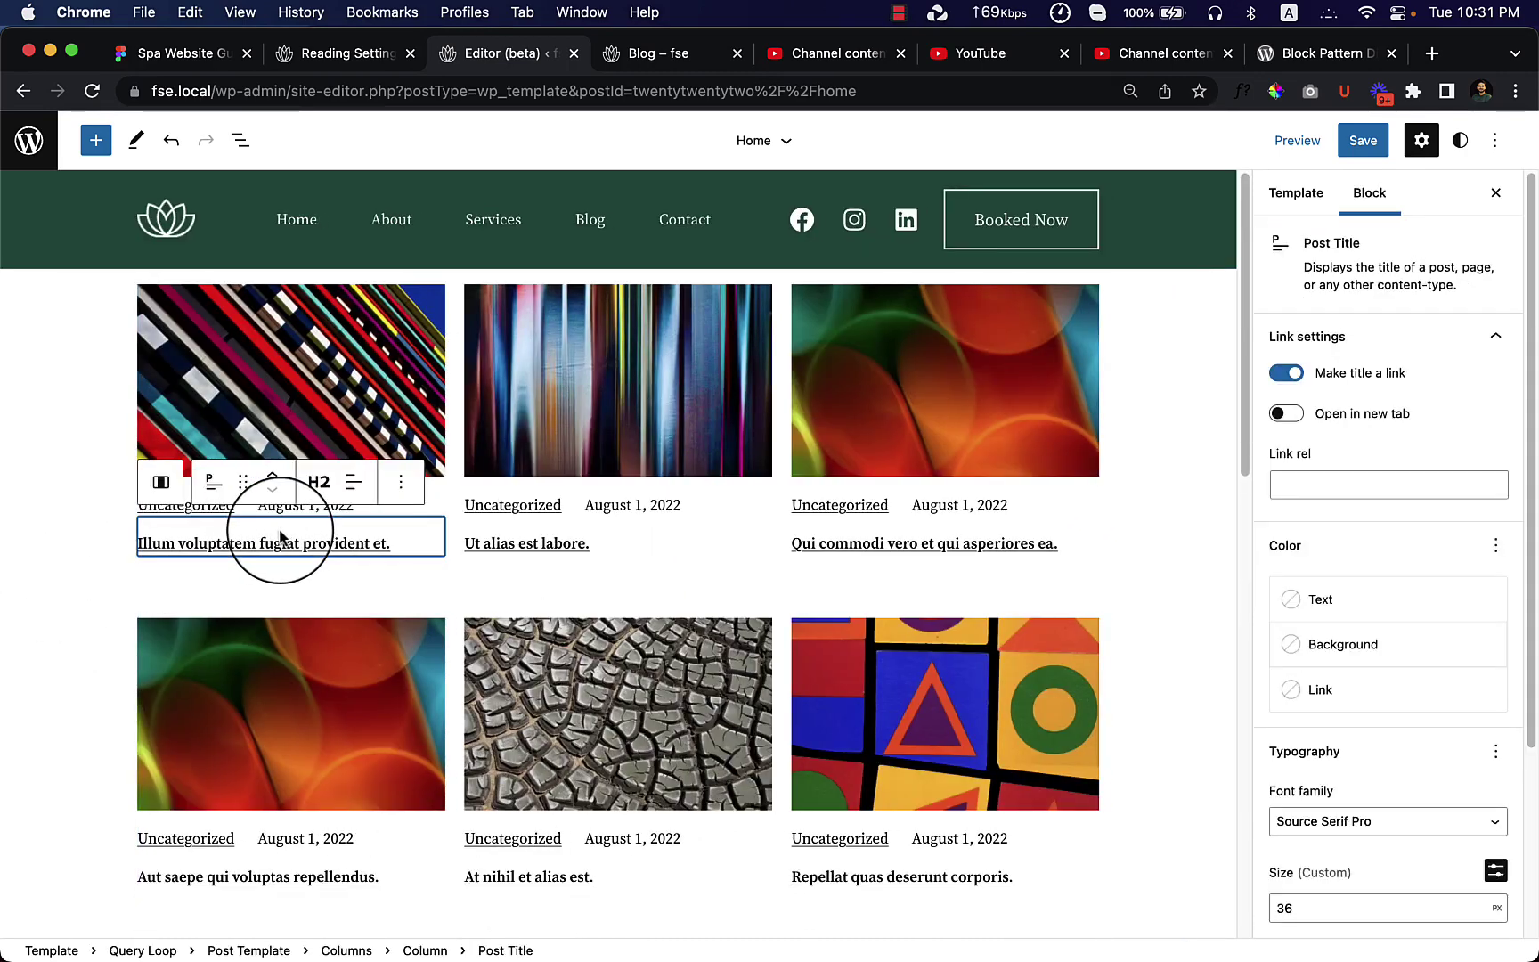
pyautogui.scroll(-3, 1426, 796)
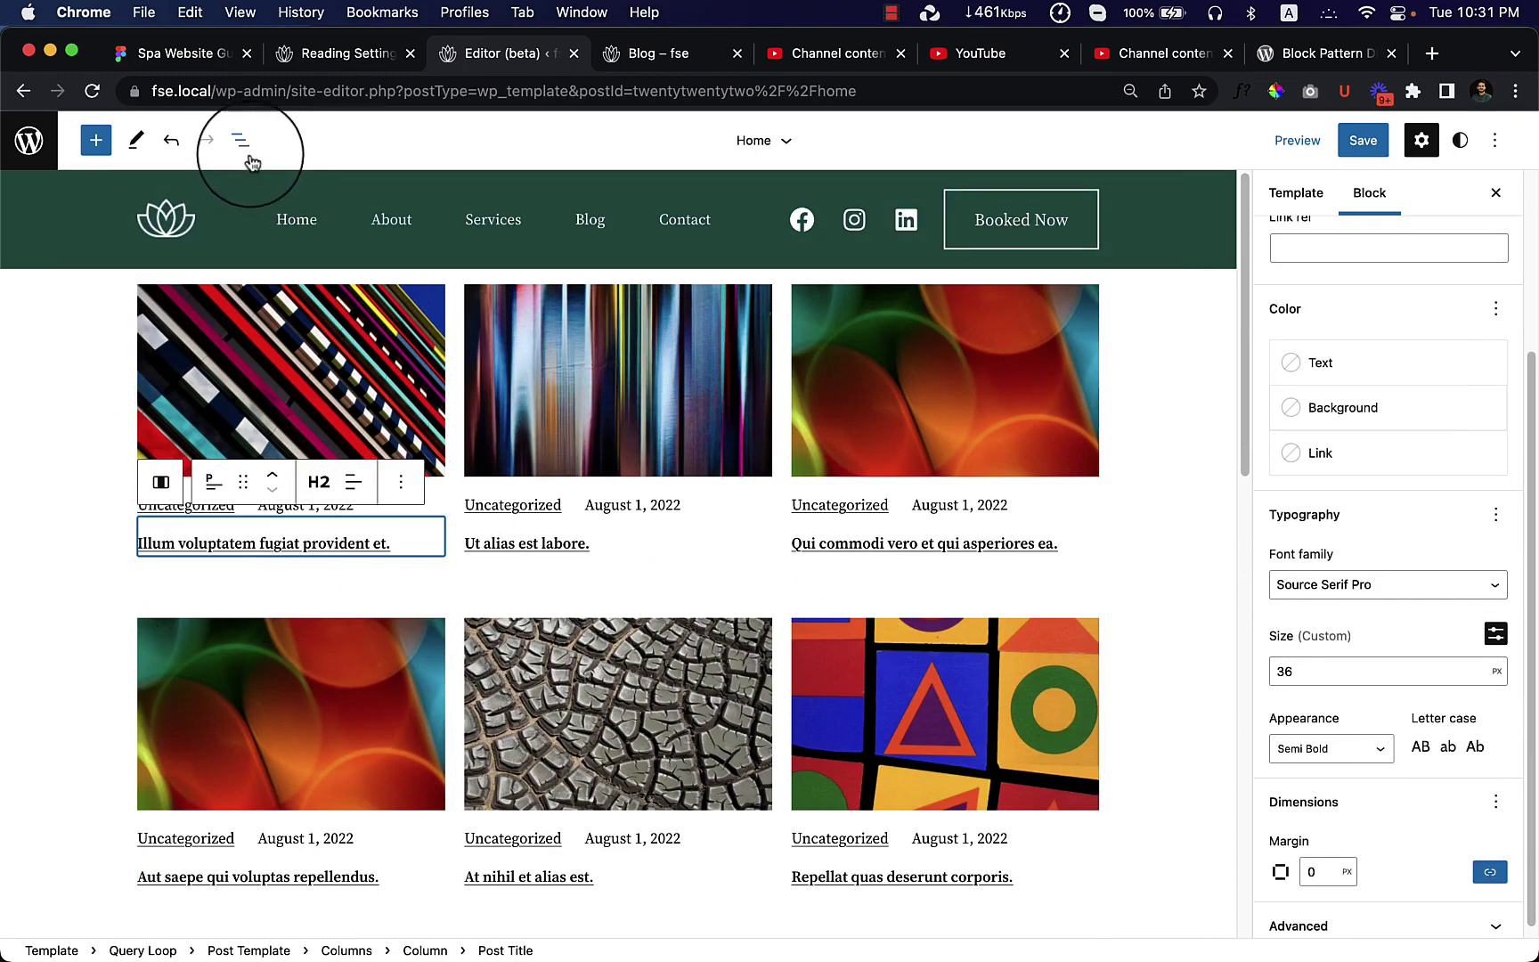
# Drag a Post Excerpt block, found by searching 'ex', beneath the post title
pyautogui.click(96, 140)
pyautogui.scroll(-10, 160, 654)
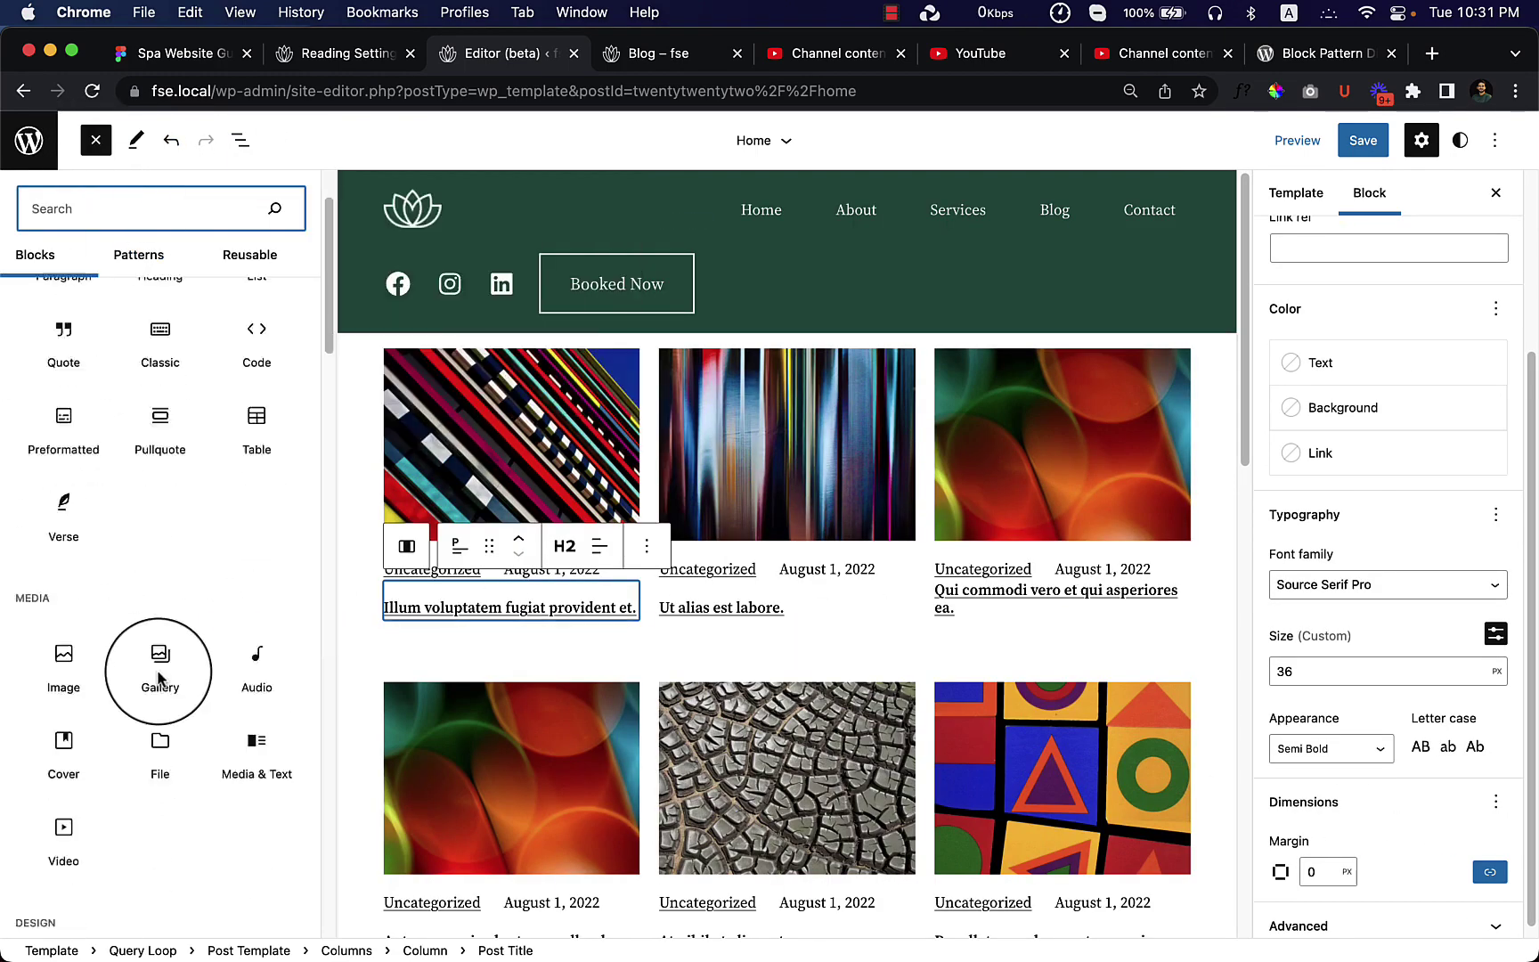
pyautogui.scroll(-2, 160, 679)
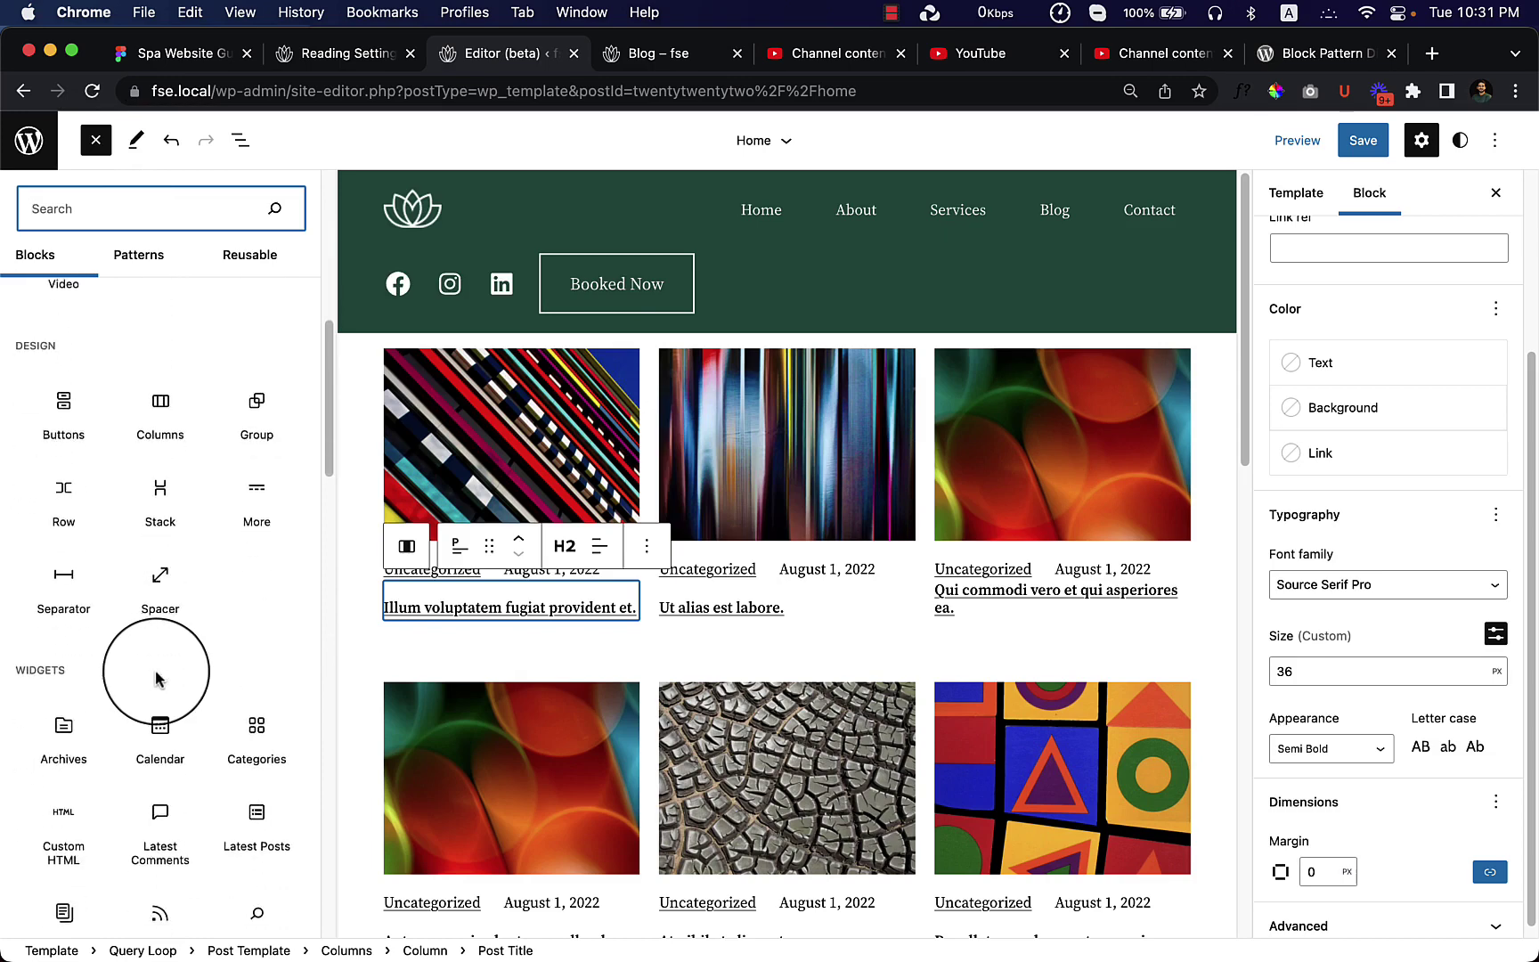
pyautogui.scroll(-10, 156, 679)
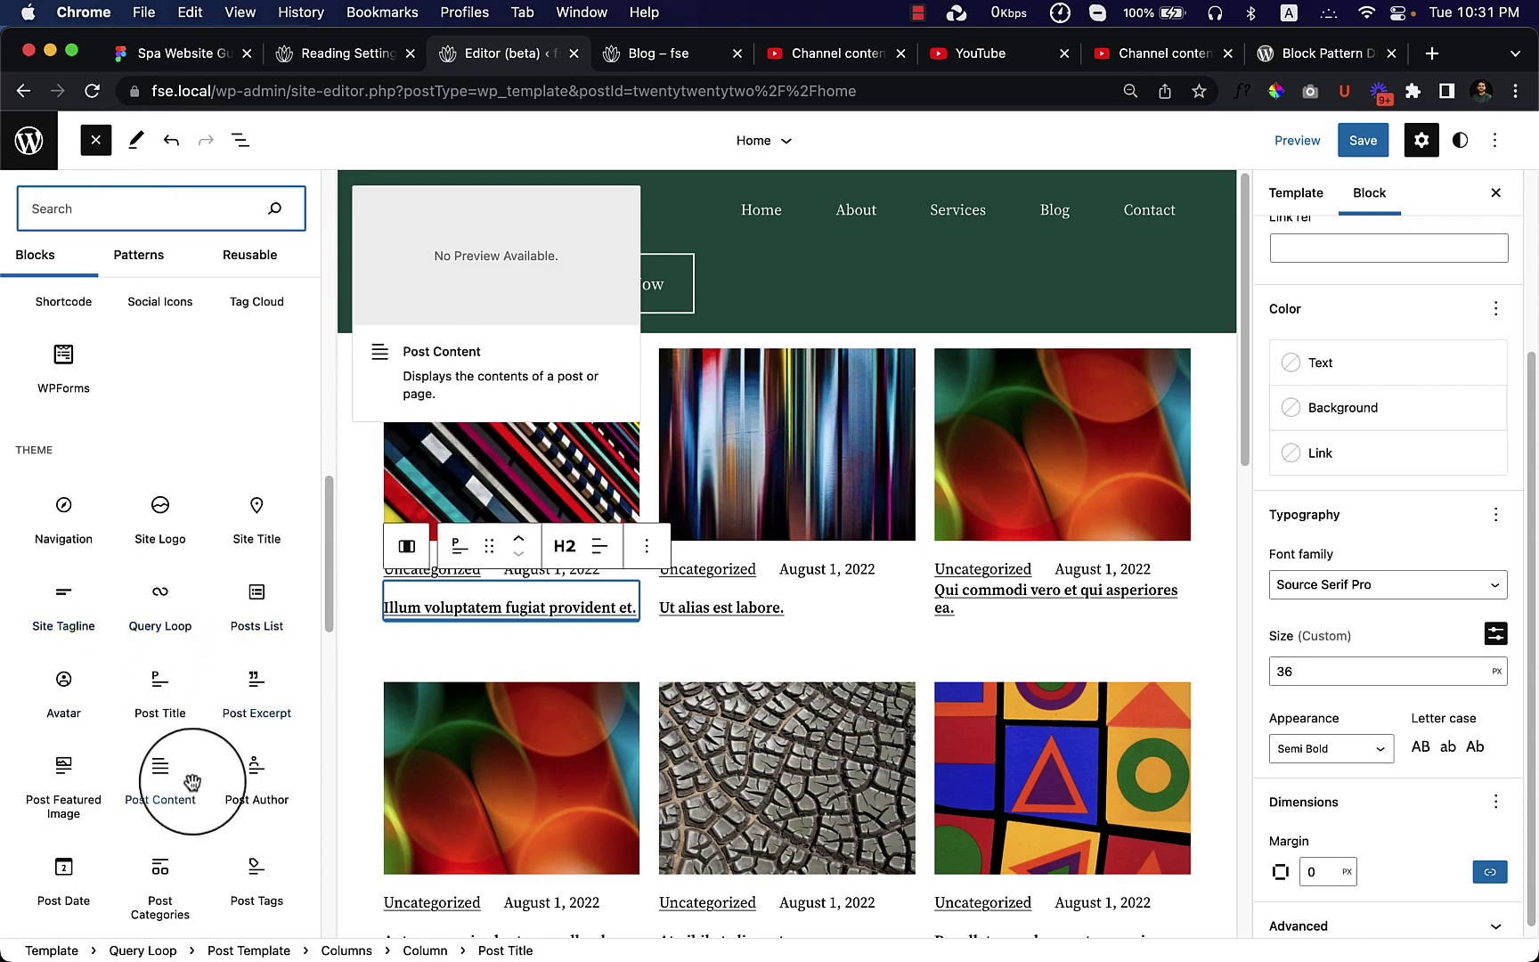
pyautogui.scroll(-8, 191, 785)
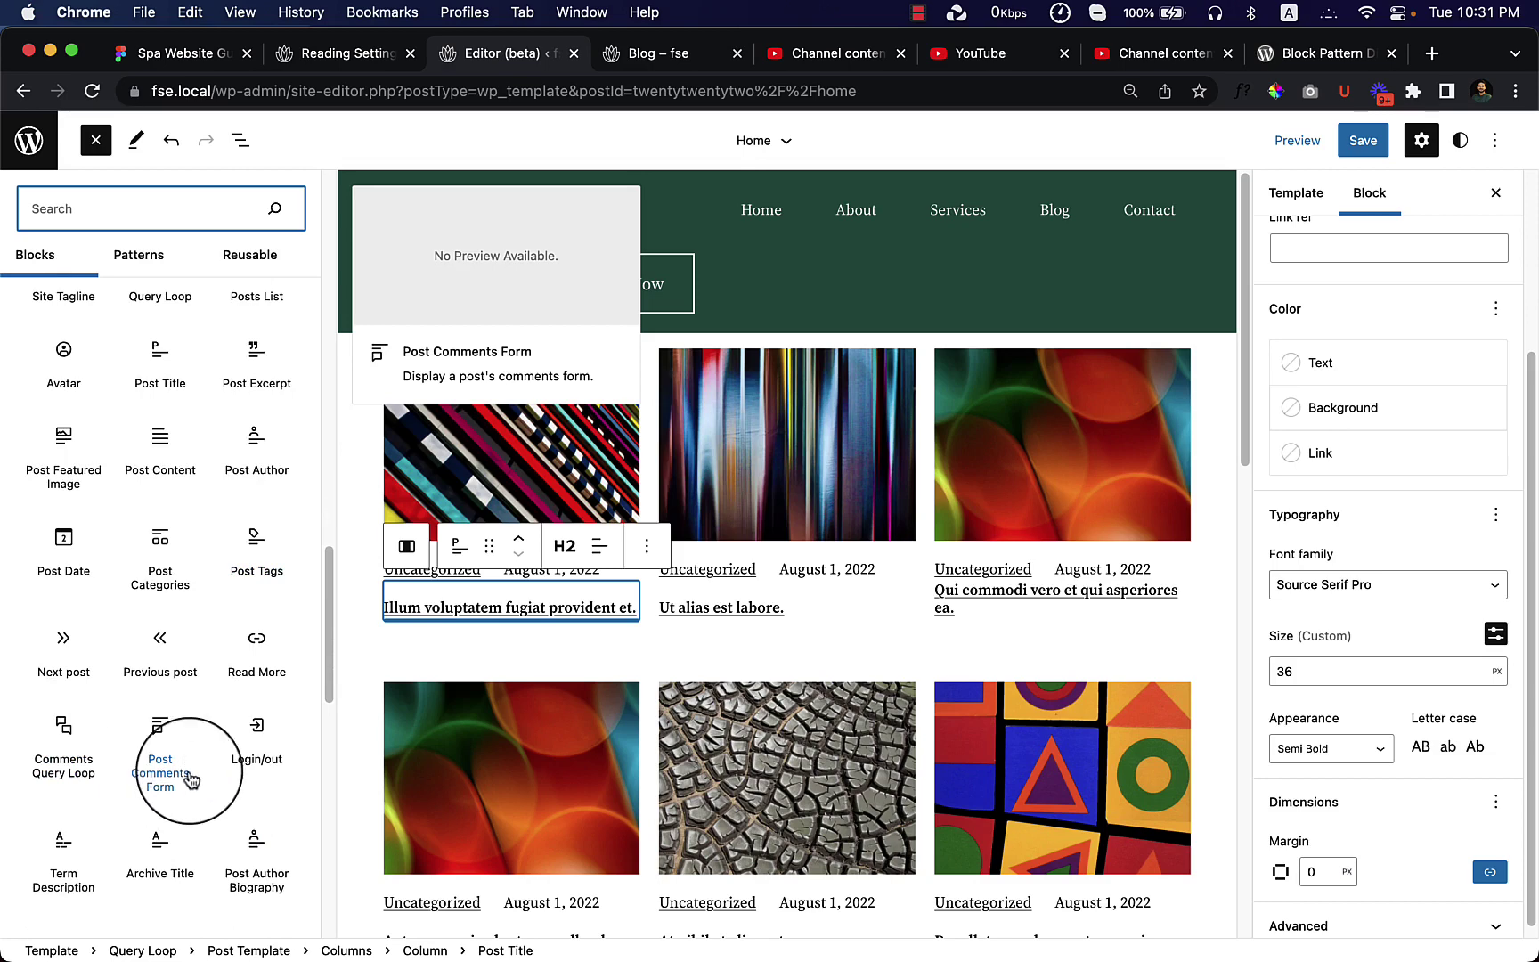
pyautogui.scroll(-3, 281, 868)
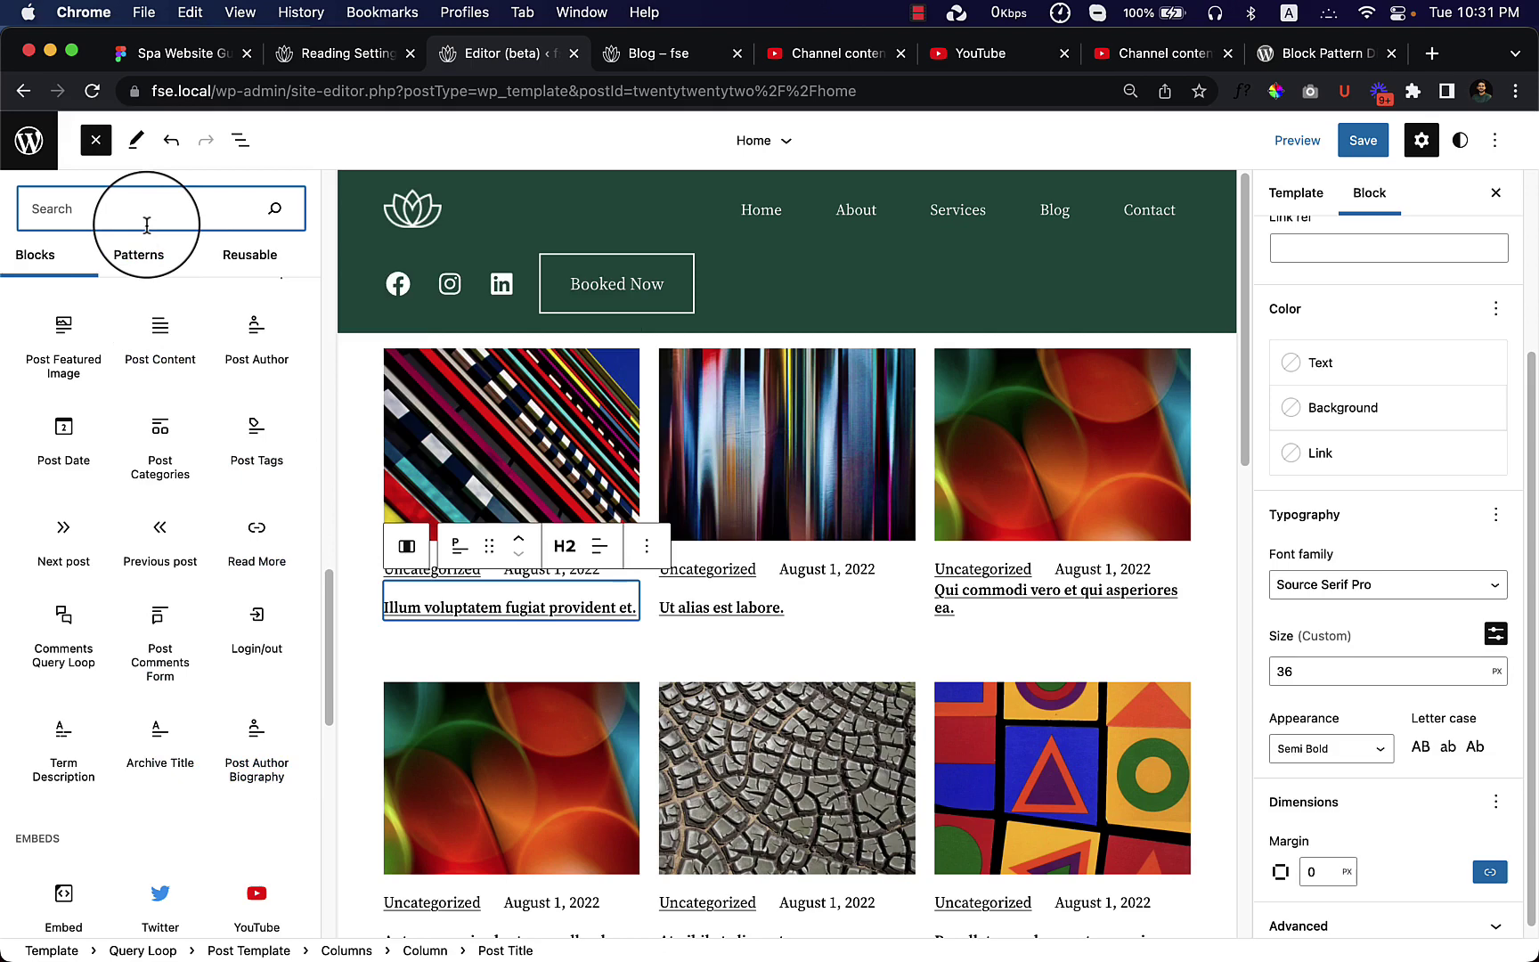
pyautogui.write('ex')
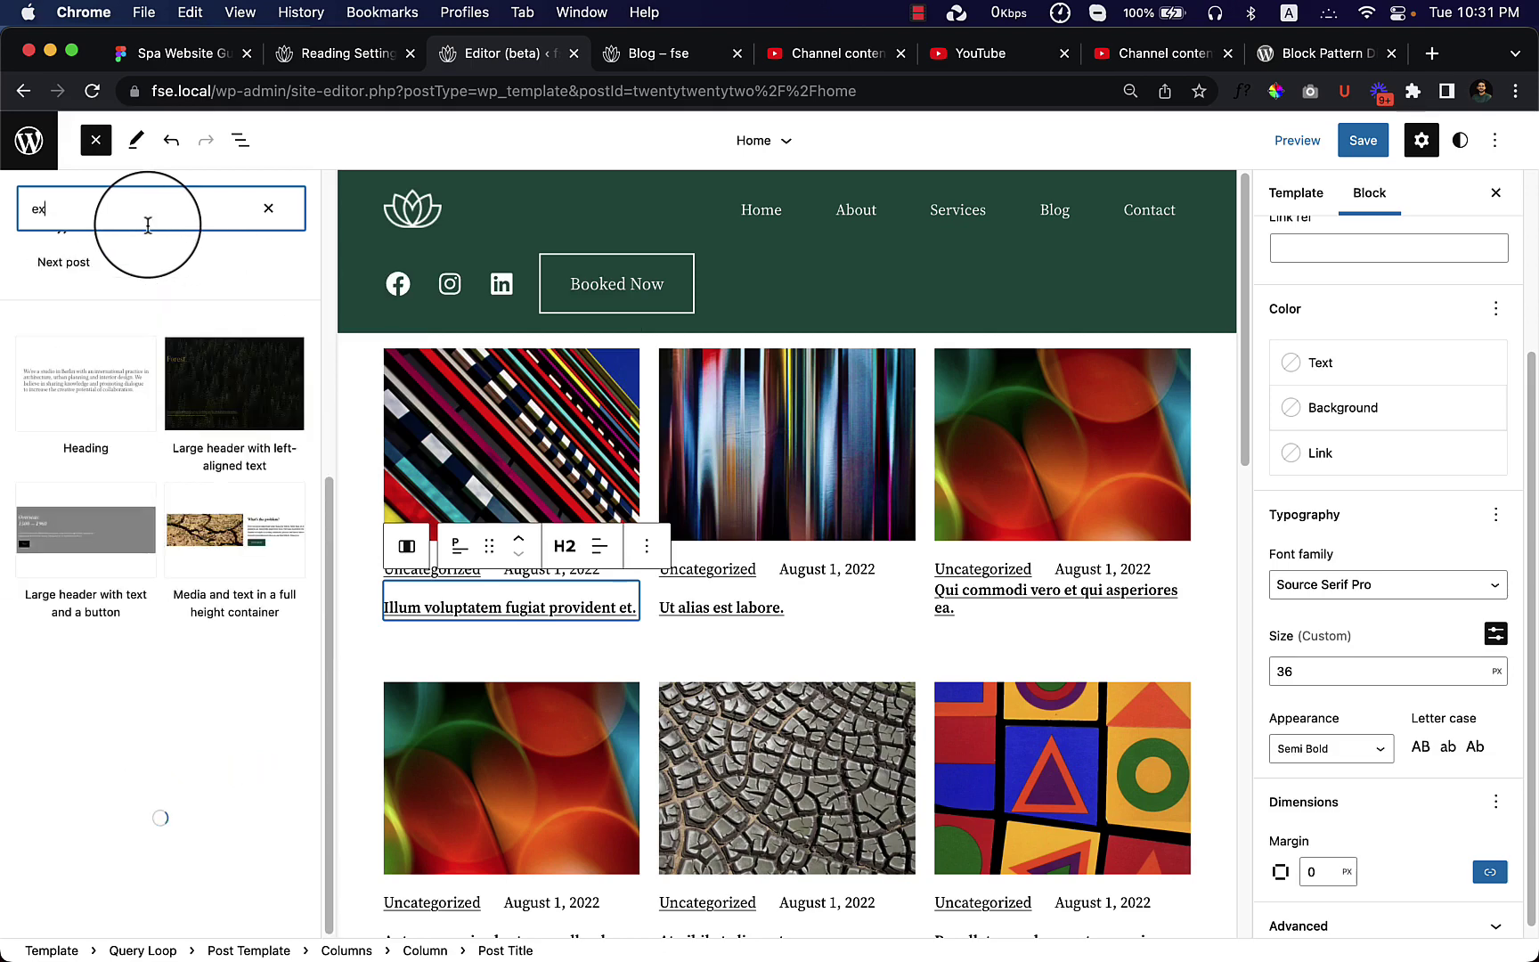
pyautogui.moveTo(94, 462)
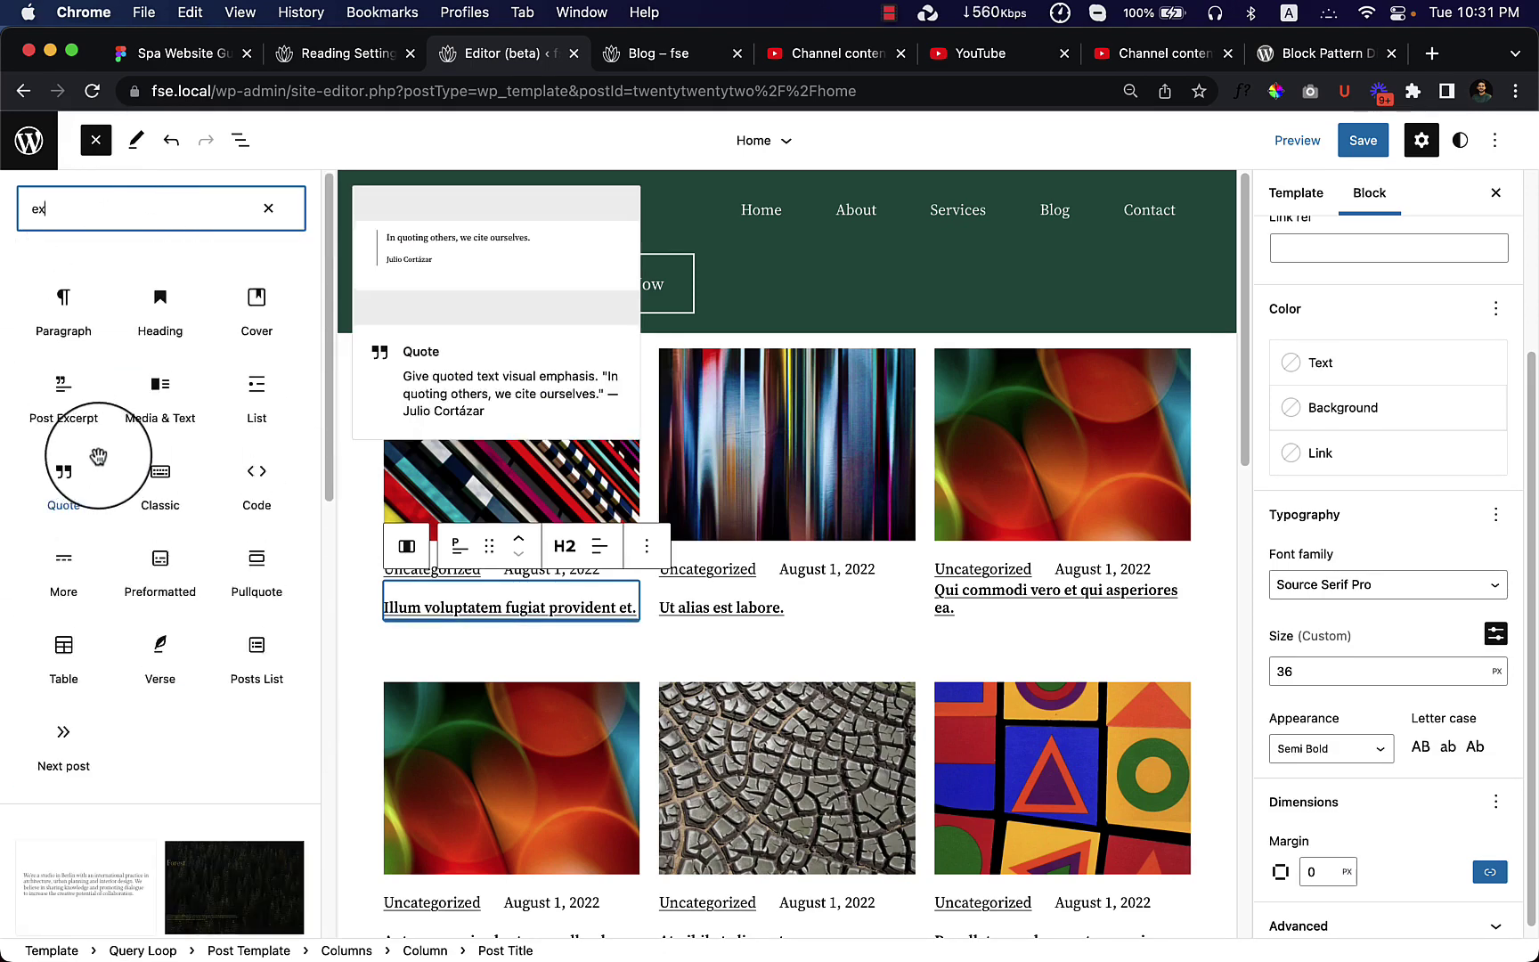
pyautogui.moveTo(85, 428); pyautogui.dragTo(516, 628)
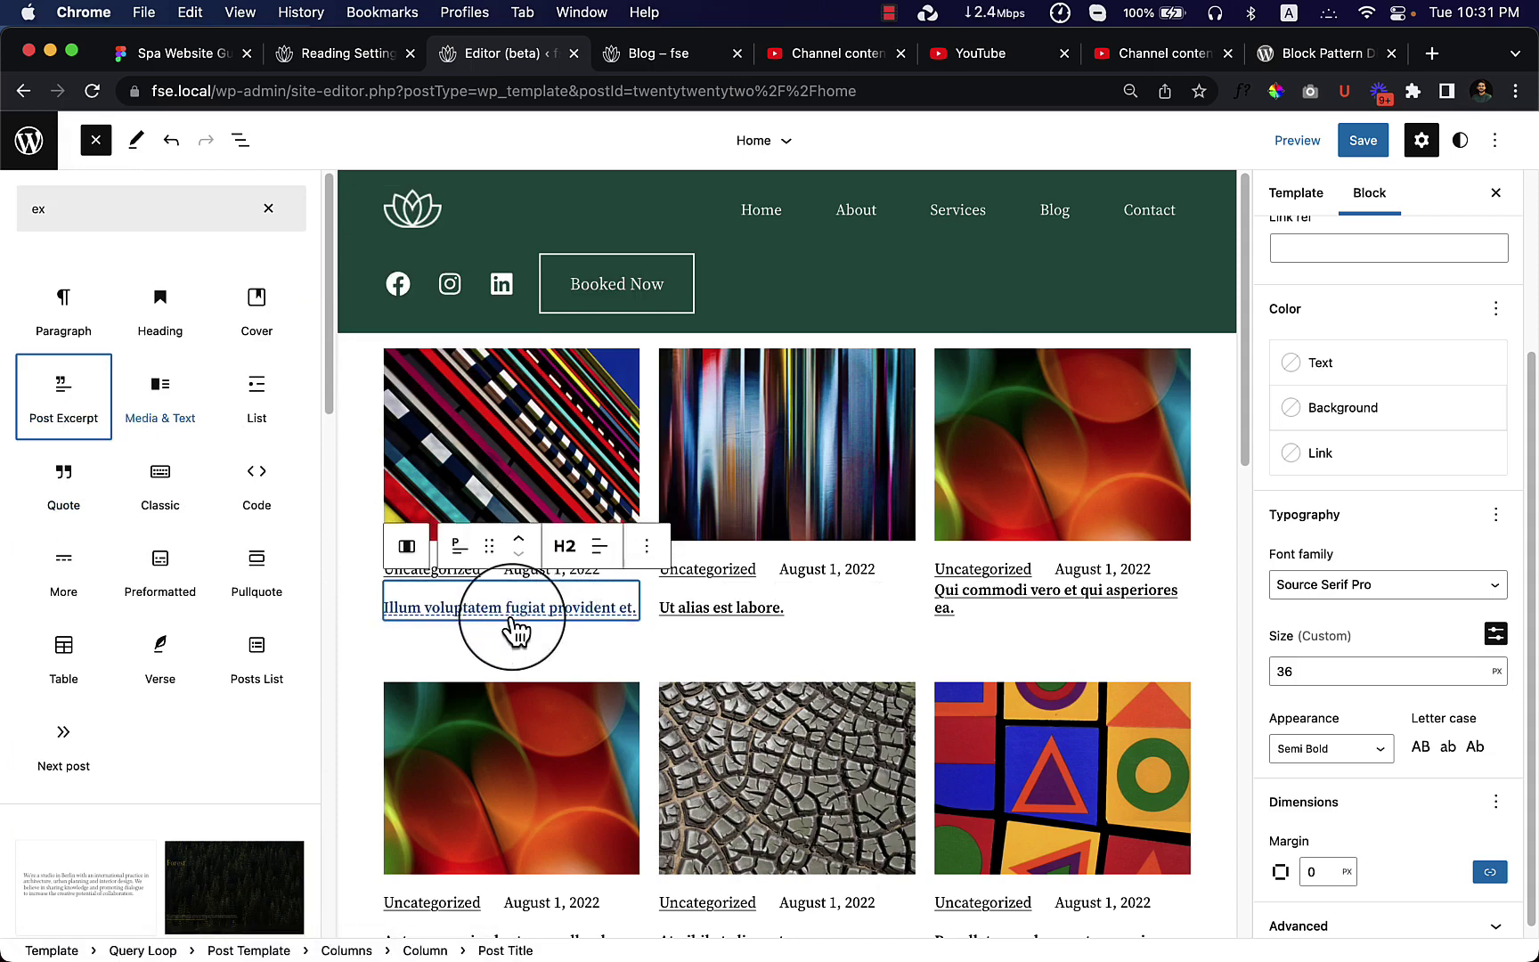
pyautogui.moveTo(59, 405); pyautogui.dragTo(504, 649)
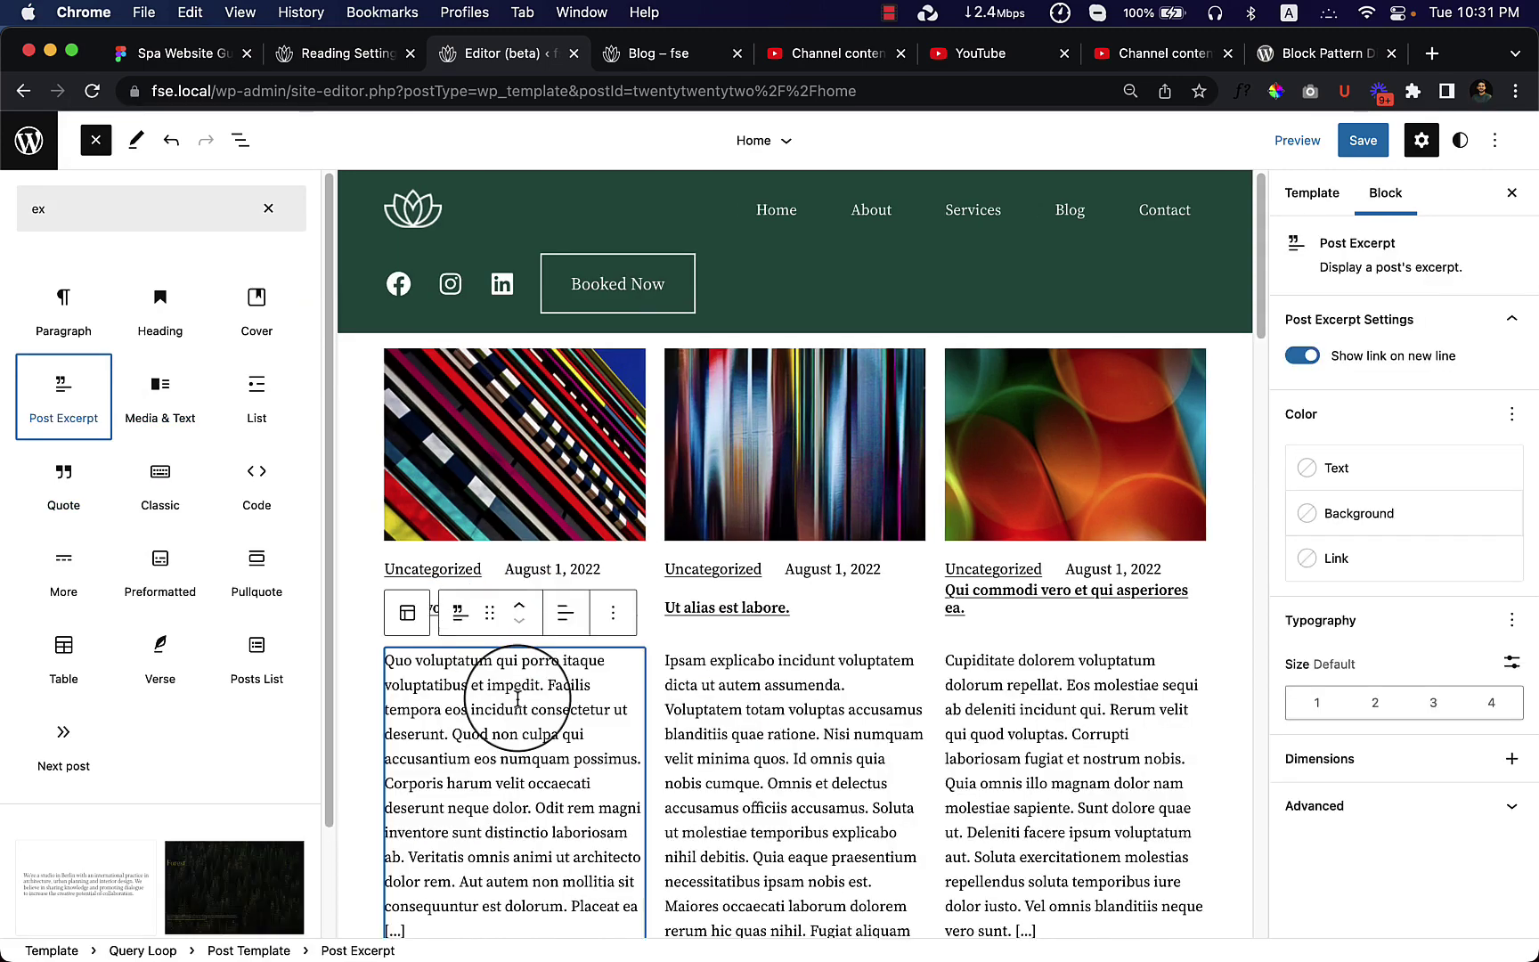
# Set the excerpt's read-more link text to 'Read More >>'
pyautogui.click(92, 140)
pyautogui.scroll(-3, 374, 641)
pyautogui.click(225, 631)
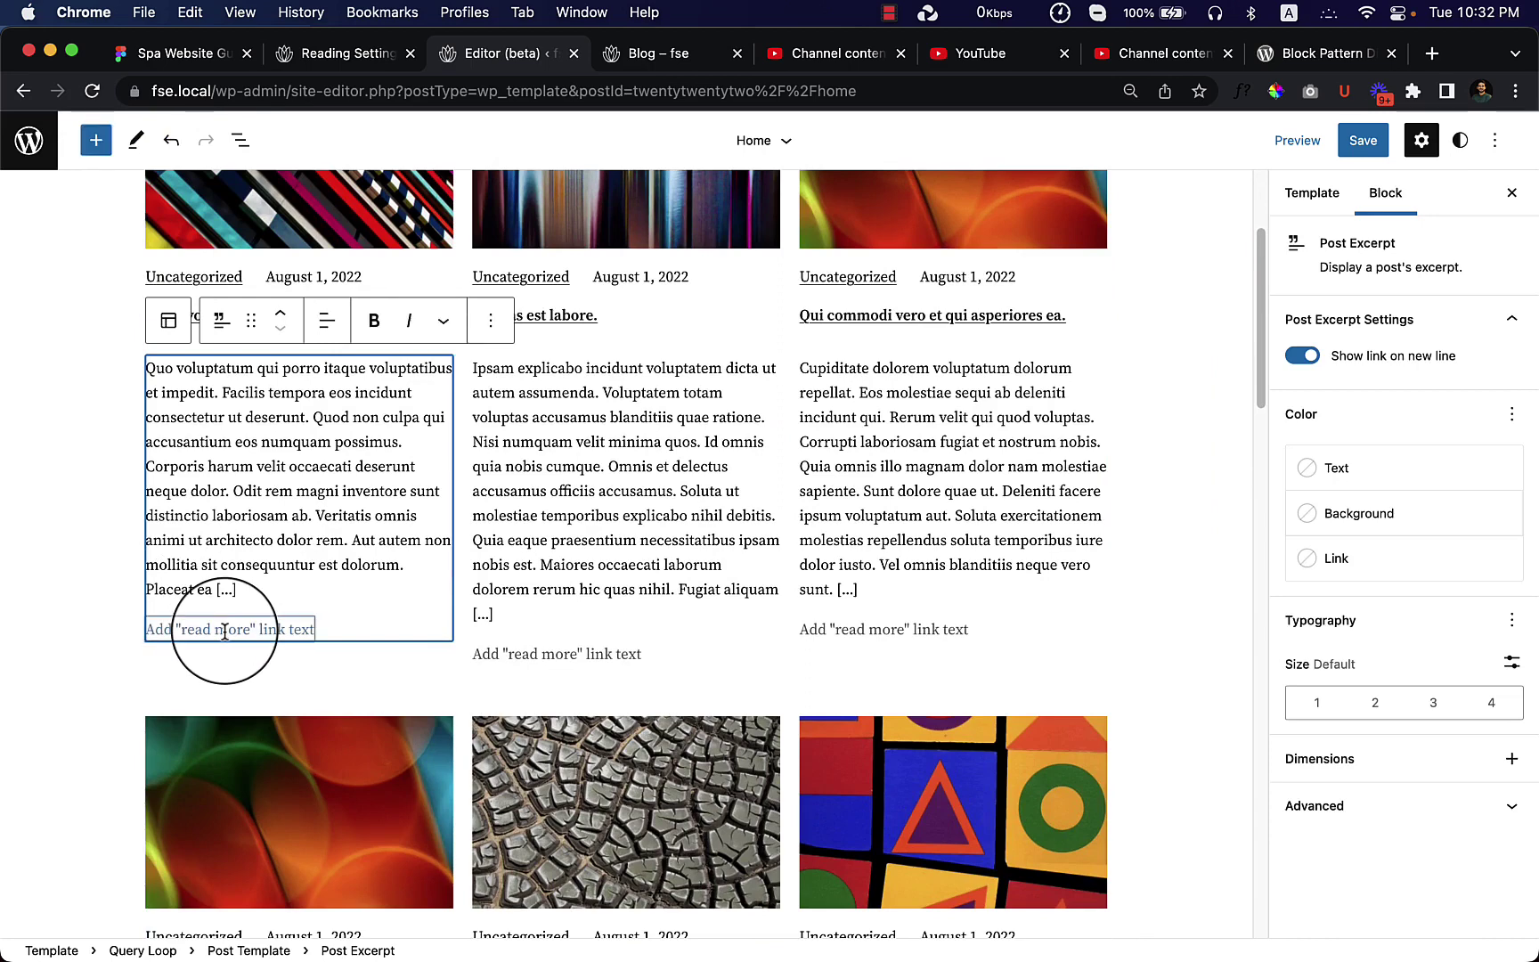
pyautogui.write('Read More >>')
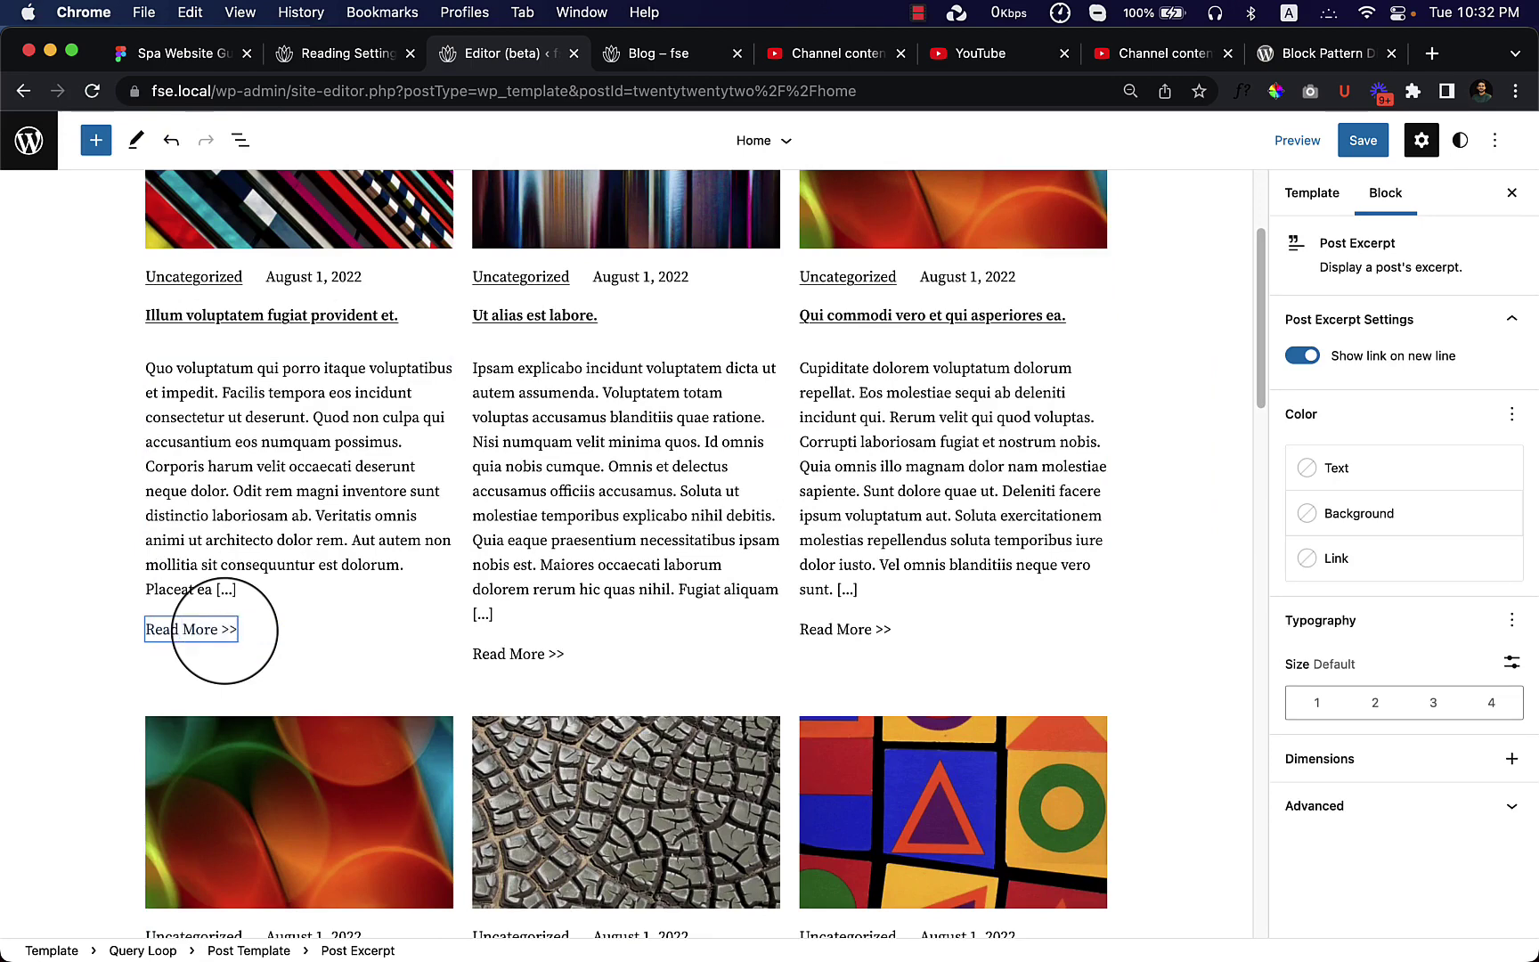
# Save the template and switch to the live Blog page
pyautogui.click(1347, 143)
pyautogui.click(1340, 143)
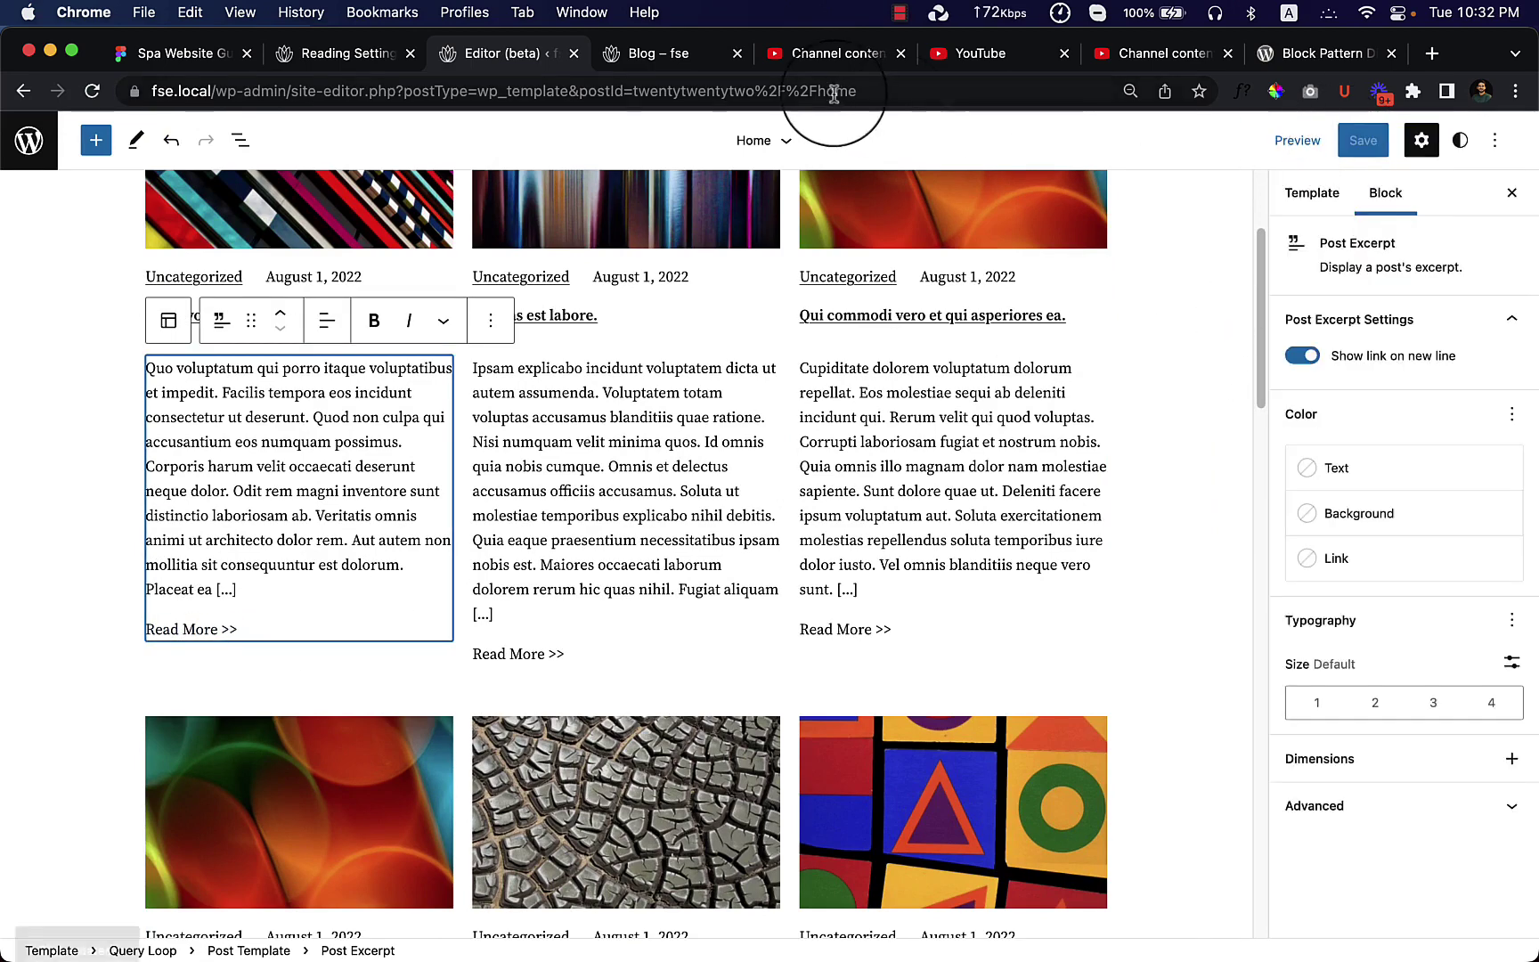
pyautogui.click(659, 53)
# Reload the Blog page, scroll through the excerpts' 'Read More >>' links, then return to the editor
pyautogui.rightClick(1284, 528)
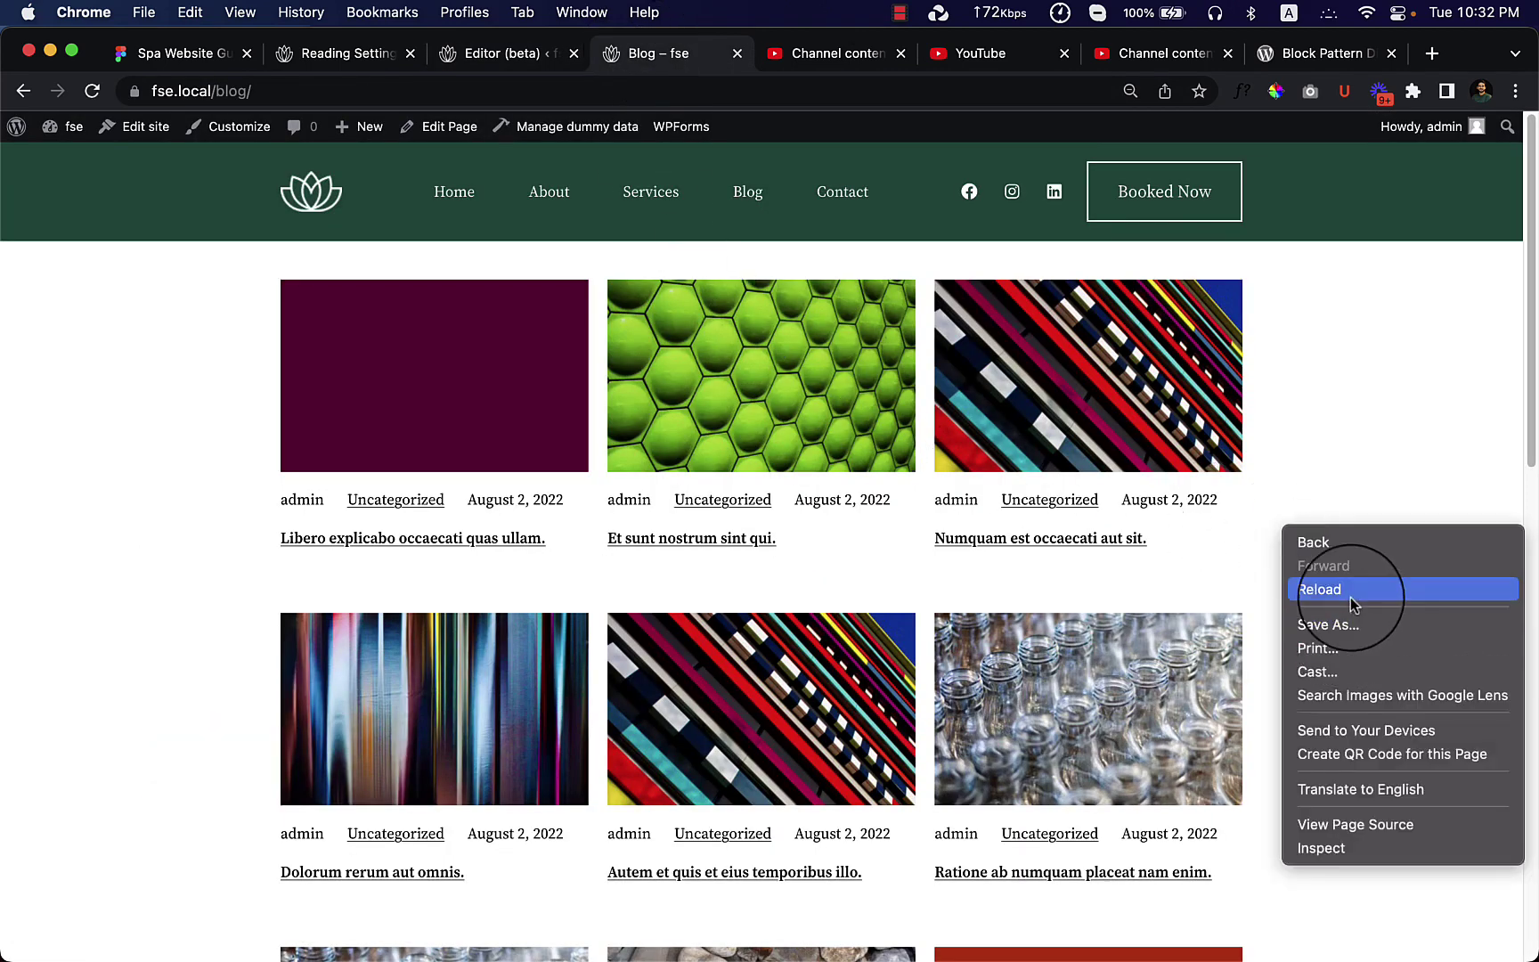
pyautogui.click(1350, 597)
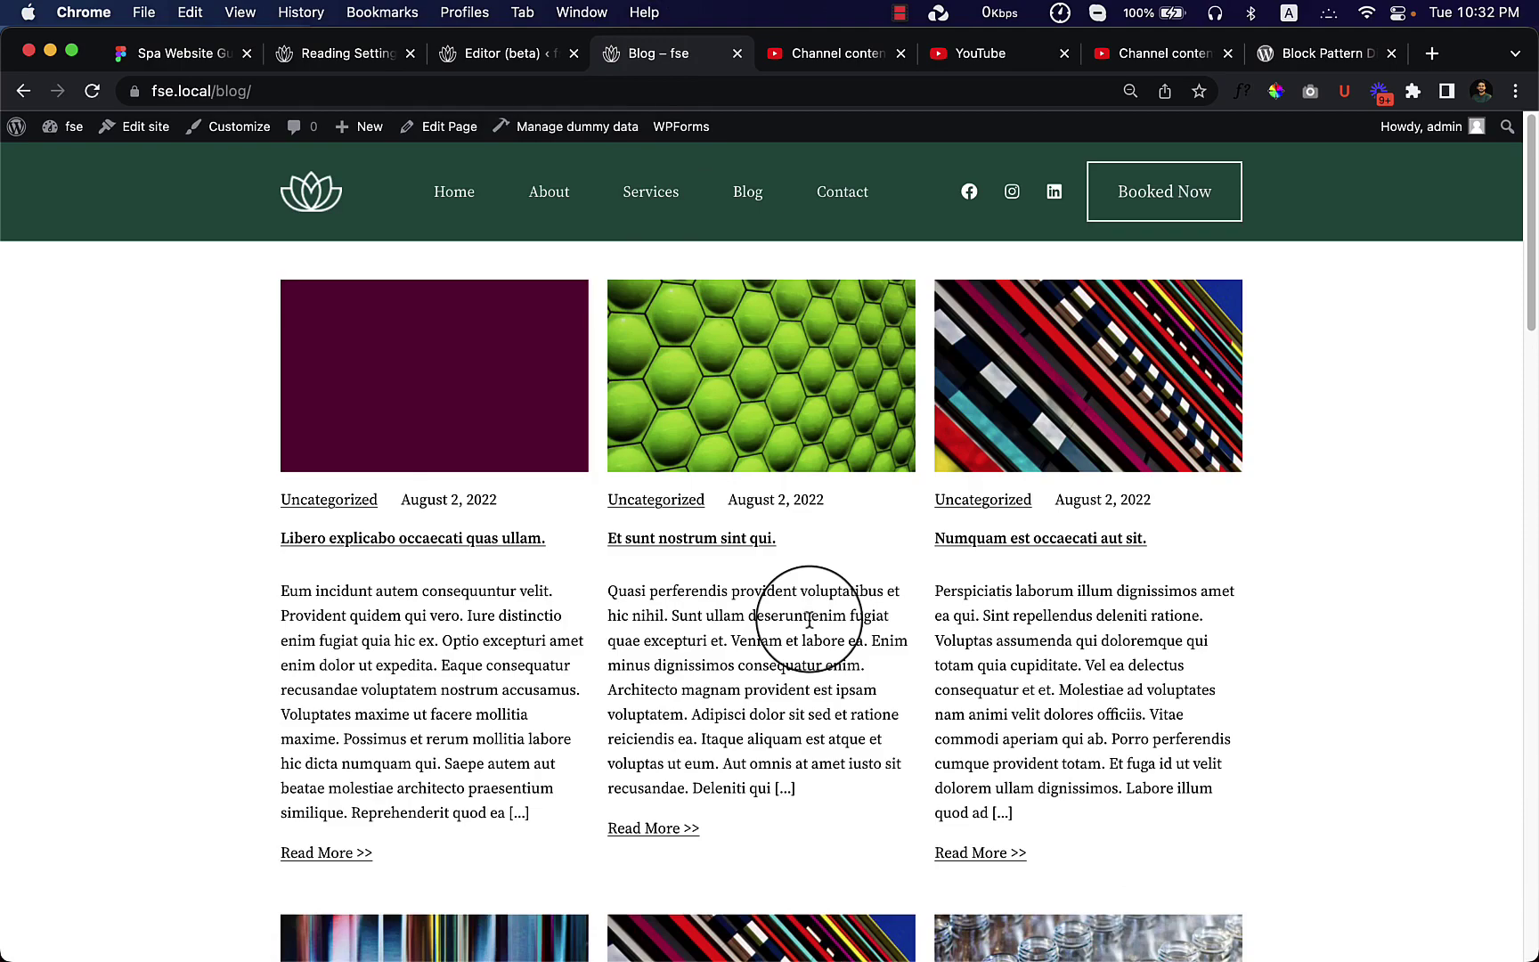
pyautogui.scroll(-3, 663, 601)
pyautogui.scroll(-6, 677, 629)
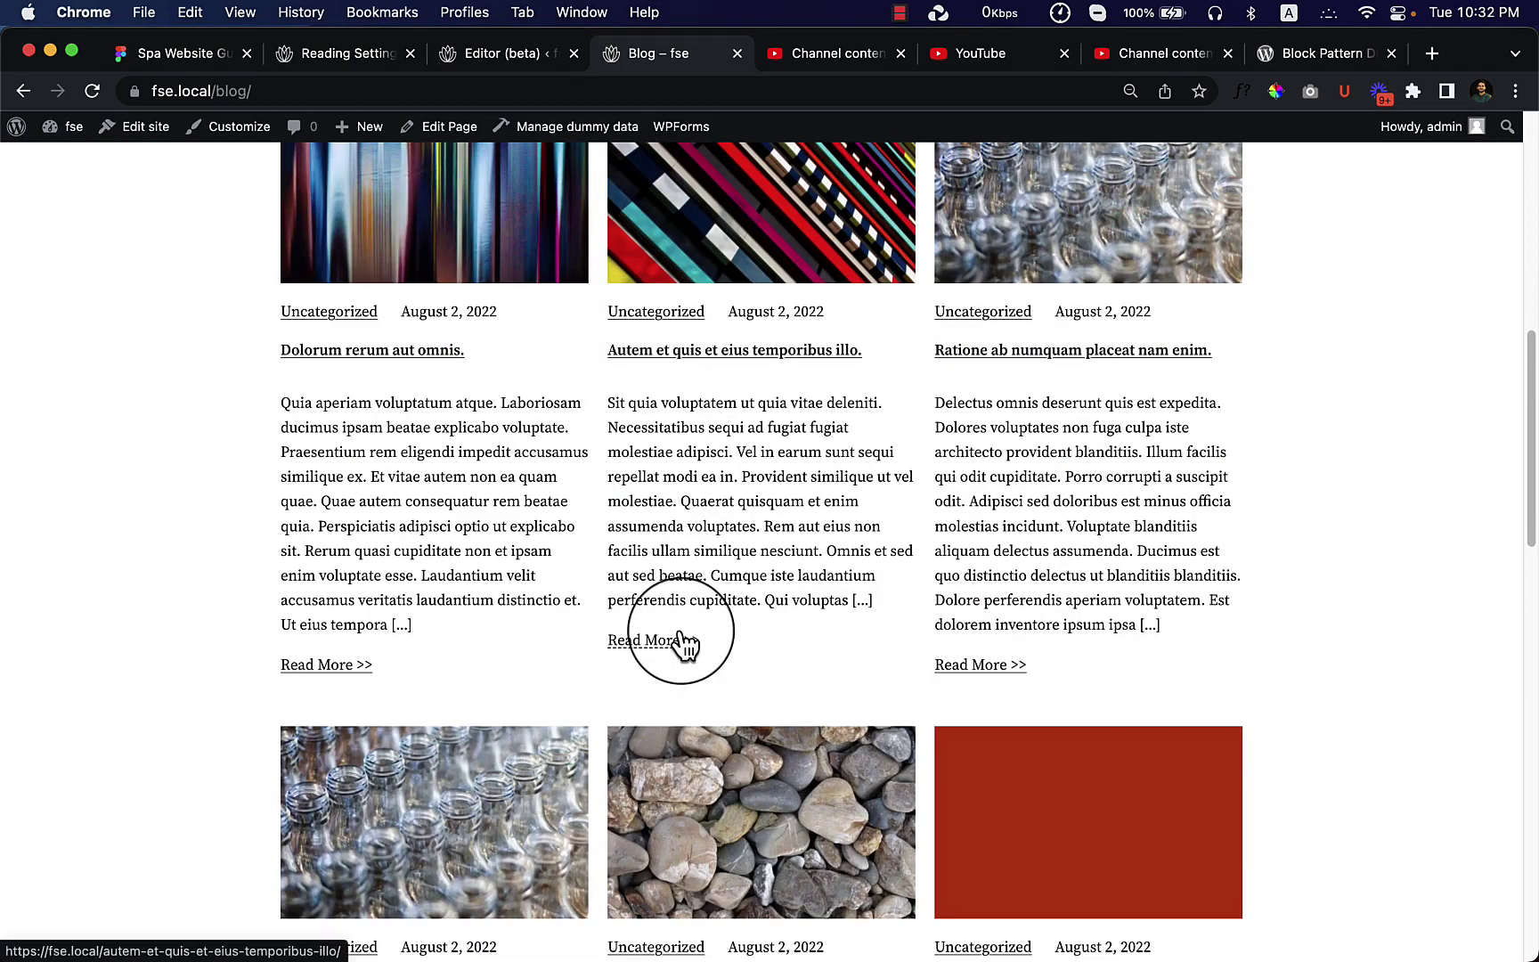
pyautogui.scroll(-3, 682, 639)
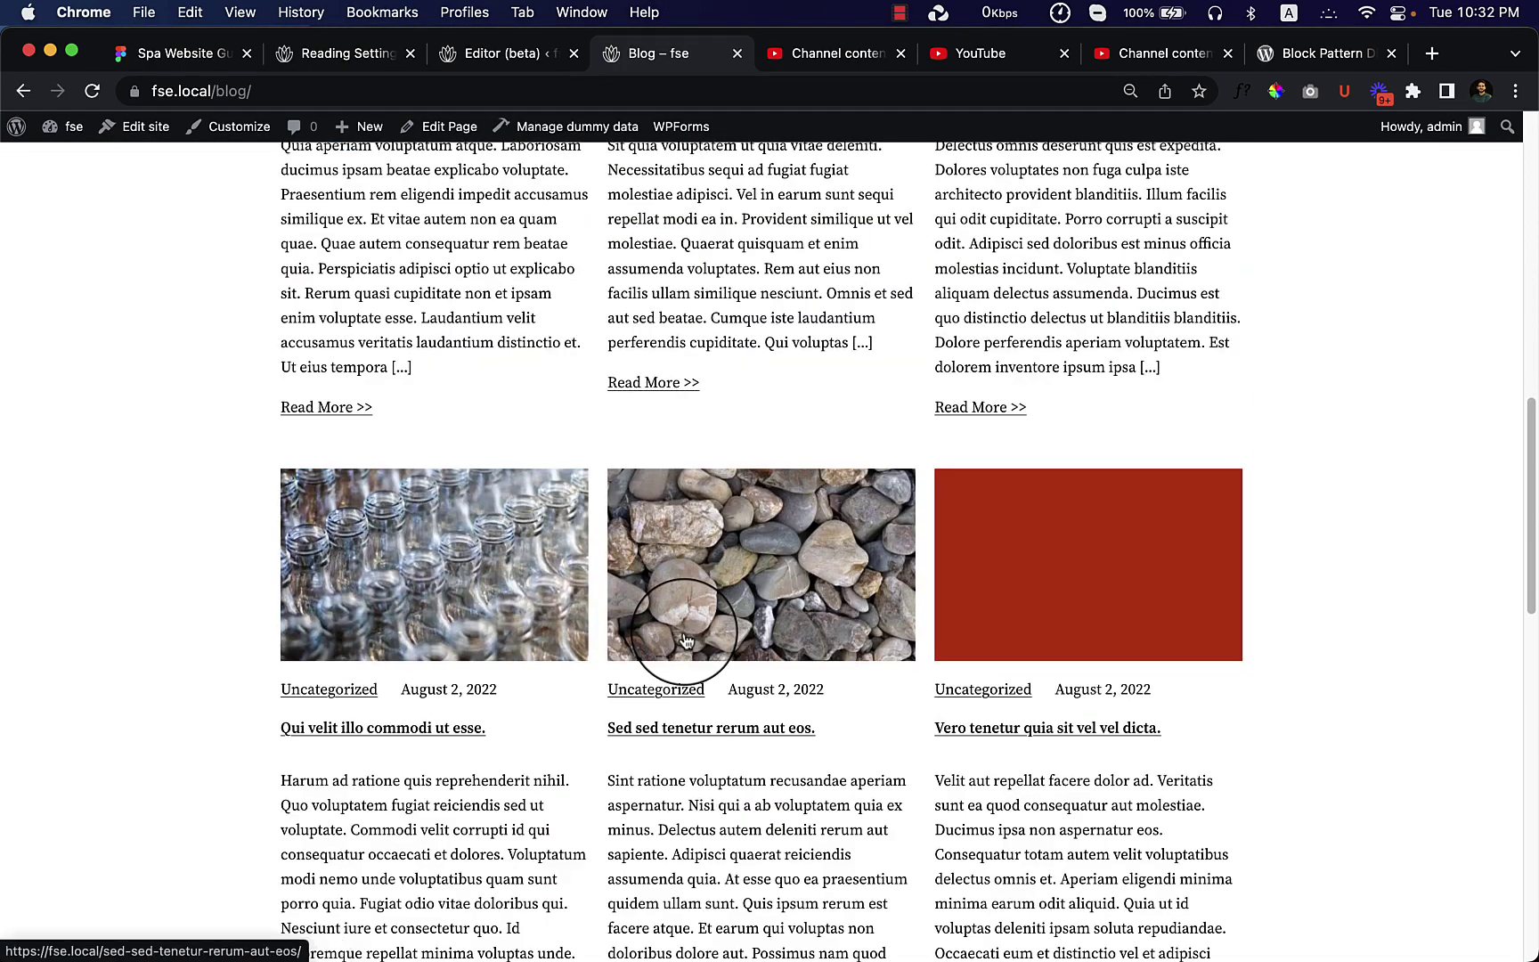
pyautogui.scroll(-7, 686, 639)
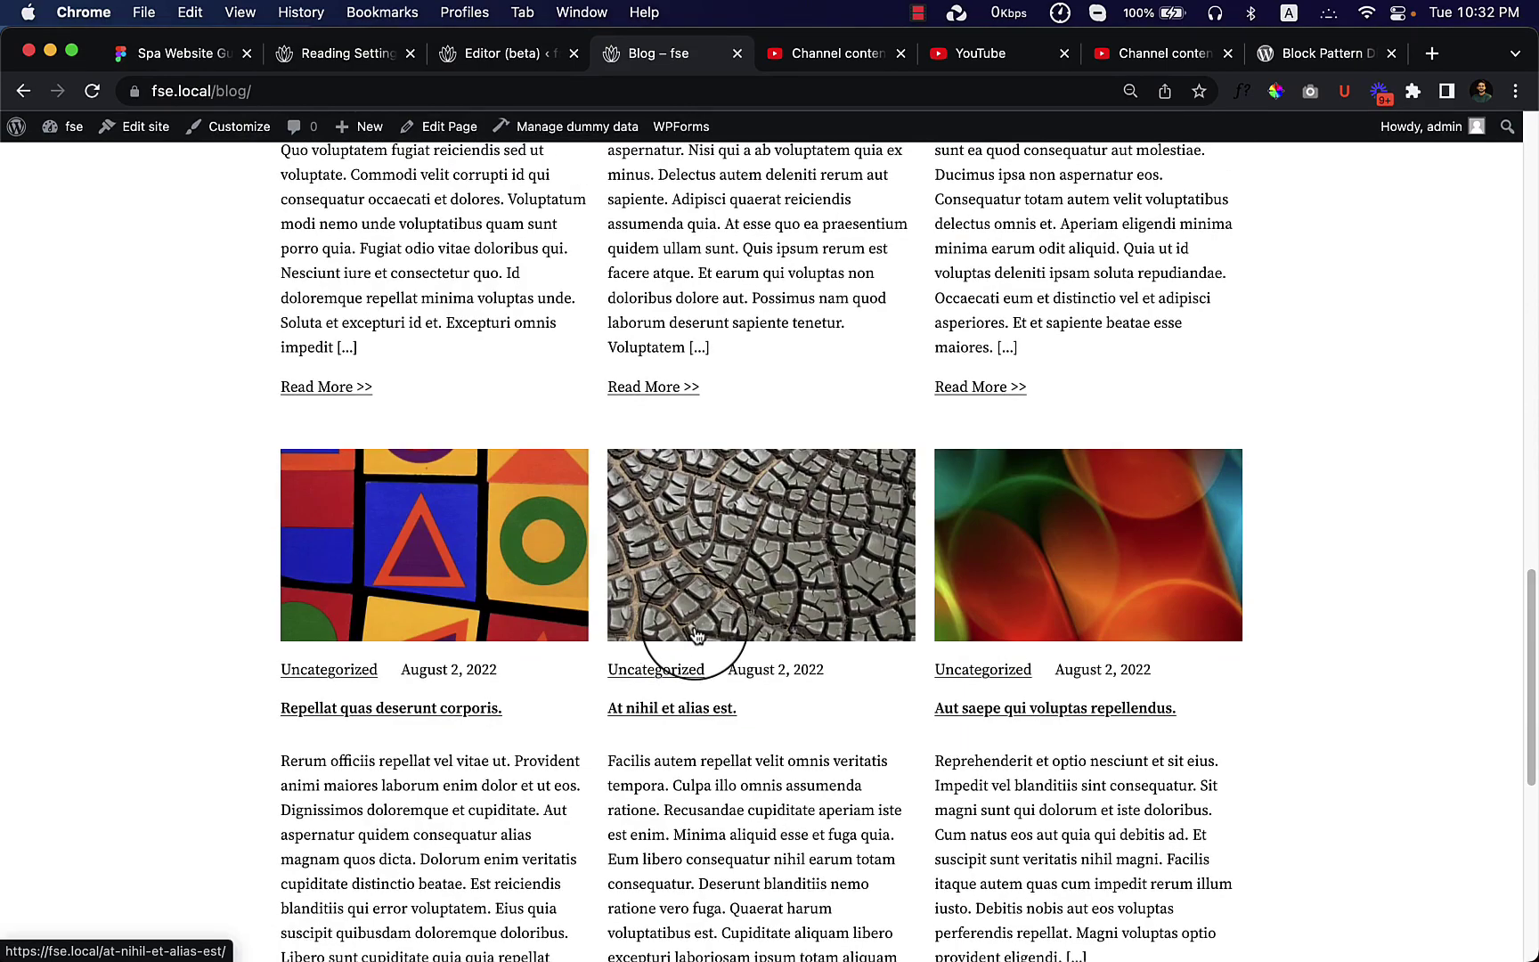
pyautogui.scroll(-7, 696, 634)
pyautogui.scroll(-10, 694, 636)
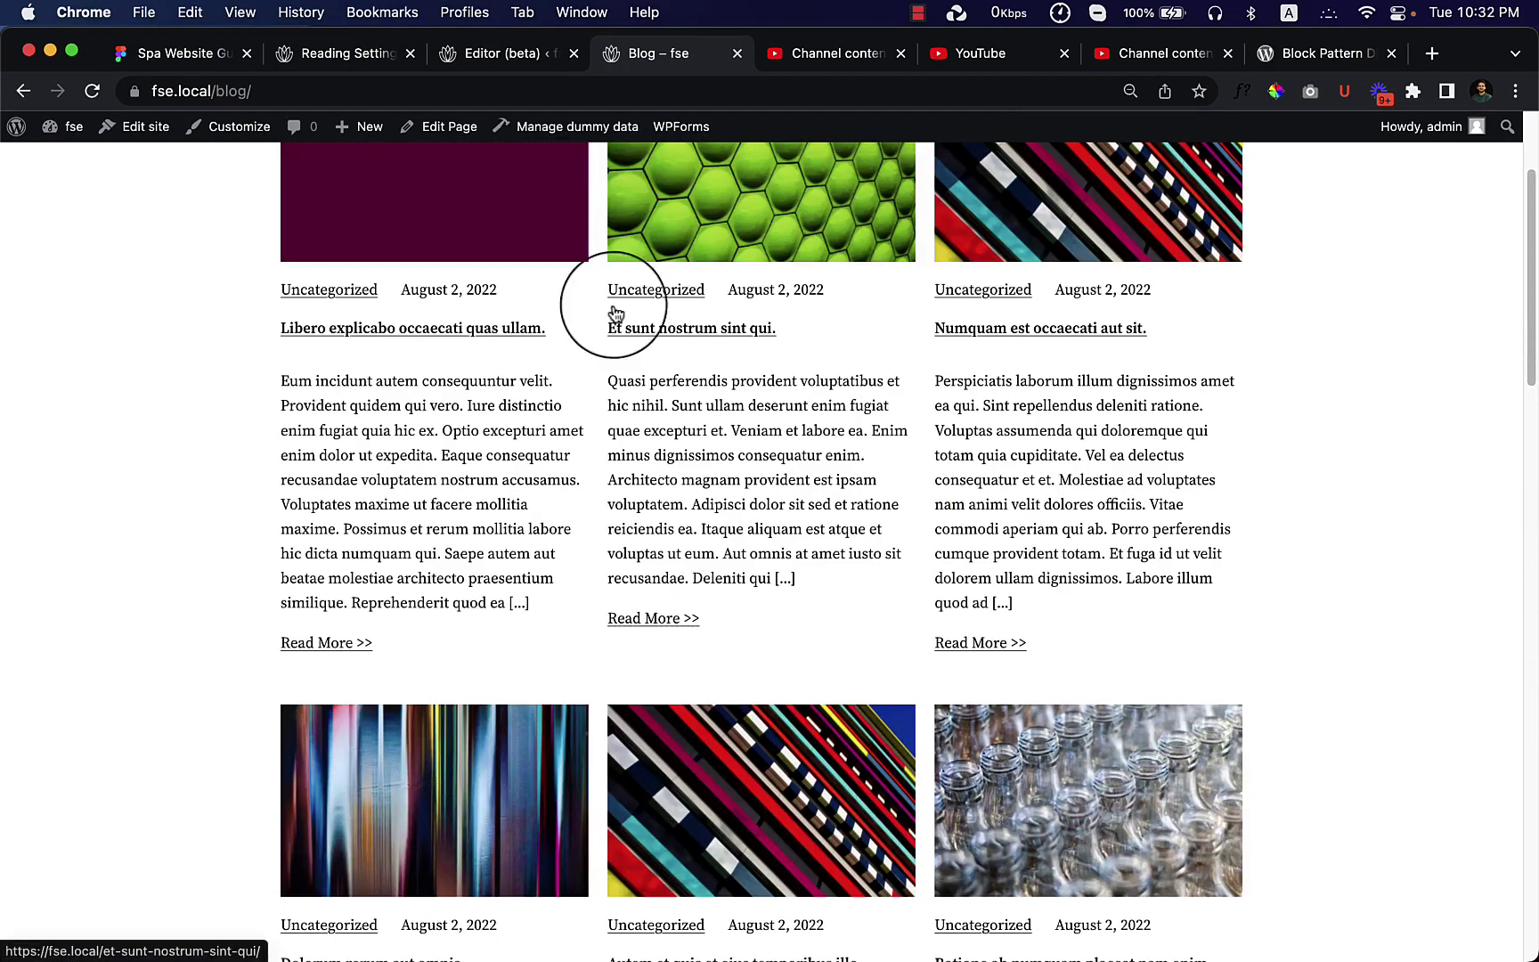
pyautogui.click(514, 54)
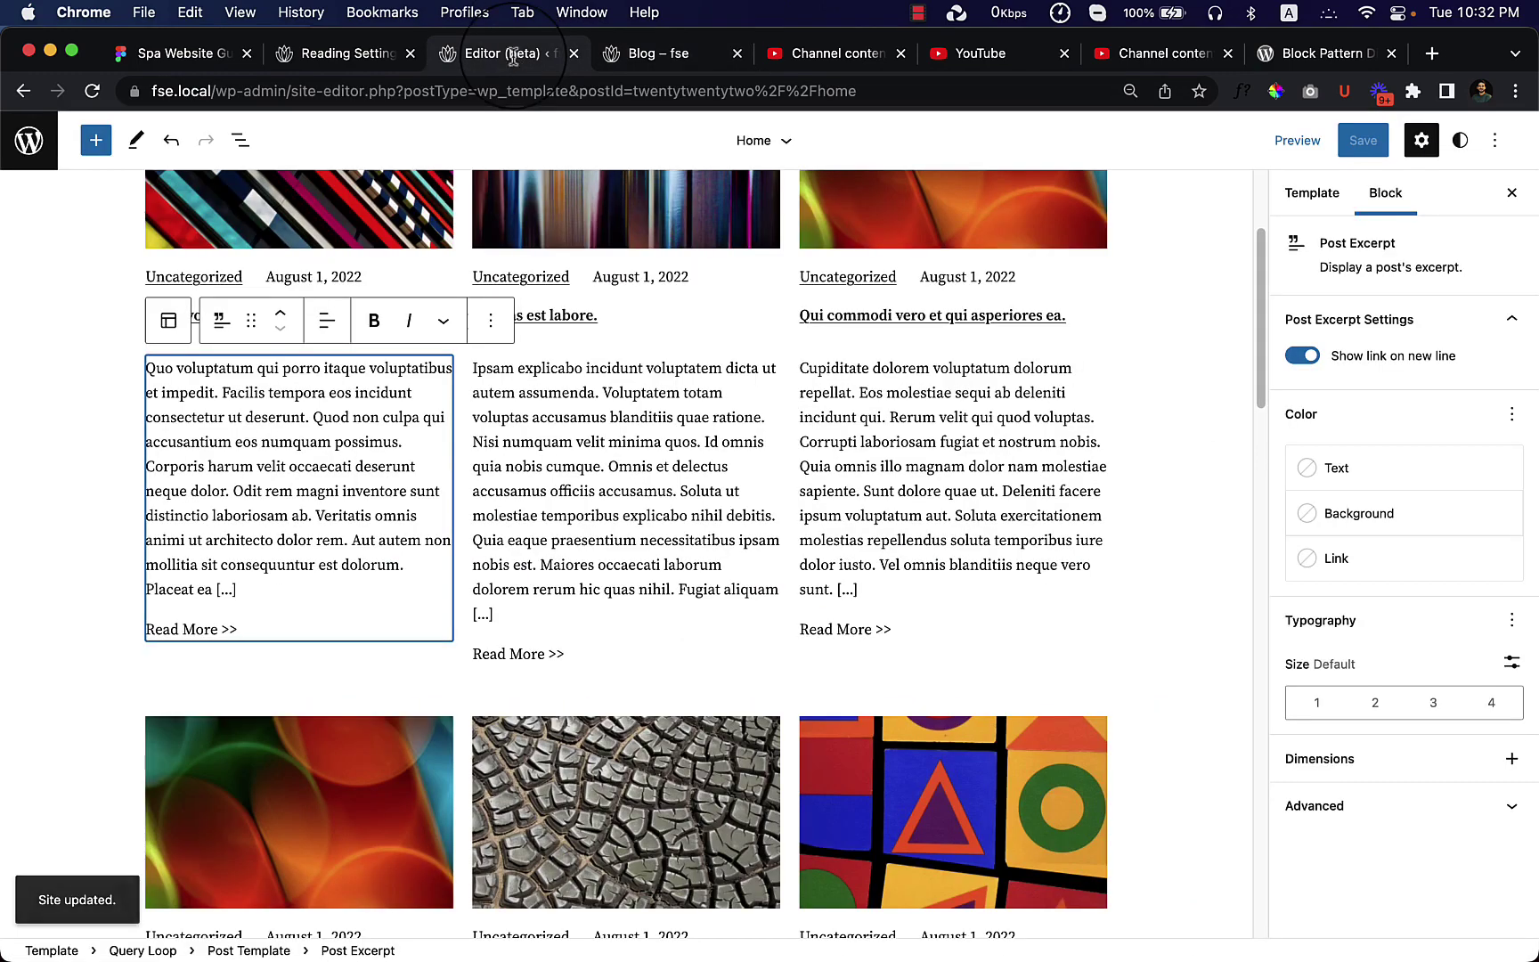
# Explore the template in List View, collapsing and re-expanding Query Loop and Post Template
pyautogui.click(573, 682)
pyautogui.click(241, 139)
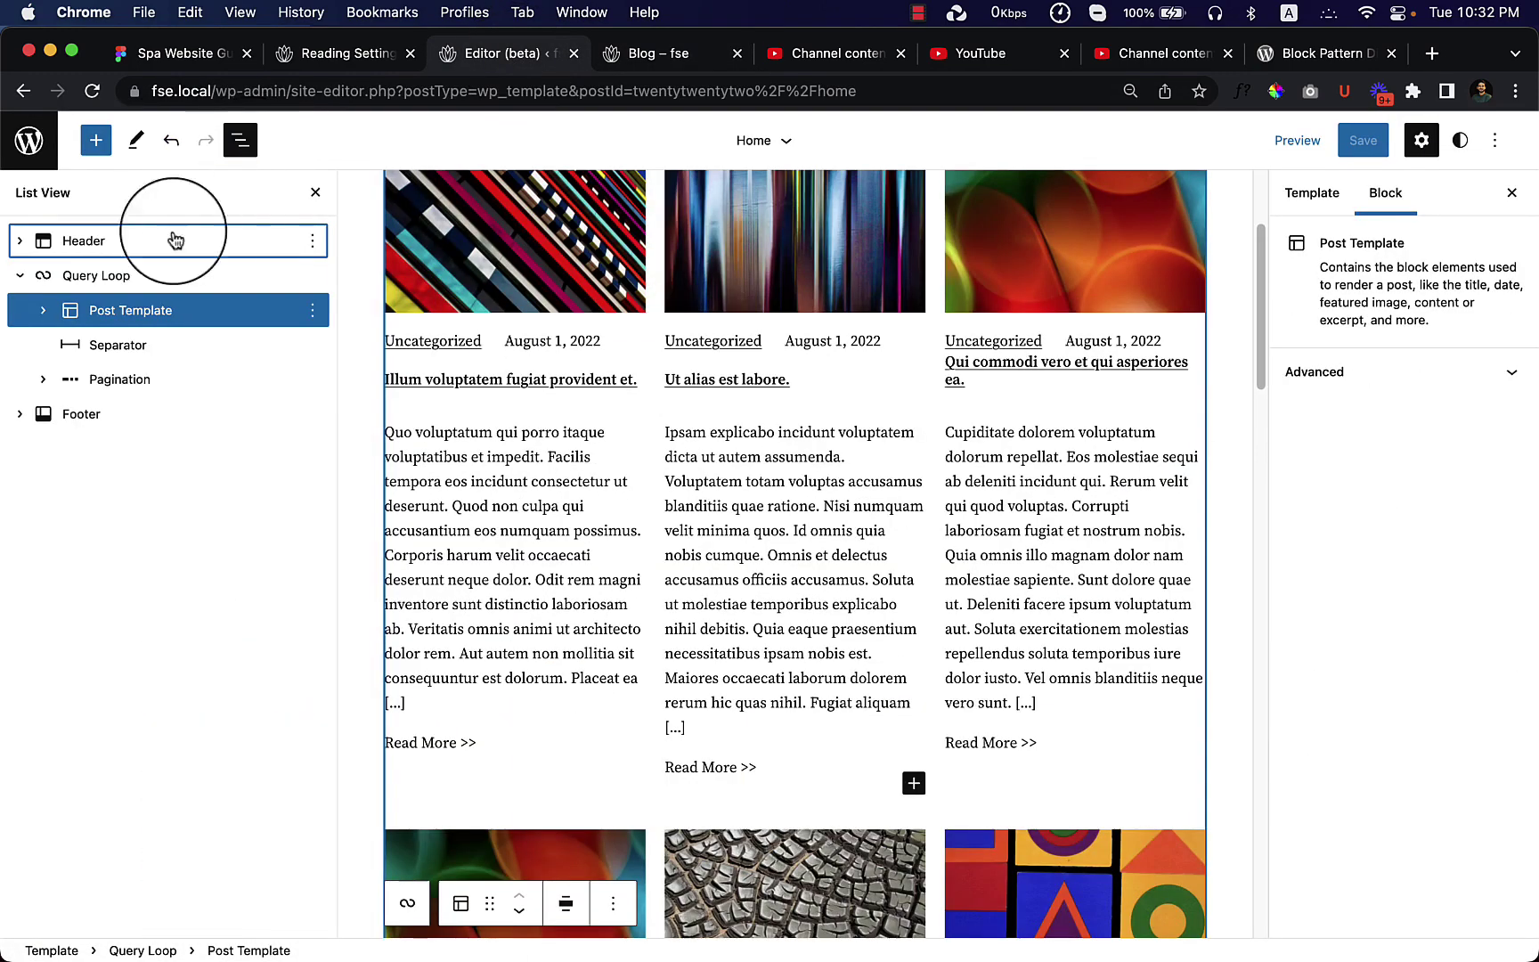
pyautogui.click(21, 276)
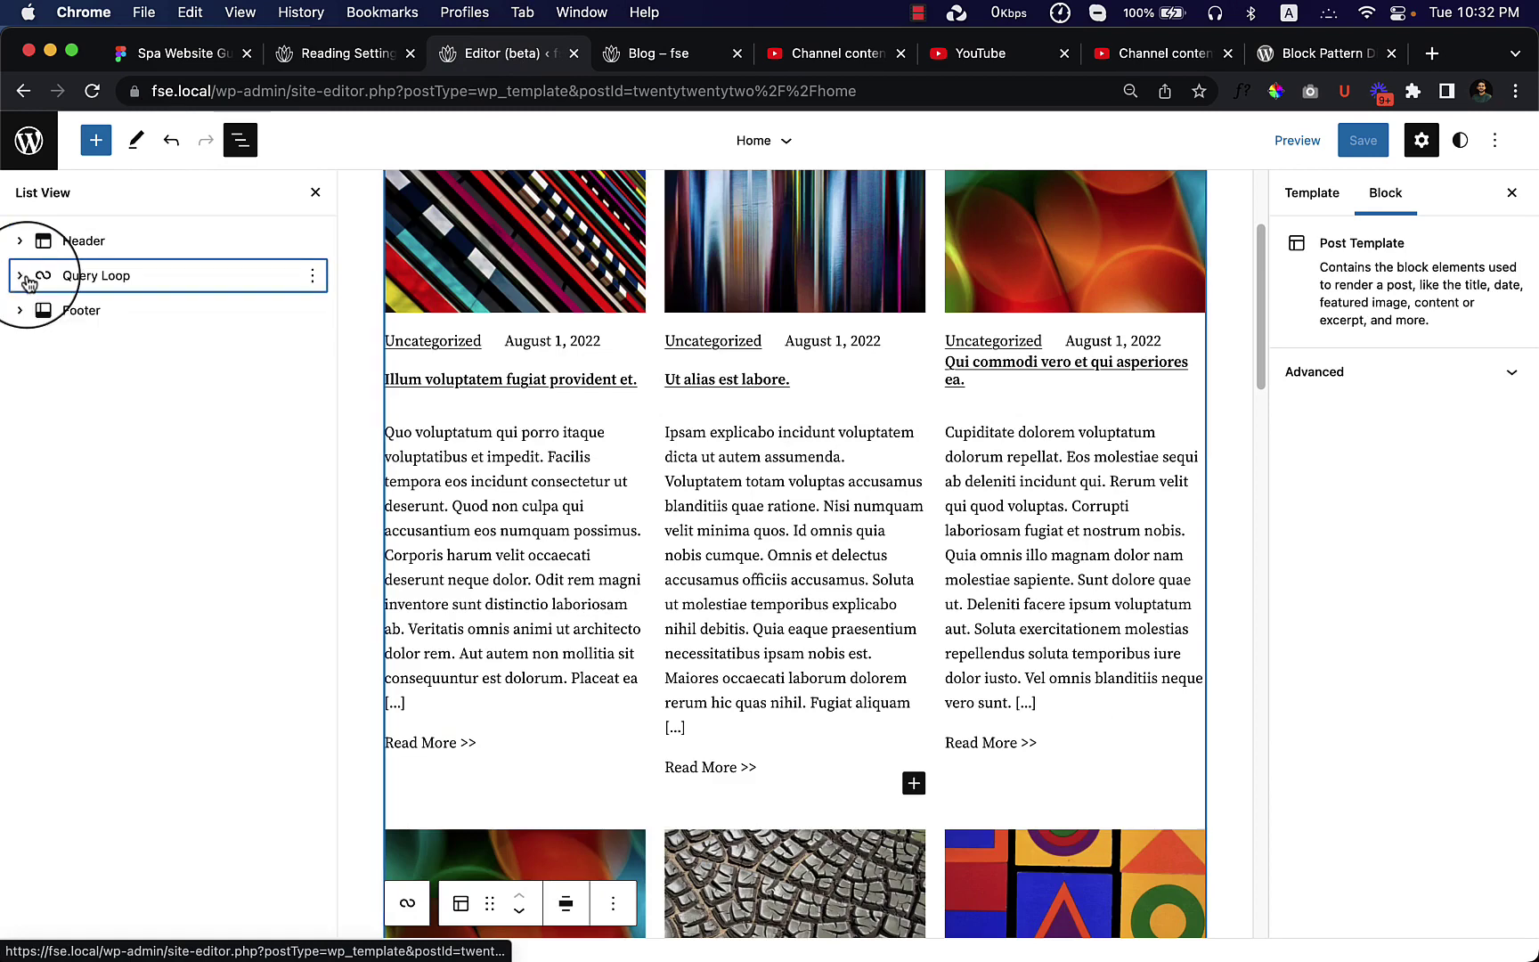
pyautogui.click(22, 276)
pyautogui.click(44, 311)
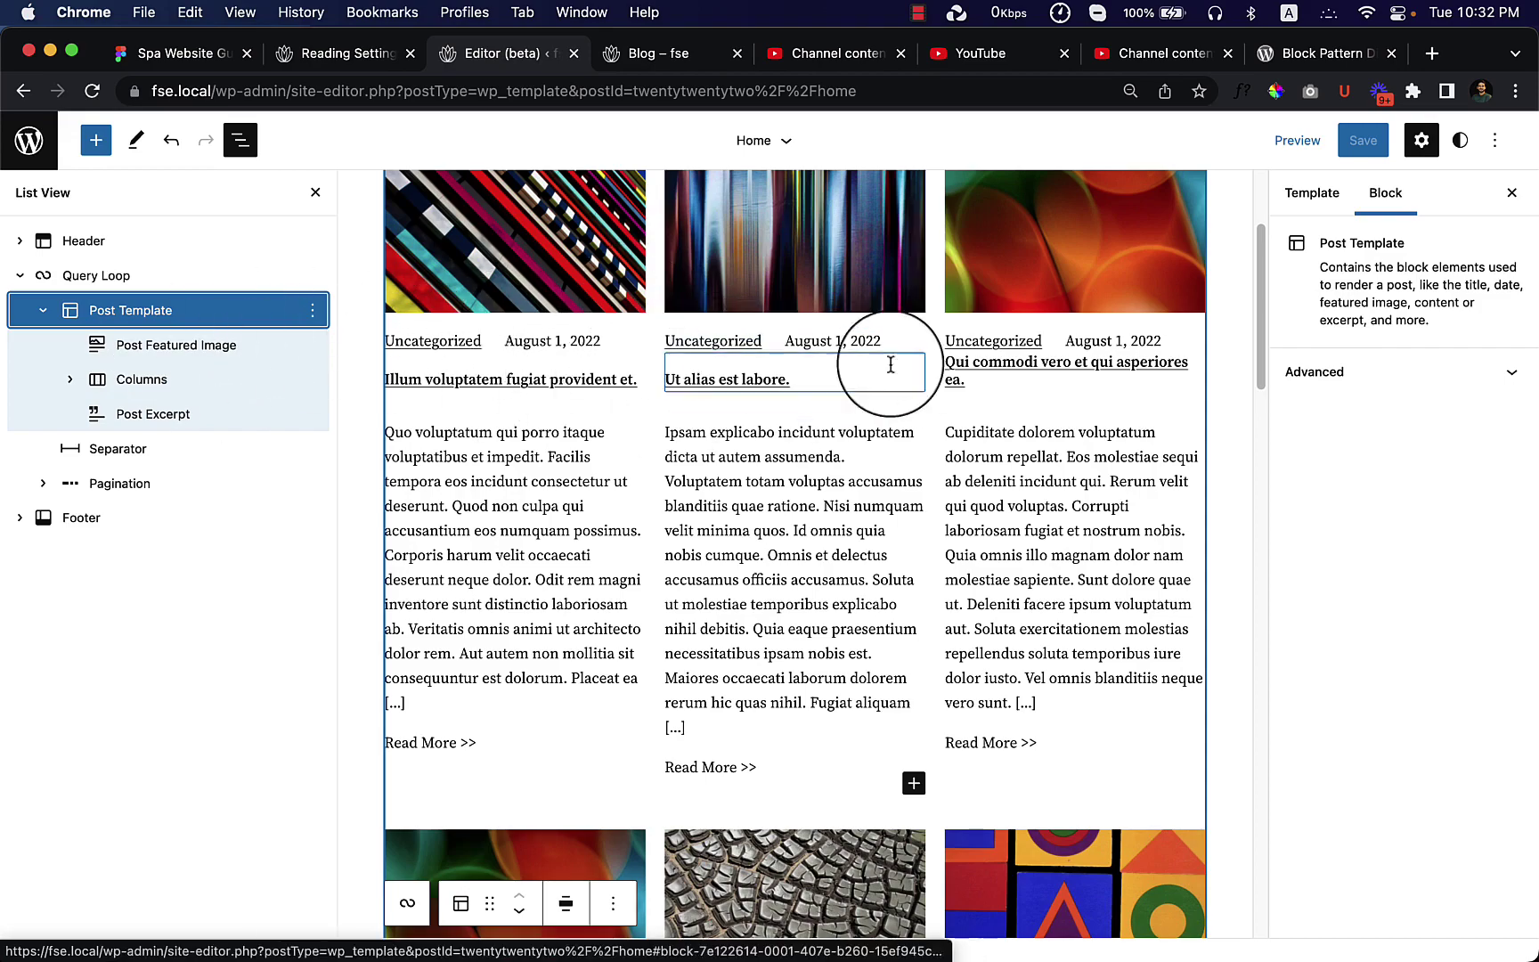
pyautogui.scroll(-10, 893, 374)
pyautogui.scroll(-10, 962, 570)
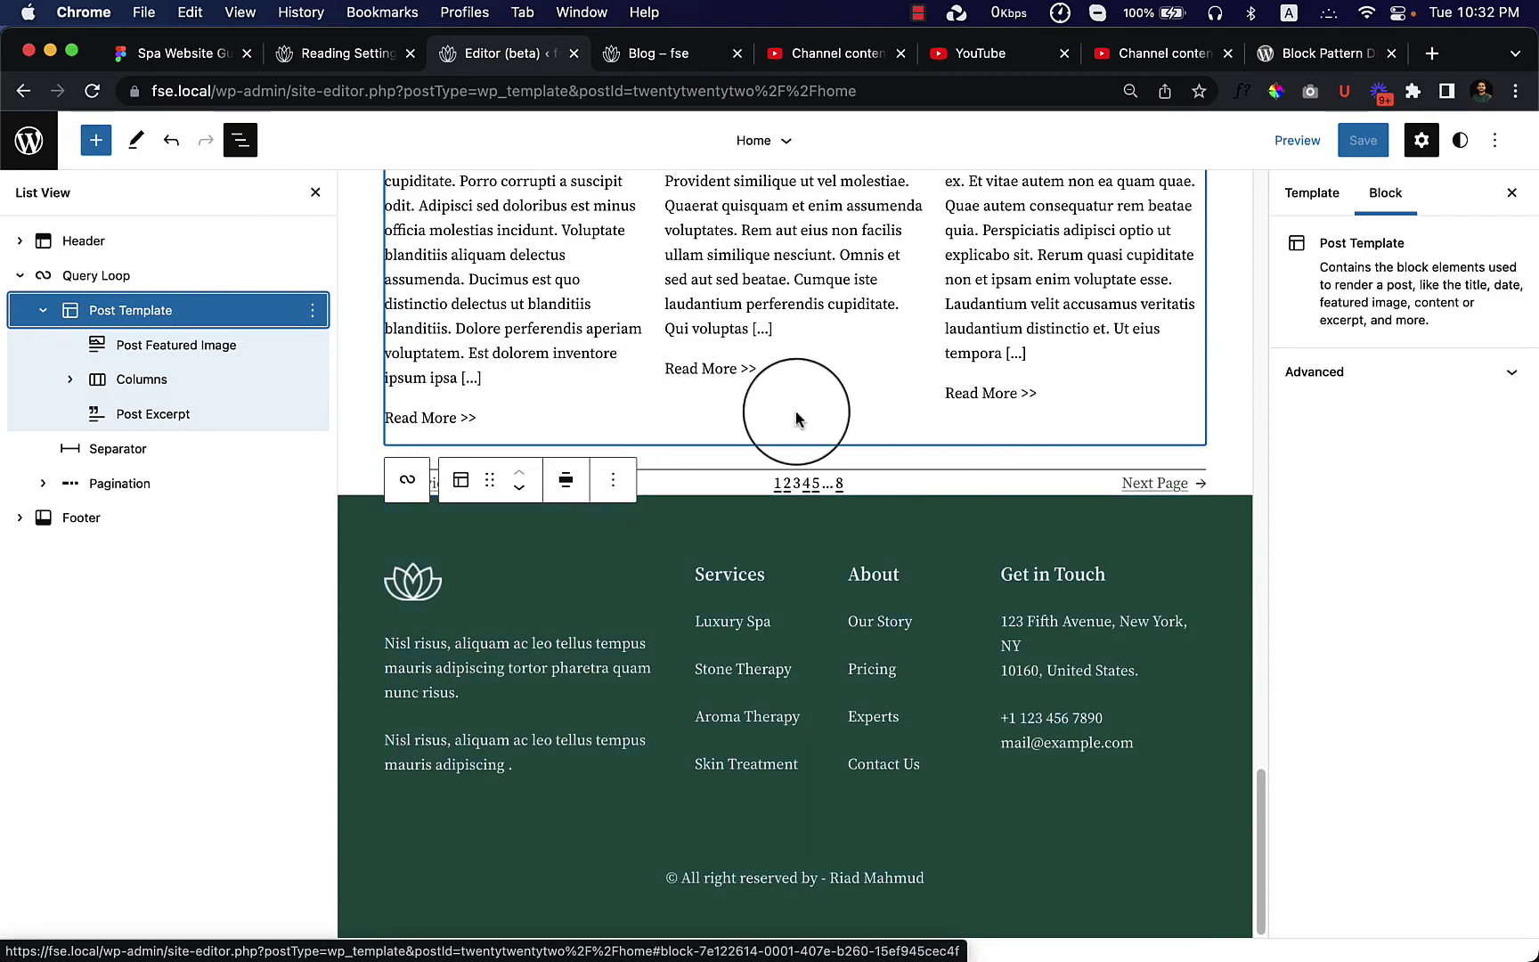
pyautogui.scroll(5, 797, 409)
pyautogui.scroll(7, 823, 446)
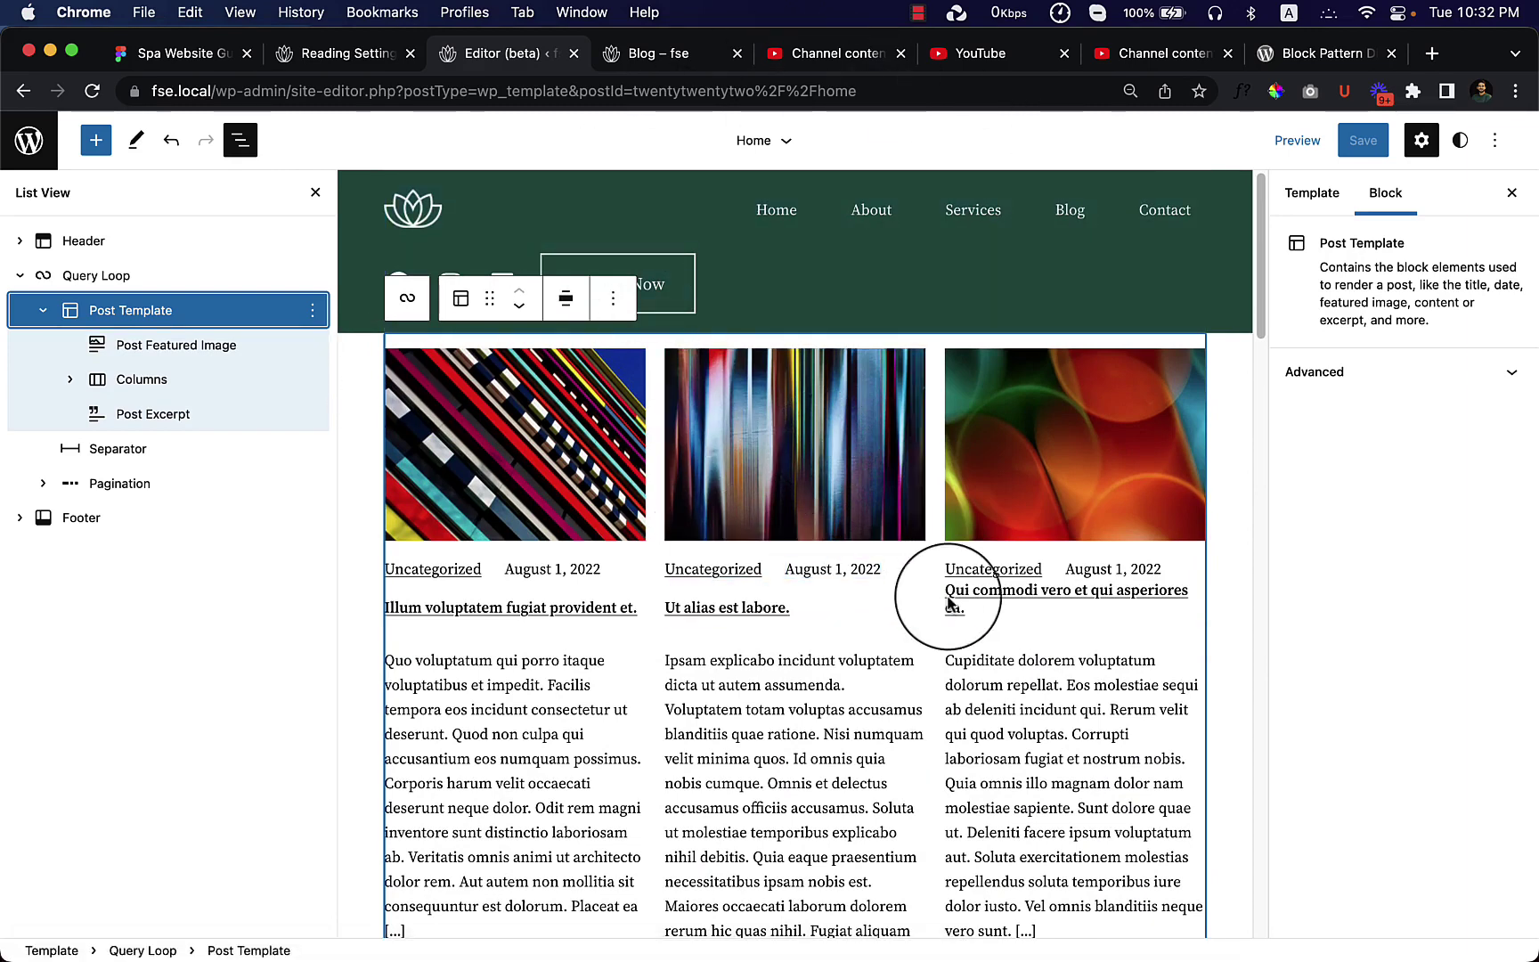
pyautogui.scroll(-1, 990, 721)
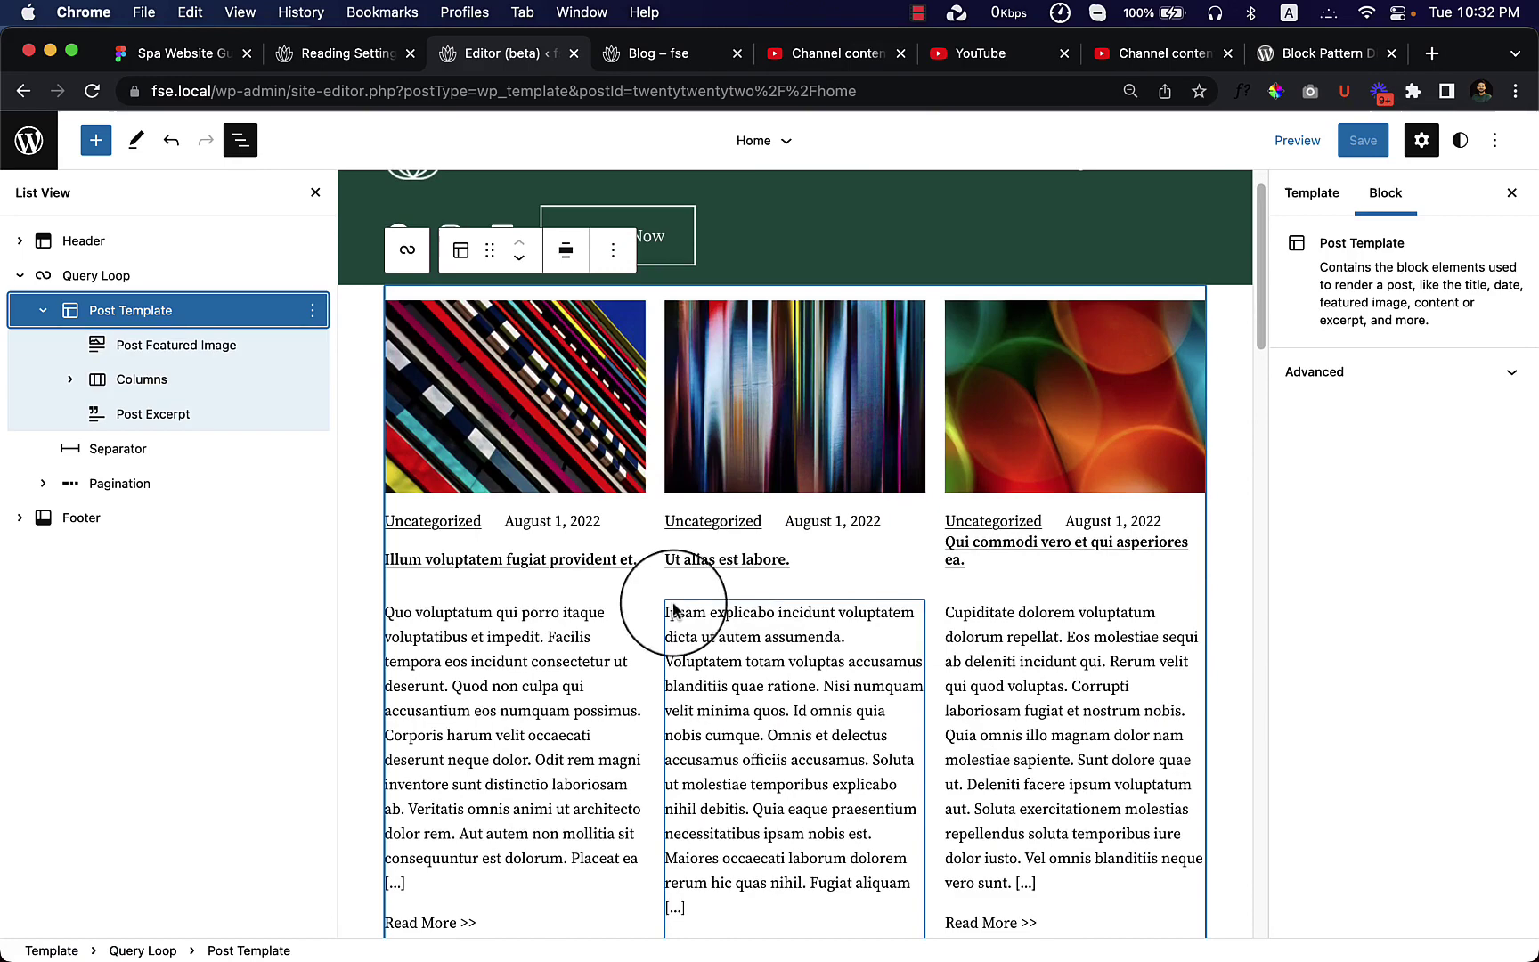
# Select the 'Ut alias est labore.' post title, then return to the live Blog page
pyautogui.click(842, 562)
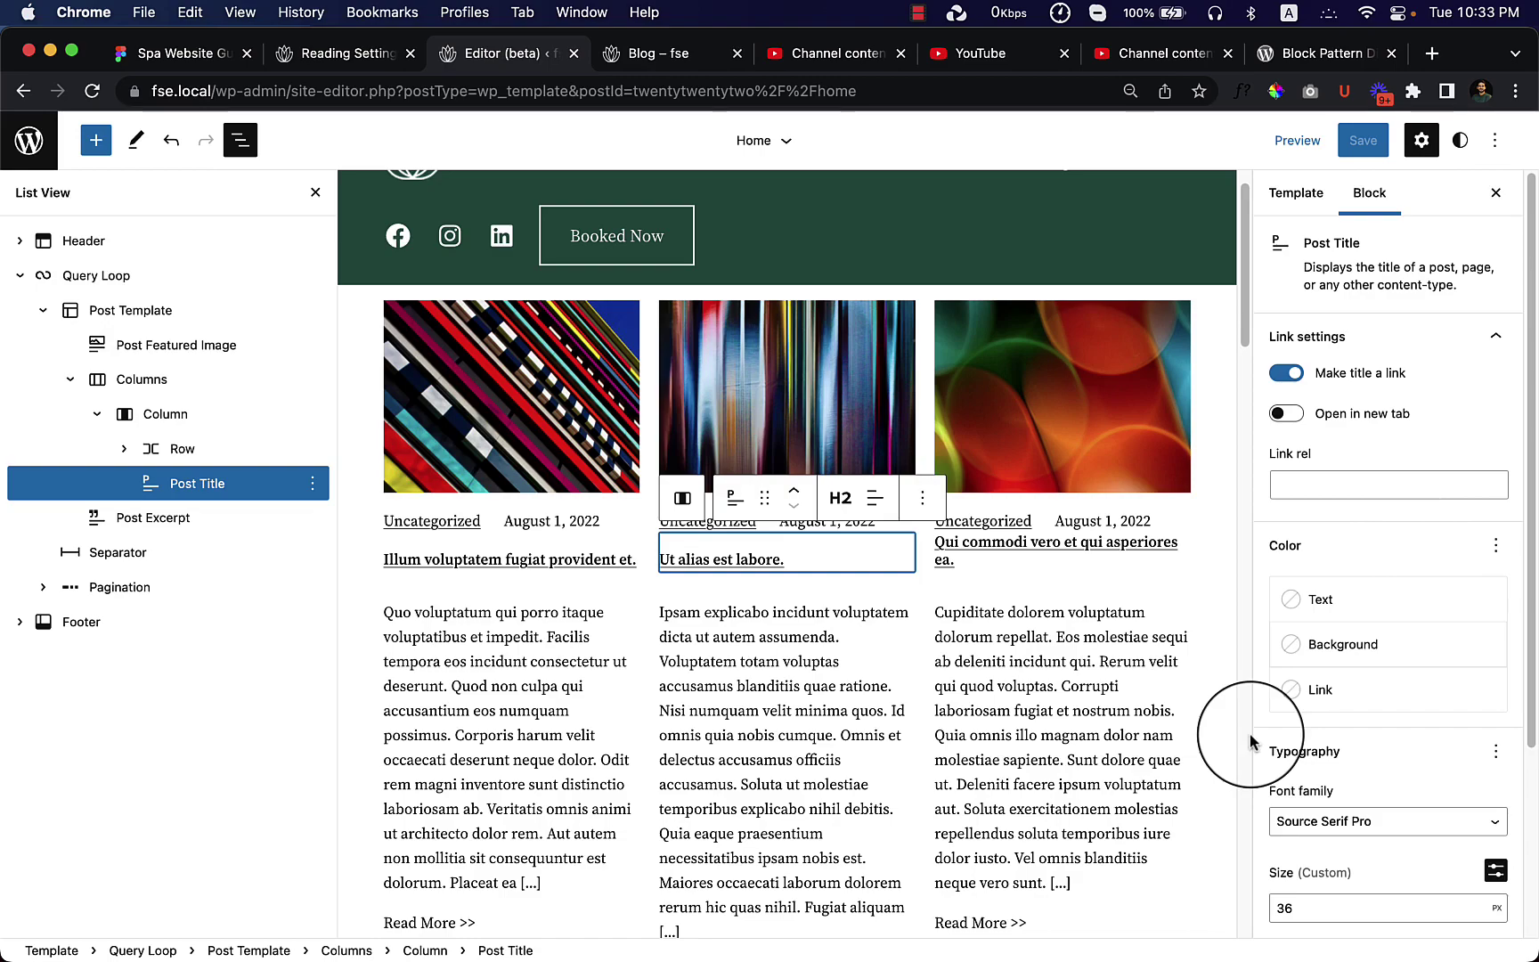
pyautogui.scroll(-3, 1214, 779)
pyautogui.scroll(-2, 1203, 757)
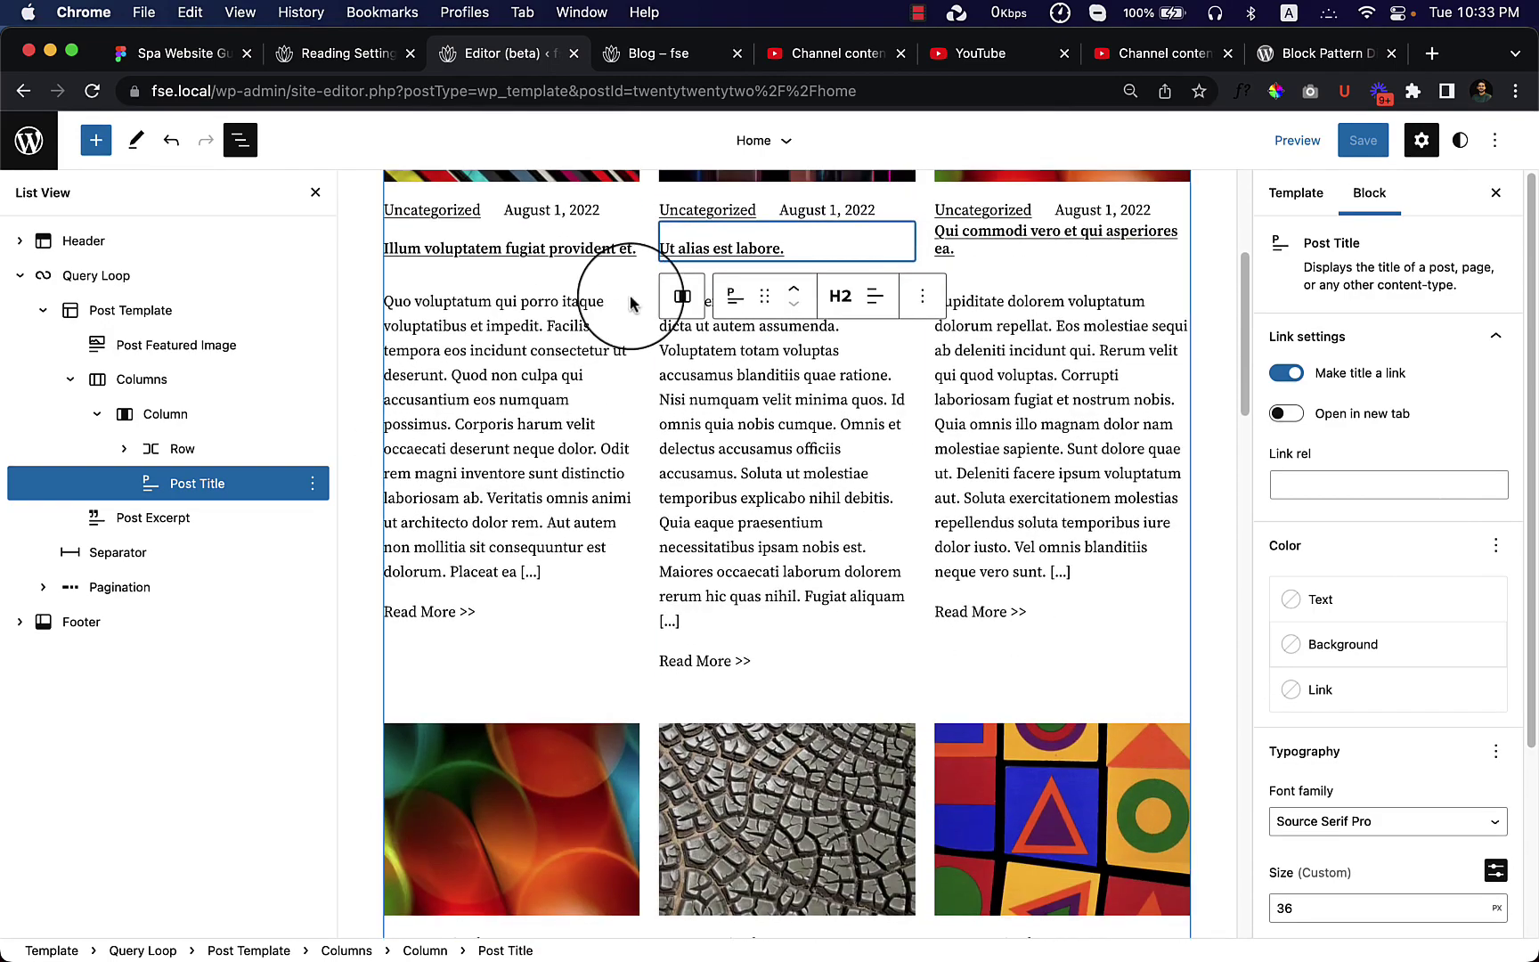
pyautogui.click(667, 62)
pyautogui.scroll(4, 681, 521)
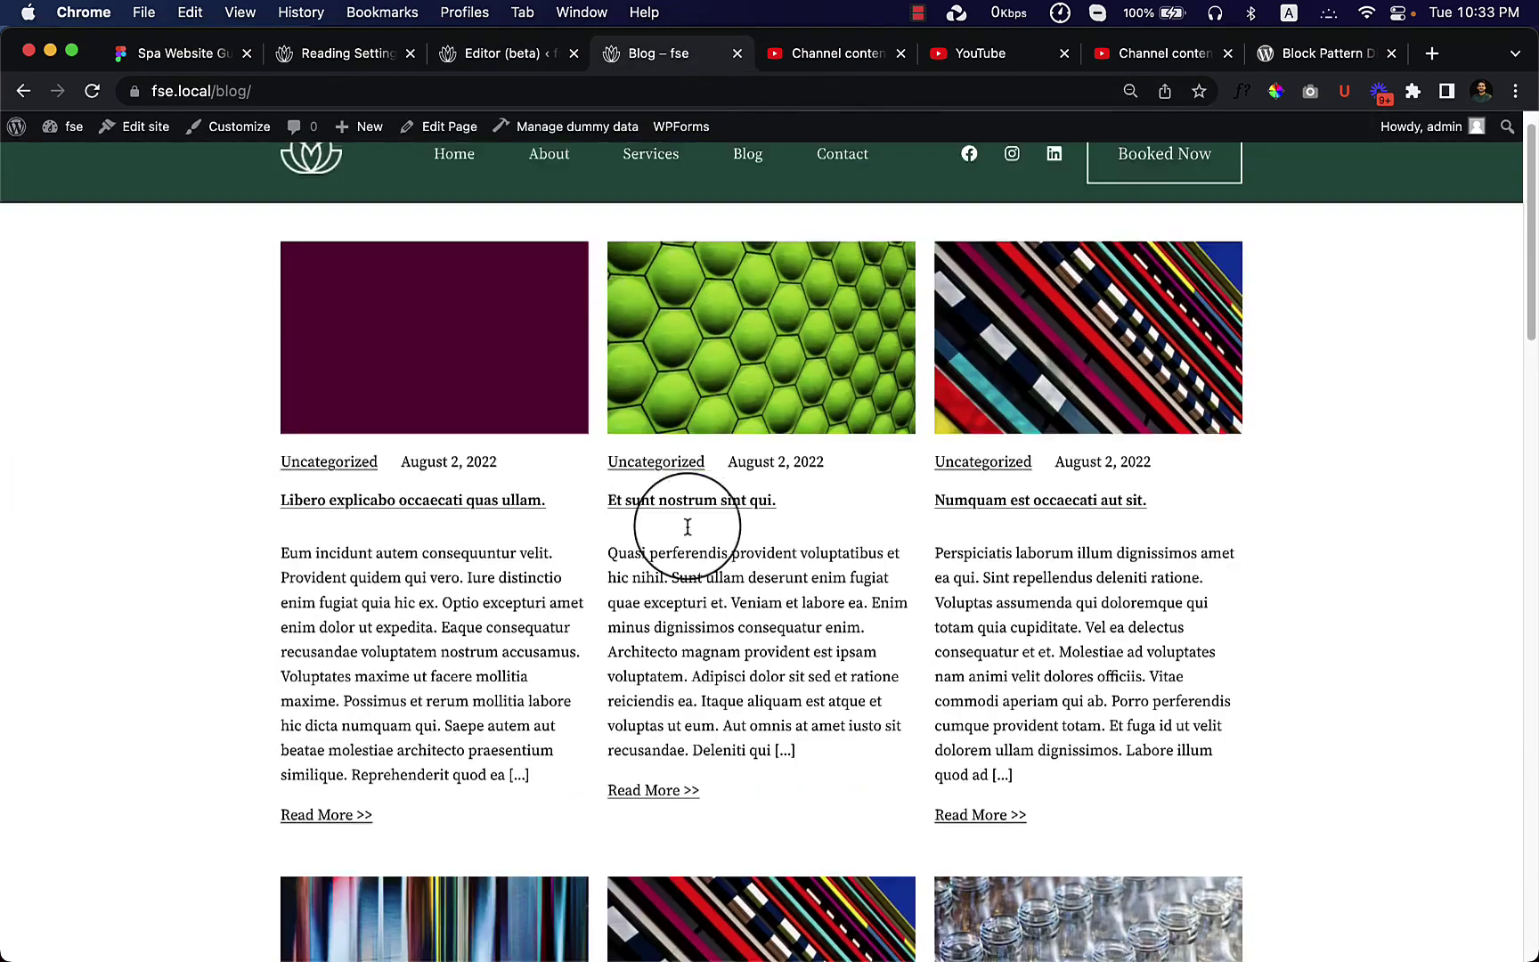